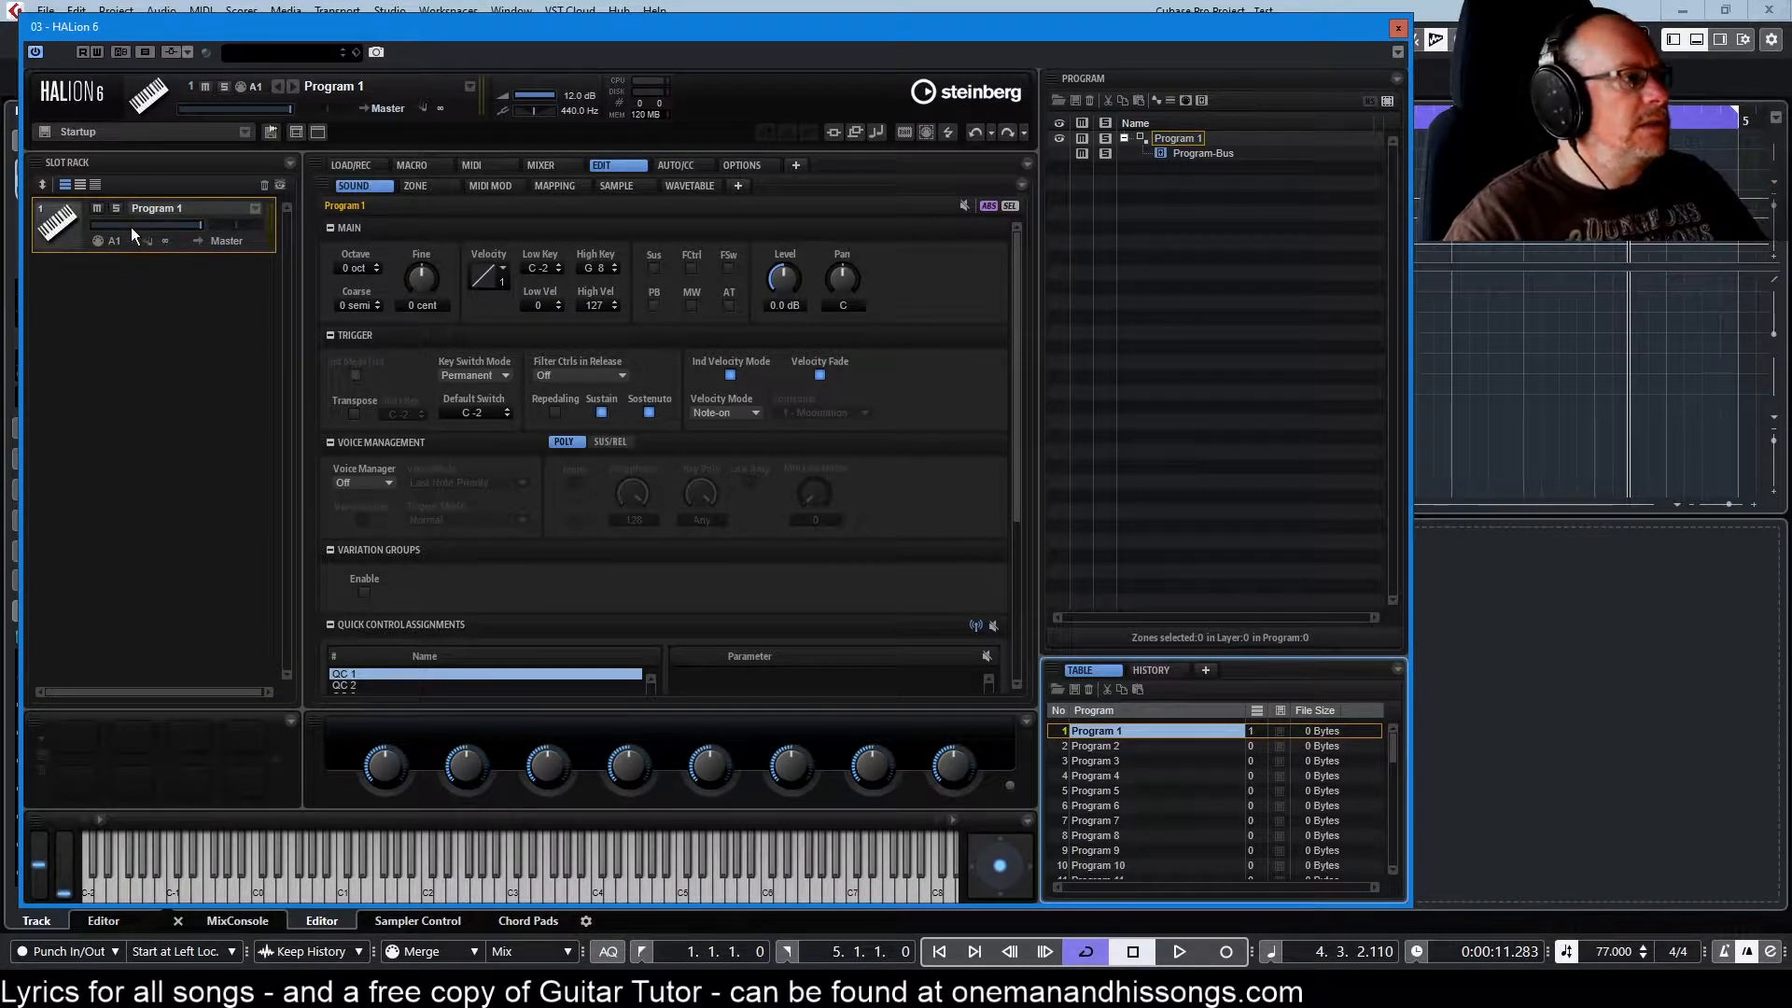
Add a layer containing a Sample Zone to Program 1 and load the project's drum loop audio into the zone.
{"action": "left_click", "coordinate": [1167, 95]}
{"action": "left_click", "coordinate": [1157, 99]}
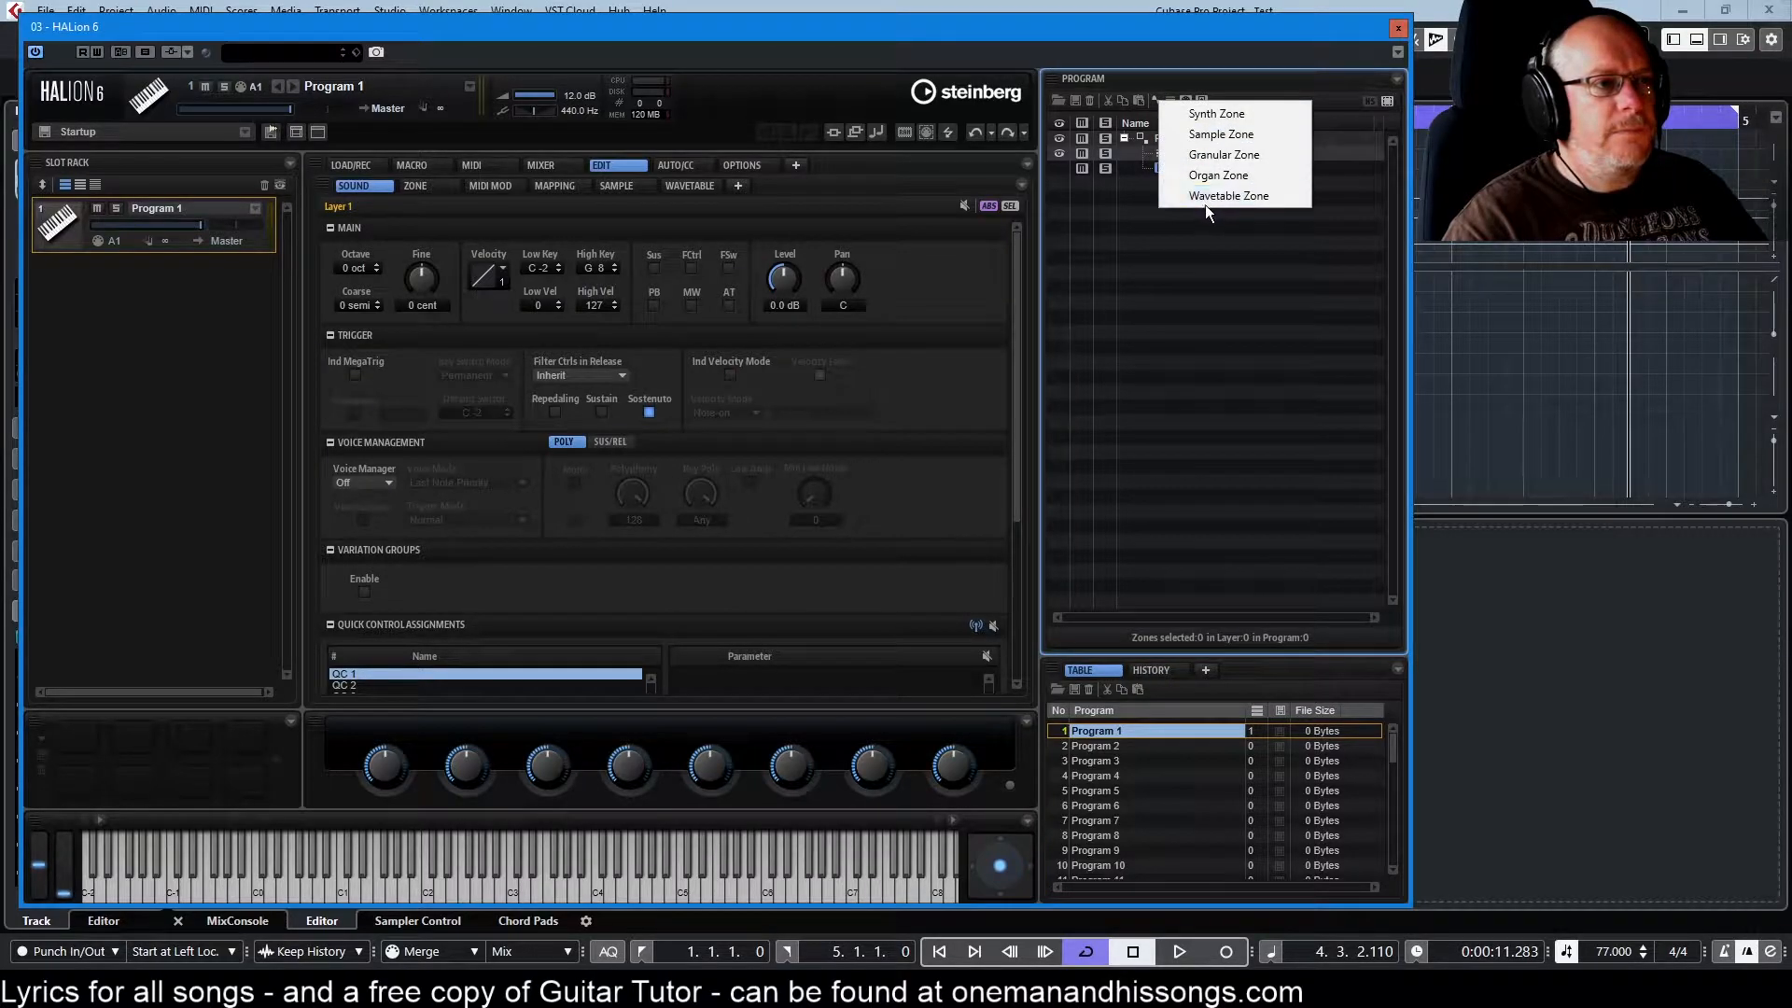
{"action": "left_click", "coordinate": [1199, 136]}
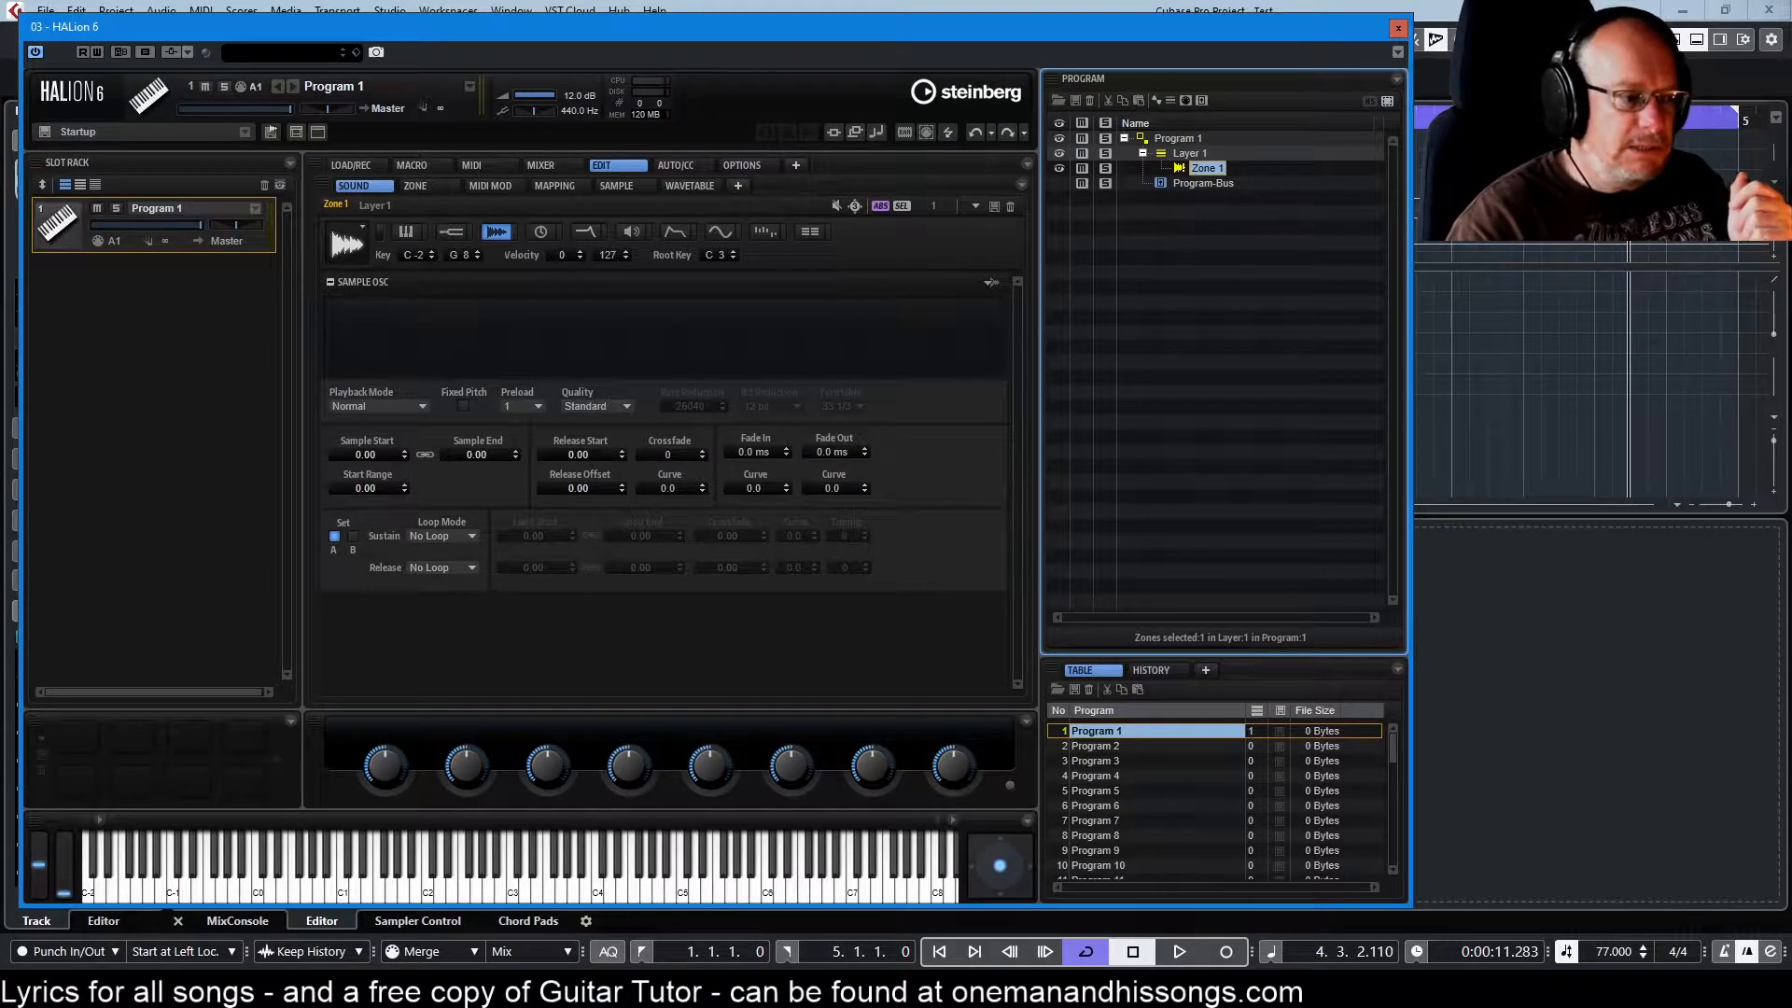
{"action": "left_click_drag", "start_coordinate": [84, 20], "coordinate": [84, 56]}
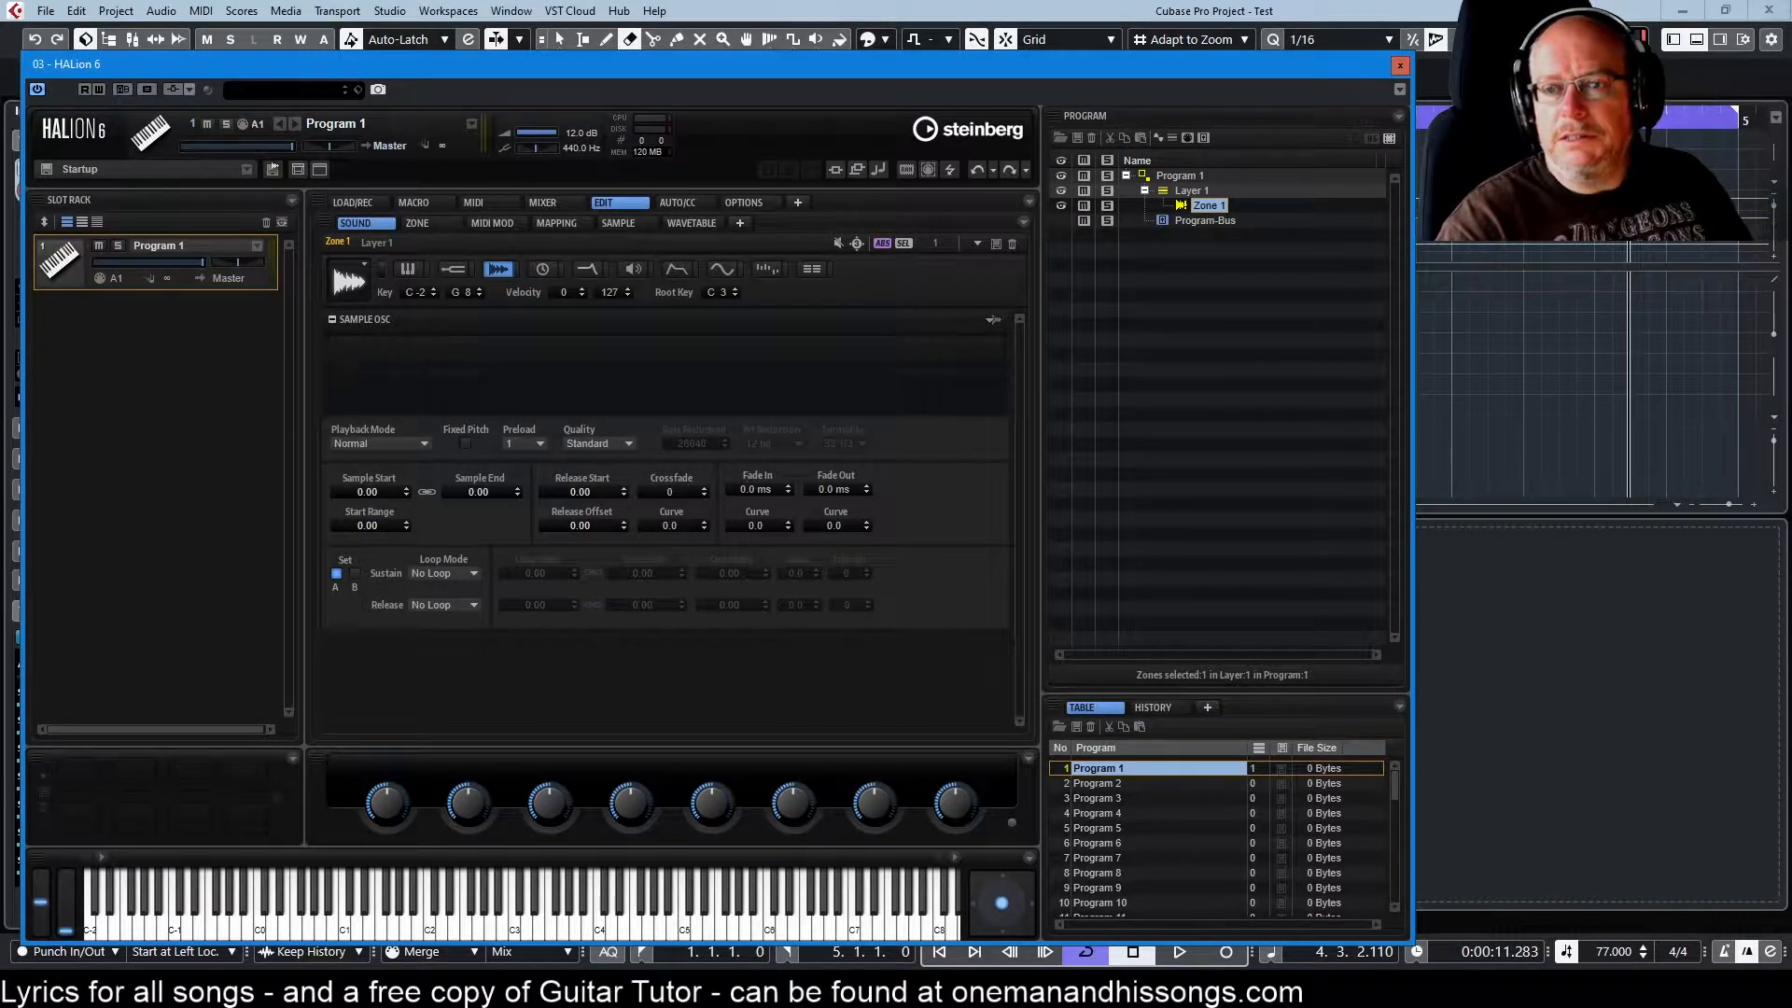
{"action": "left_click_drag", "start_coordinate": [1493, 186], "coordinate": [486, 373]}
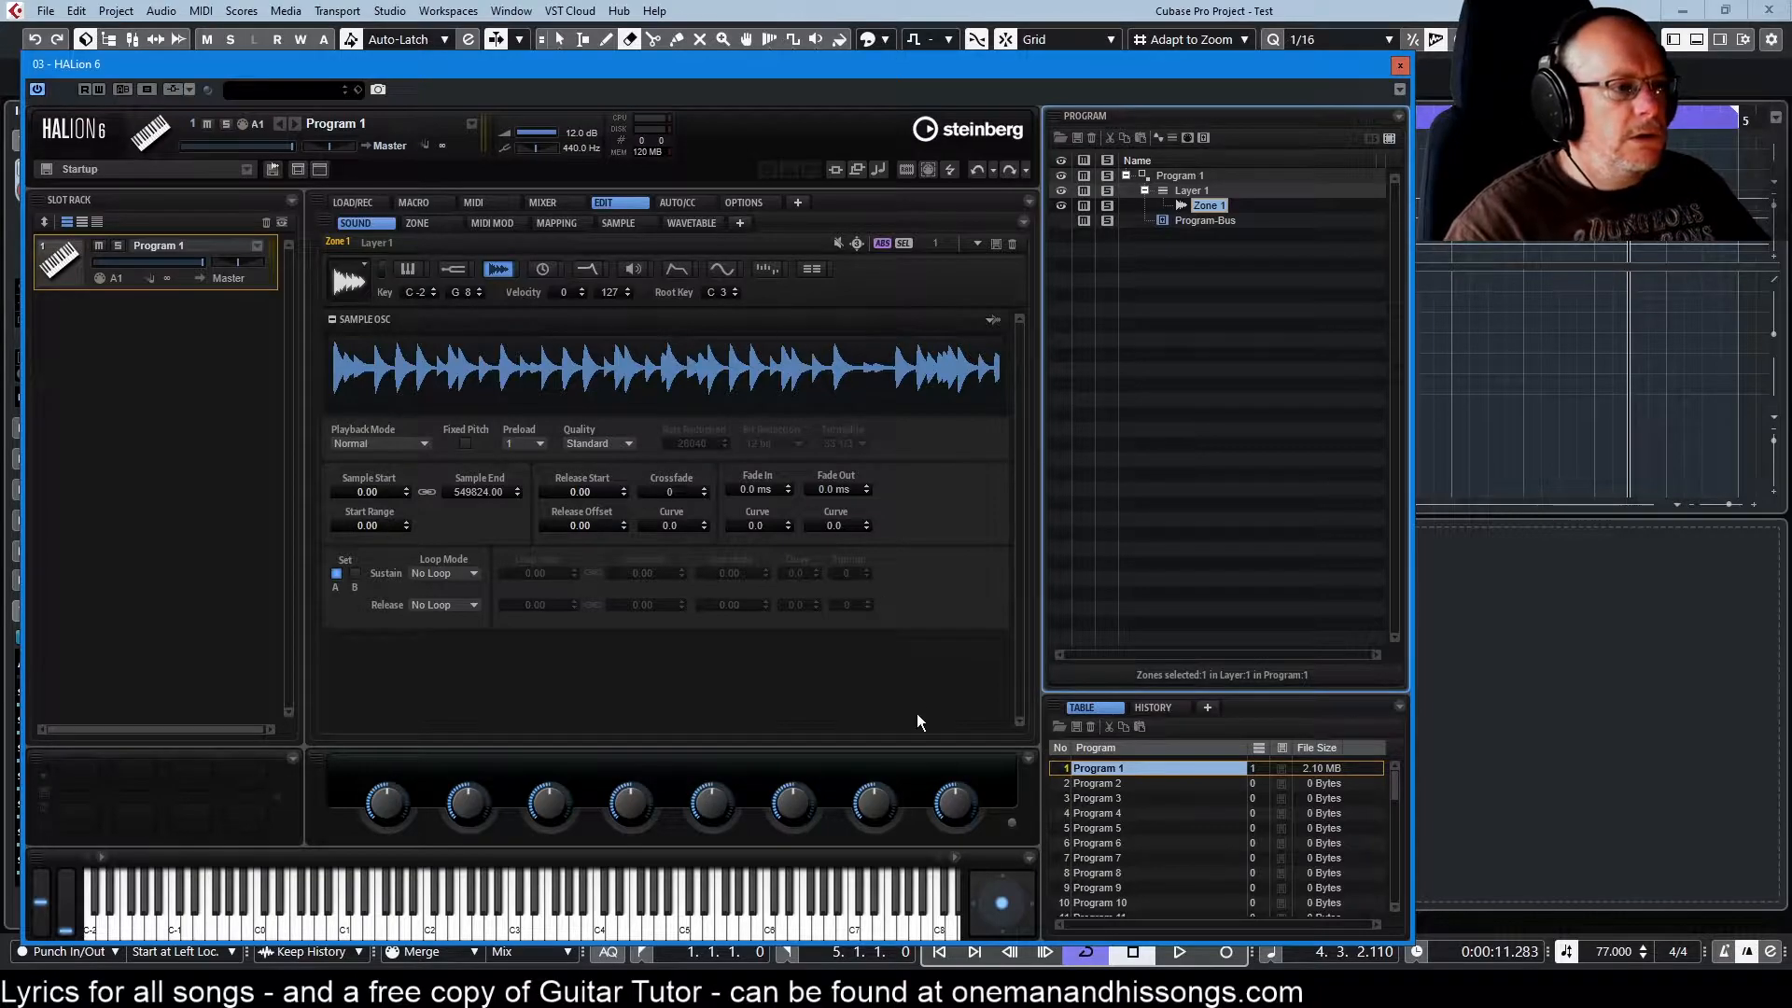
Display the full length of the drum loop in the main sample editor and audition it.
{"action": "left_click", "coordinate": [617, 224]}
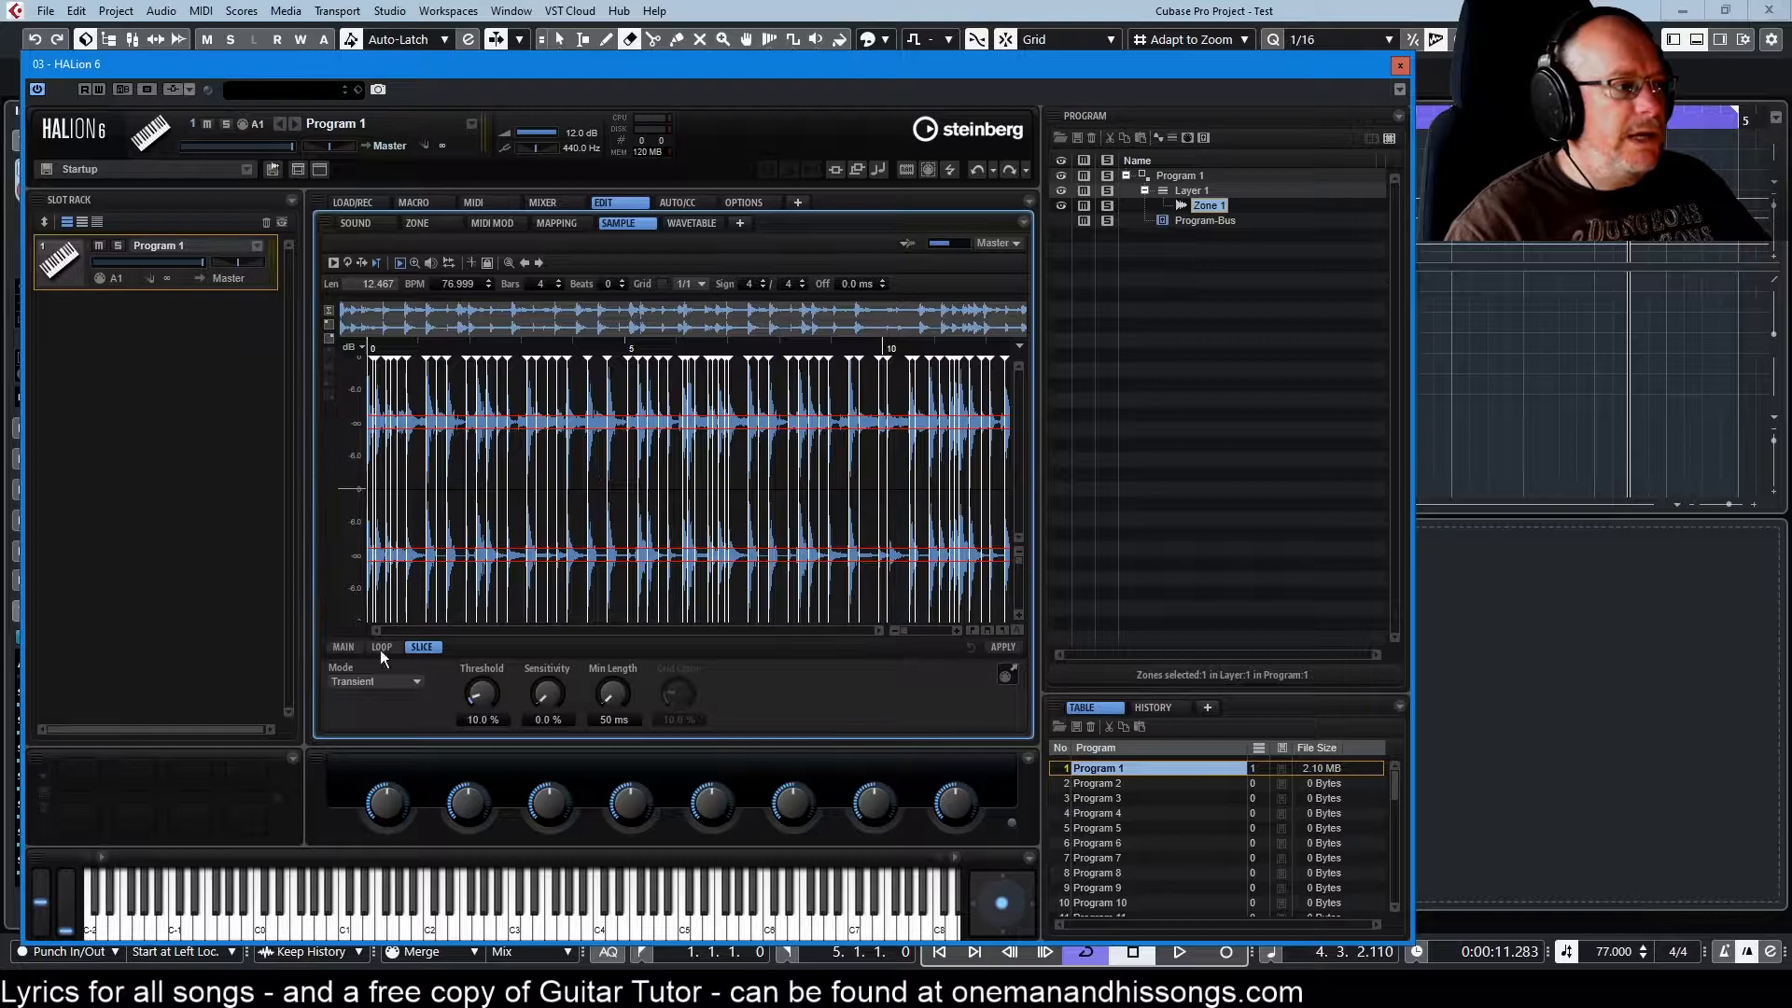
{"action": "left_click", "coordinate": [340, 647]}
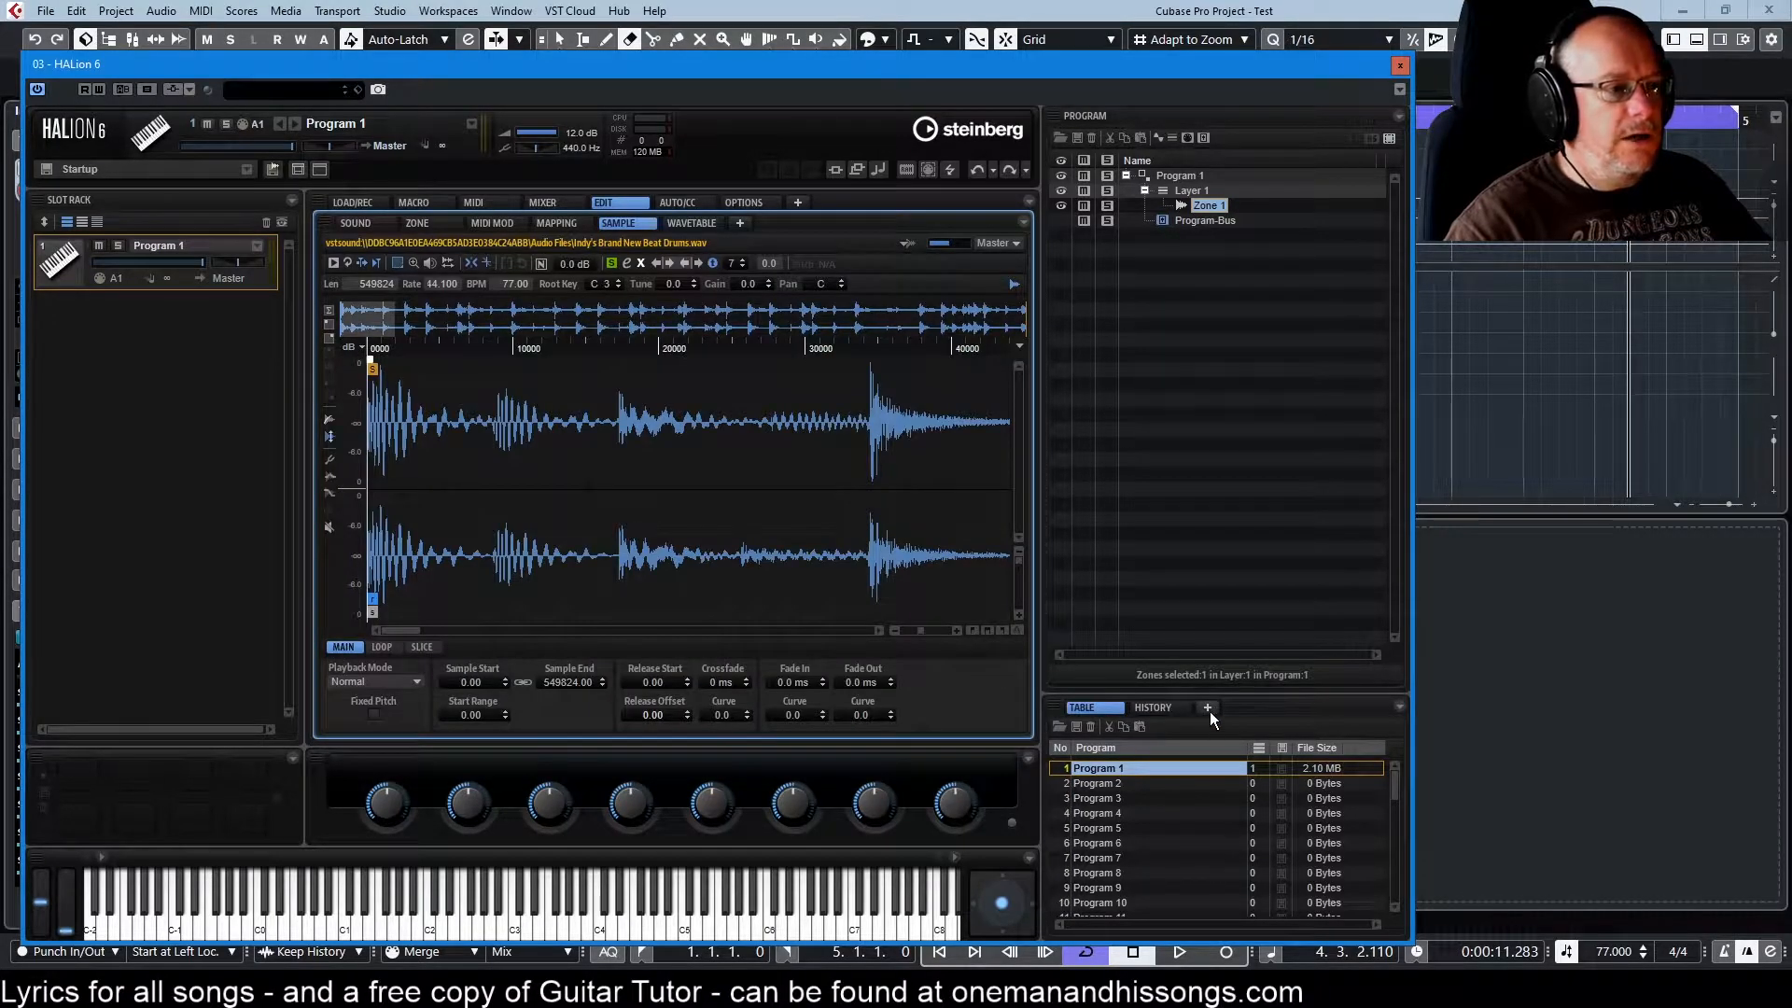
{"action": "left_click", "coordinate": [1017, 629]}
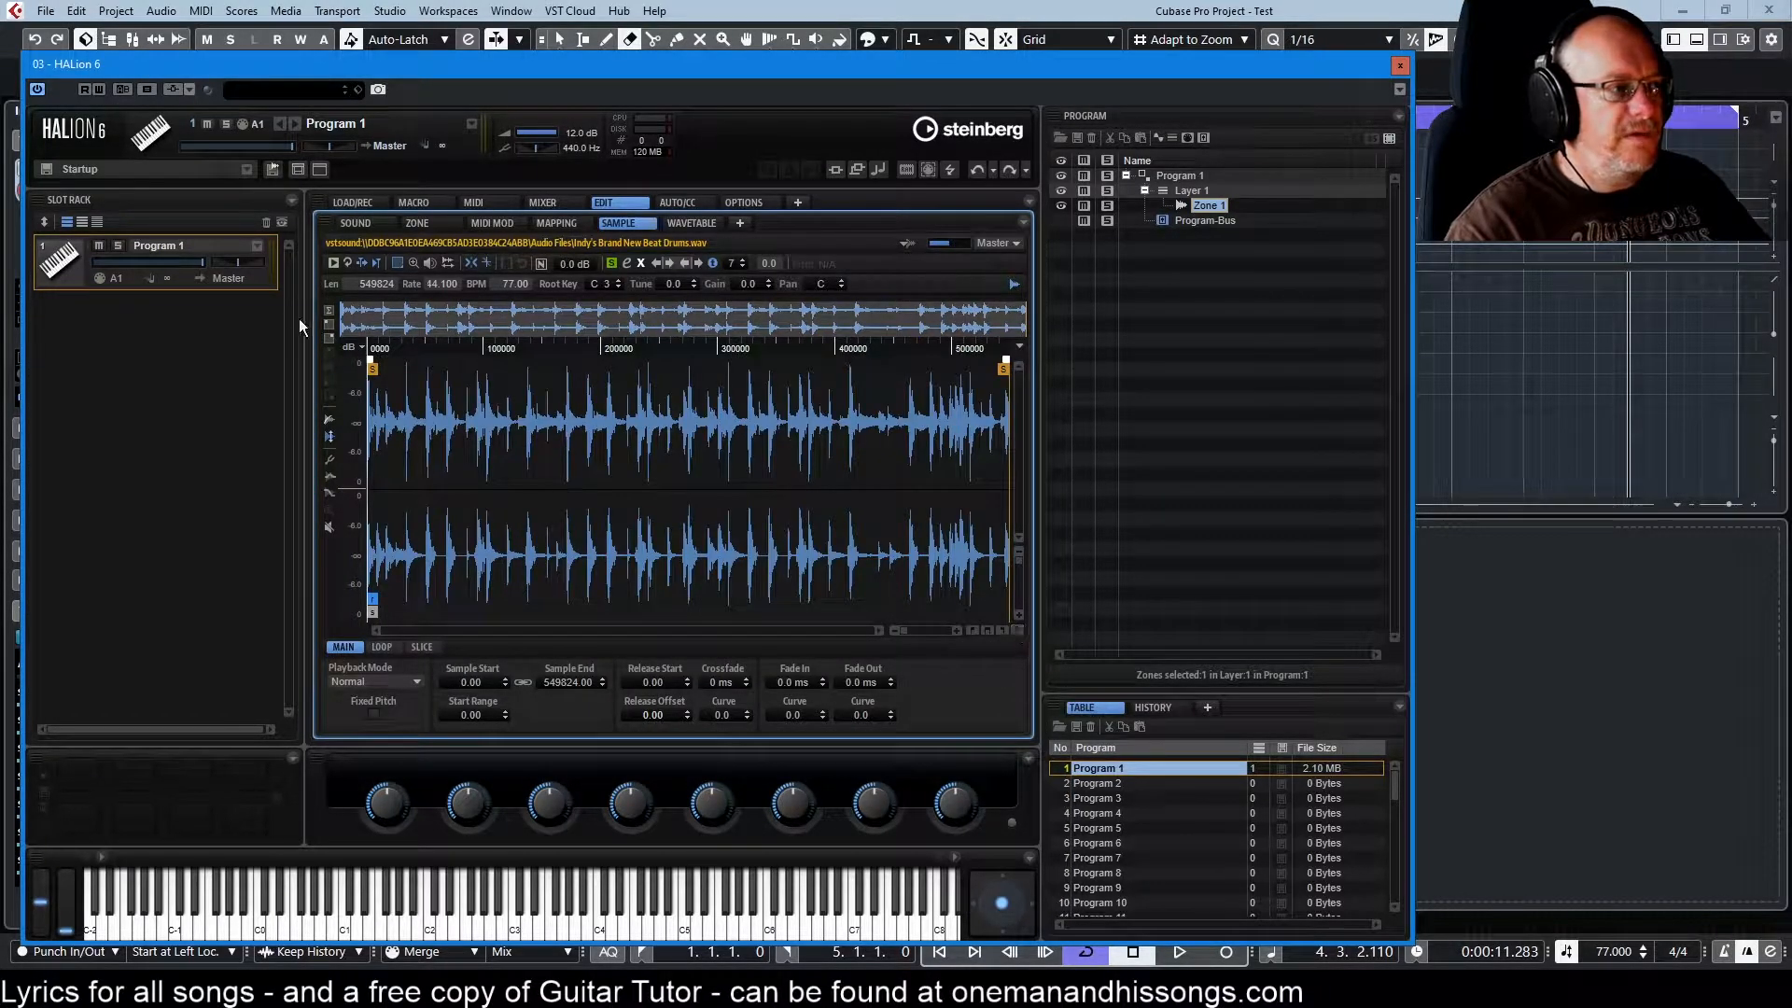
{"action": "left_click", "coordinate": [331, 264]}
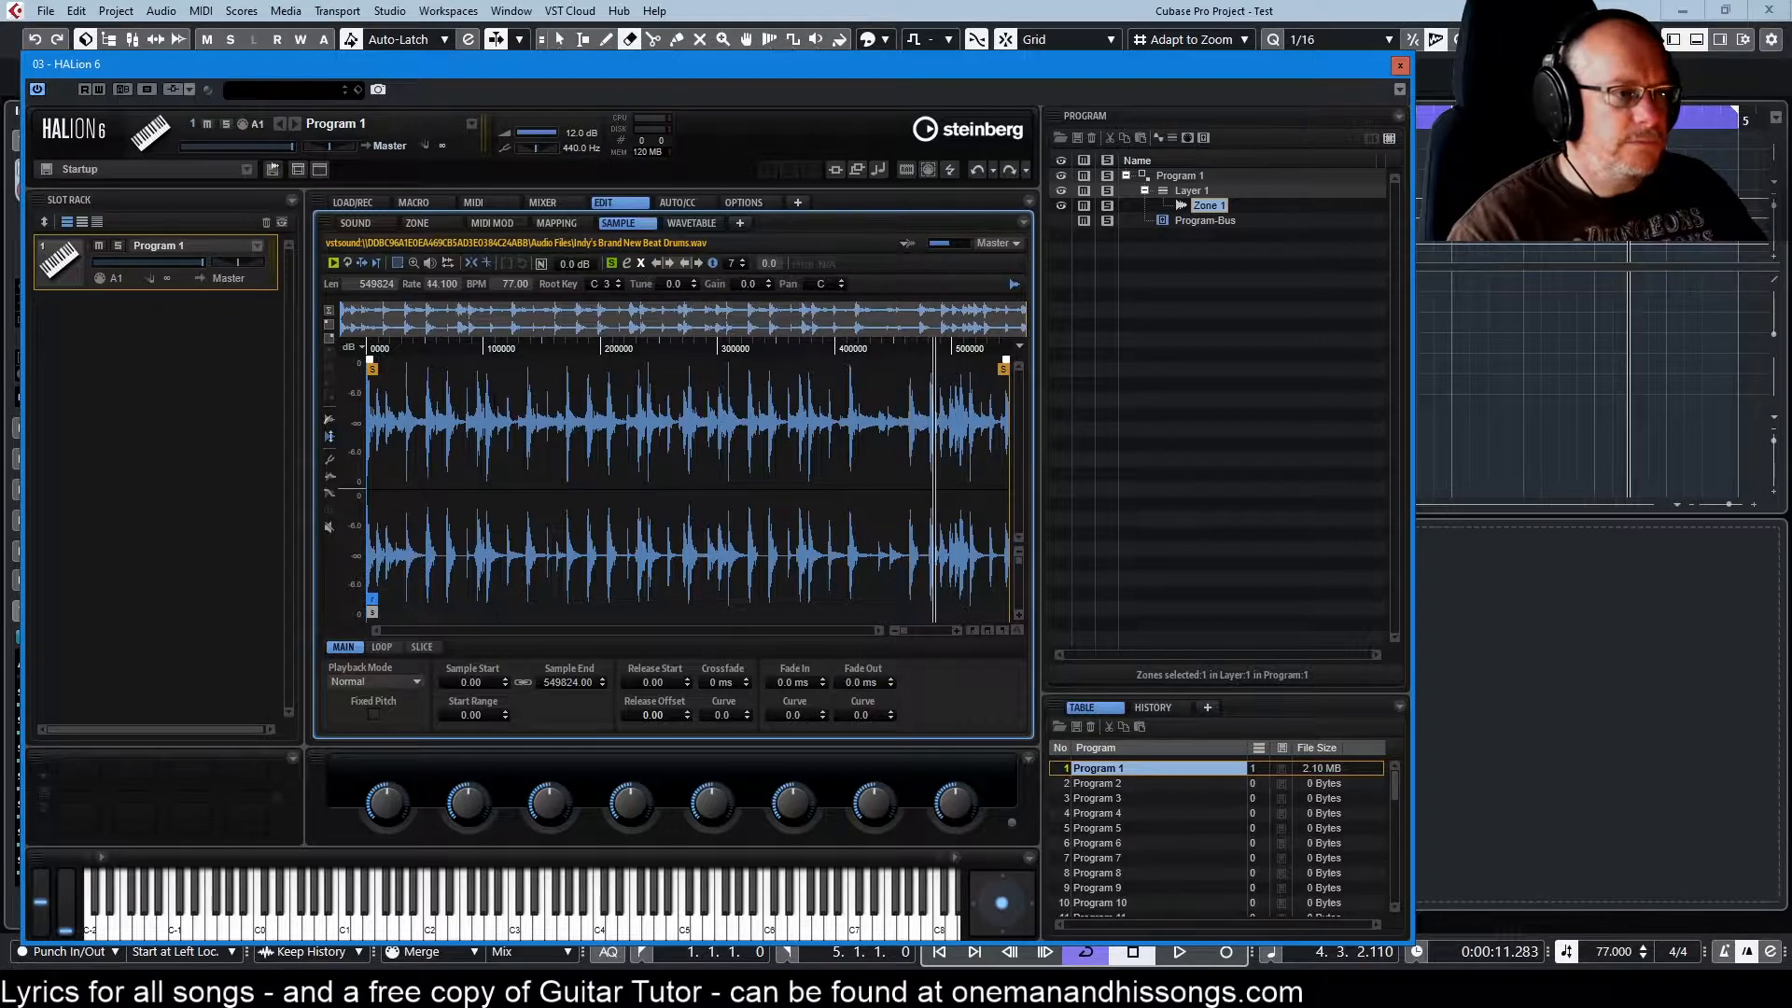
Configure transient slicing of the drum loop with a threshold of 53.0 % and a minimum slice length of 111 ms.
{"action": "left_click", "coordinate": [423, 646]}
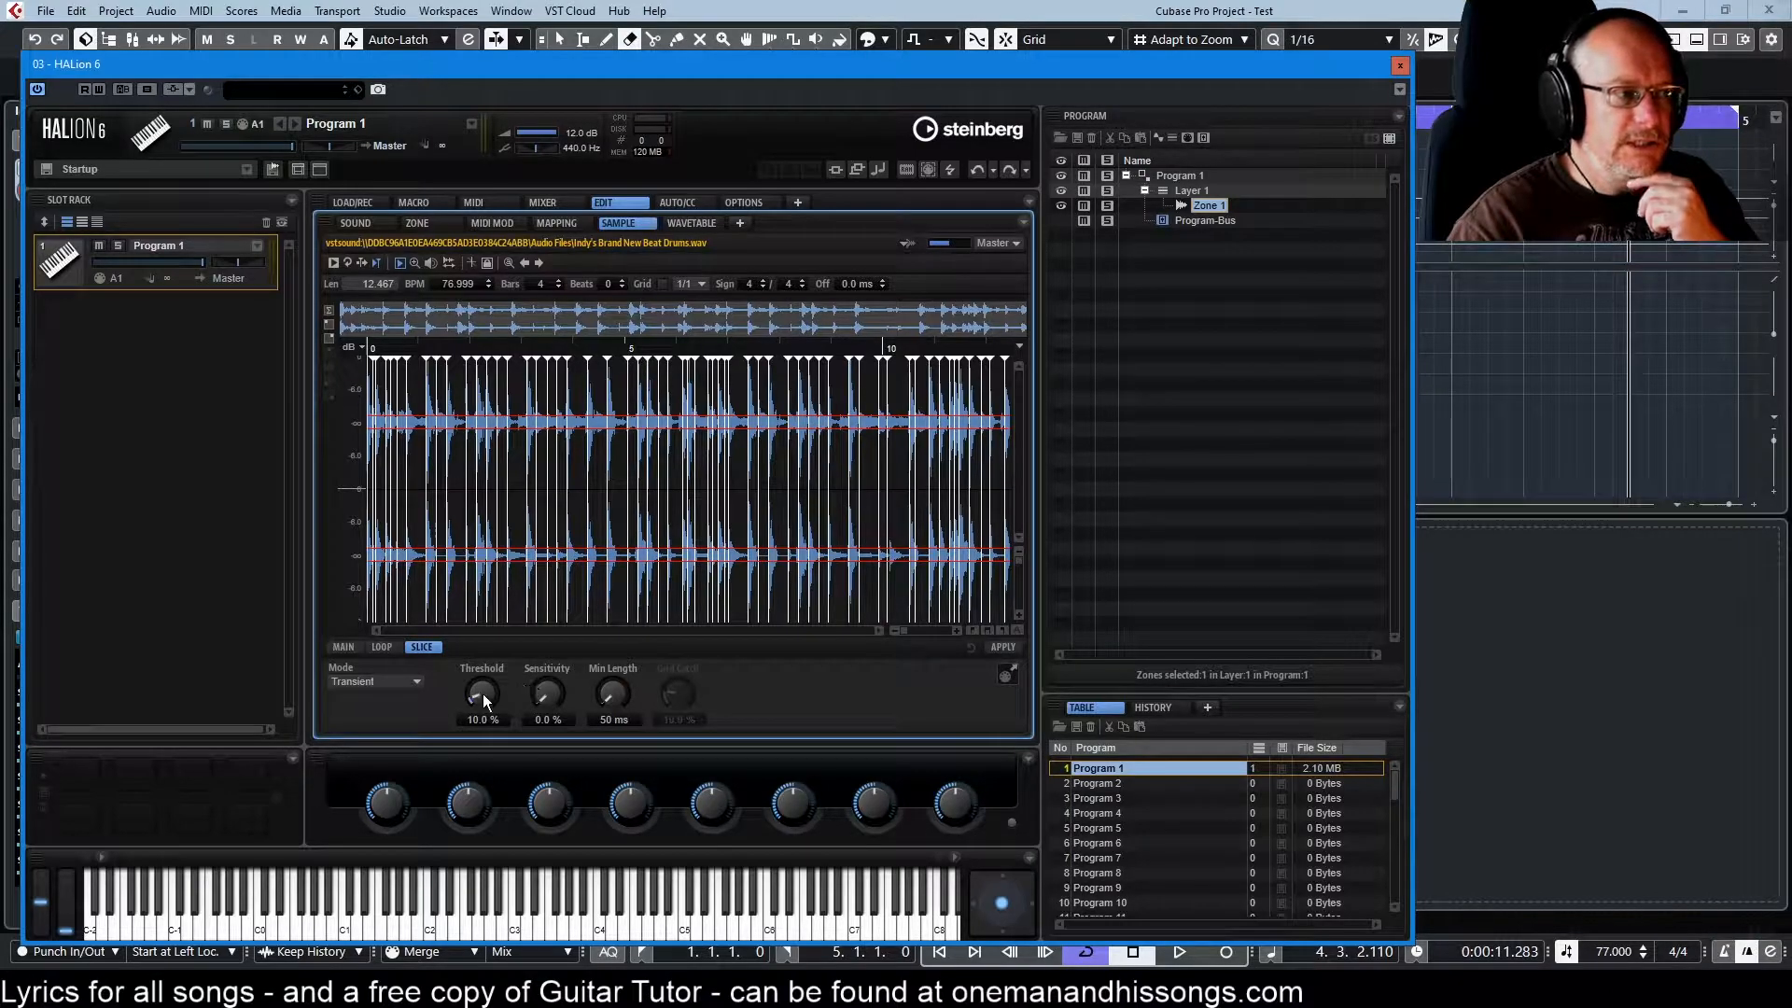
{"action": "mouse_move", "coordinate": [479, 690]}
{"action": "left_mouse_down"}
{"action": "mouse_move", "coordinate": [480, 711]}
{"action": "mouse_move", "coordinate": [474, 597]}
{"action": "left_mouse_up"}
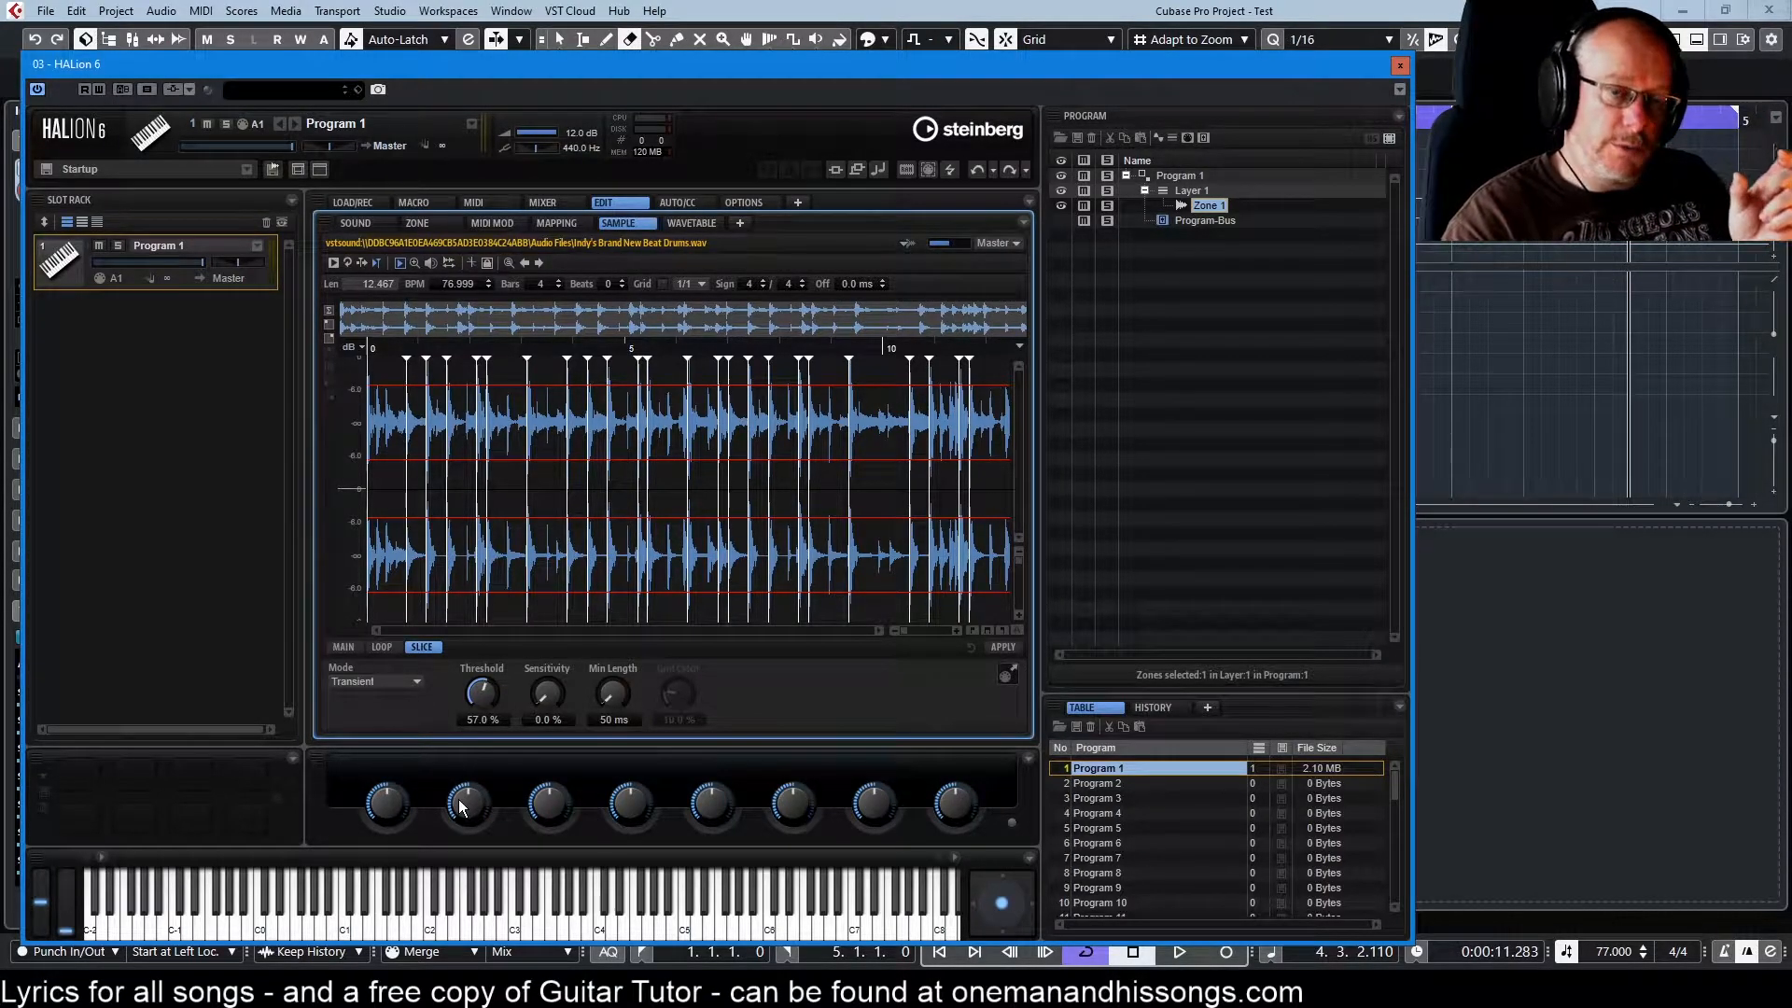
{"action": "mouse_move", "coordinate": [479, 717]}
{"action": "left_mouse_down"}
{"action": "mouse_move", "coordinate": [484, 686]}
{"action": "mouse_move", "coordinate": [473, 721]}
{"action": "mouse_move", "coordinate": [472, 702]}
{"action": "left_mouse_up"}
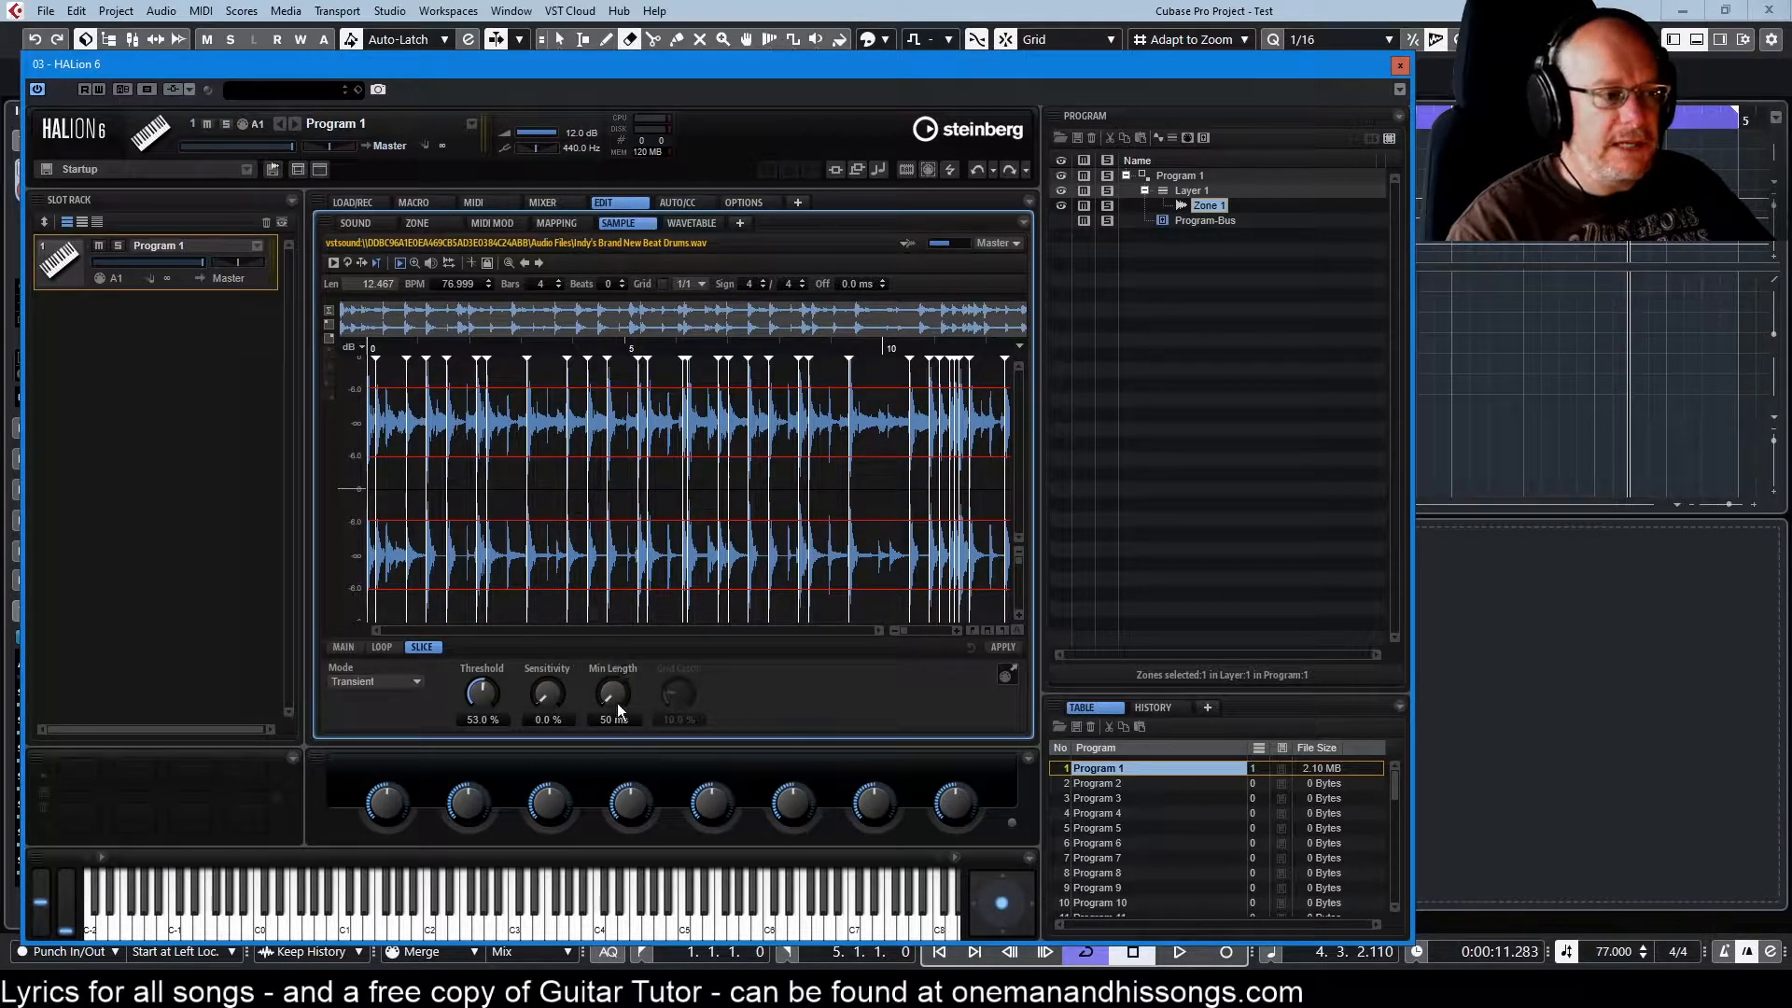
{"action": "left_click_drag", "start_coordinate": [616, 707], "coordinate": [597, 645]}
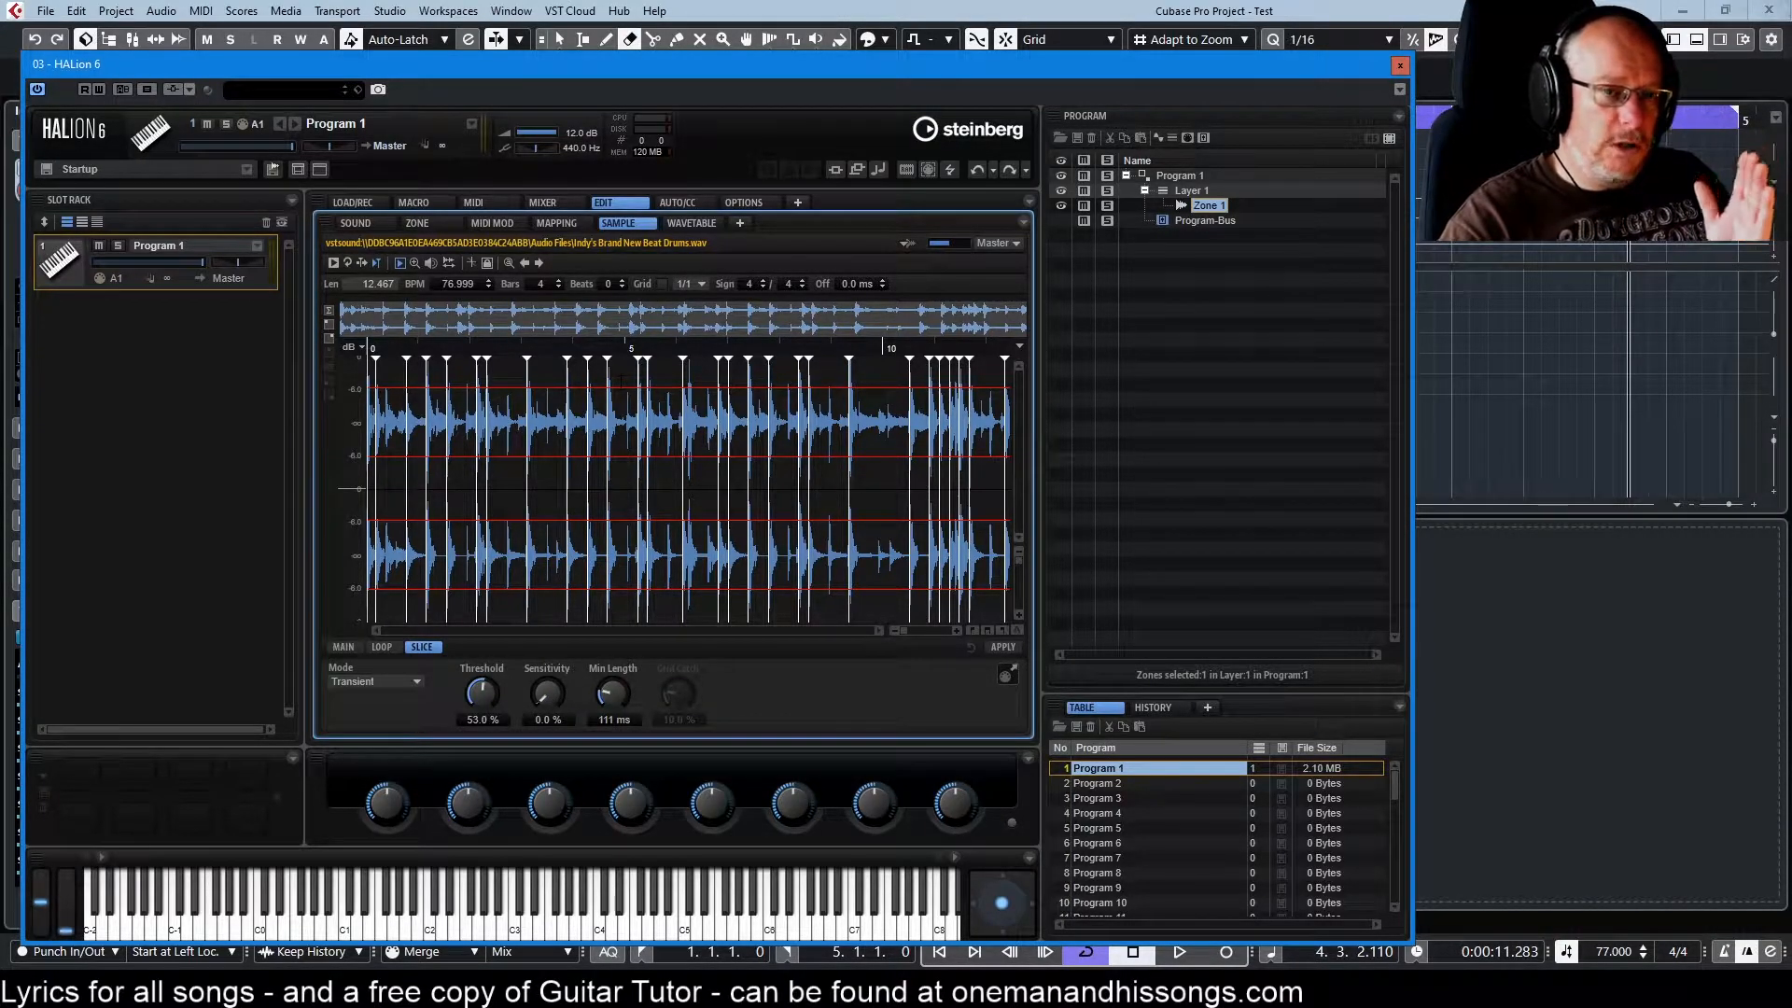
Try a slice sensitivity of 55.5 % and return it to 0.0 %.
{"action": "left_click_drag", "start_coordinate": [541, 676], "coordinate": [509, 705]}
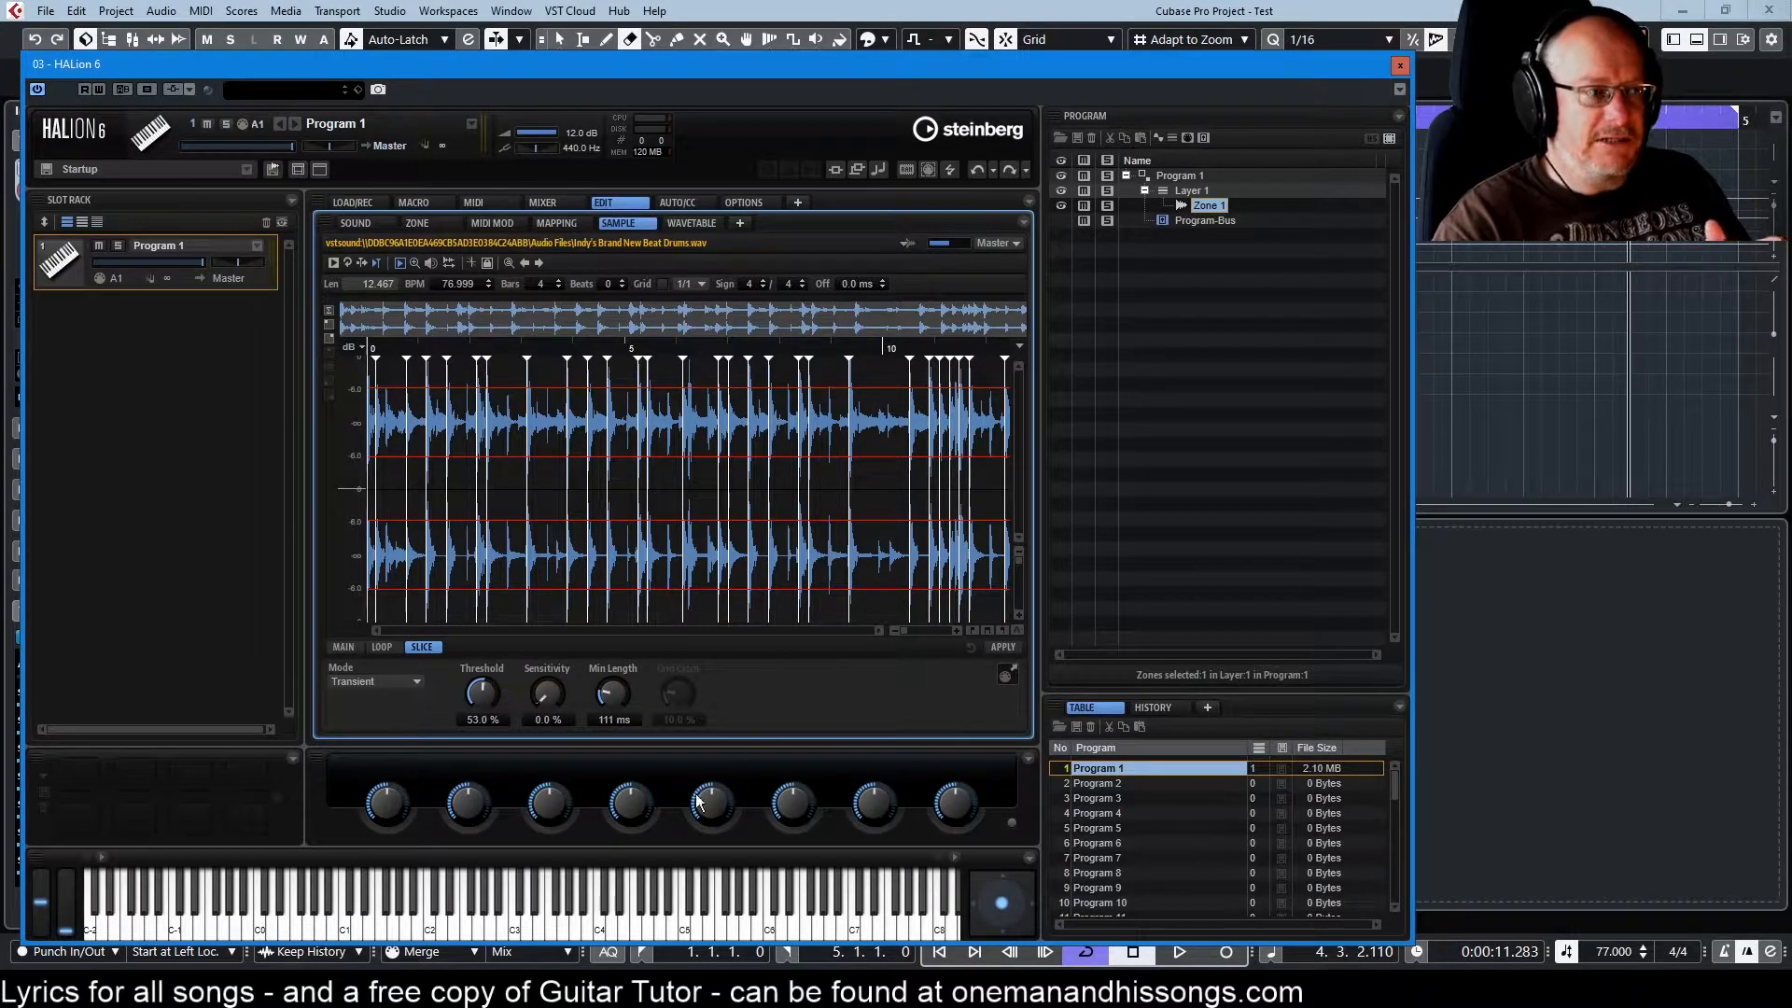
{"action": "left_click_drag", "start_coordinate": [554, 699], "coordinate": [549, 716]}
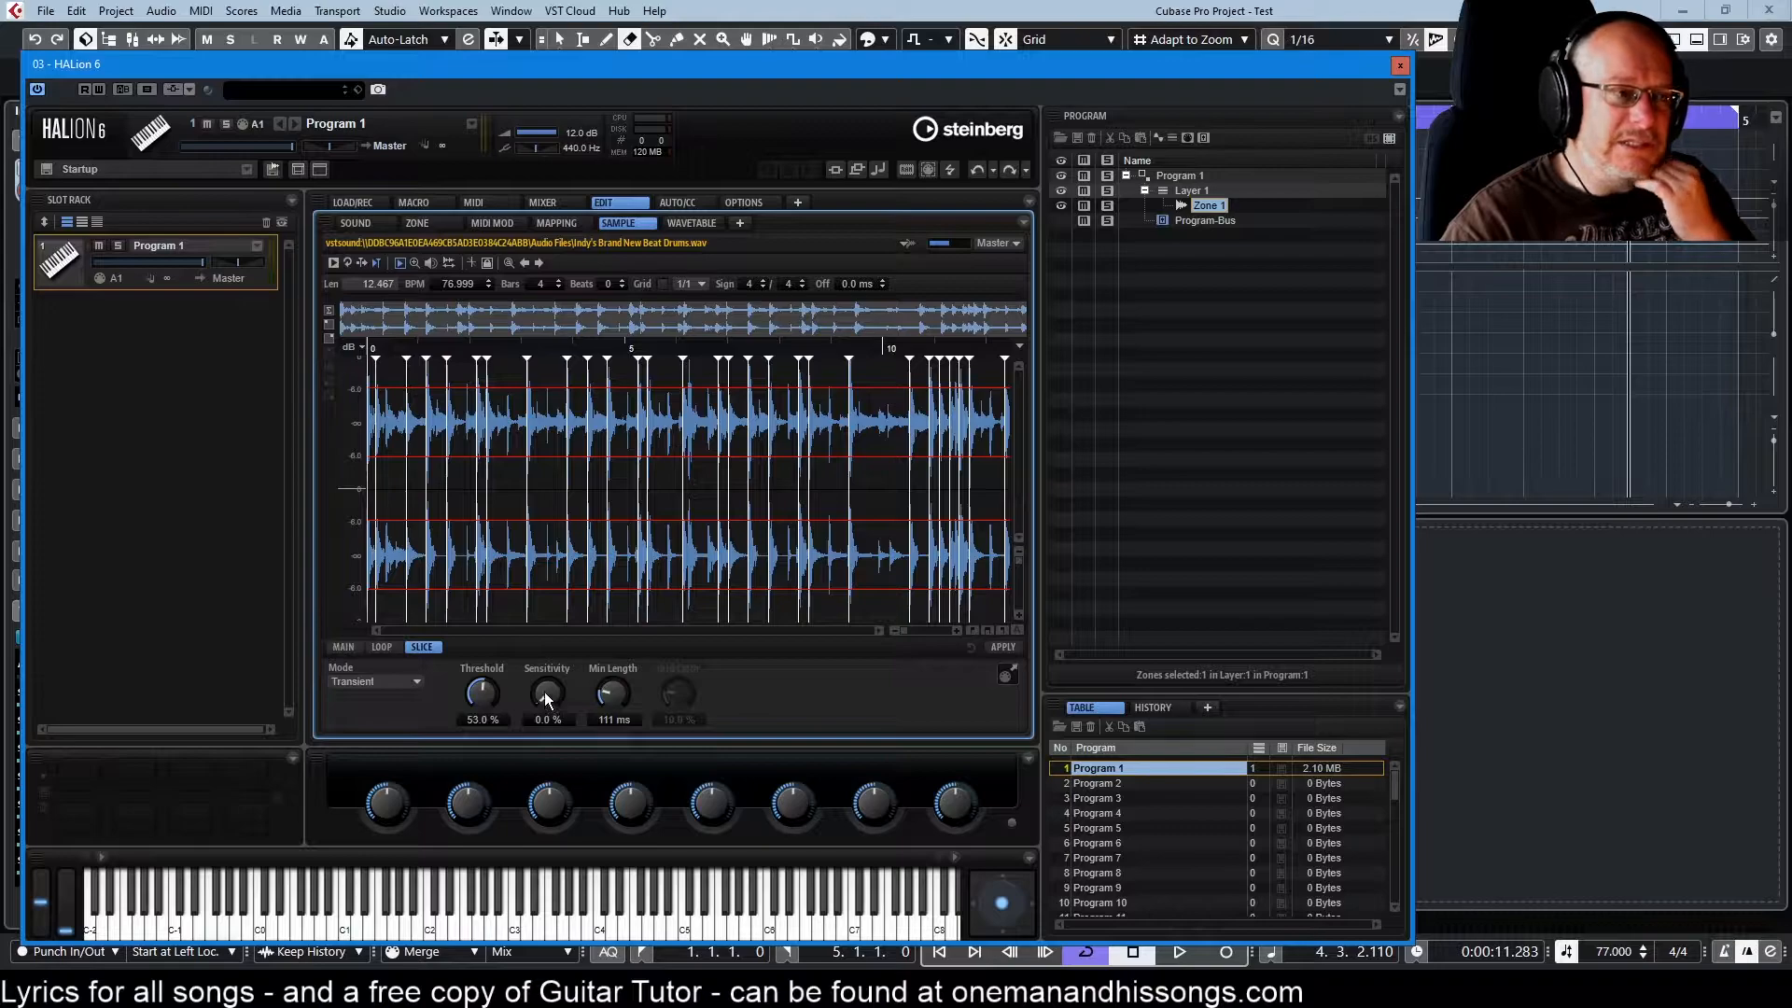
{"action": "mouse_move", "coordinate": [546, 697]}
{"action": "left_mouse_down"}
{"action": "mouse_move", "coordinate": [521, 537]}
{"action": "mouse_move", "coordinate": [519, 572]}
{"action": "left_mouse_up"}
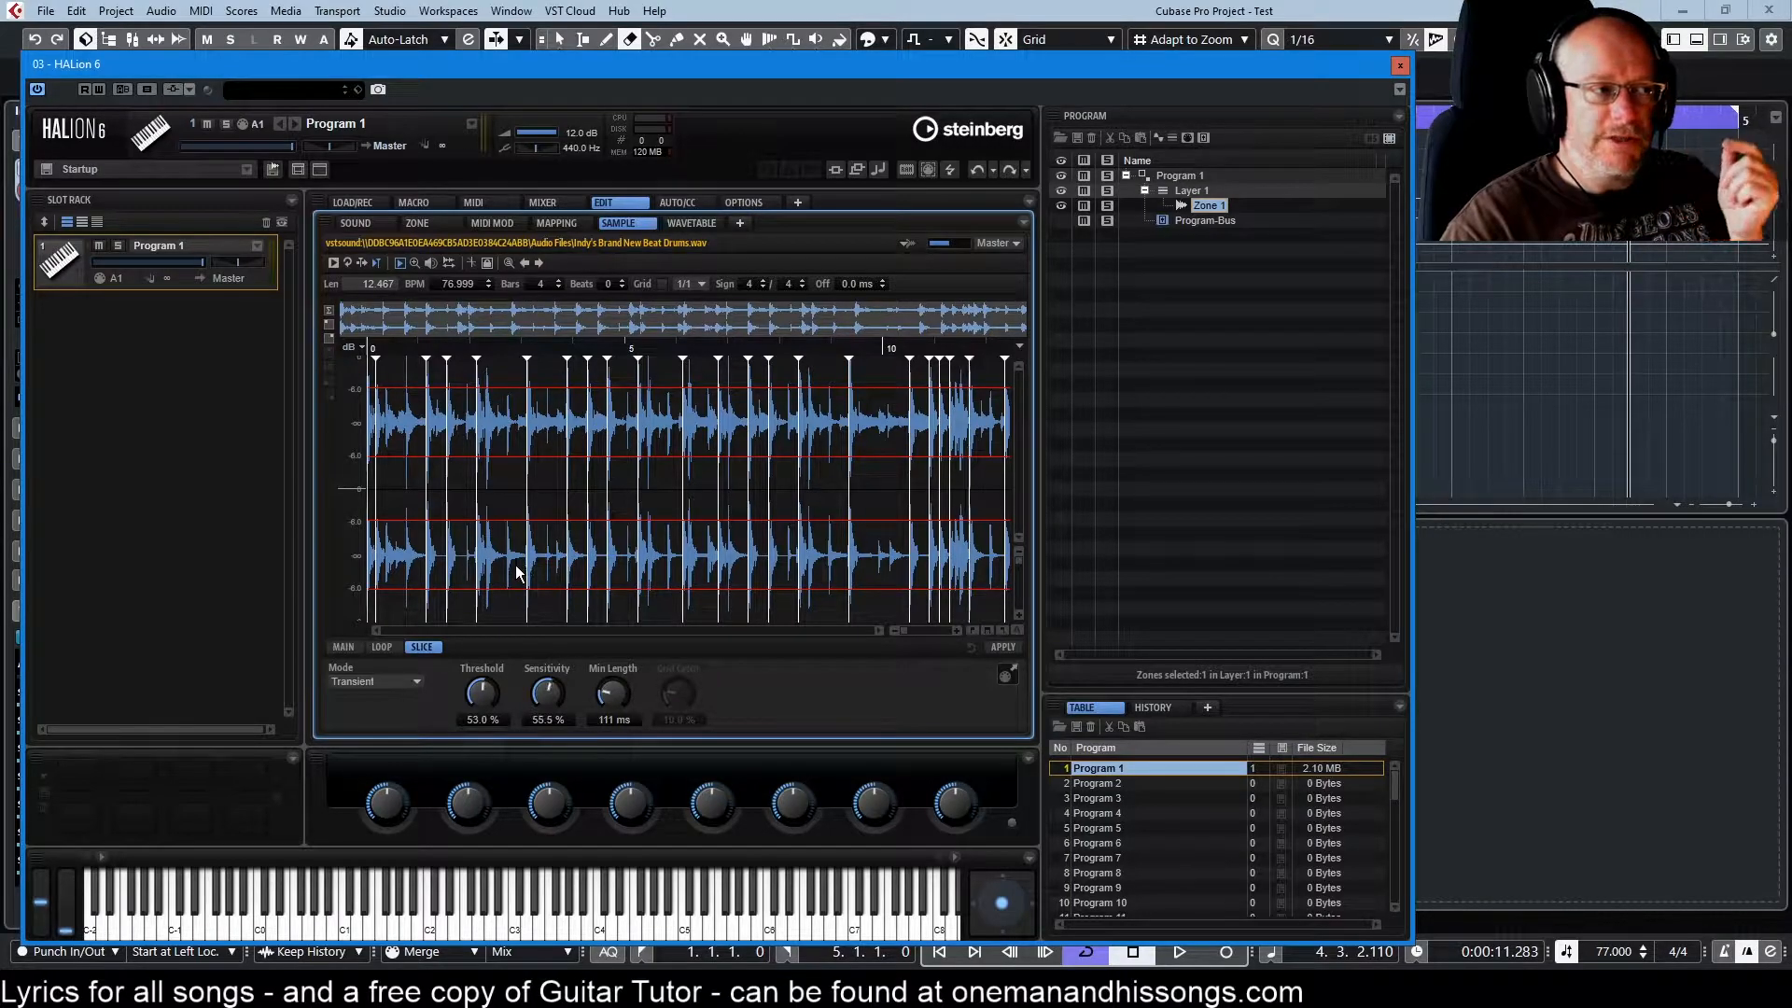
{"action": "mouse_move", "coordinate": [519, 569]}
{"action": "left_mouse_down"}
{"action": "mouse_move", "coordinate": [519, 538]}
{"action": "mouse_move", "coordinate": [517, 691]}
{"action": "left_mouse_up"}
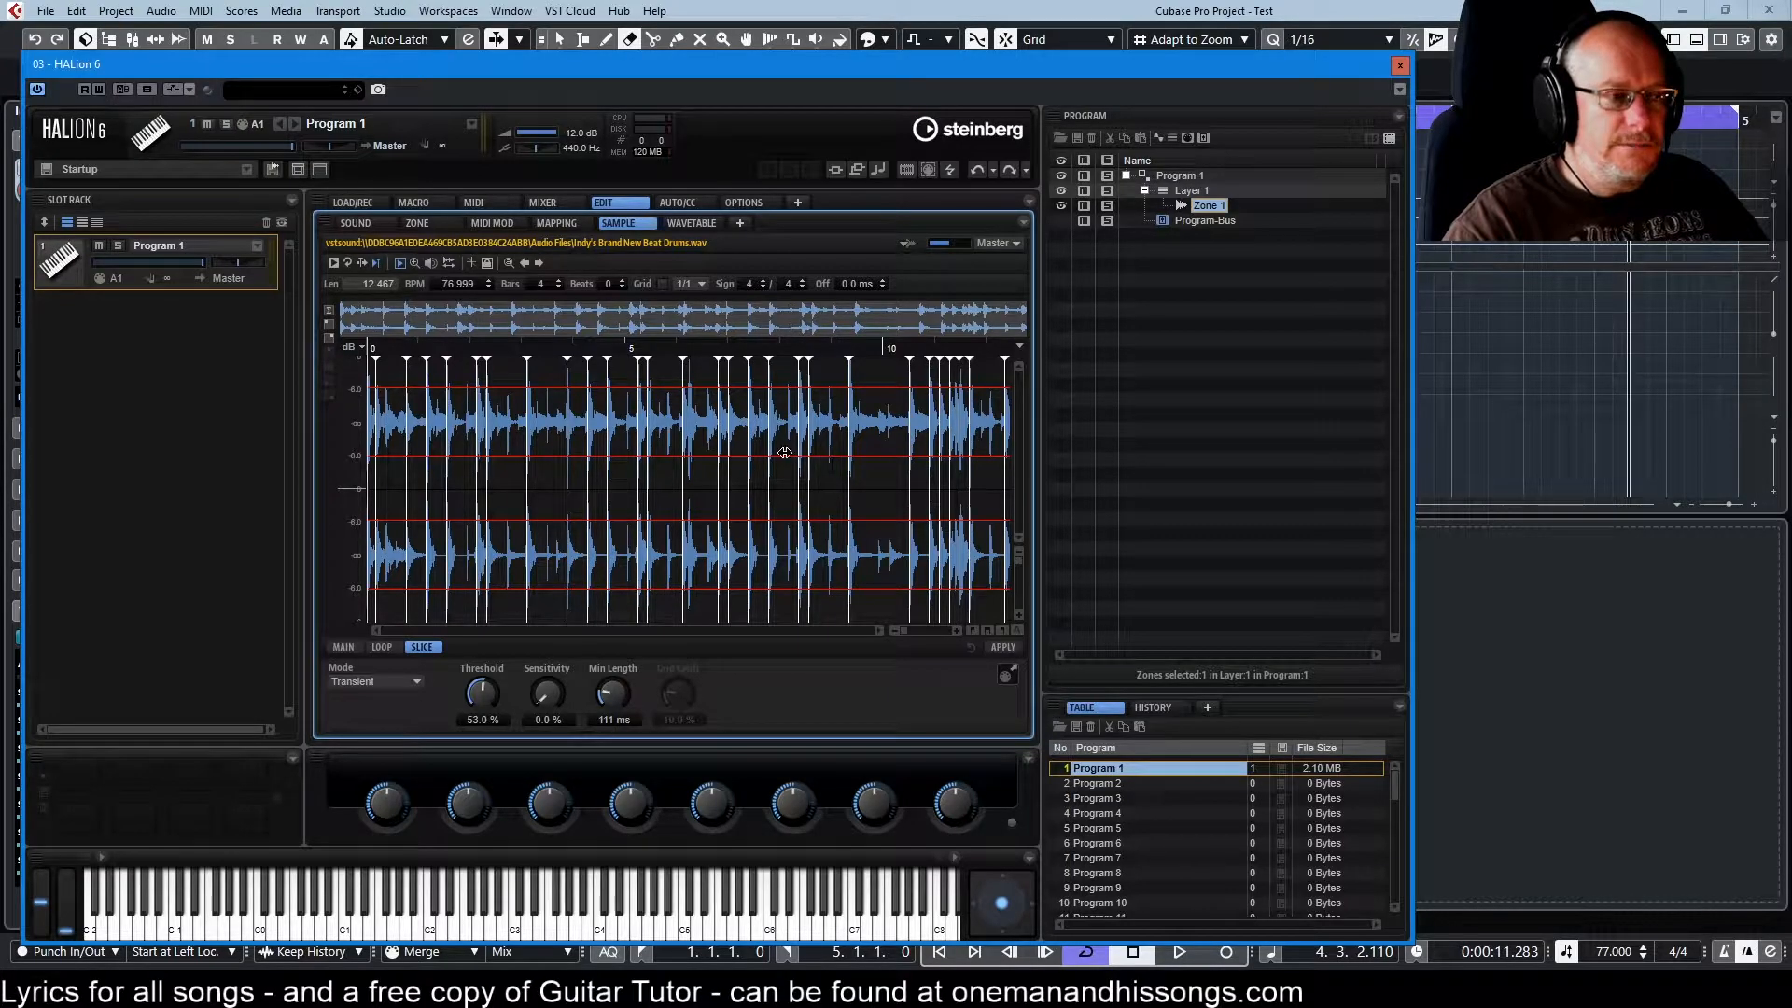
Apply the slicing to the drum loop, and inspect the slices and Slice Player created under Zone 1.
{"action": "left_click", "coordinate": [1003, 646]}
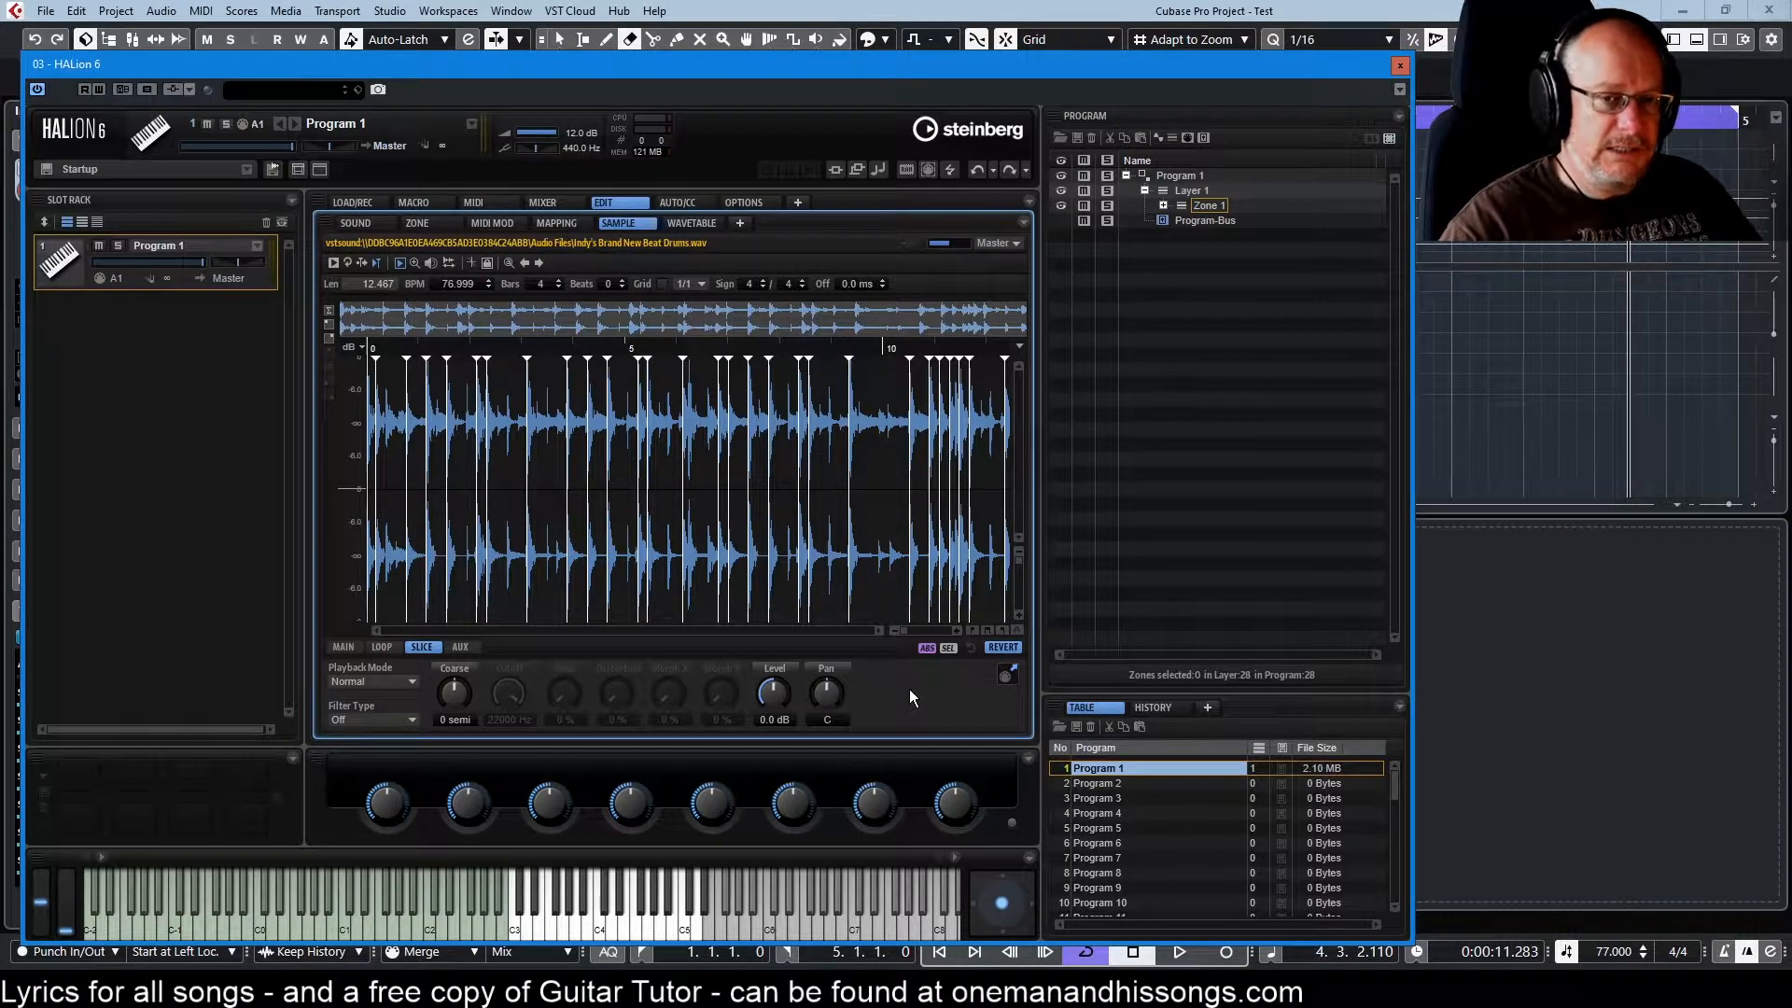
{"action": "left_click", "coordinate": [1163, 205]}
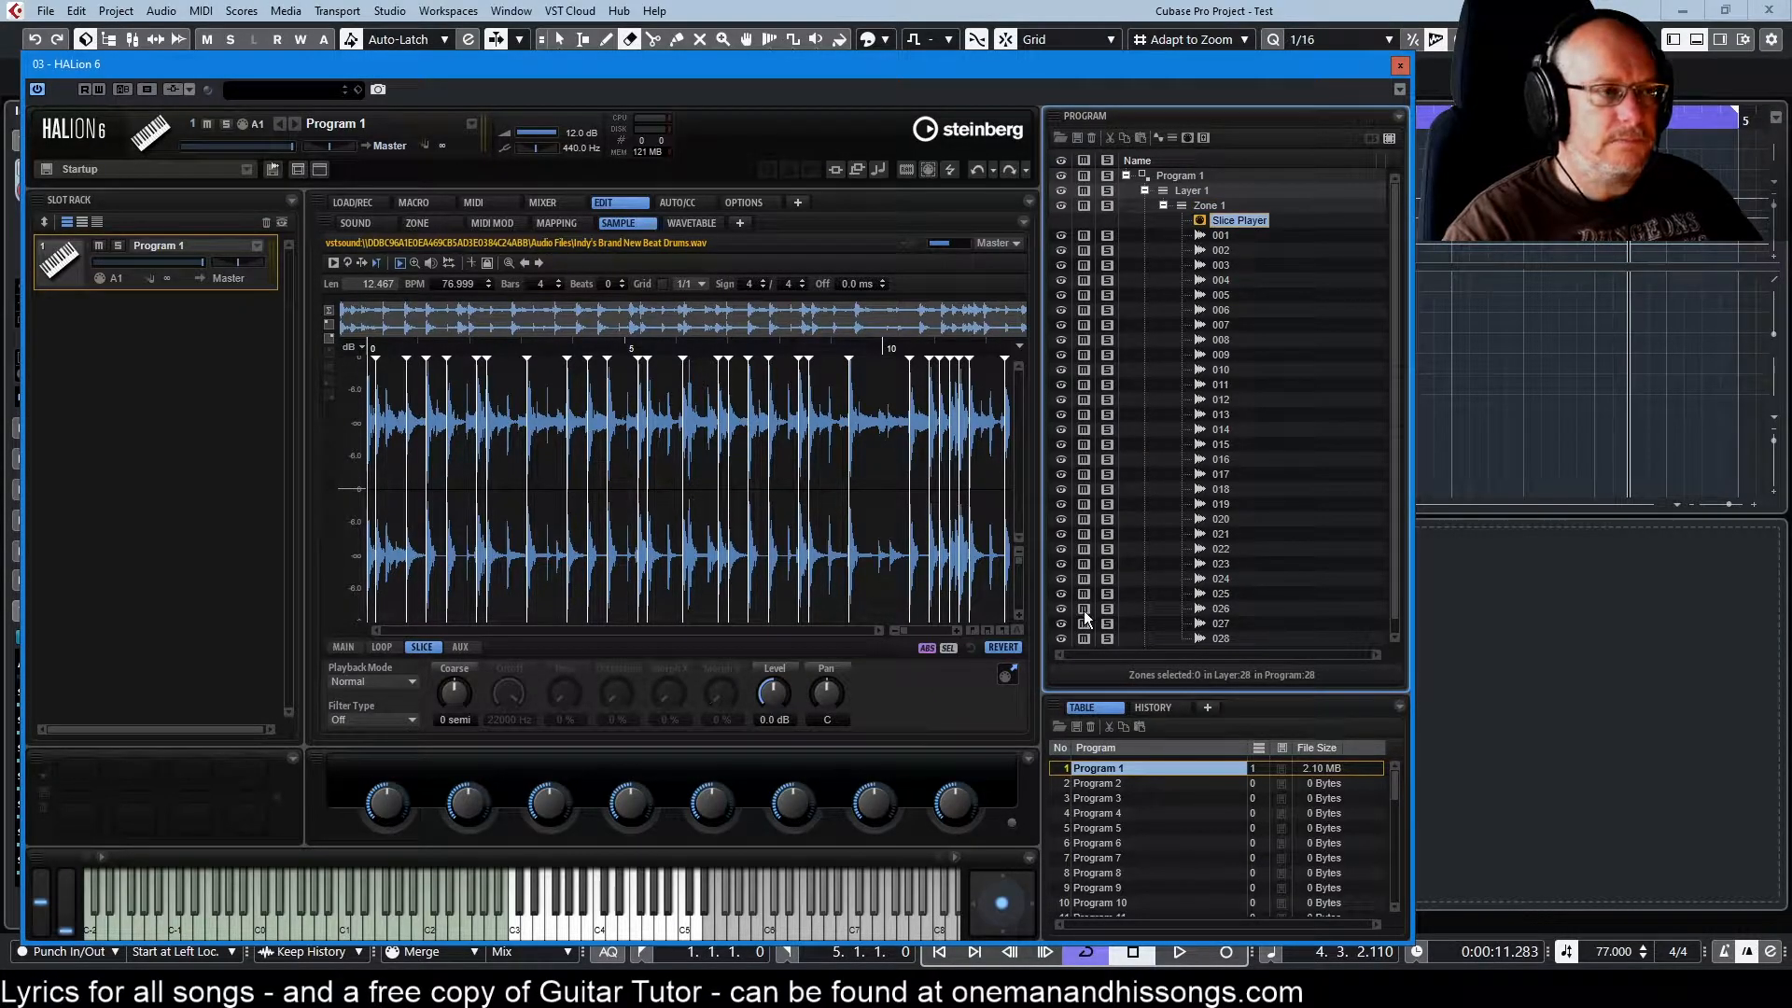
{"action": "left_click", "coordinate": [355, 224]}
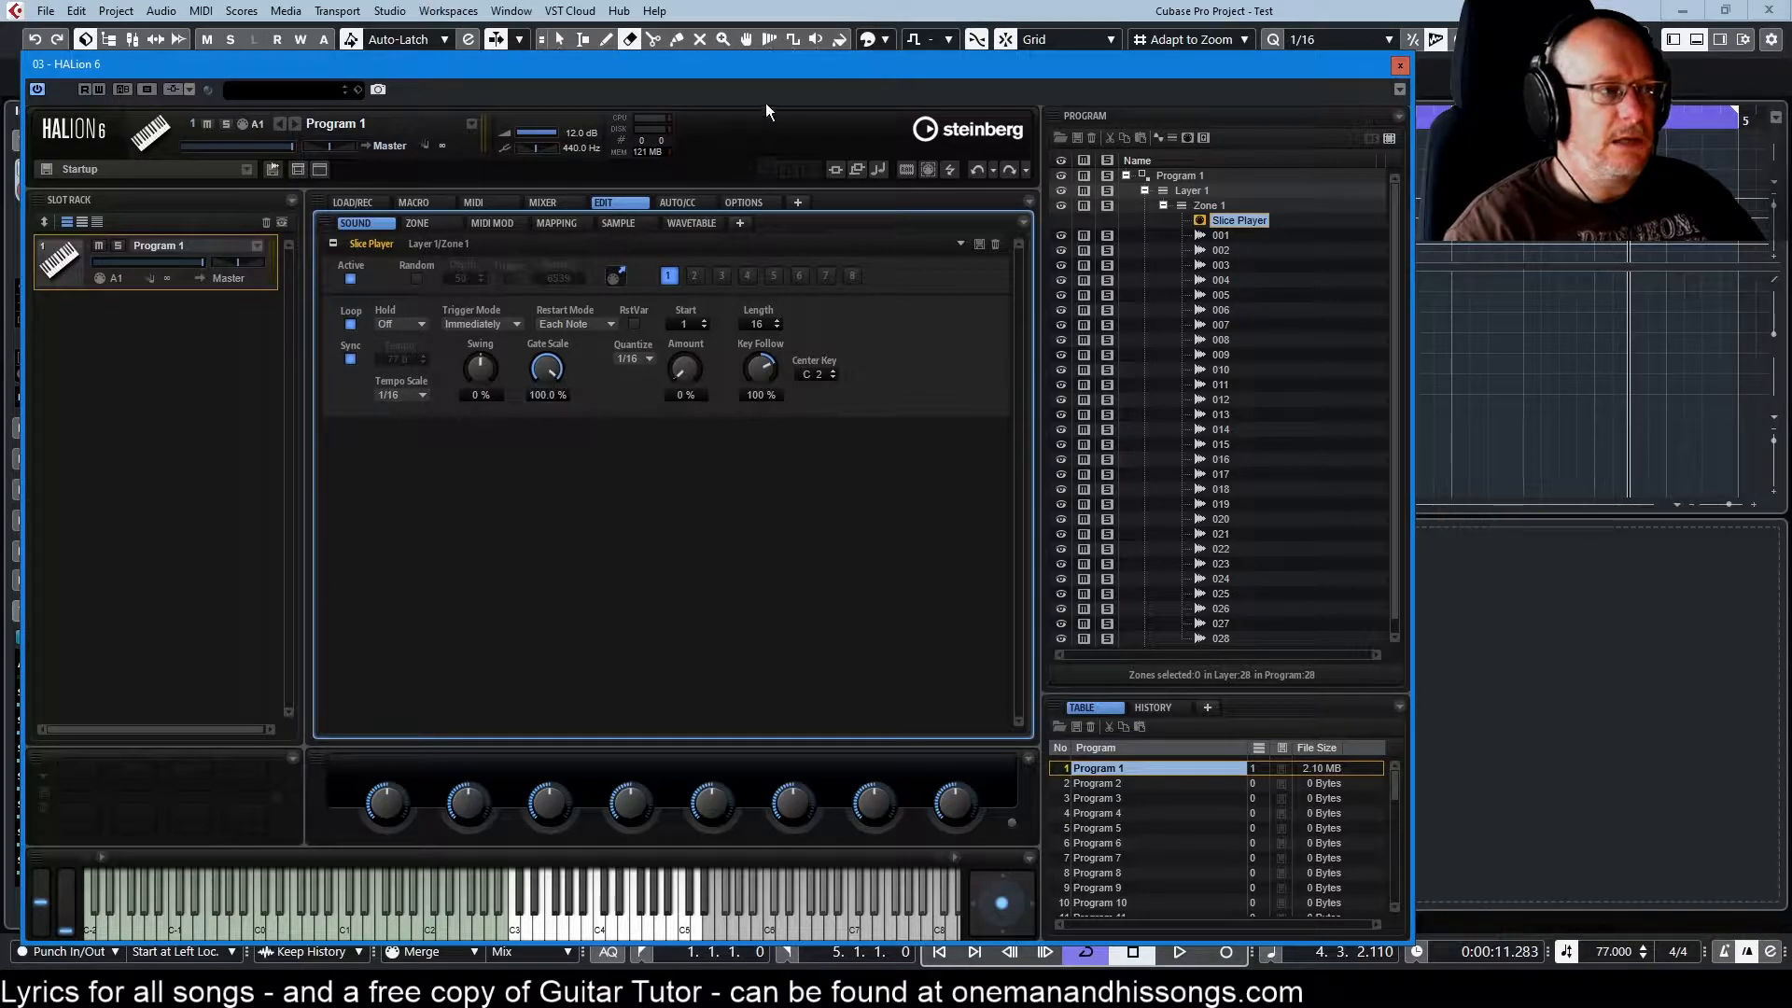
{"action": "left_click", "coordinate": [616, 224]}
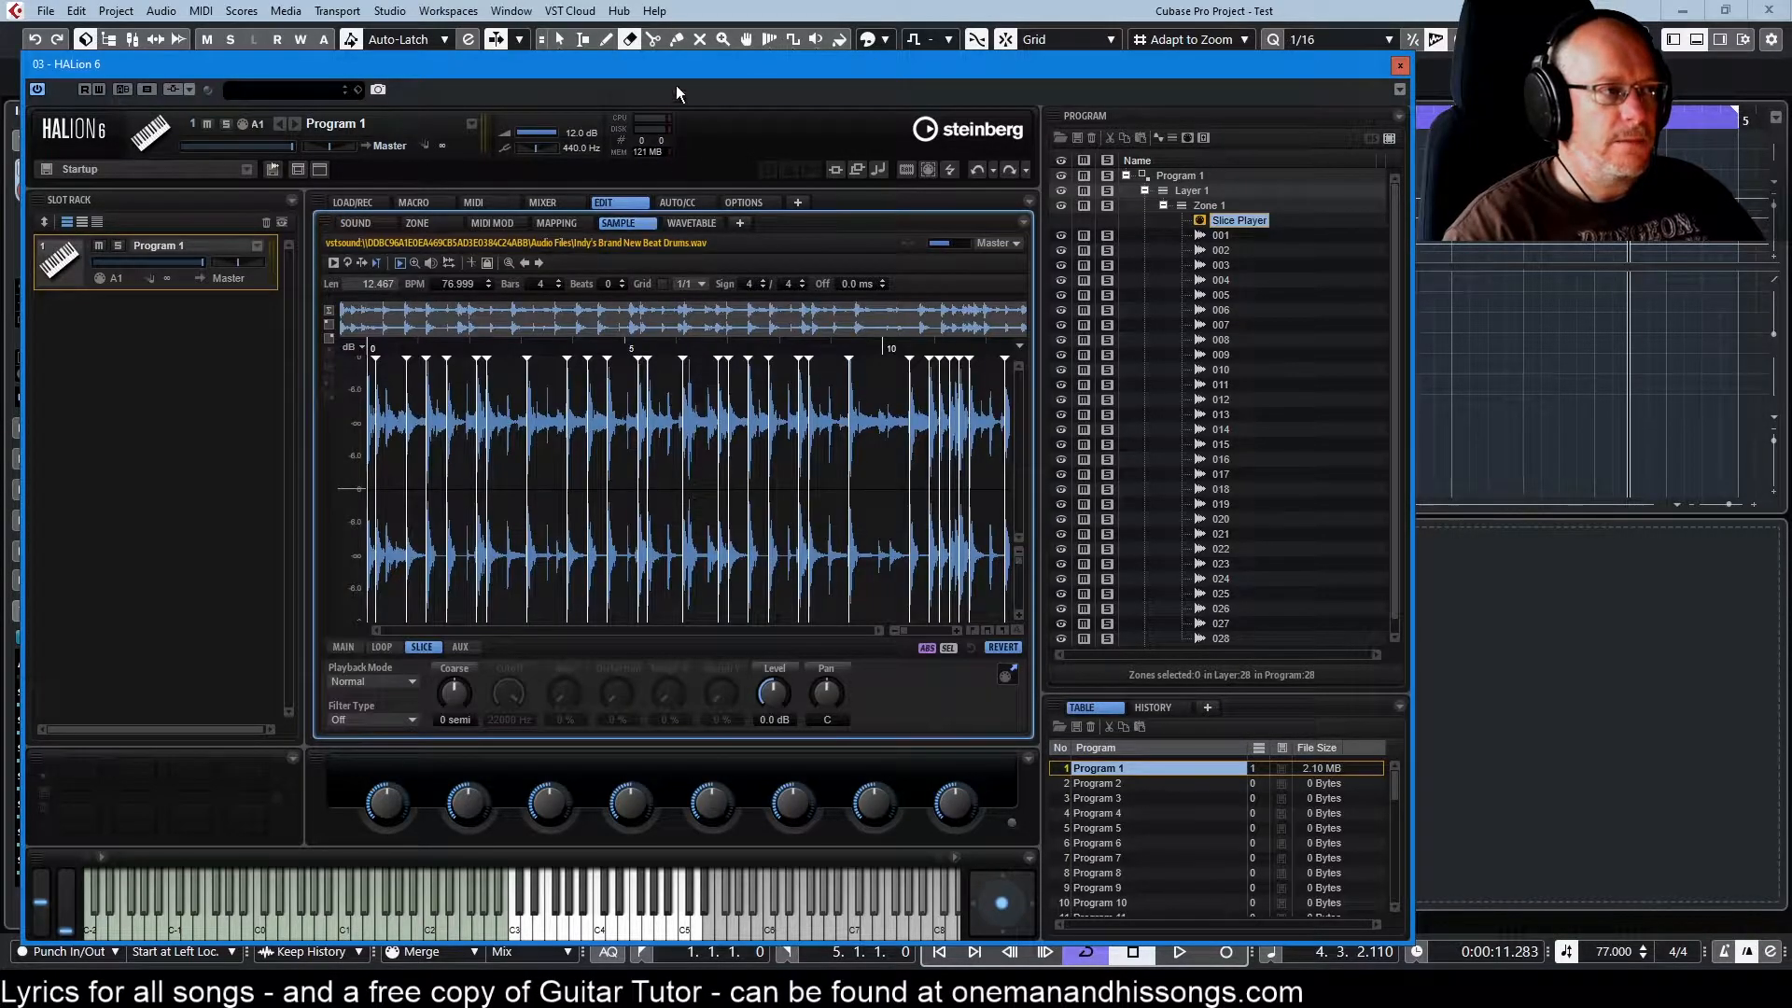
Place the sliced loop's MIDI phrase on the HALion 6 01 track at bar 1 and close the instrument window.
{"action": "left_click_drag", "start_coordinate": [675, 62], "coordinate": [1374, 220]}
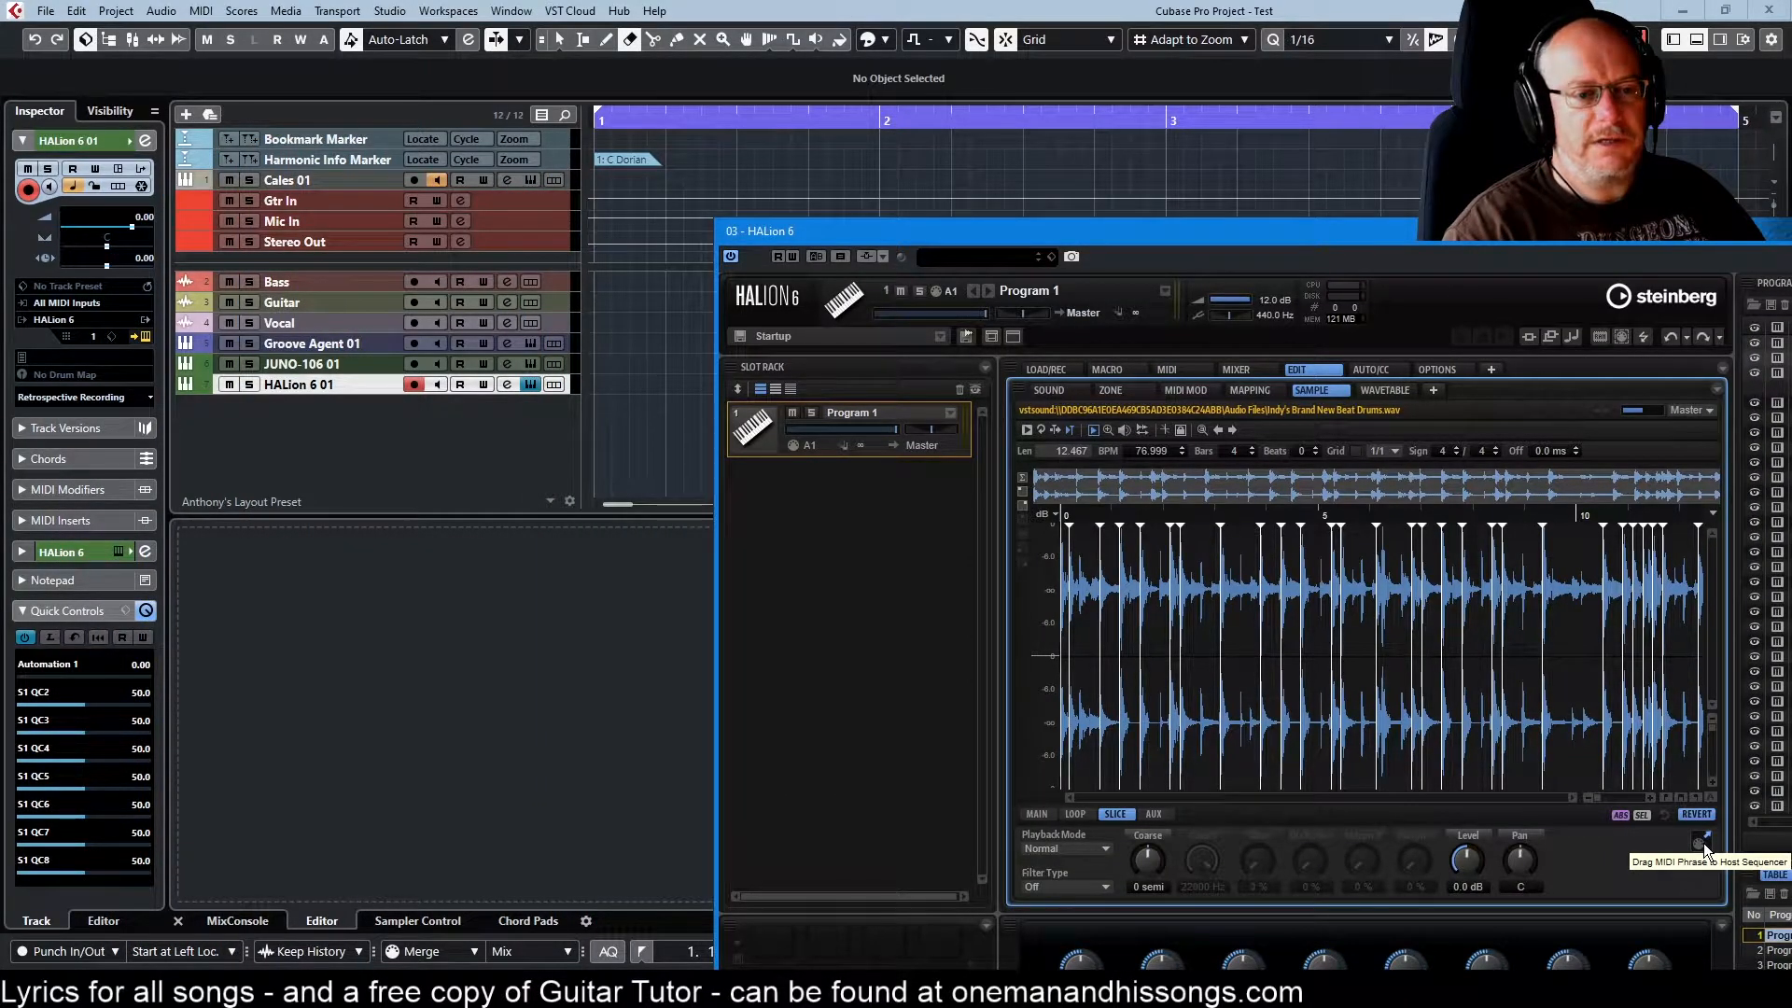
{"action": "left_click_drag", "start_coordinate": [1700, 843], "coordinate": [602, 381]}
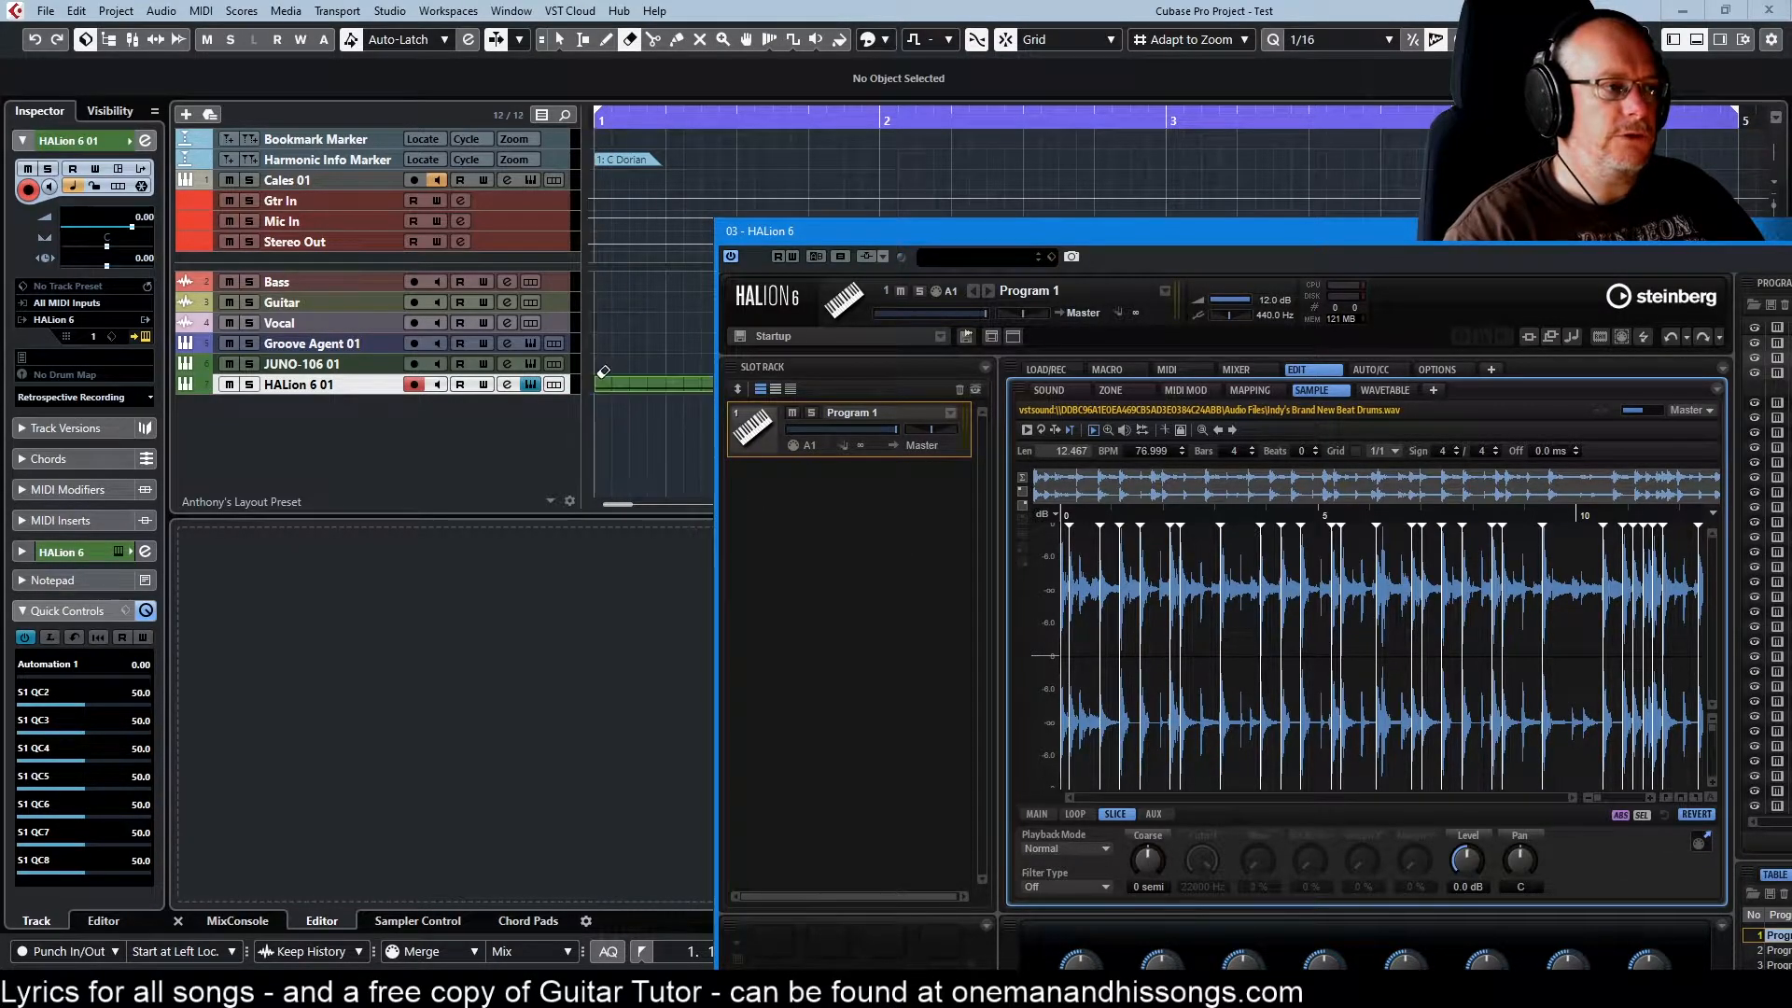
{"action": "left_click_drag", "start_coordinate": [1174, 232], "coordinate": [652, 444]}
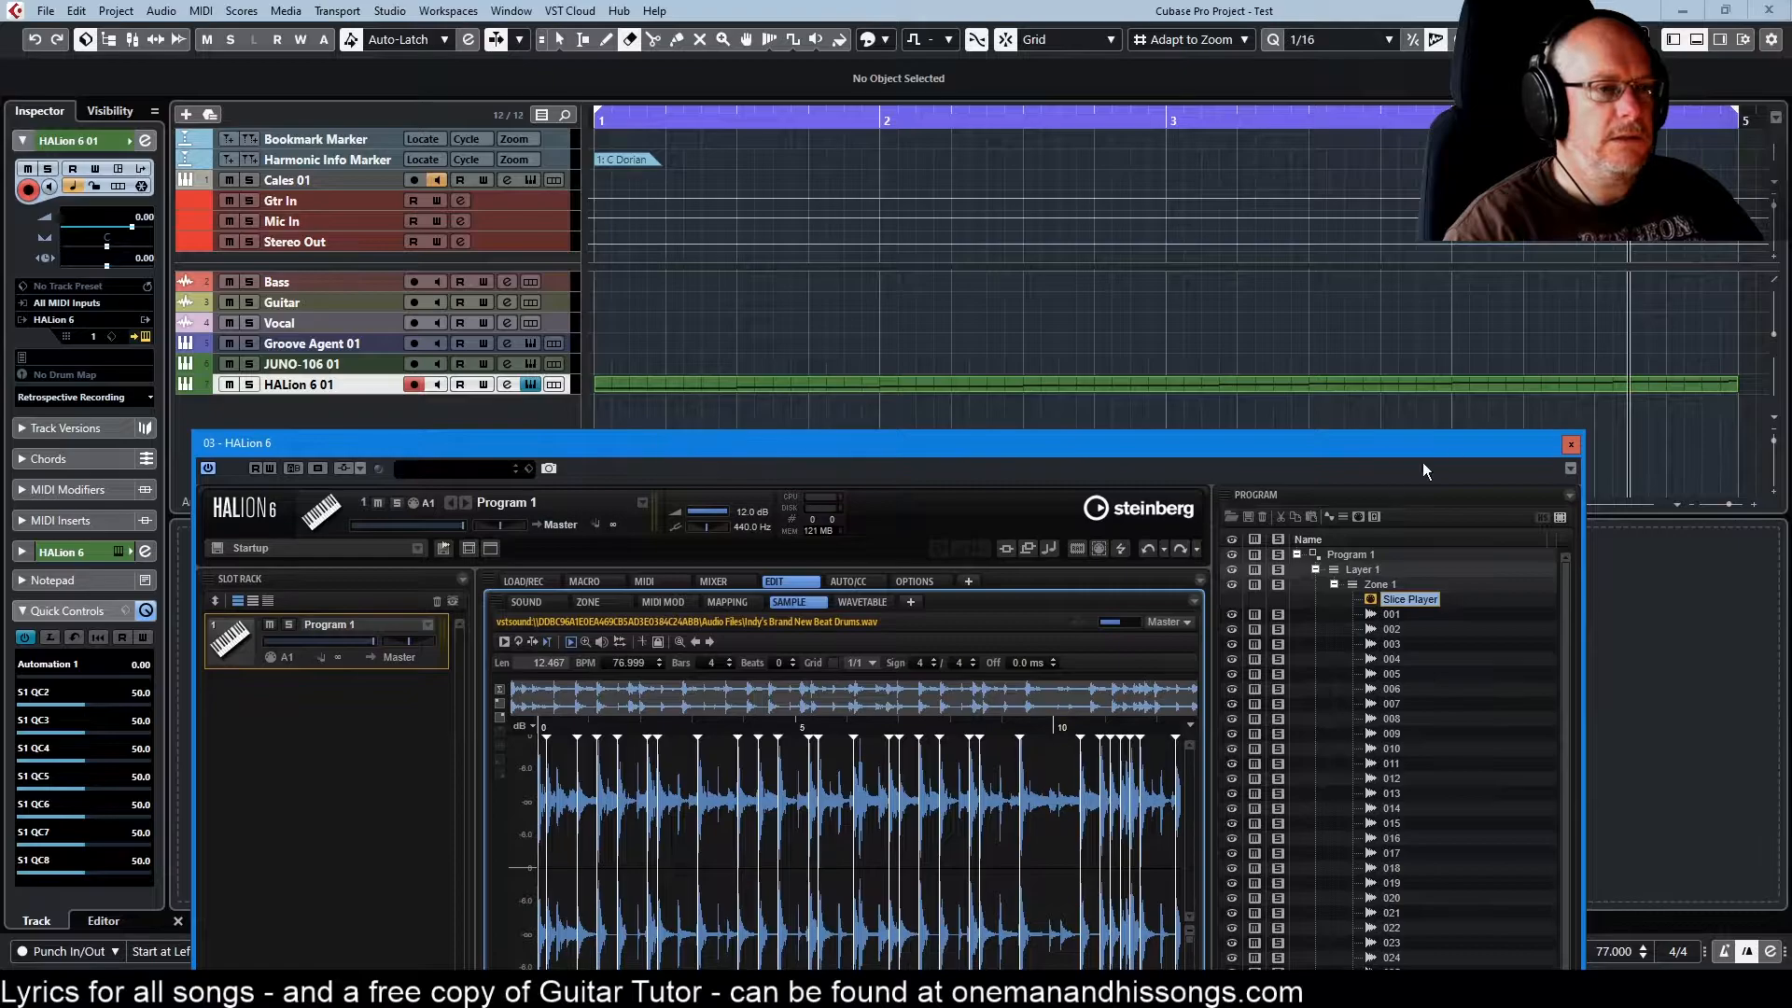
{"action": "left_click", "coordinate": [1570, 445]}
Open the HALion 6 01 MIDI part in an enlarged key editor and start playing the sliced pattern.
{"action": "right_click", "coordinate": [1042, 389]}
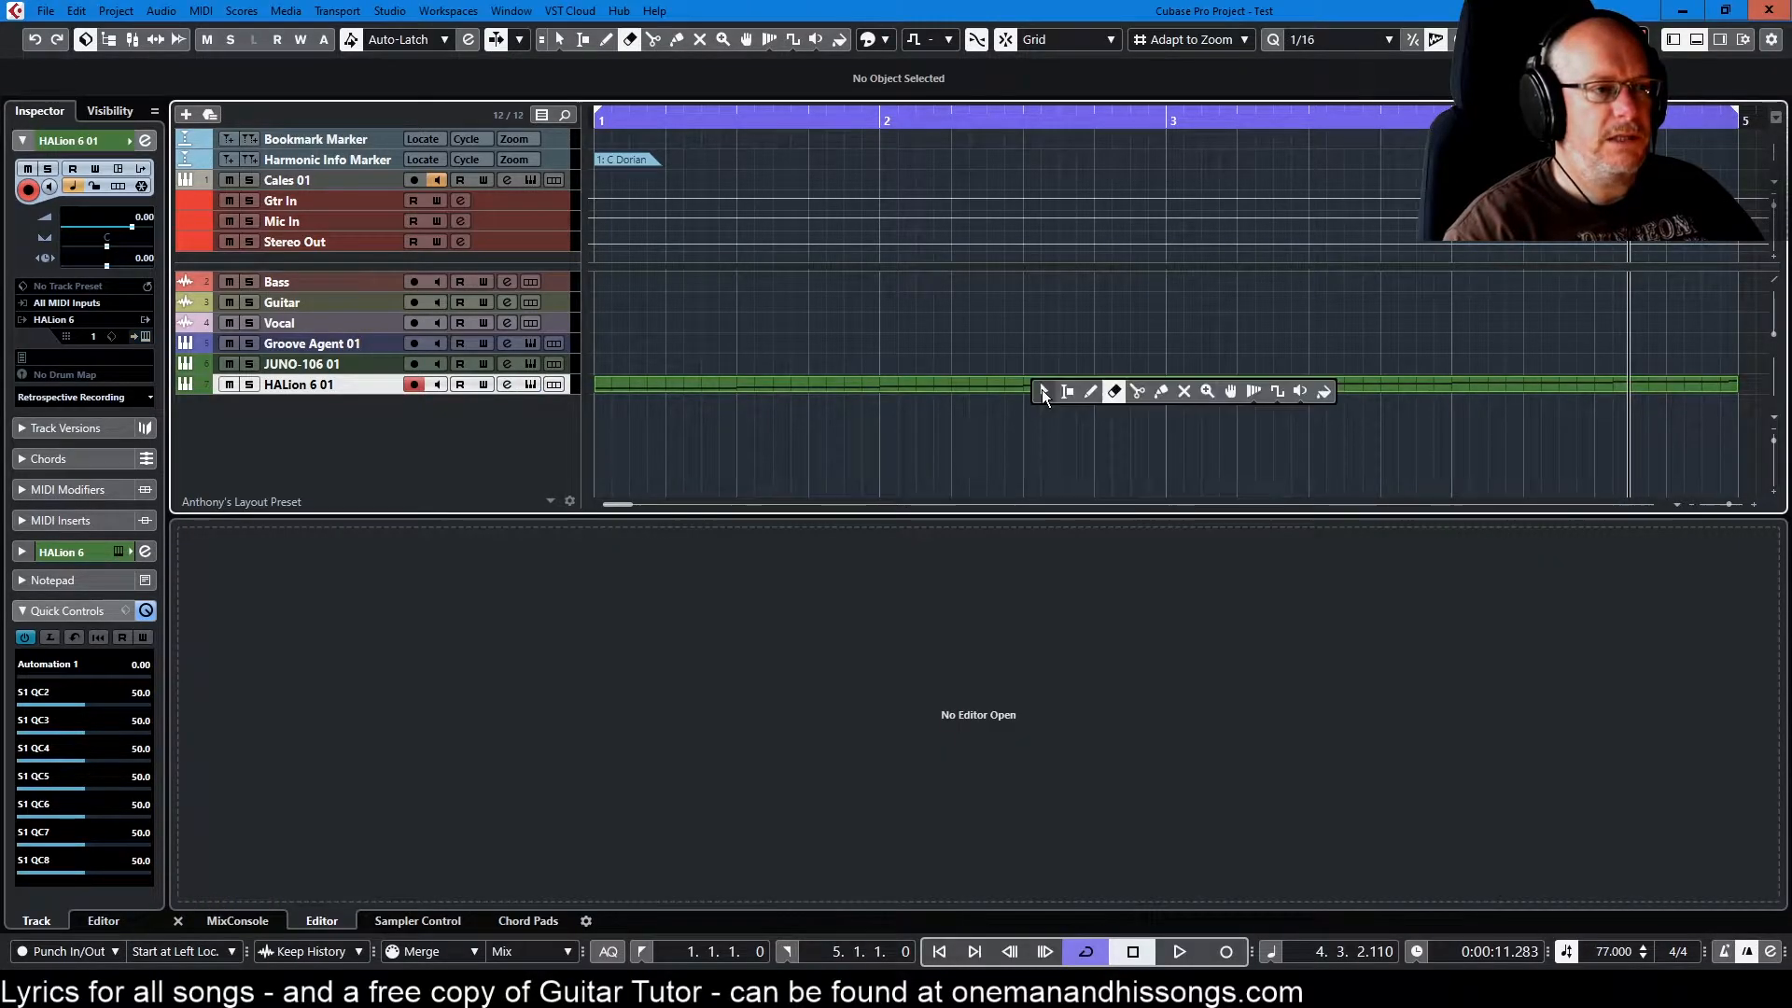
{"action": "left_click", "coordinate": [1039, 383]}
{"action": "double_click", "coordinate": [1039, 381]}
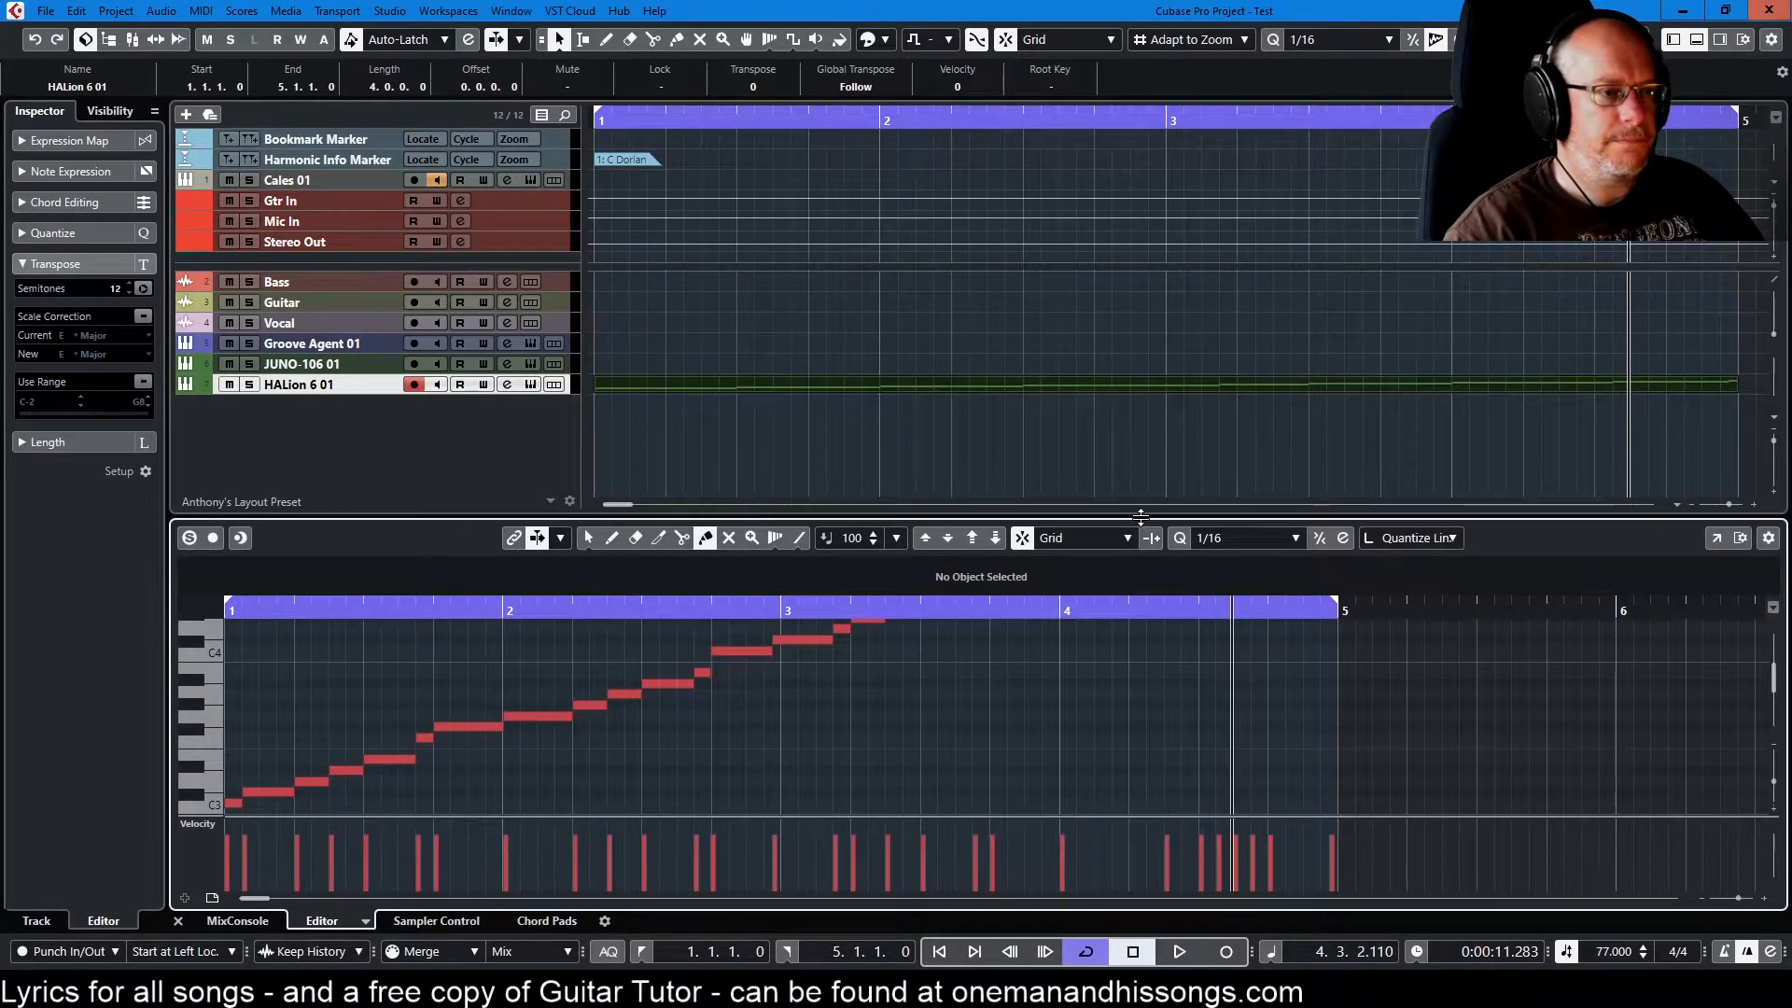
{"action": "left_click_drag", "start_coordinate": [1164, 519], "coordinate": [1151, 286]}
{"action": "scroll", "coordinate": [872, 653], "scroll_direction": "up", "scroll_amount": 3}
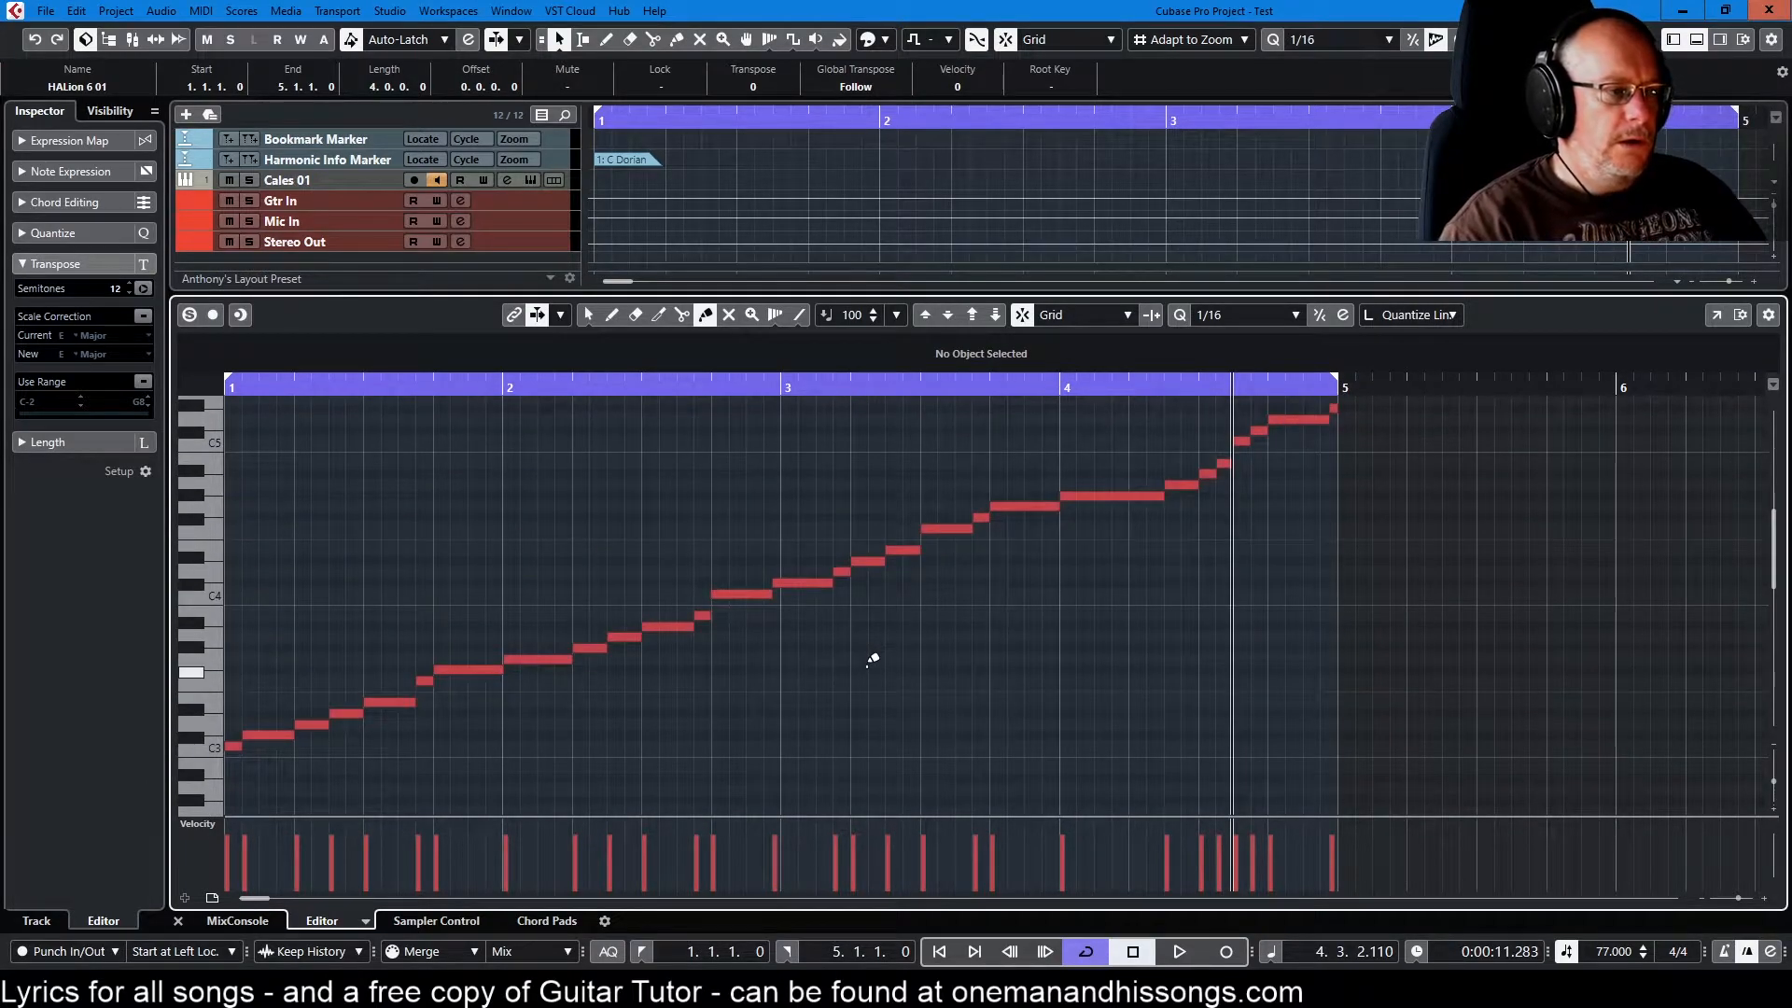
{"action": "scroll", "coordinate": [874, 660], "scroll_direction": "down", "scroll_amount": 2}
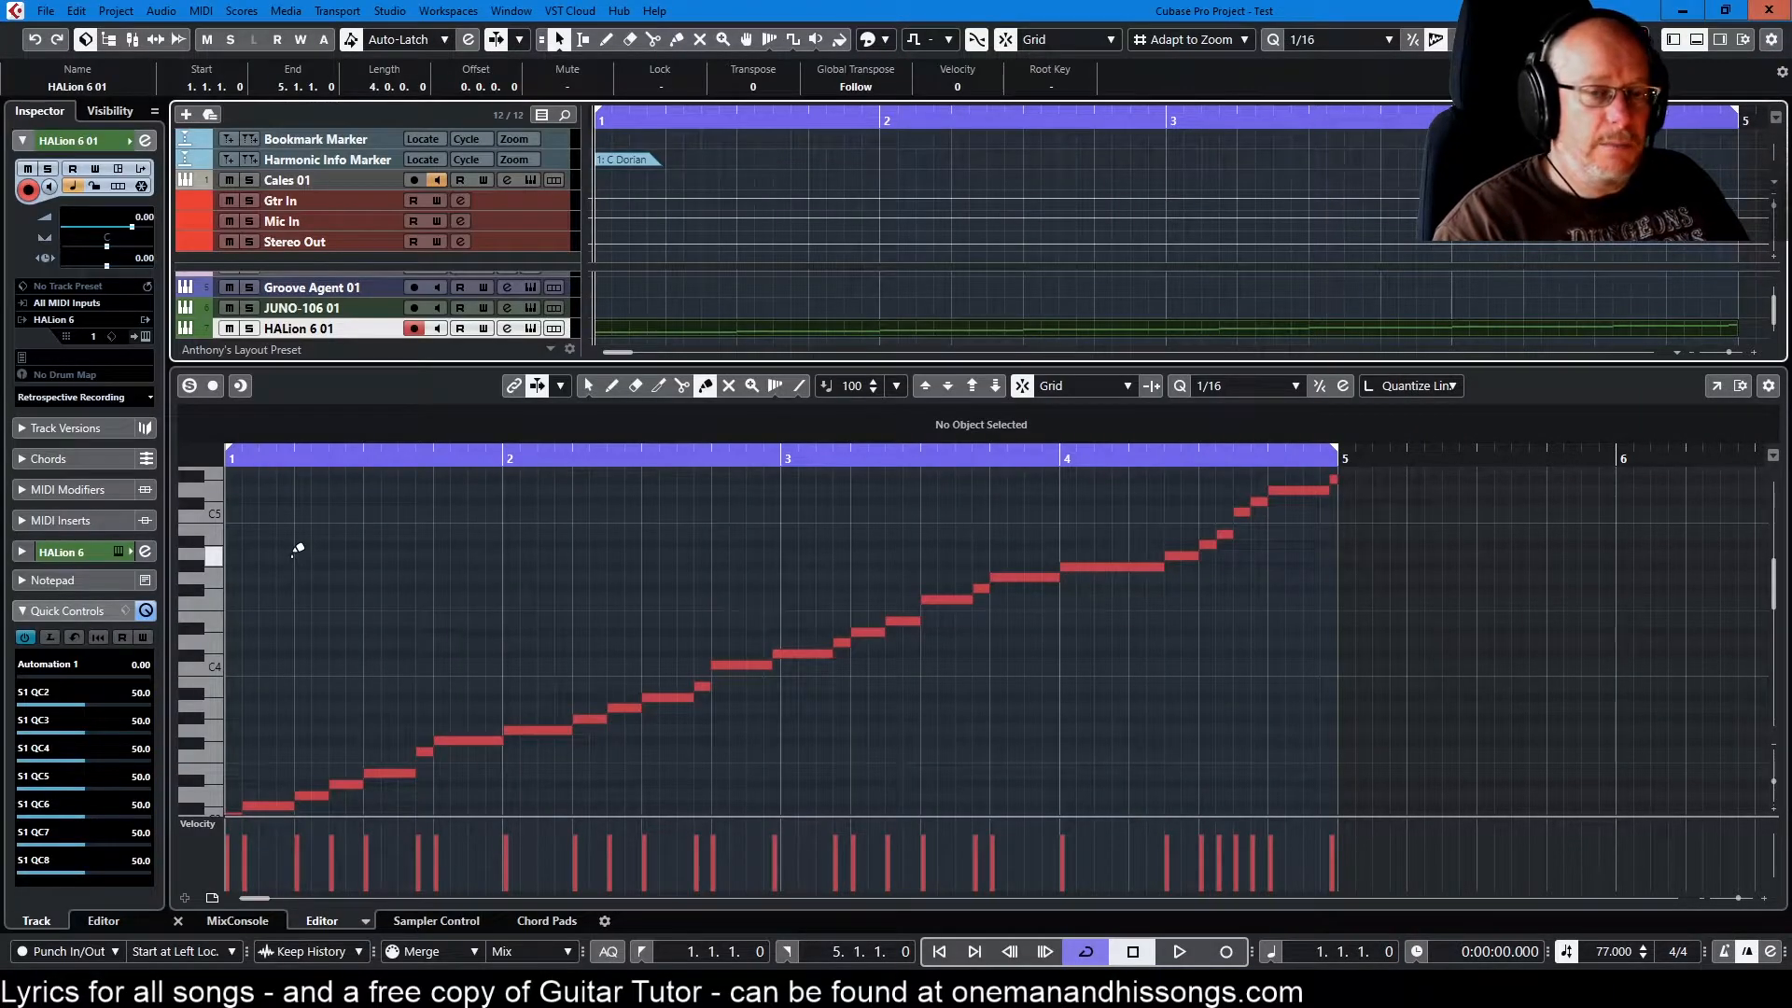
{"action": "key", "text": "space"}
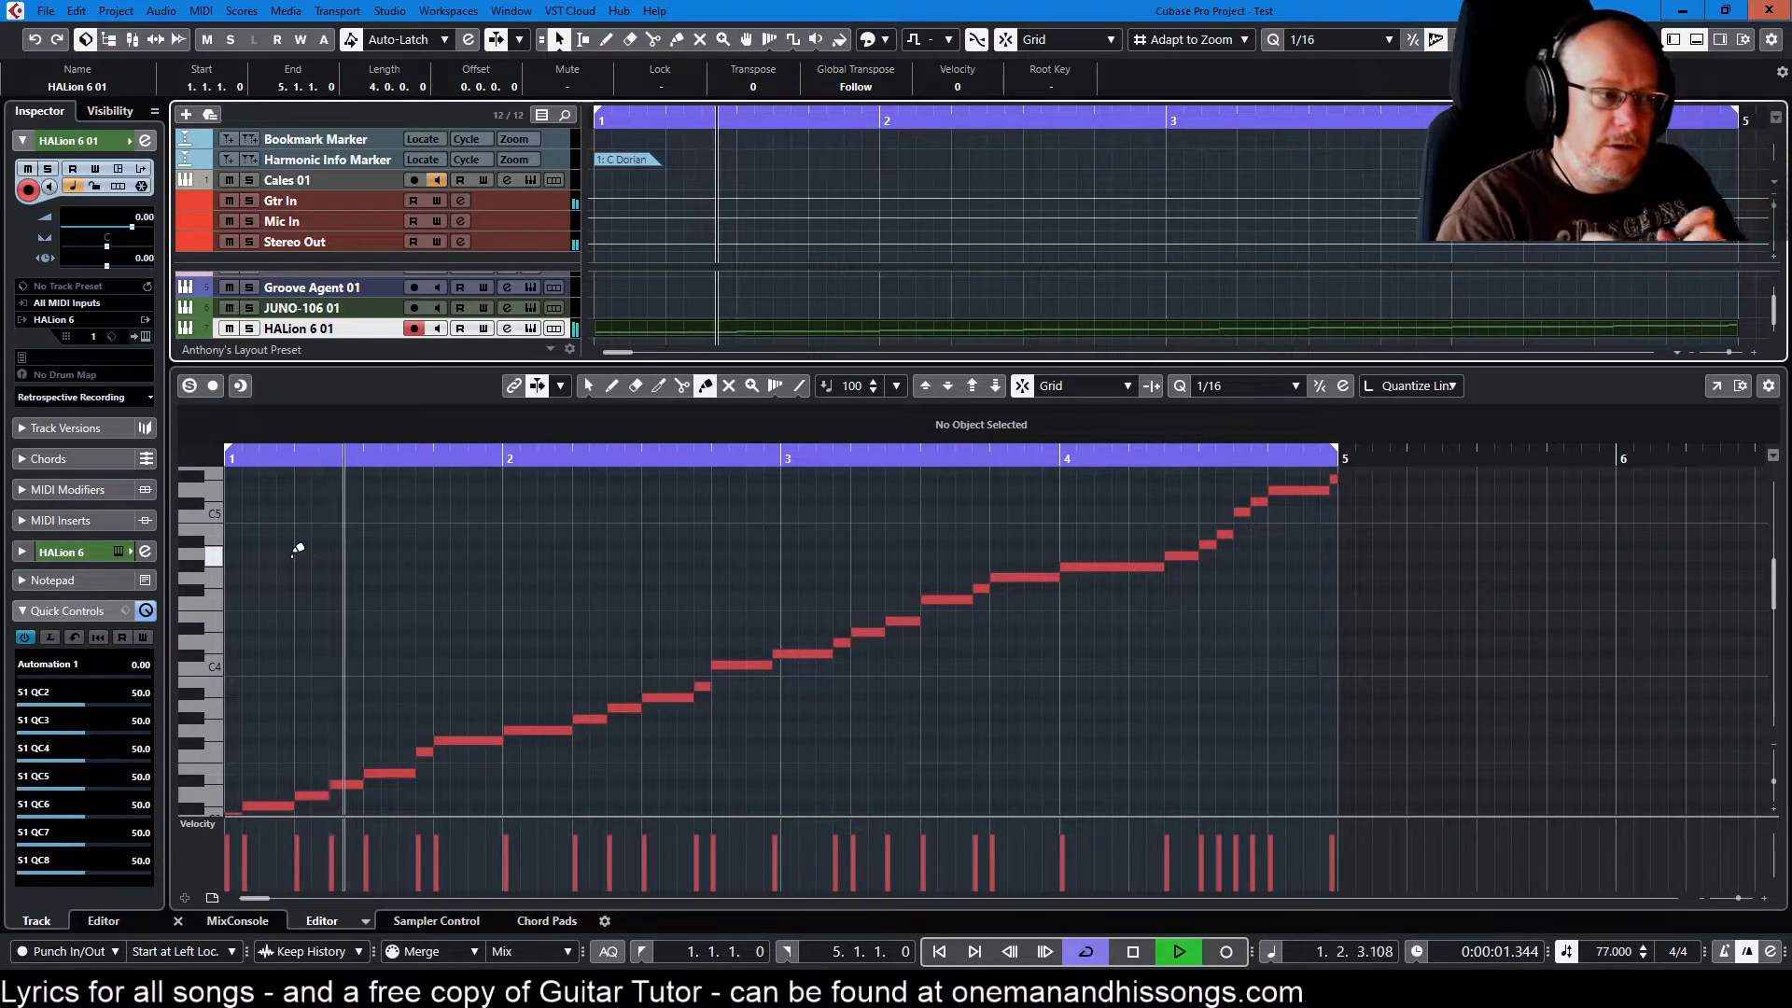
Select seven separate notes from D3 upward between bars 1 and 3, lower them by two pitch steps, and audition the altered pattern.
{"action": "scroll", "coordinate": [661, 640], "scroll_direction": "down", "scroll_amount": 3}
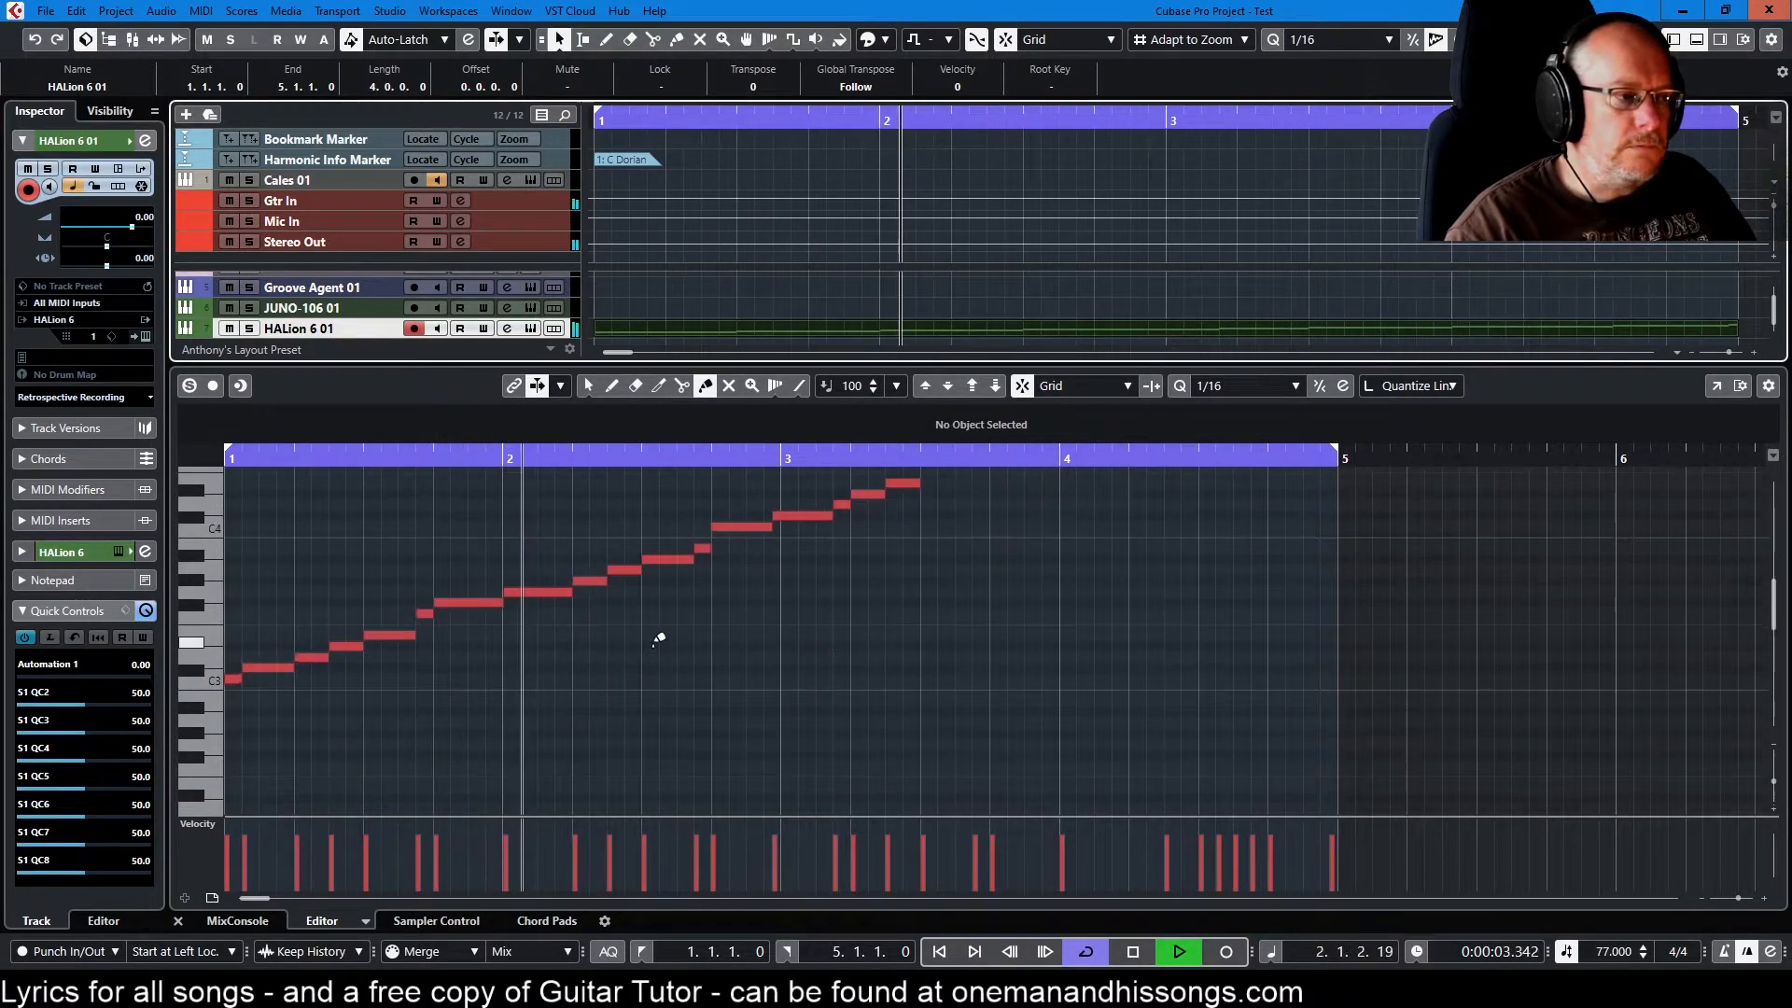
{"action": "left_click", "coordinate": [573, 590]}
{"action": "key", "text": "1"}
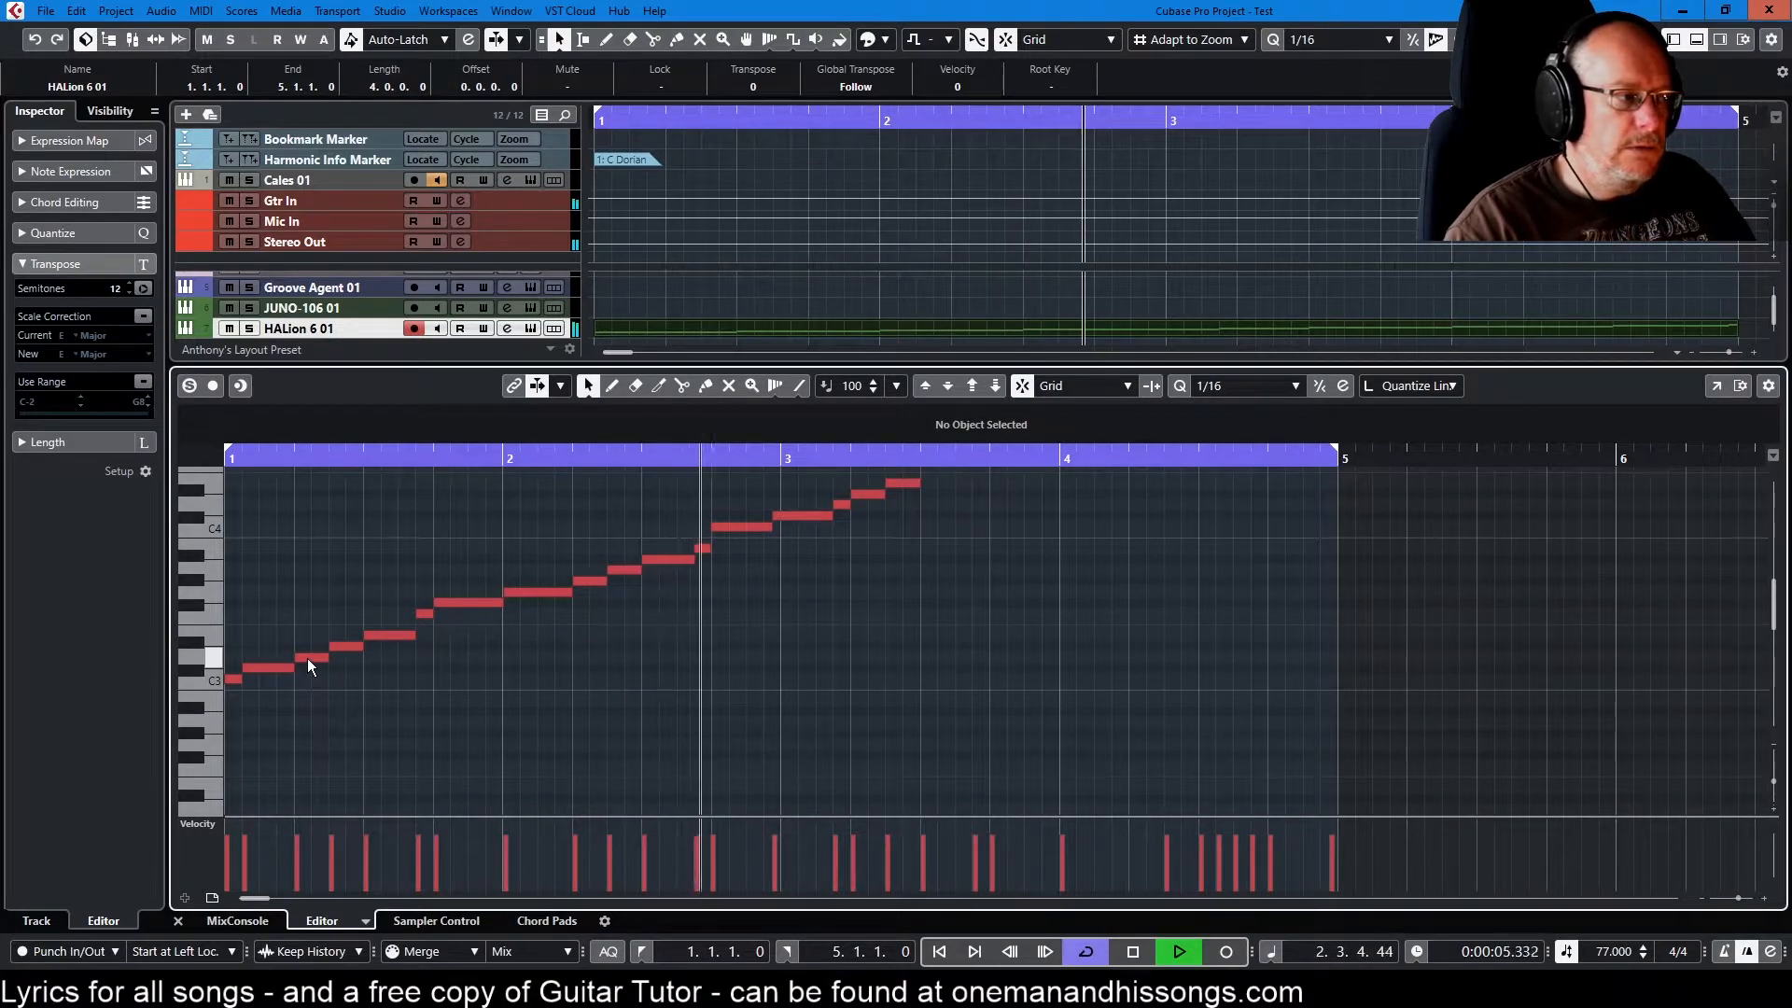
{"action": "left_click", "coordinate": [307, 658]}
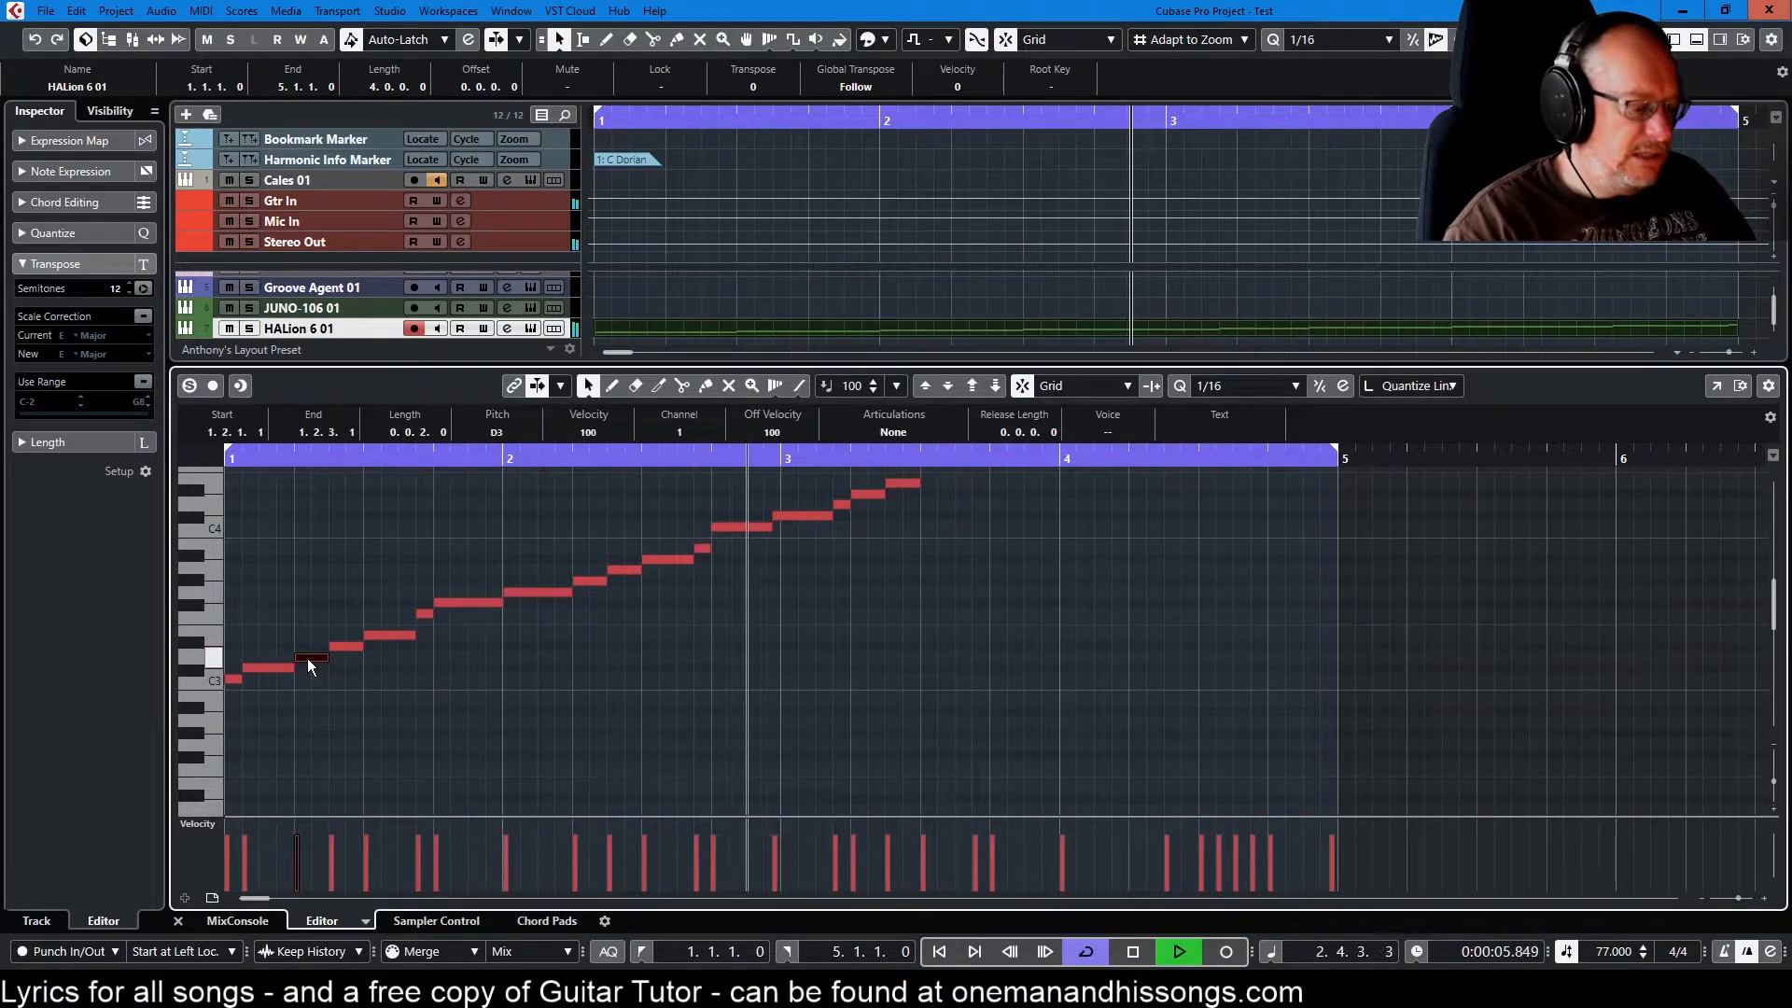
{"action": "left_click", "coordinate": [425, 613], "text": "shift"}
{"action": "left_click", "coordinate": [551, 591], "text": "shift"}
{"action": "left_click", "coordinate": [624, 569], "text": "shift"}
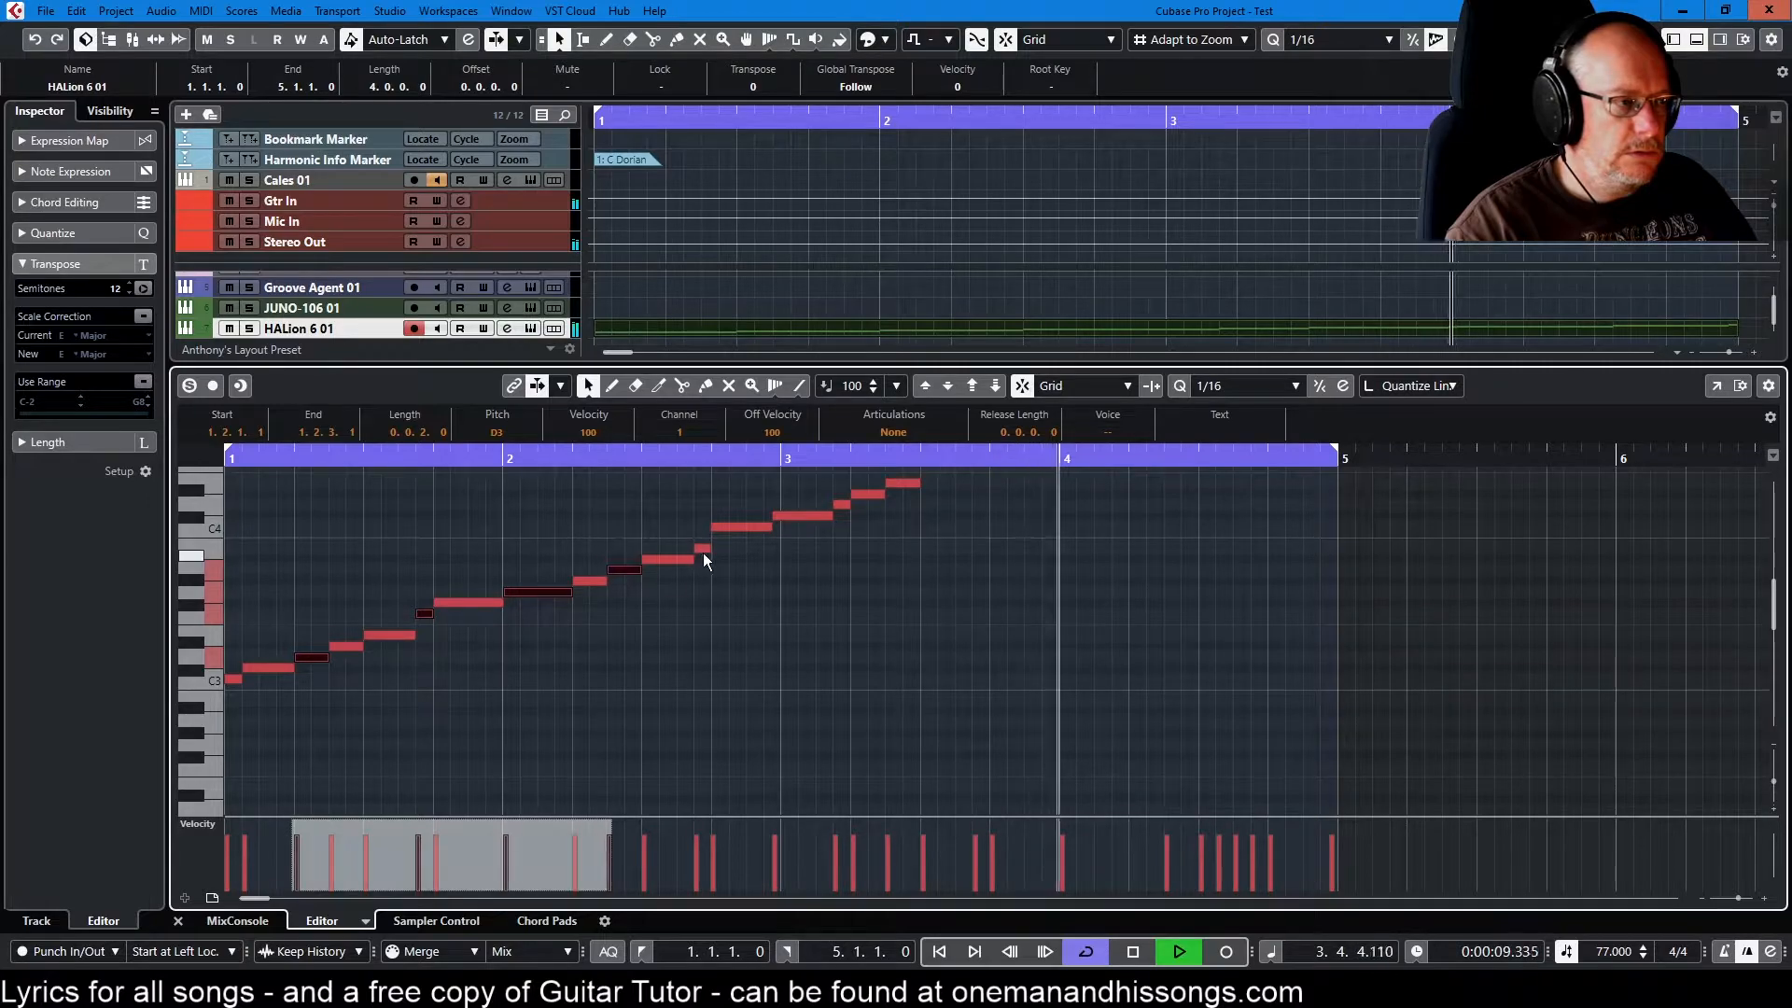
{"action": "left_click", "coordinate": [702, 548], "text": "shift"}
{"action": "left_click", "coordinate": [792, 515], "text": "shift"}
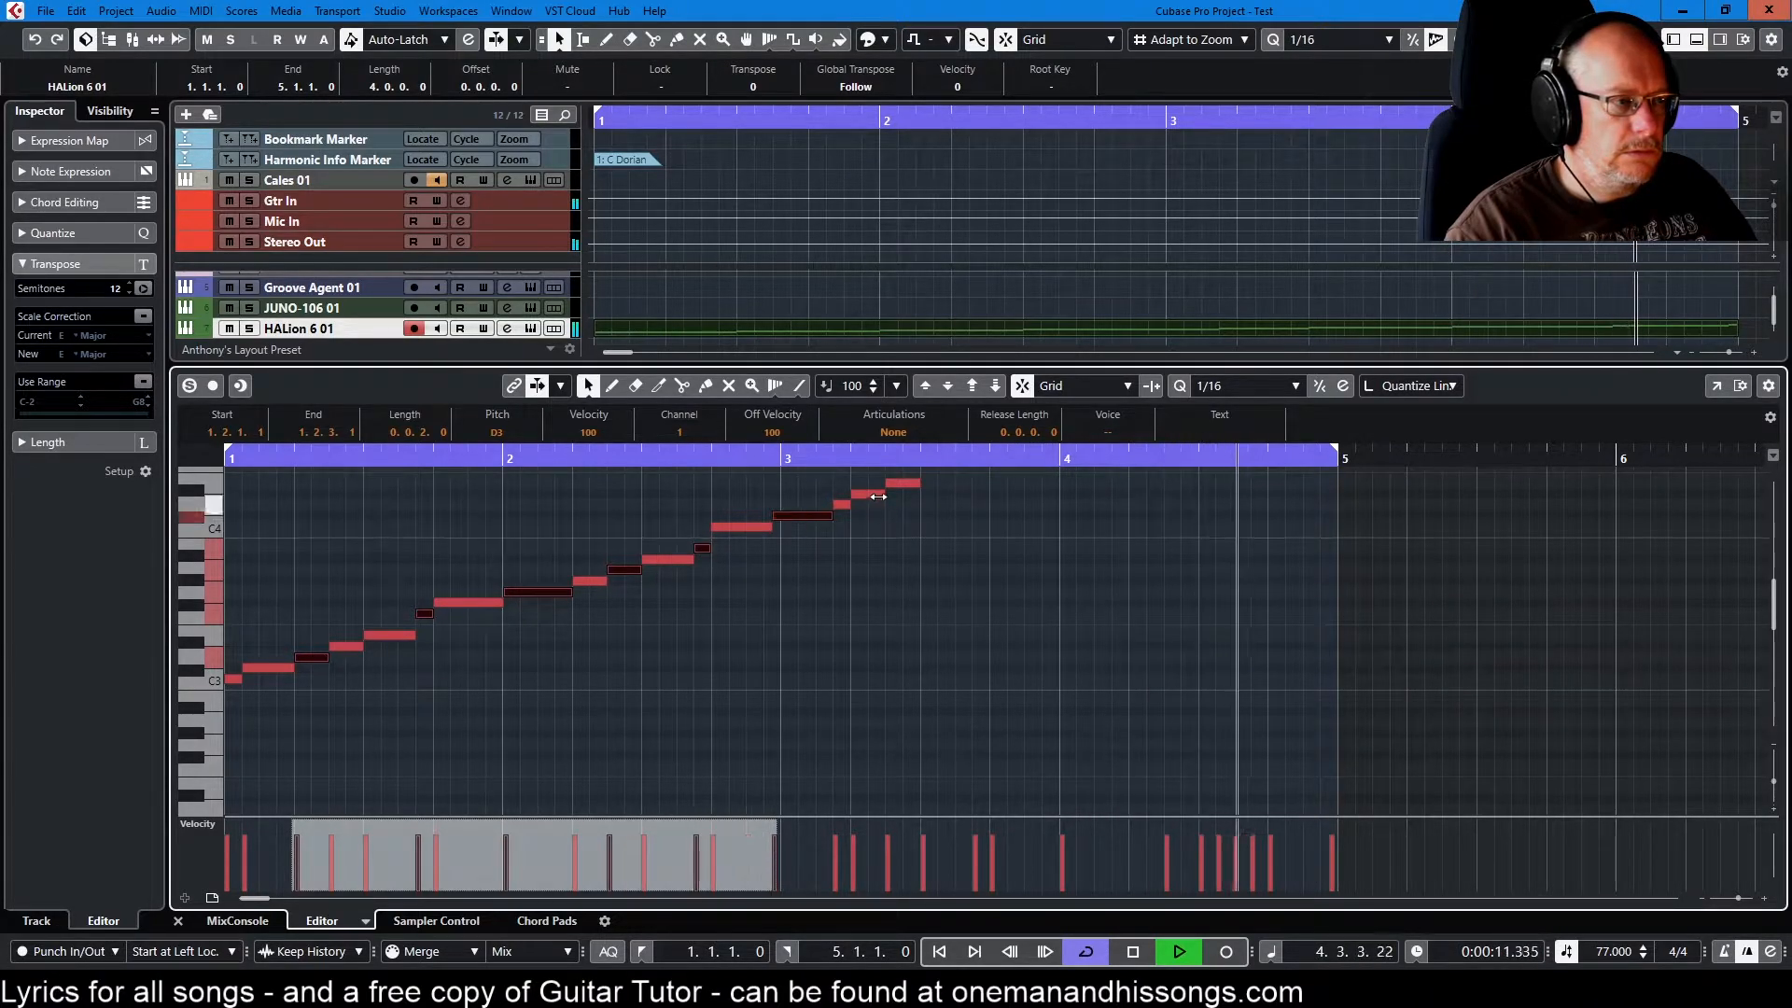
{"action": "left_click", "coordinate": [870, 495], "text": "shift"}
{"action": "key", "text": "Down"}
{"action": "key", "text": "Down"}
{"action": "key", "text": "space"}
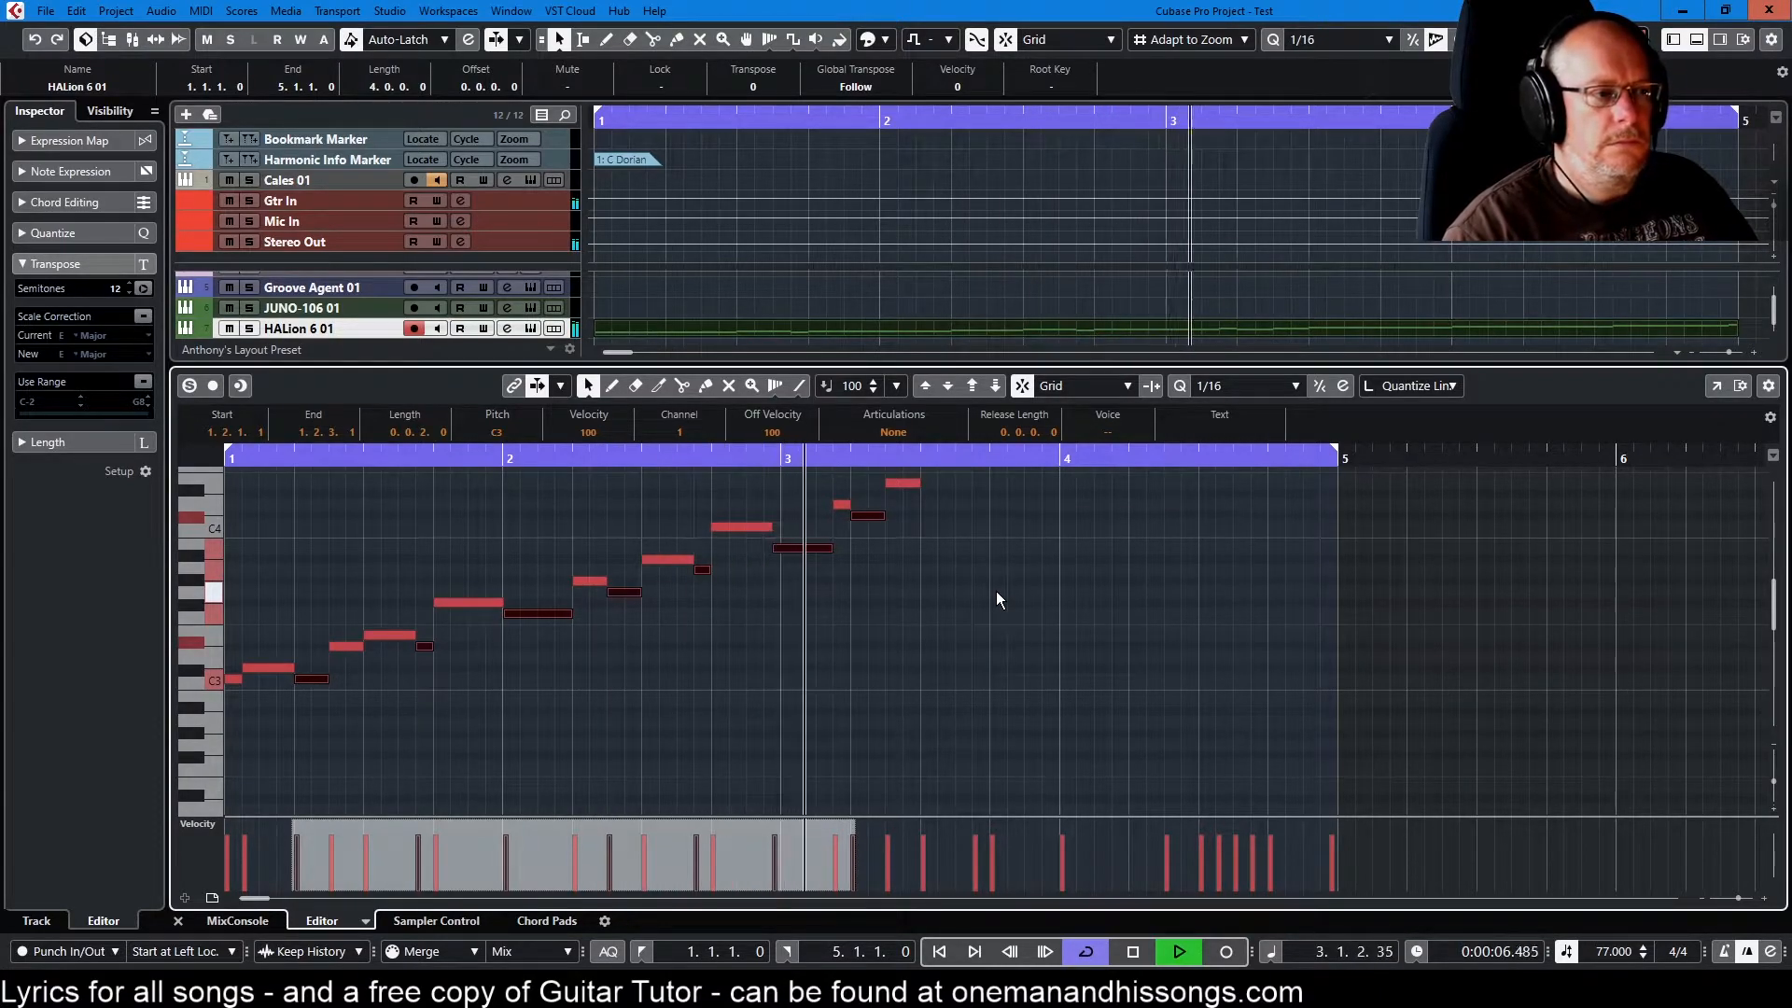
{"action": "key", "text": "space"}
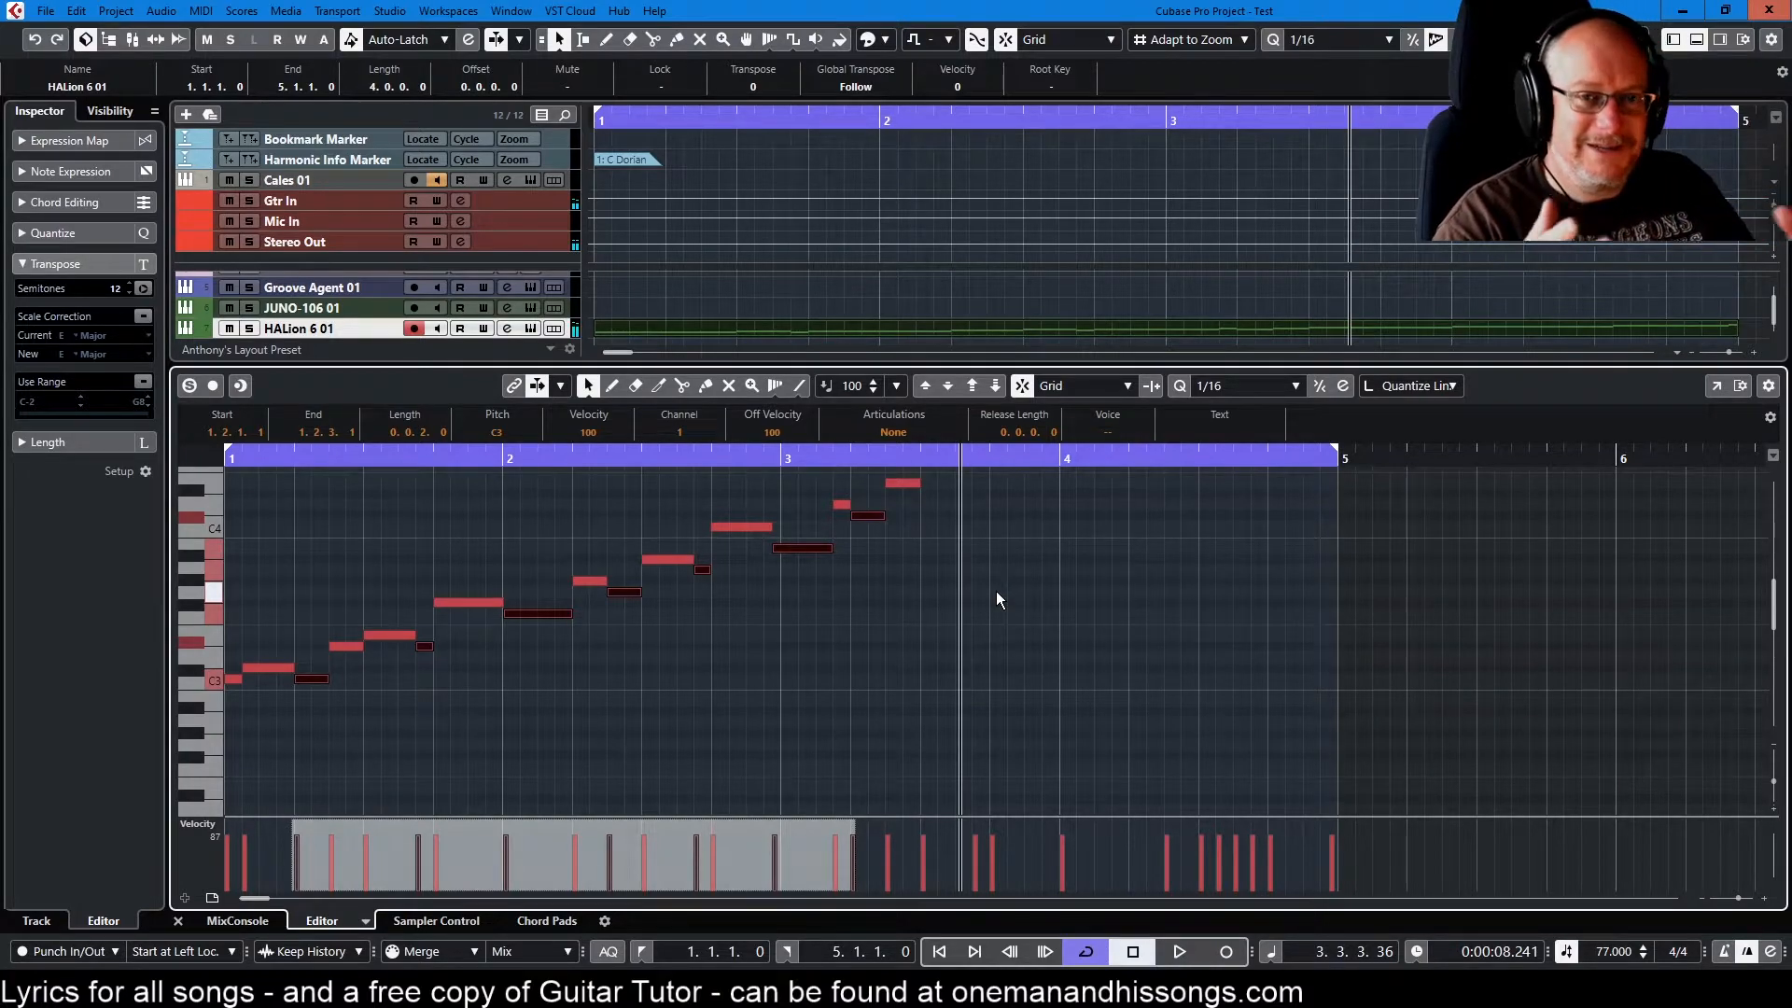
Reopen the HALion 6 instrument and examine slice 001 and the Slice Player's sound settings before returning to the sample view.
{"action": "left_click", "coordinate": [530, 329]}
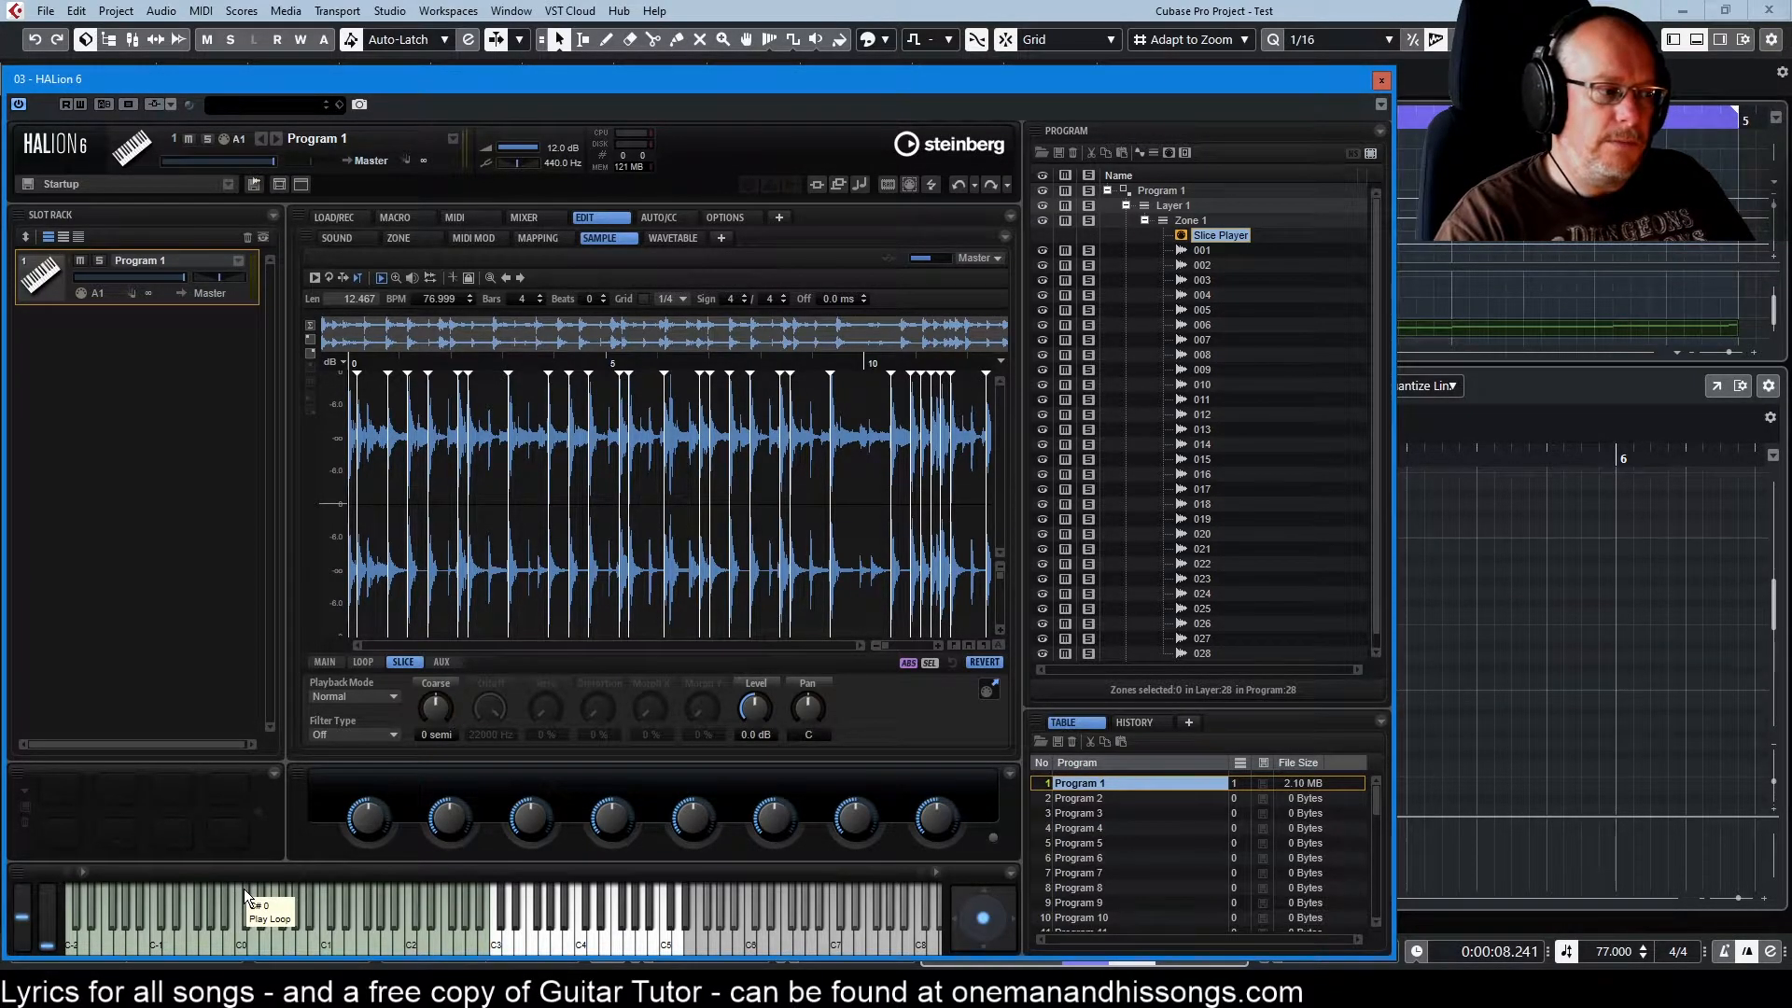
{"action": "left_click", "coordinate": [1202, 250]}
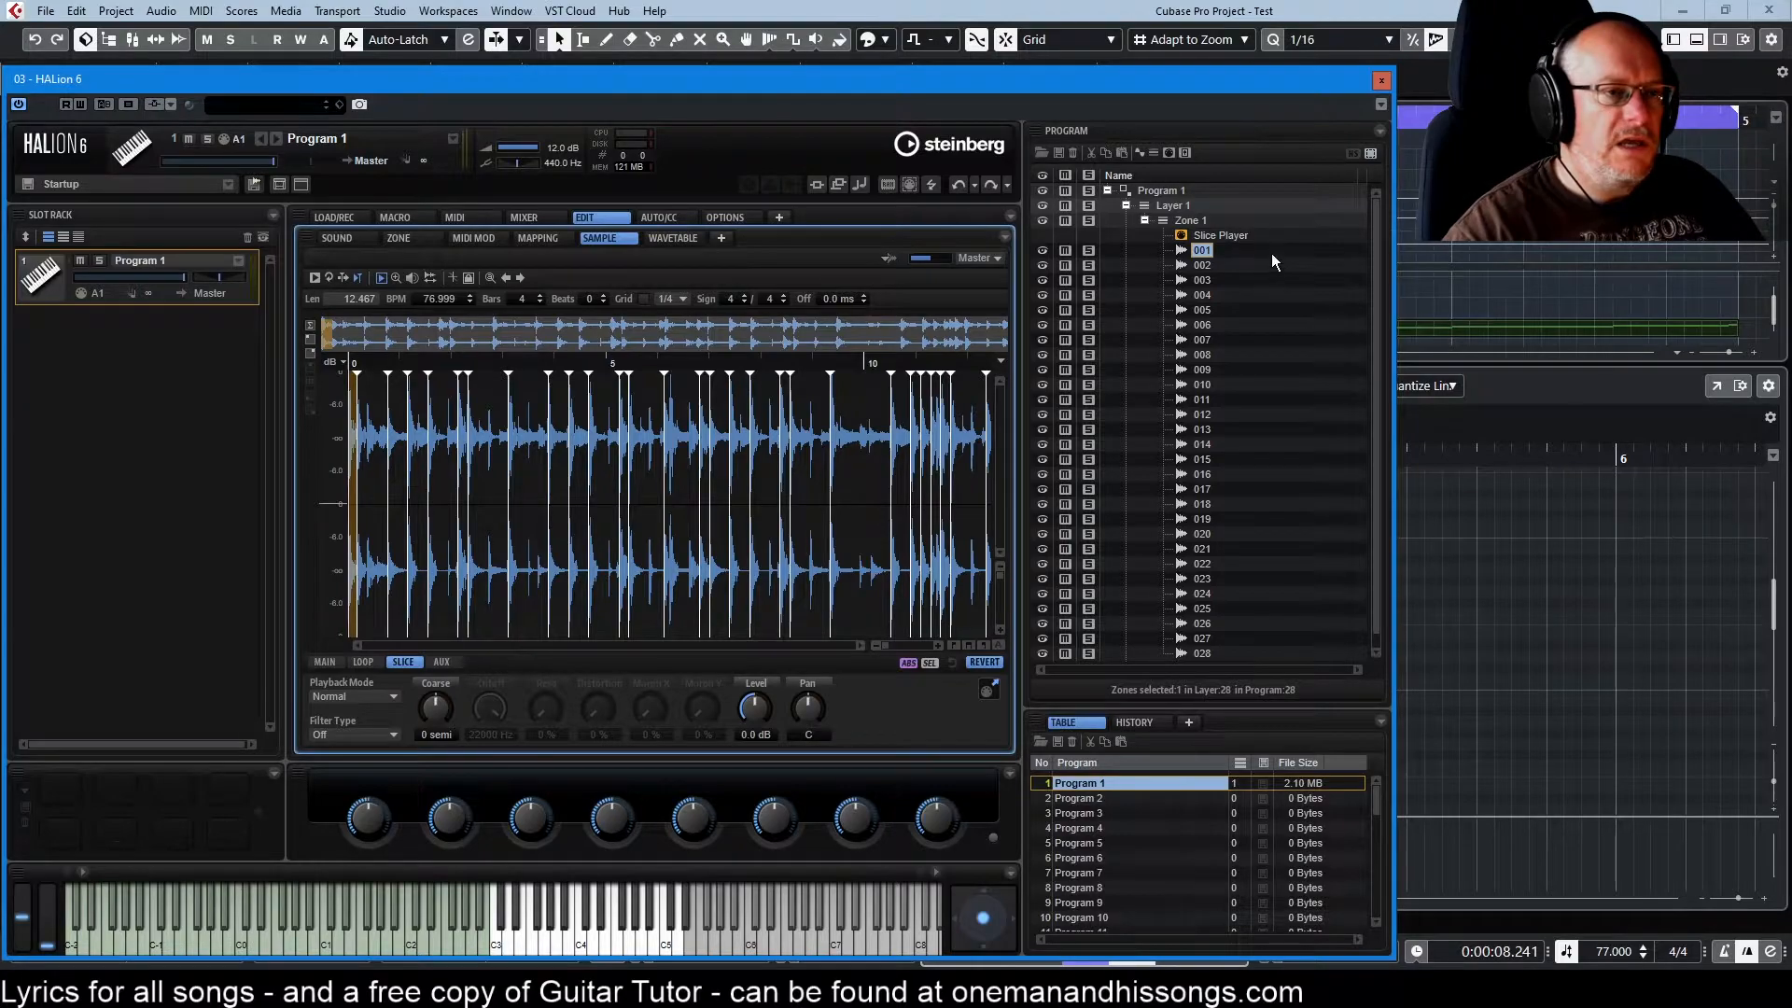
{"action": "left_click", "coordinate": [1199, 239]}
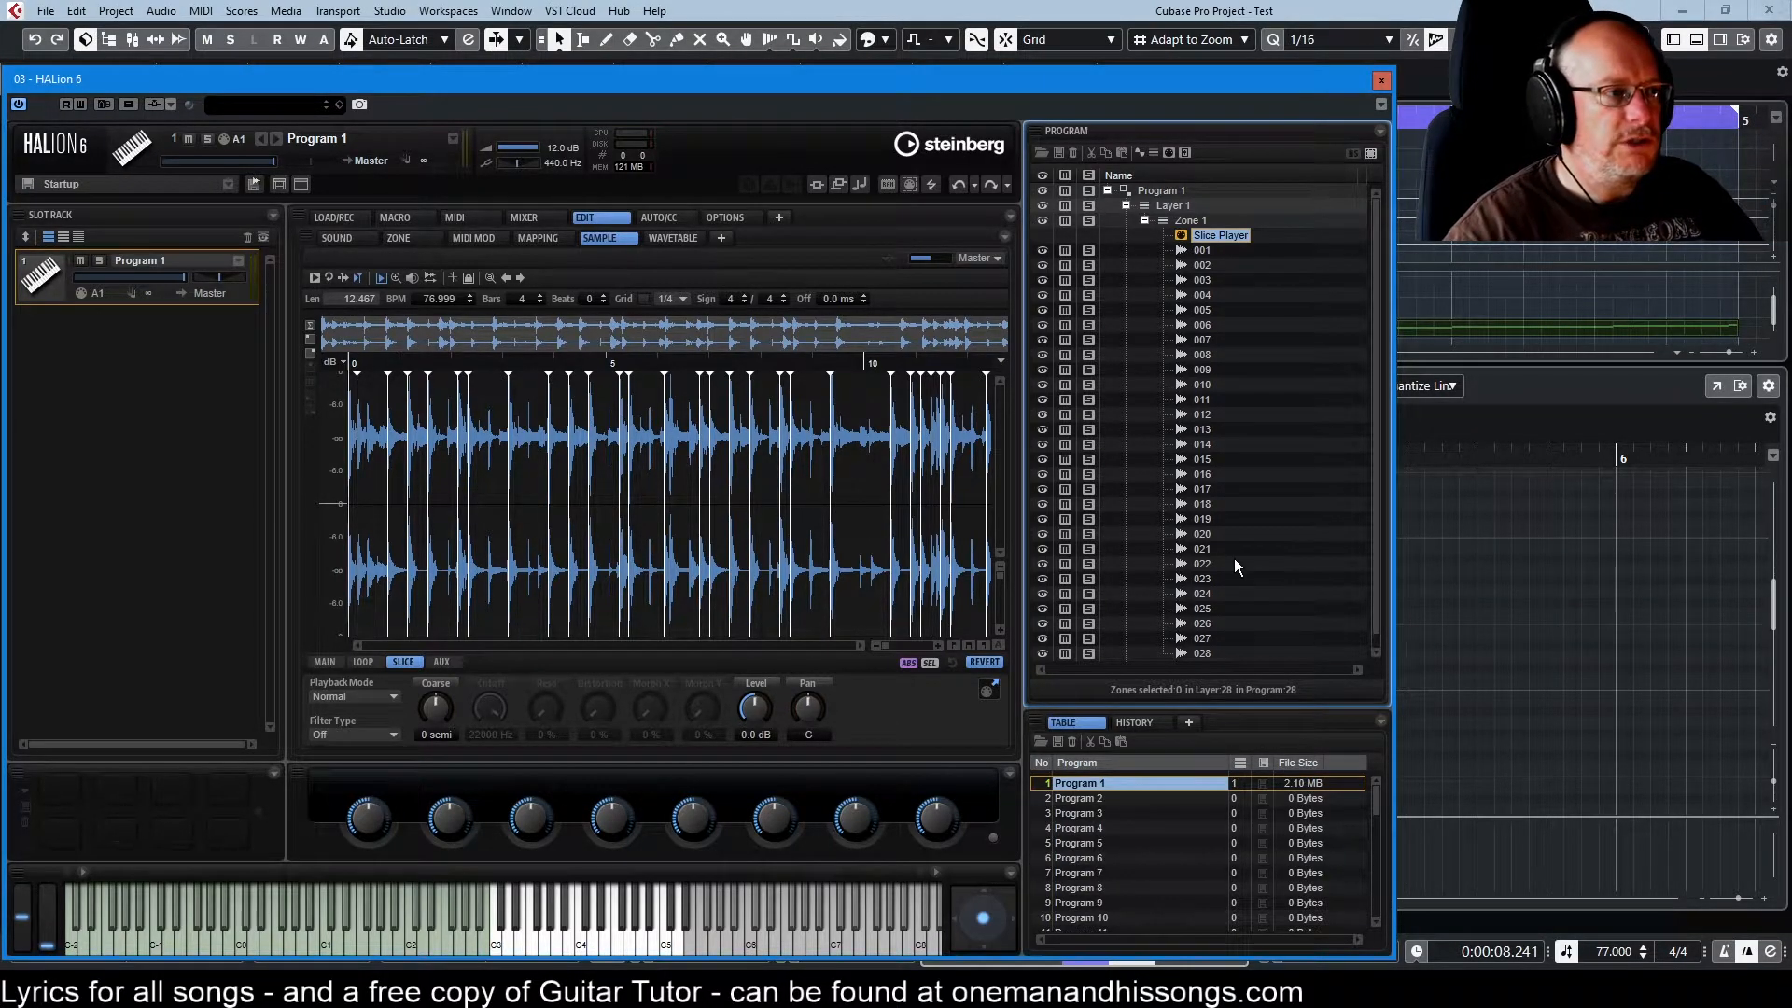
{"action": "left_click", "coordinate": [335, 238]}
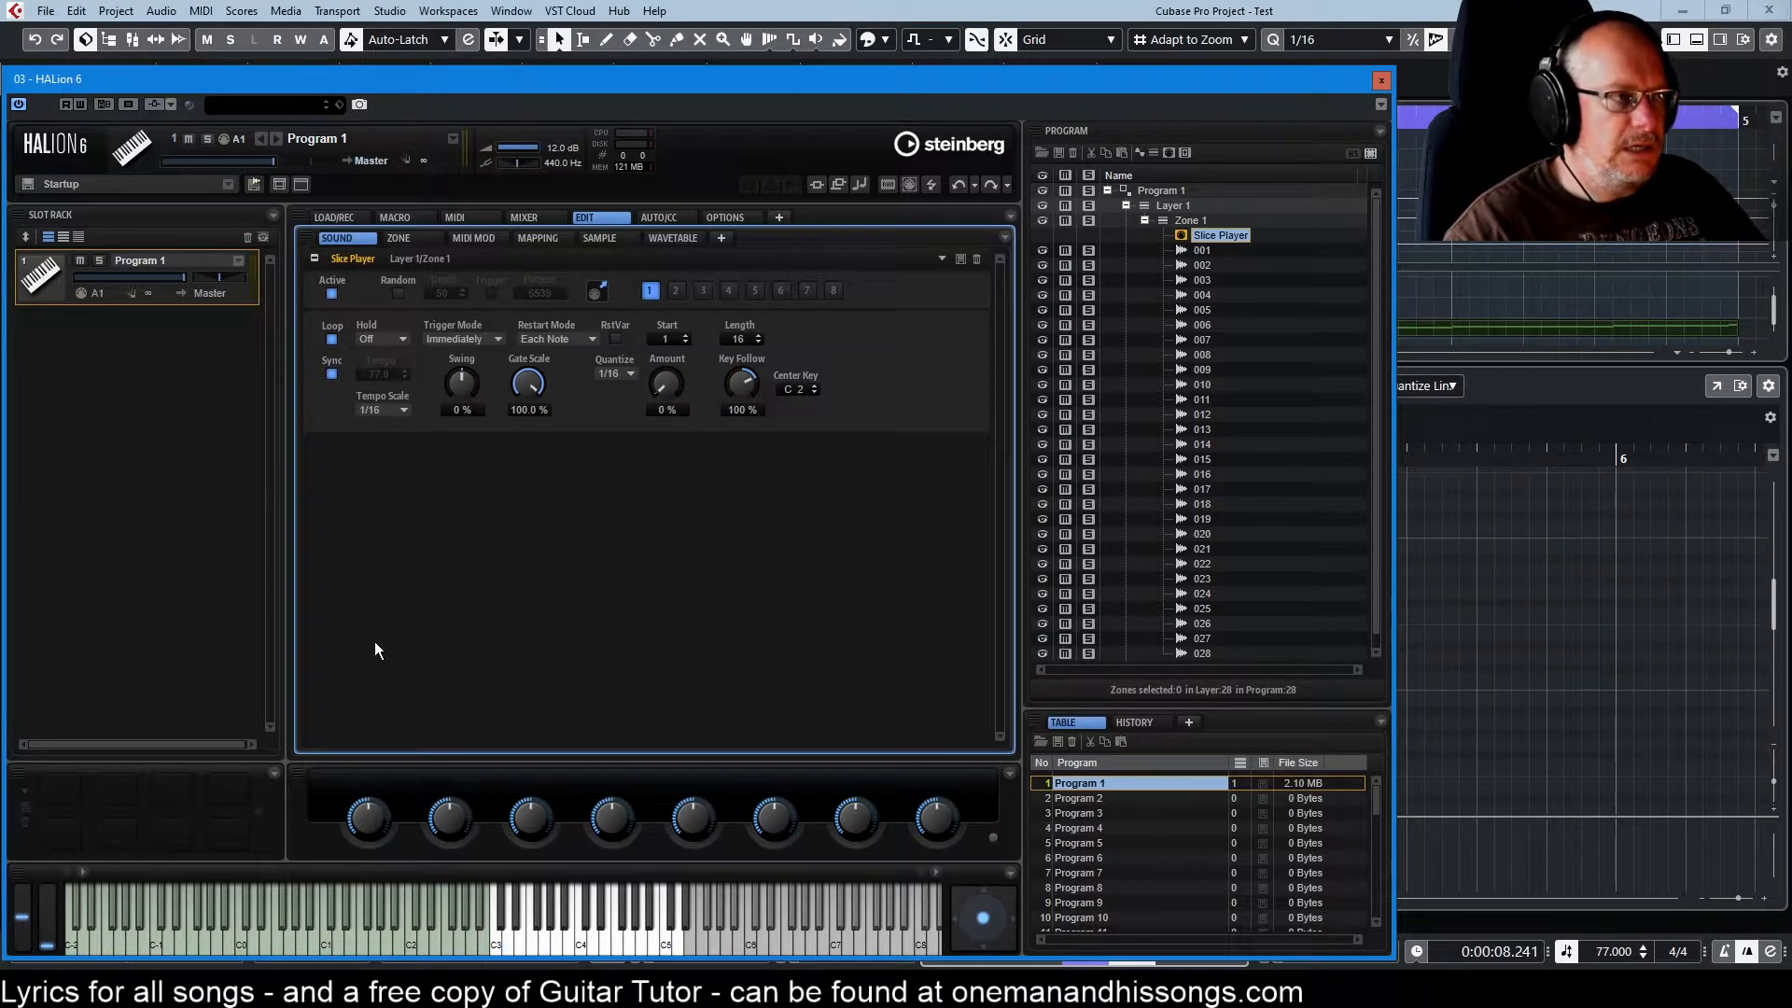
{"action": "left_click", "coordinate": [599, 238]}
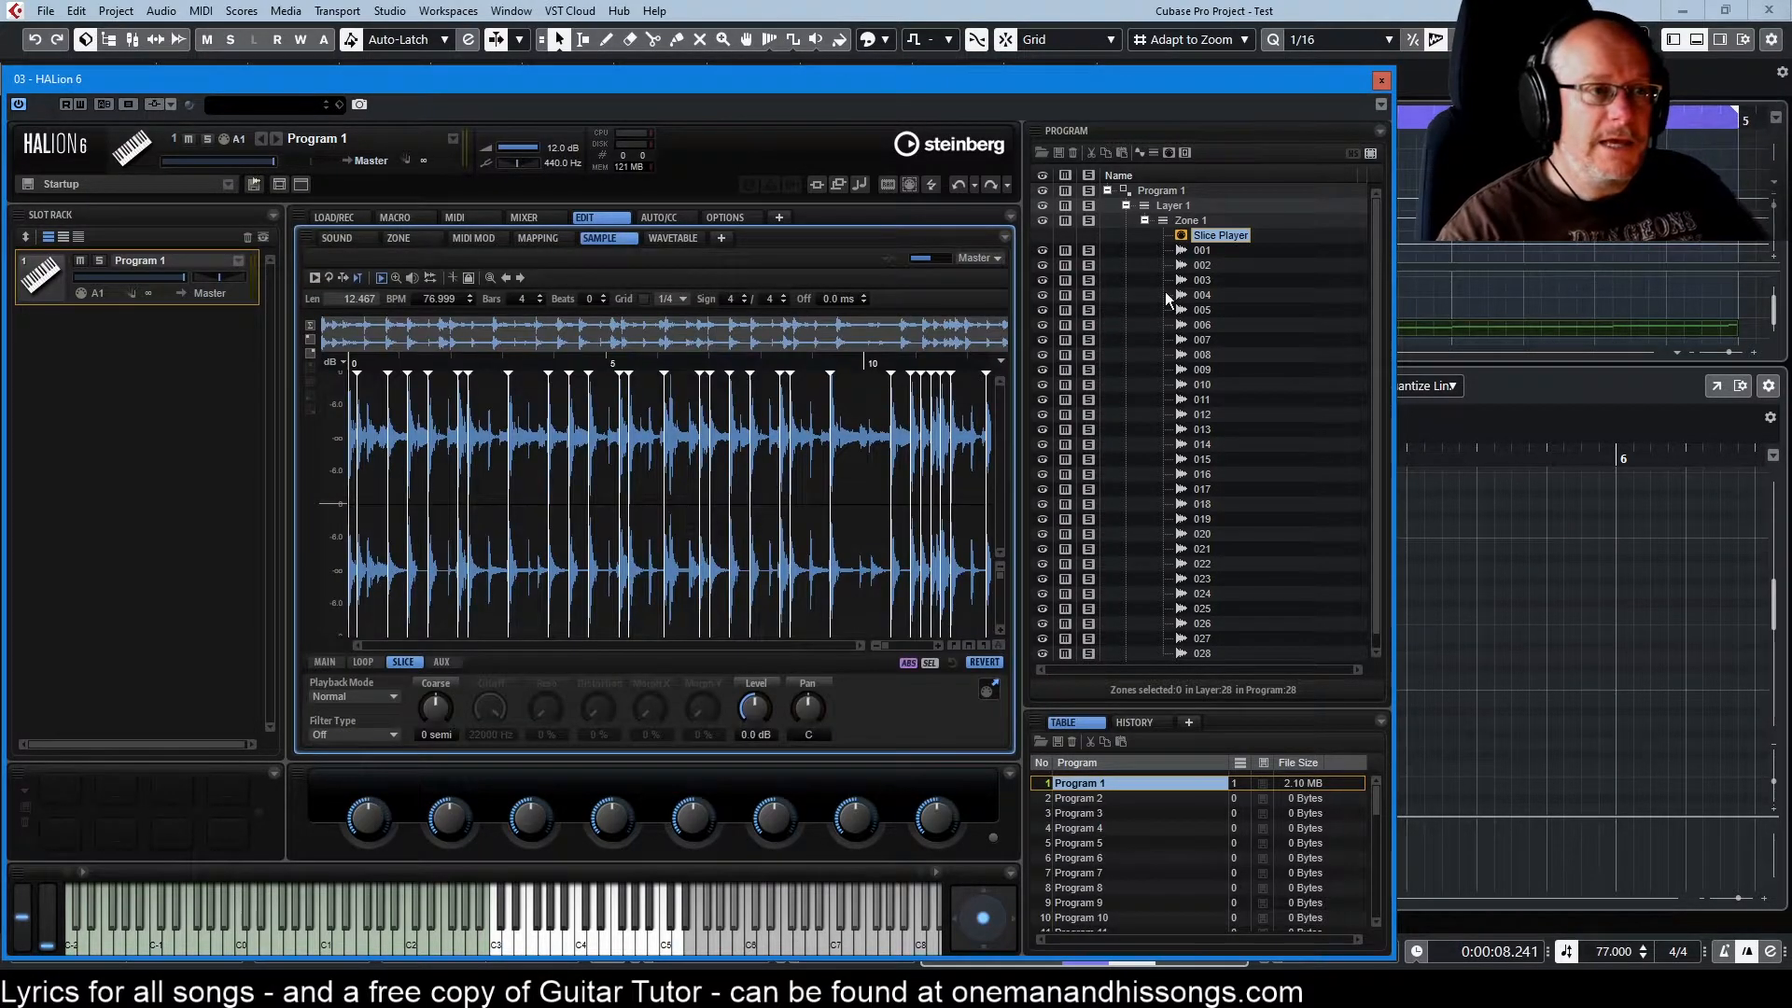
Examine the waveform ranges of slices 001 and 002, and audition slice 002 several times.
{"action": "left_click", "coordinate": [1200, 251]}
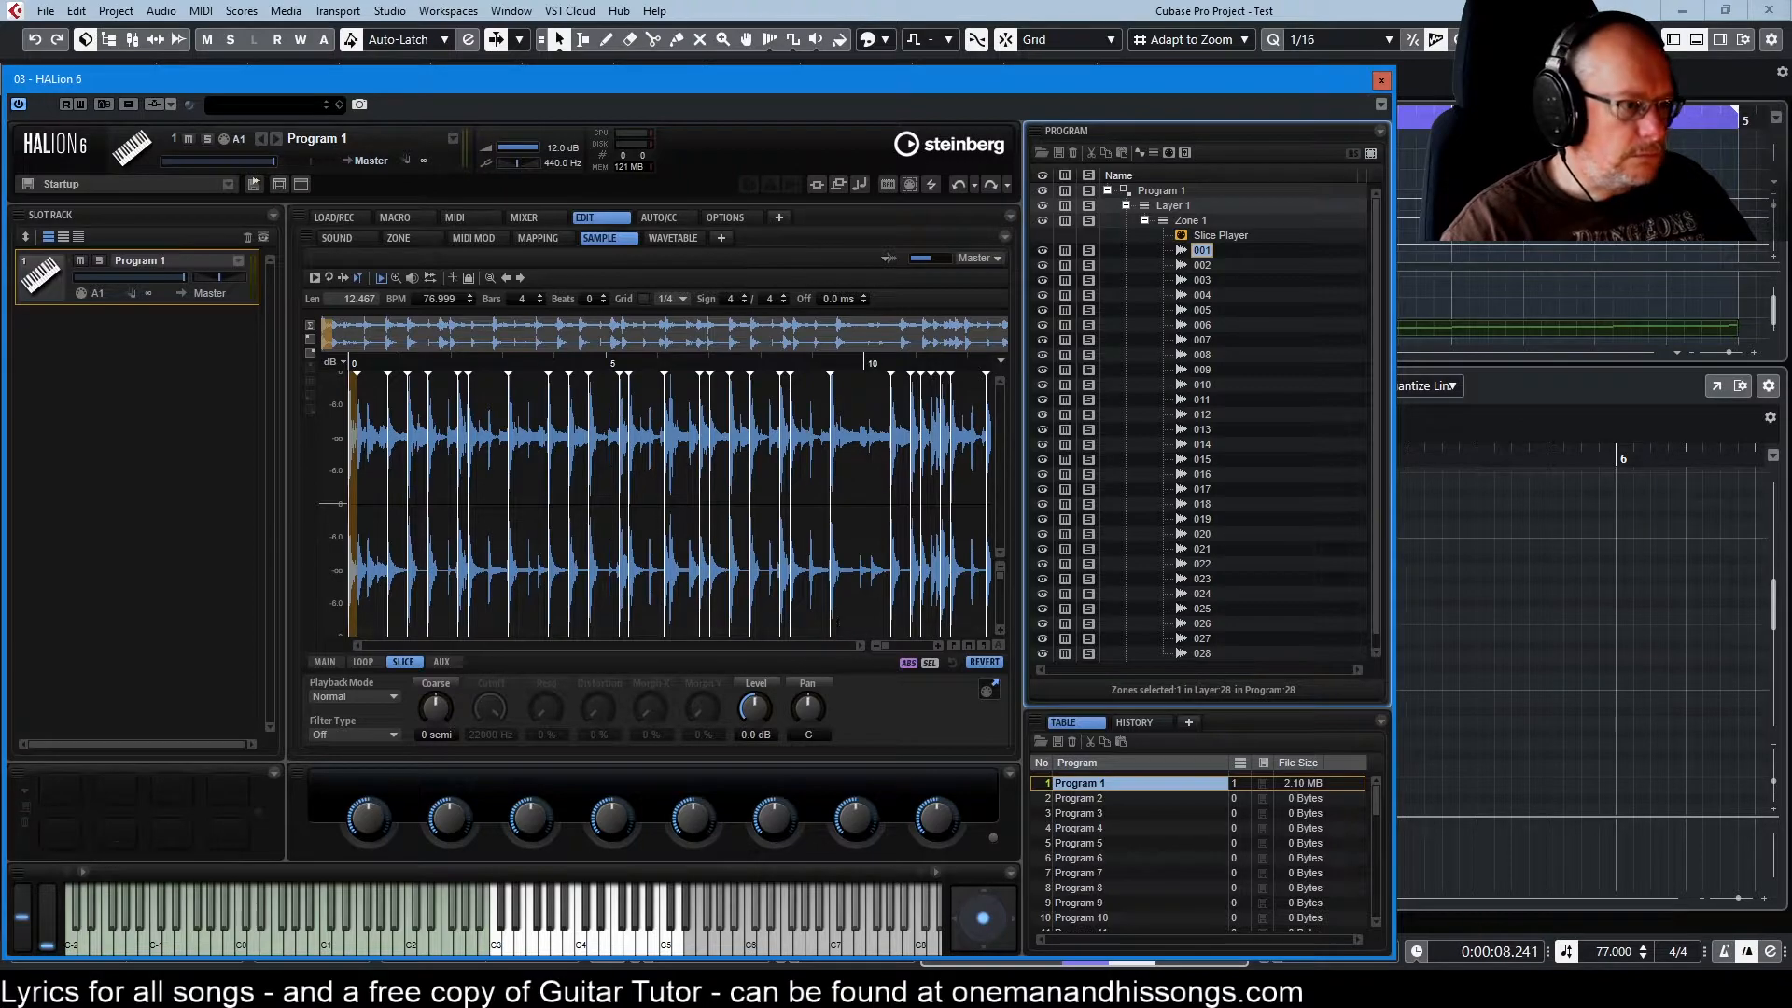
{"action": "left_click_drag", "start_coordinate": [886, 647], "coordinate": [892, 648]}
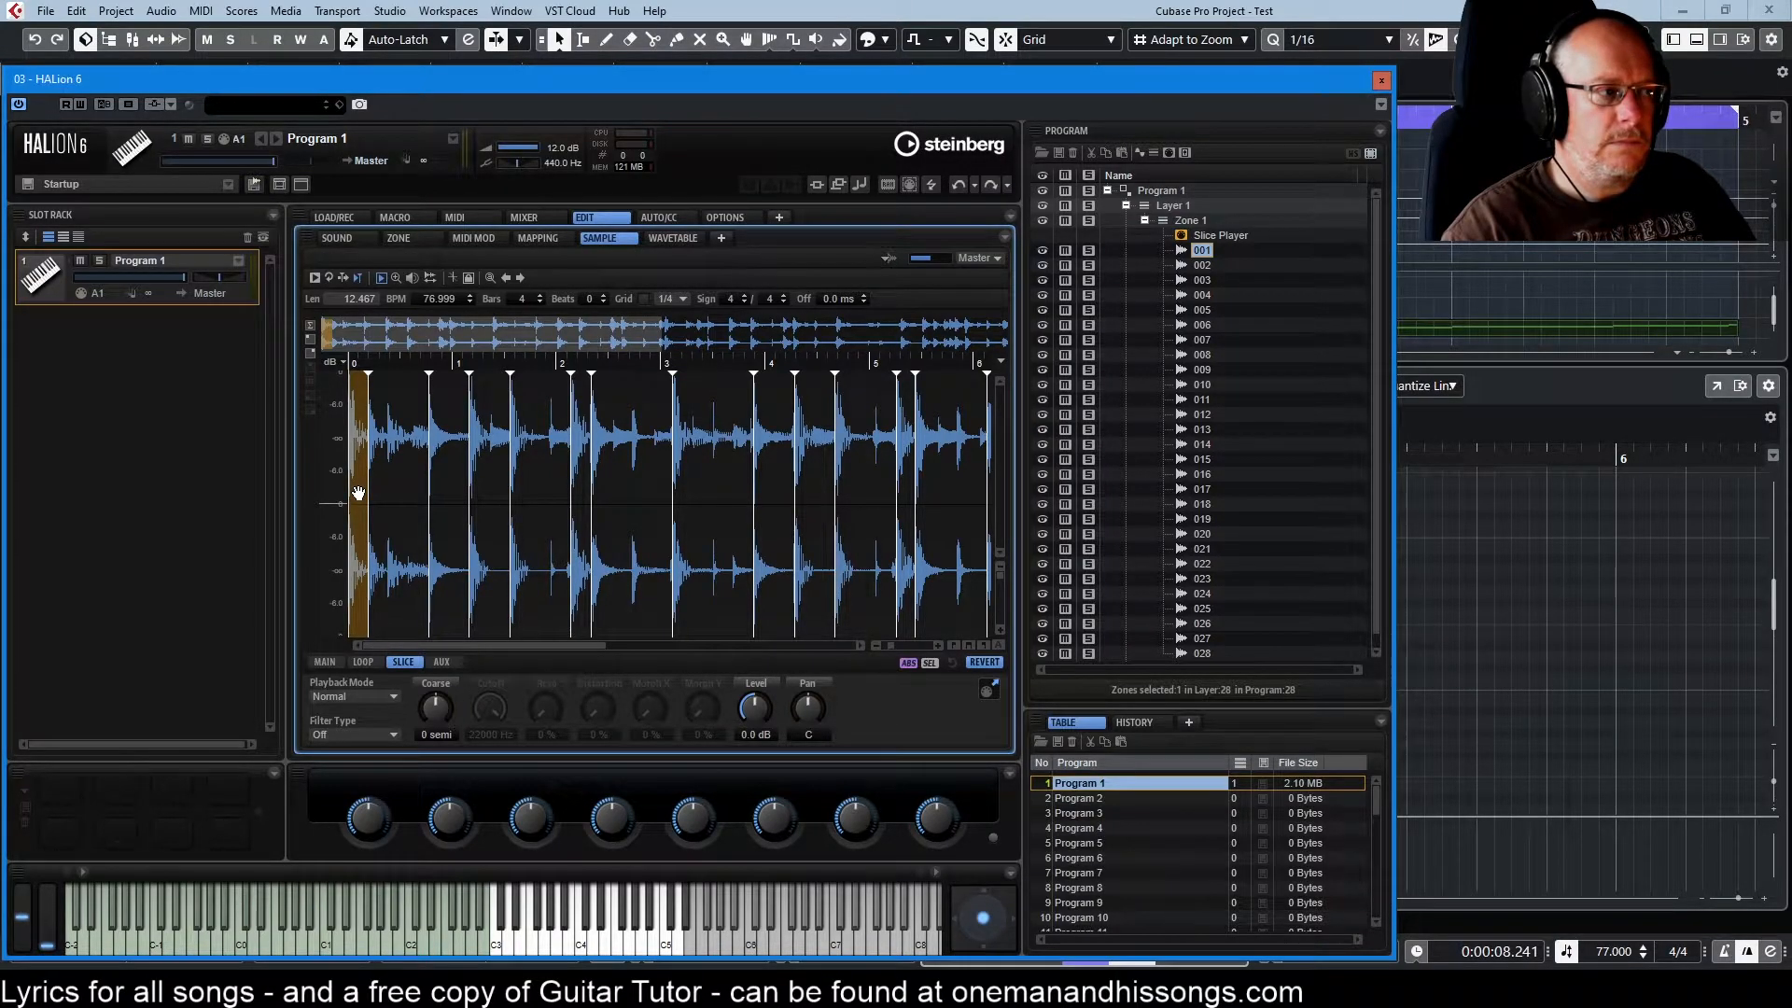
{"action": "left_click", "coordinate": [1202, 266]}
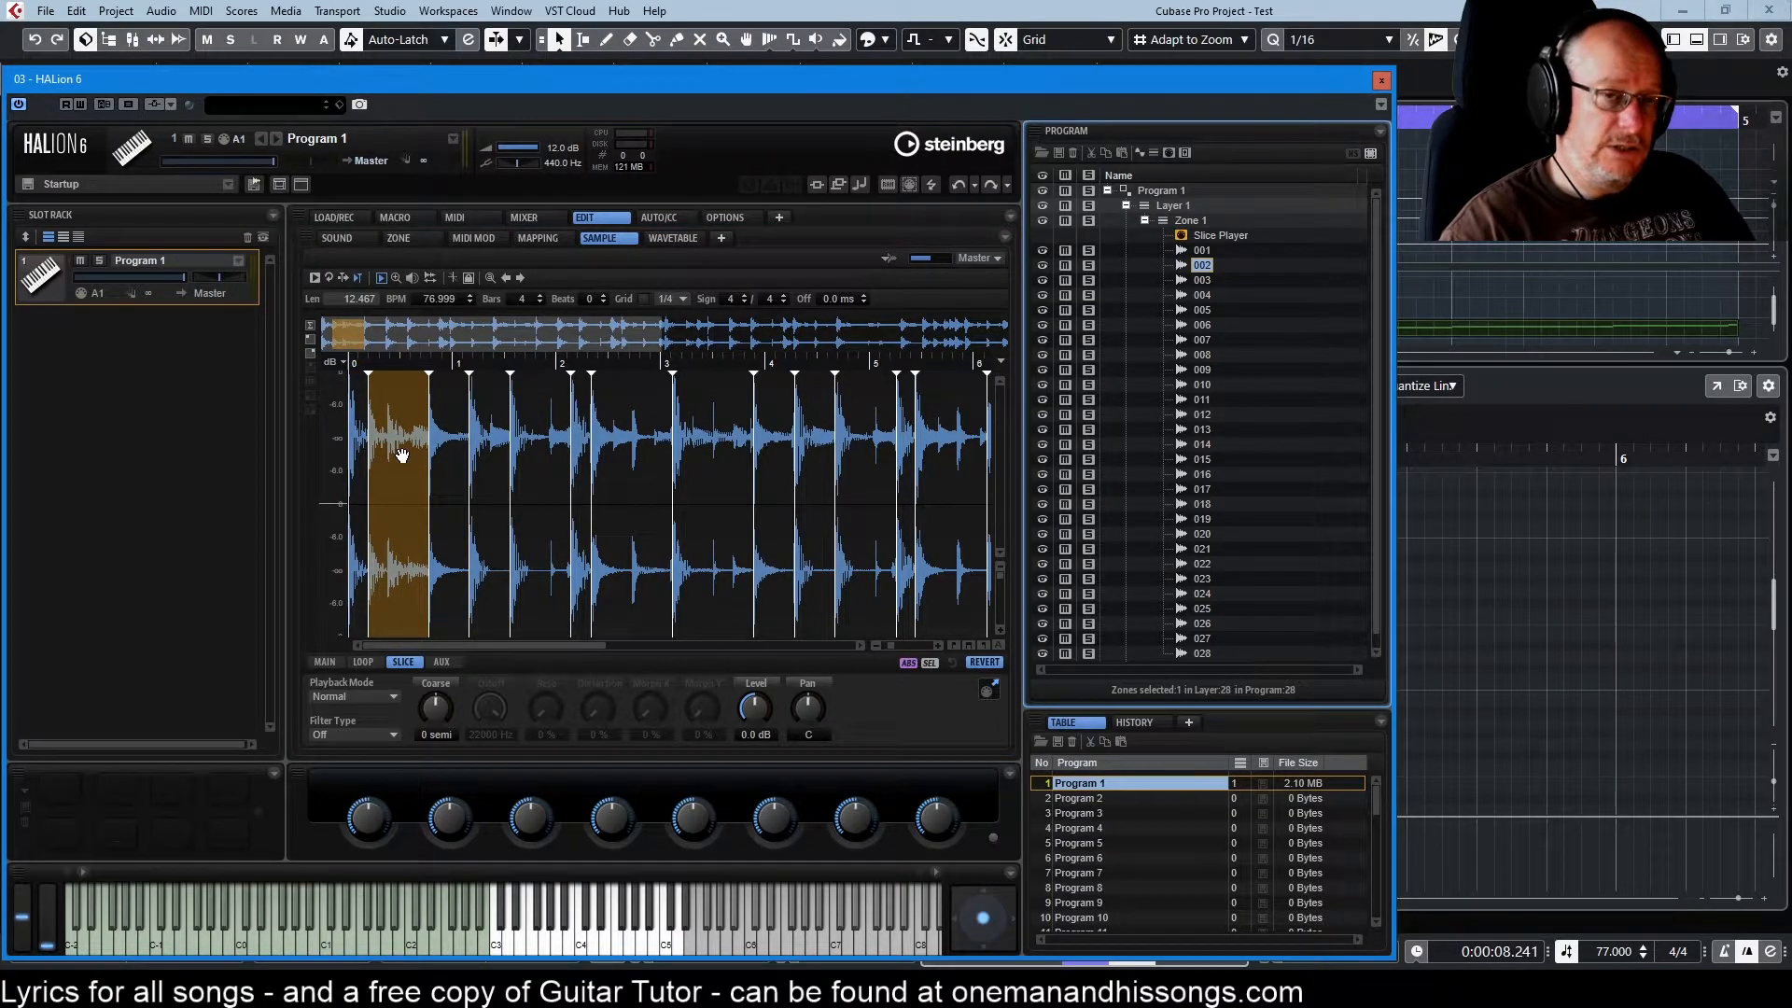
{"action": "left_click", "coordinate": [379, 277]}
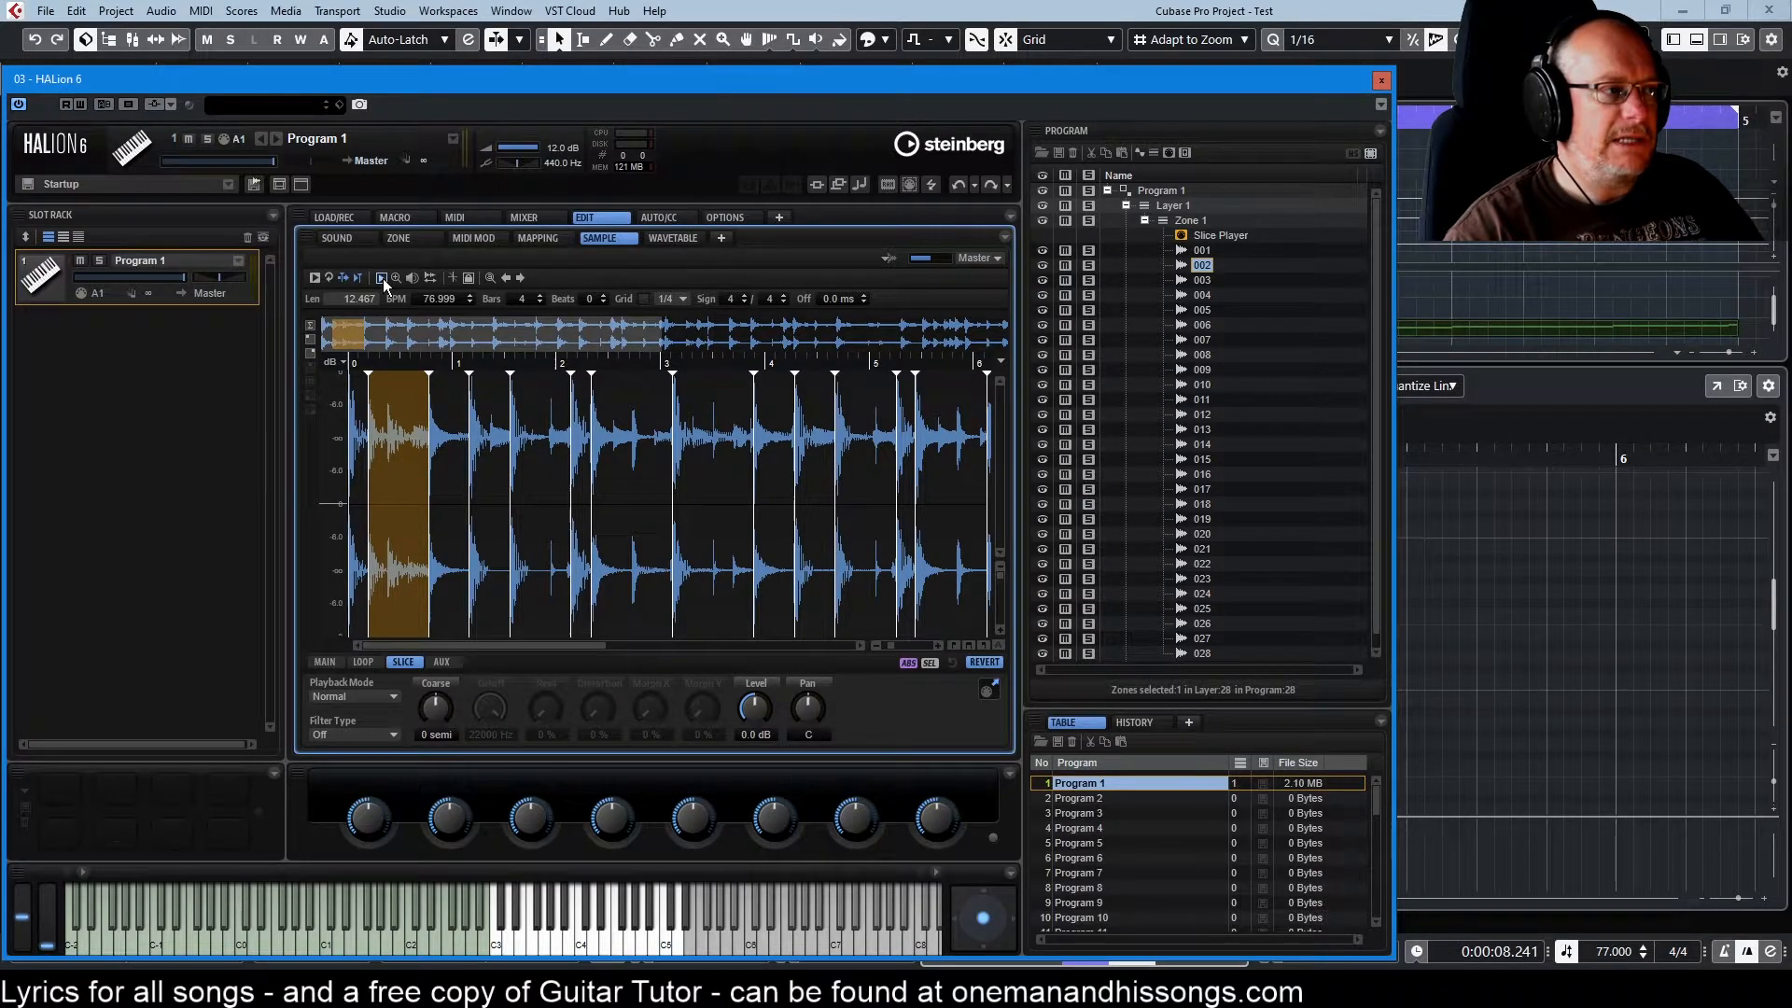
{"action": "left_click", "coordinate": [397, 471]}
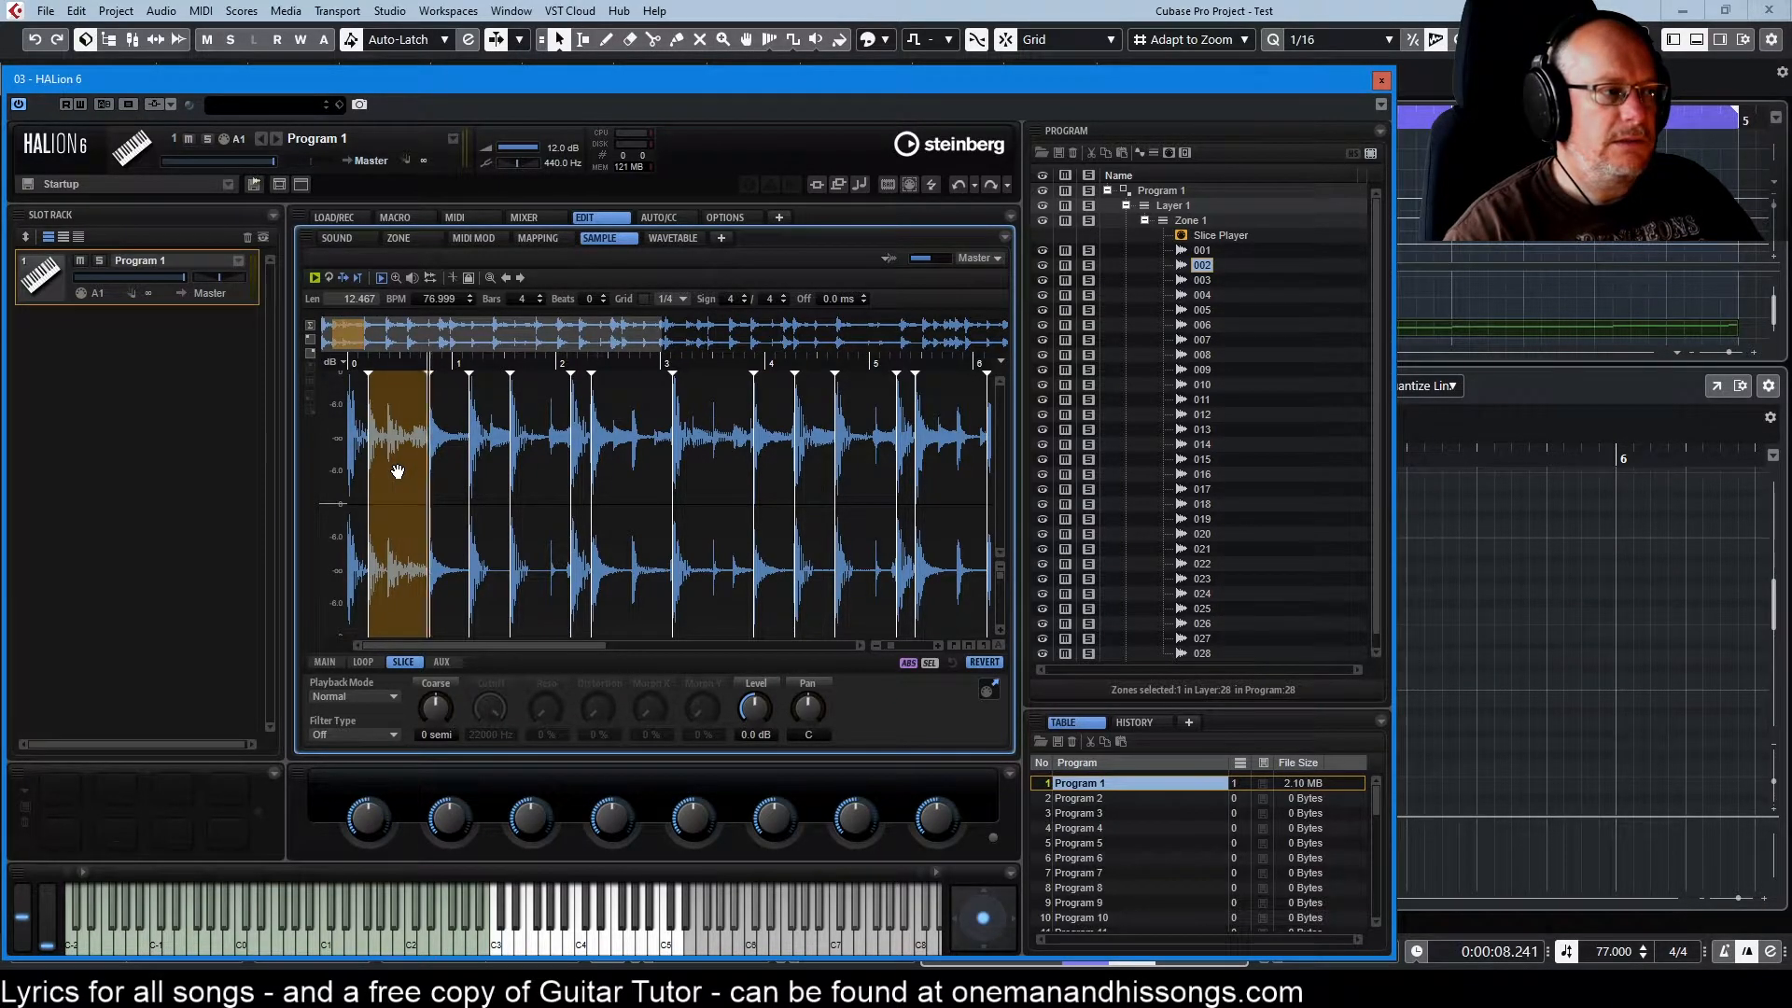
{"action": "left_click", "coordinate": [409, 468]}
{"action": "left_click", "coordinate": [386, 471]}
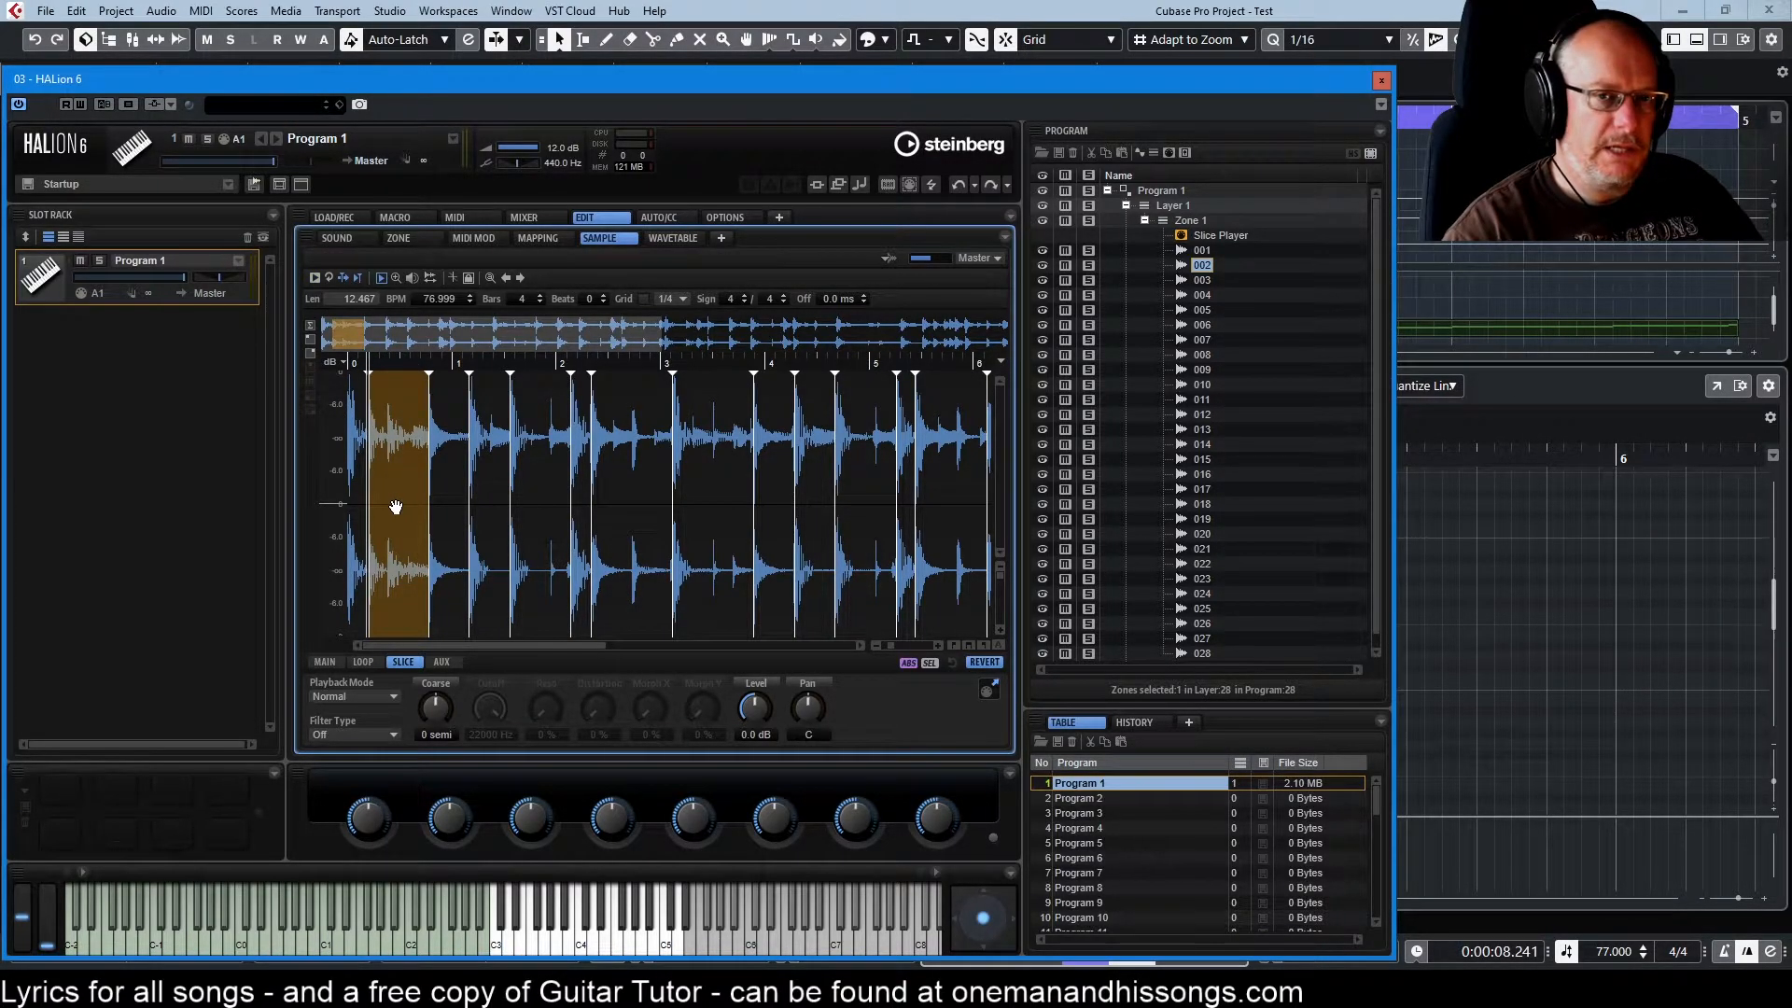
Audition further slices in the first half of the loop, including 003, 004, 005 and 007.
{"action": "left_click", "coordinate": [1203, 295]}
{"action": "key", "text": "Down"}
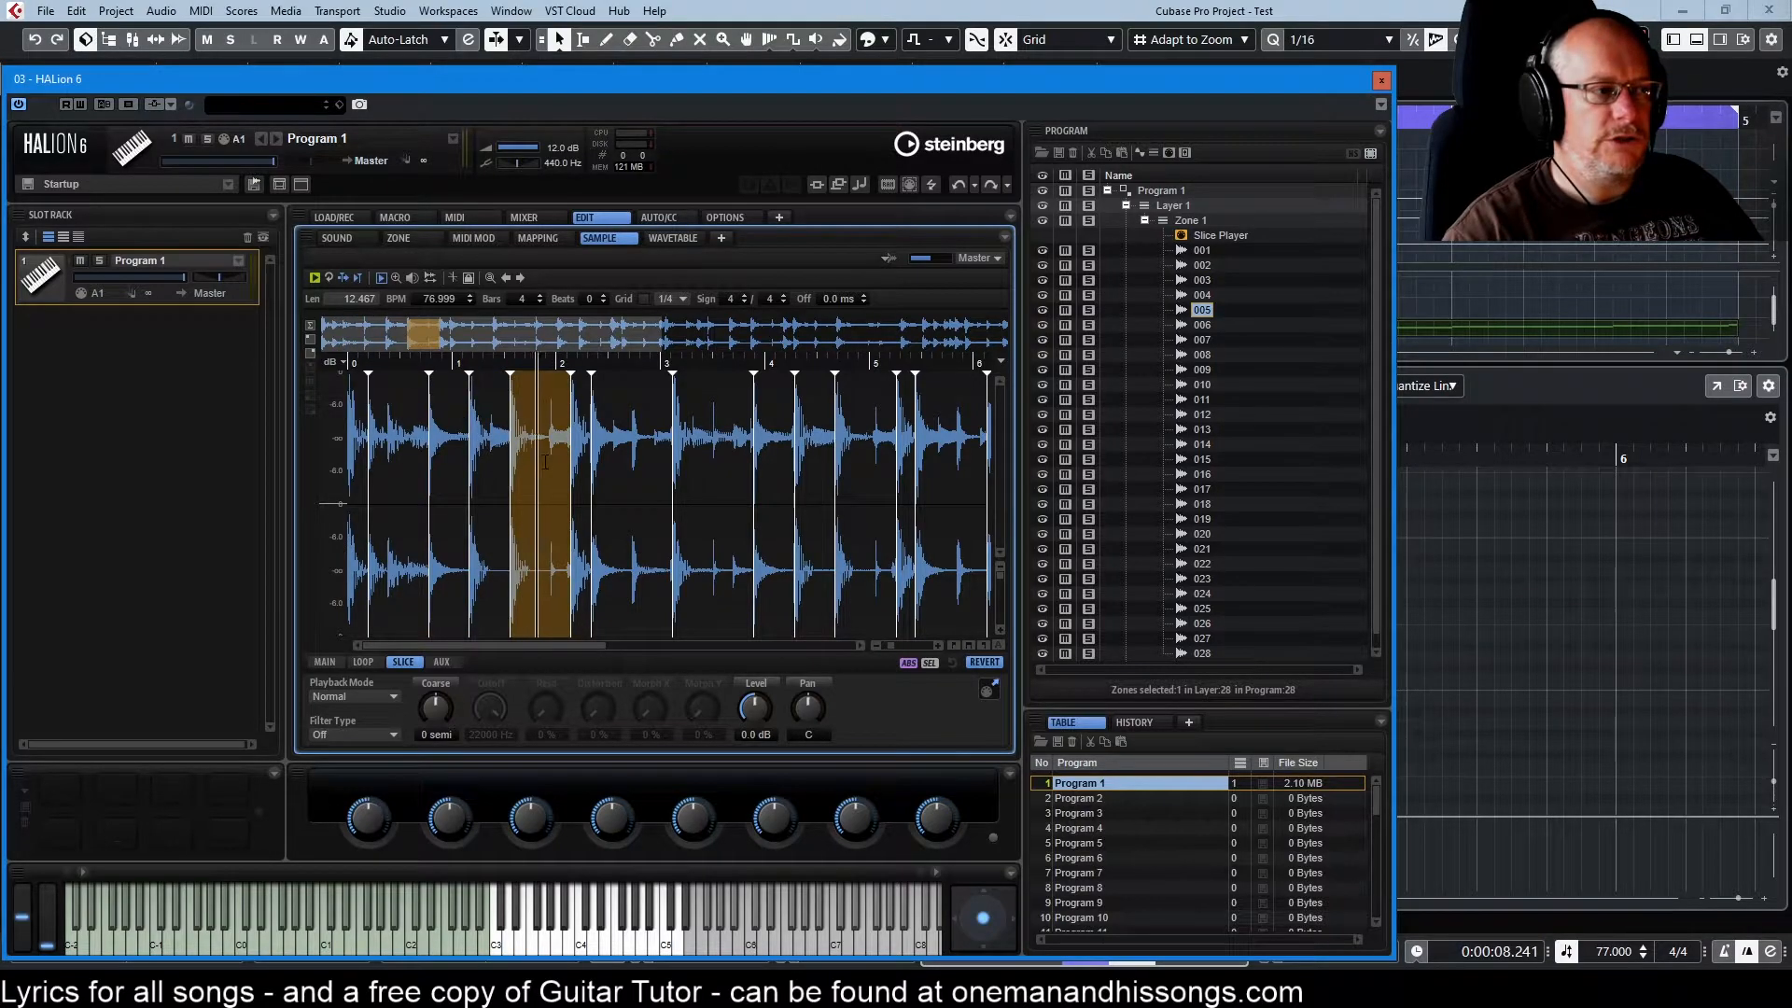
{"action": "left_click", "coordinate": [450, 469]}
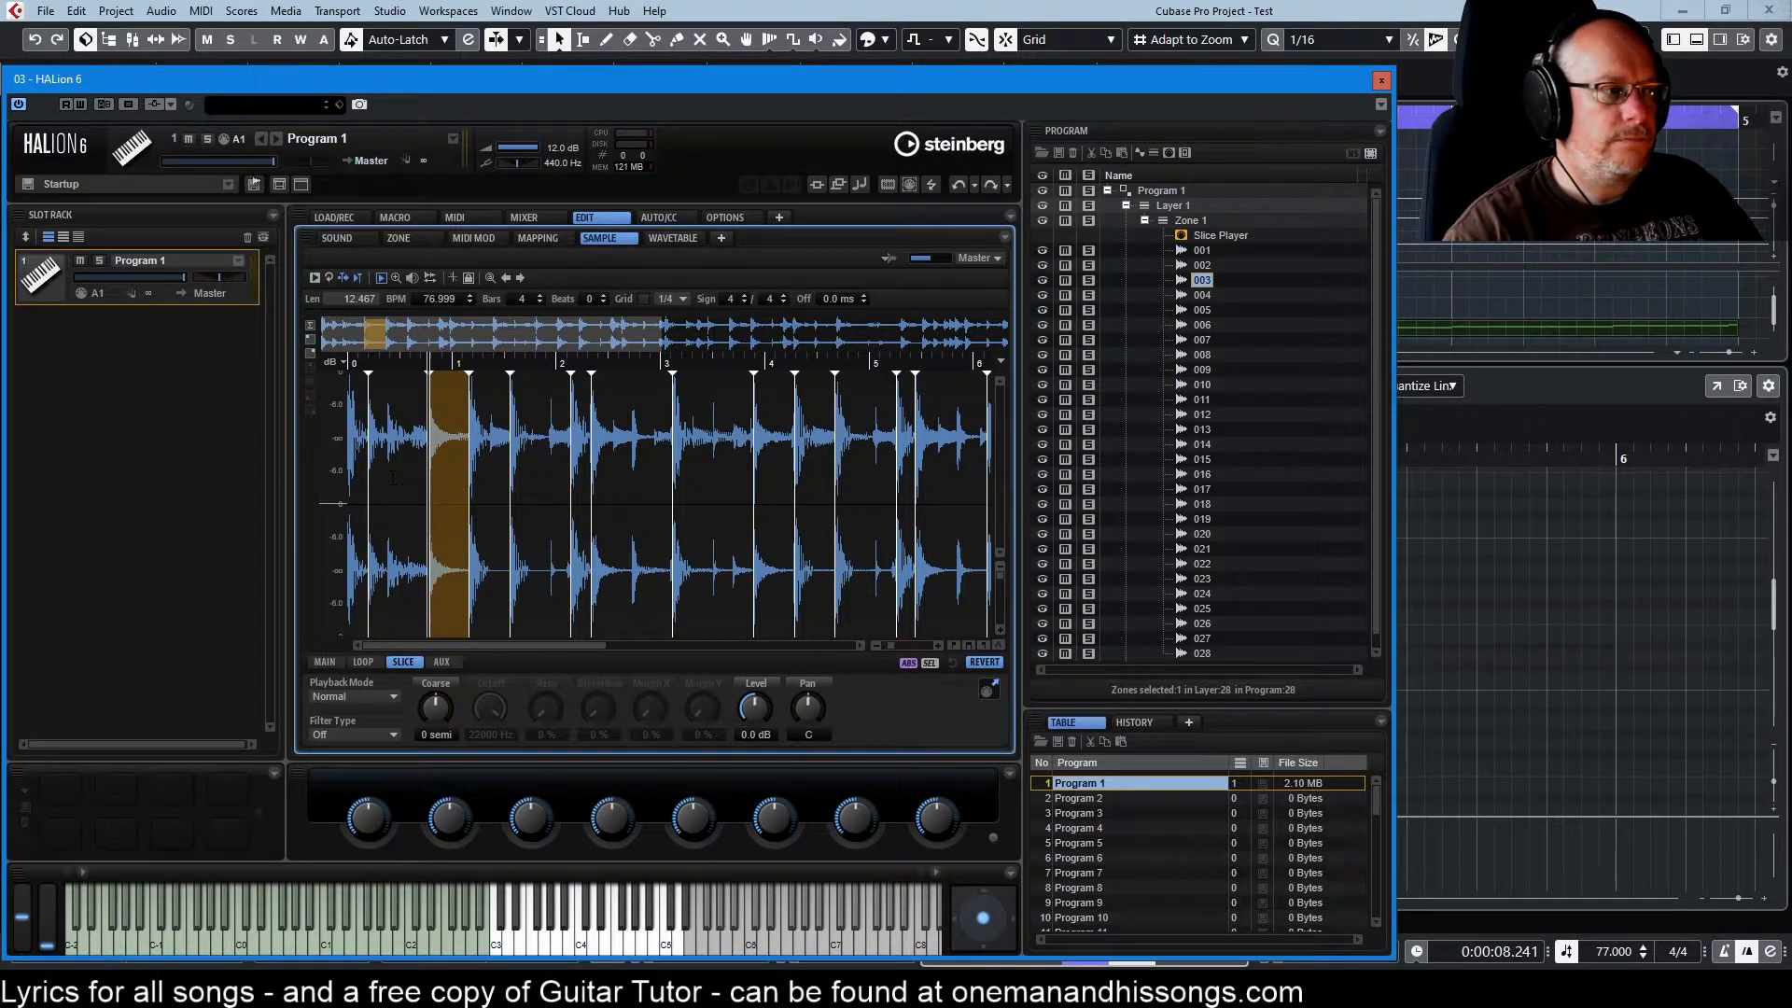
{"action": "left_click", "coordinate": [391, 477]}
{"action": "left_click", "coordinate": [541, 478]}
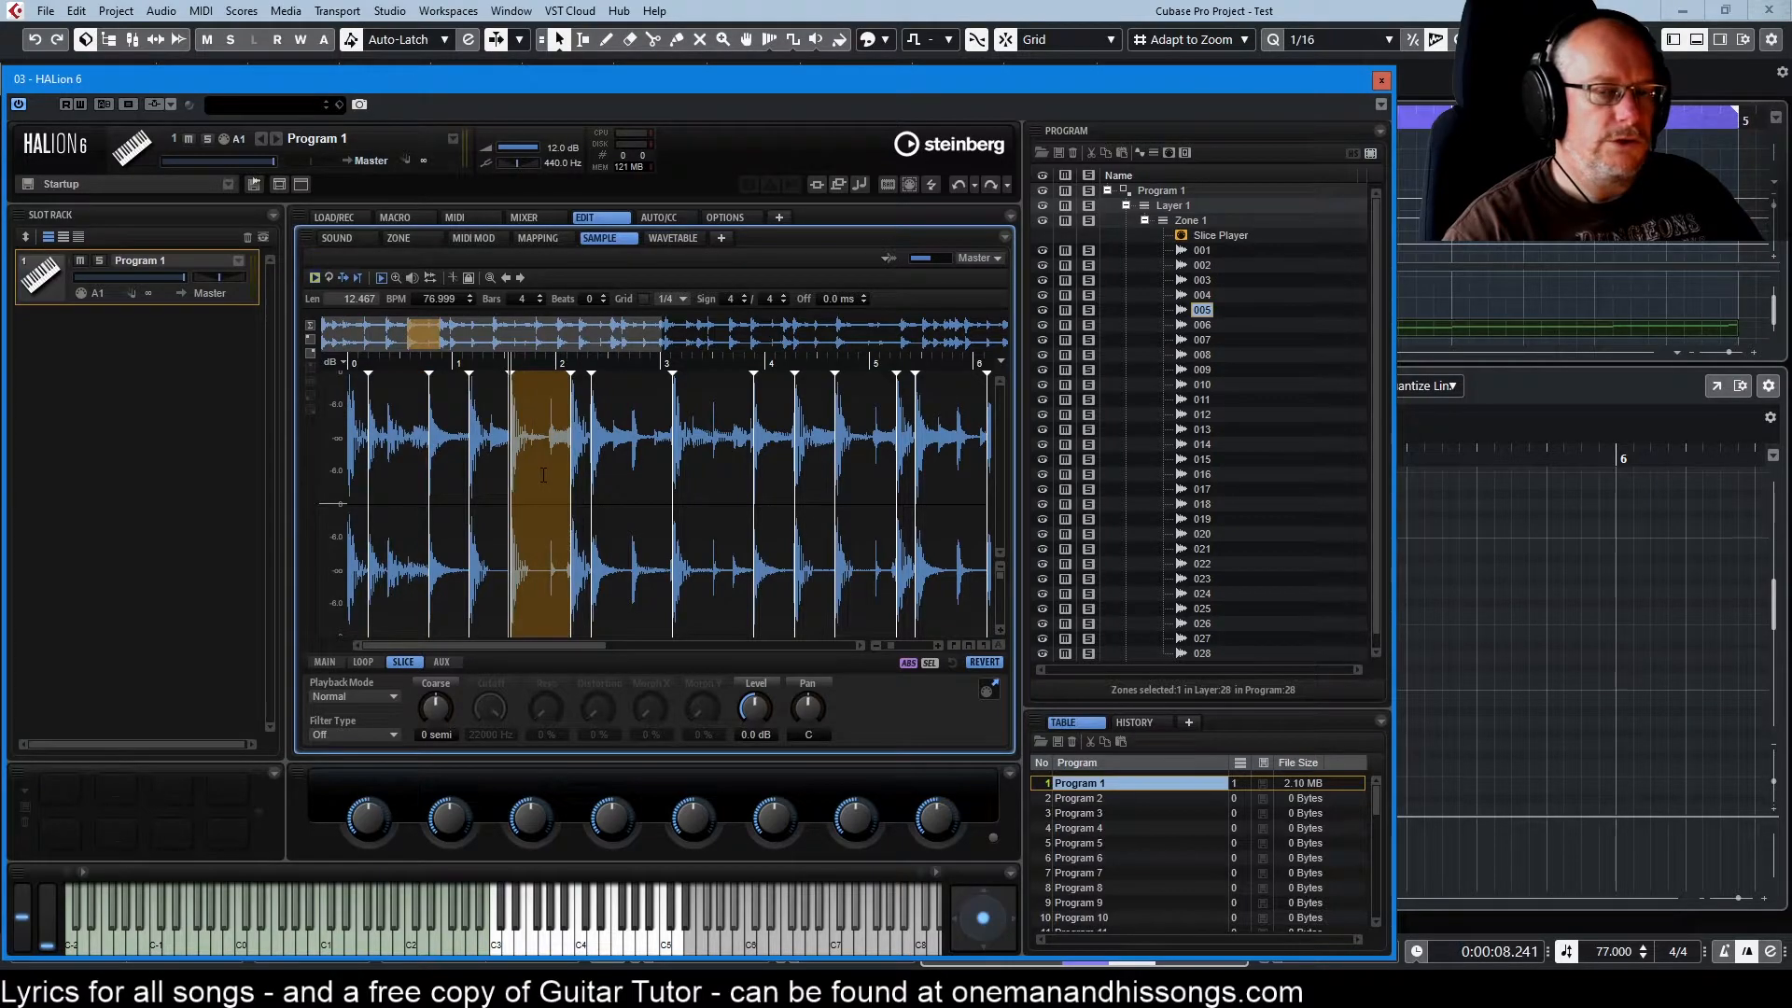
{"action": "left_click", "coordinate": [616, 479]}
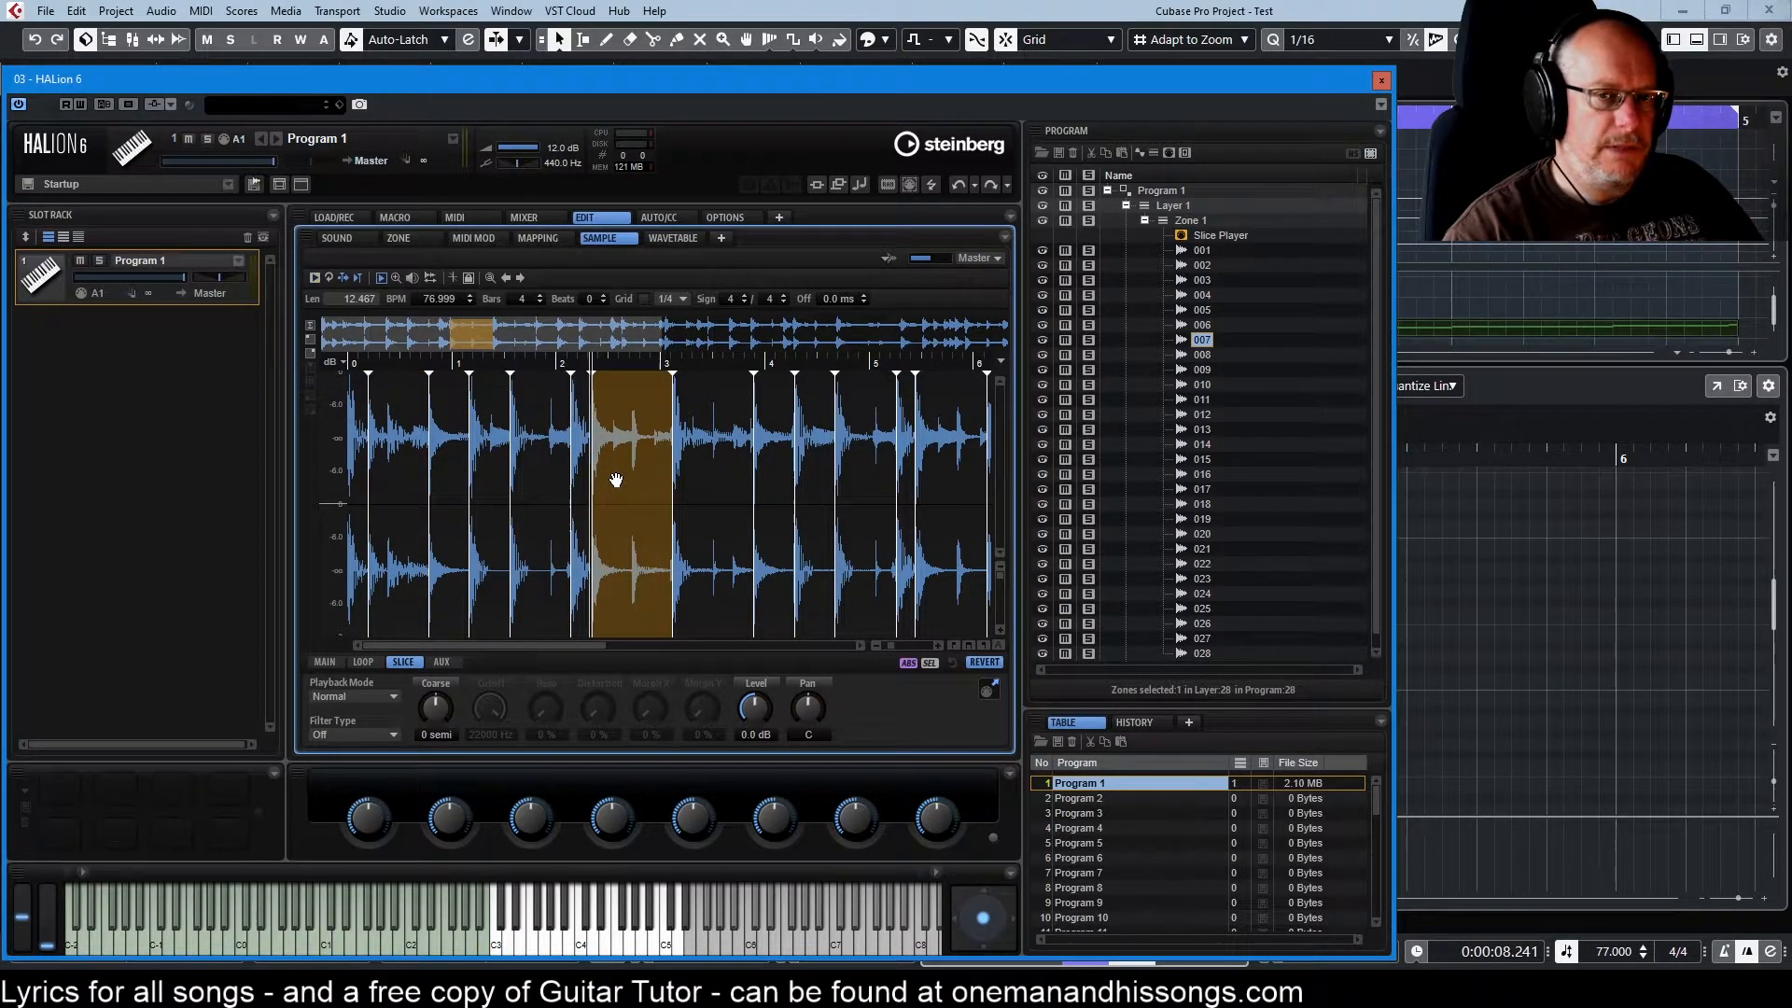
{"action": "left_click", "coordinate": [493, 474]}
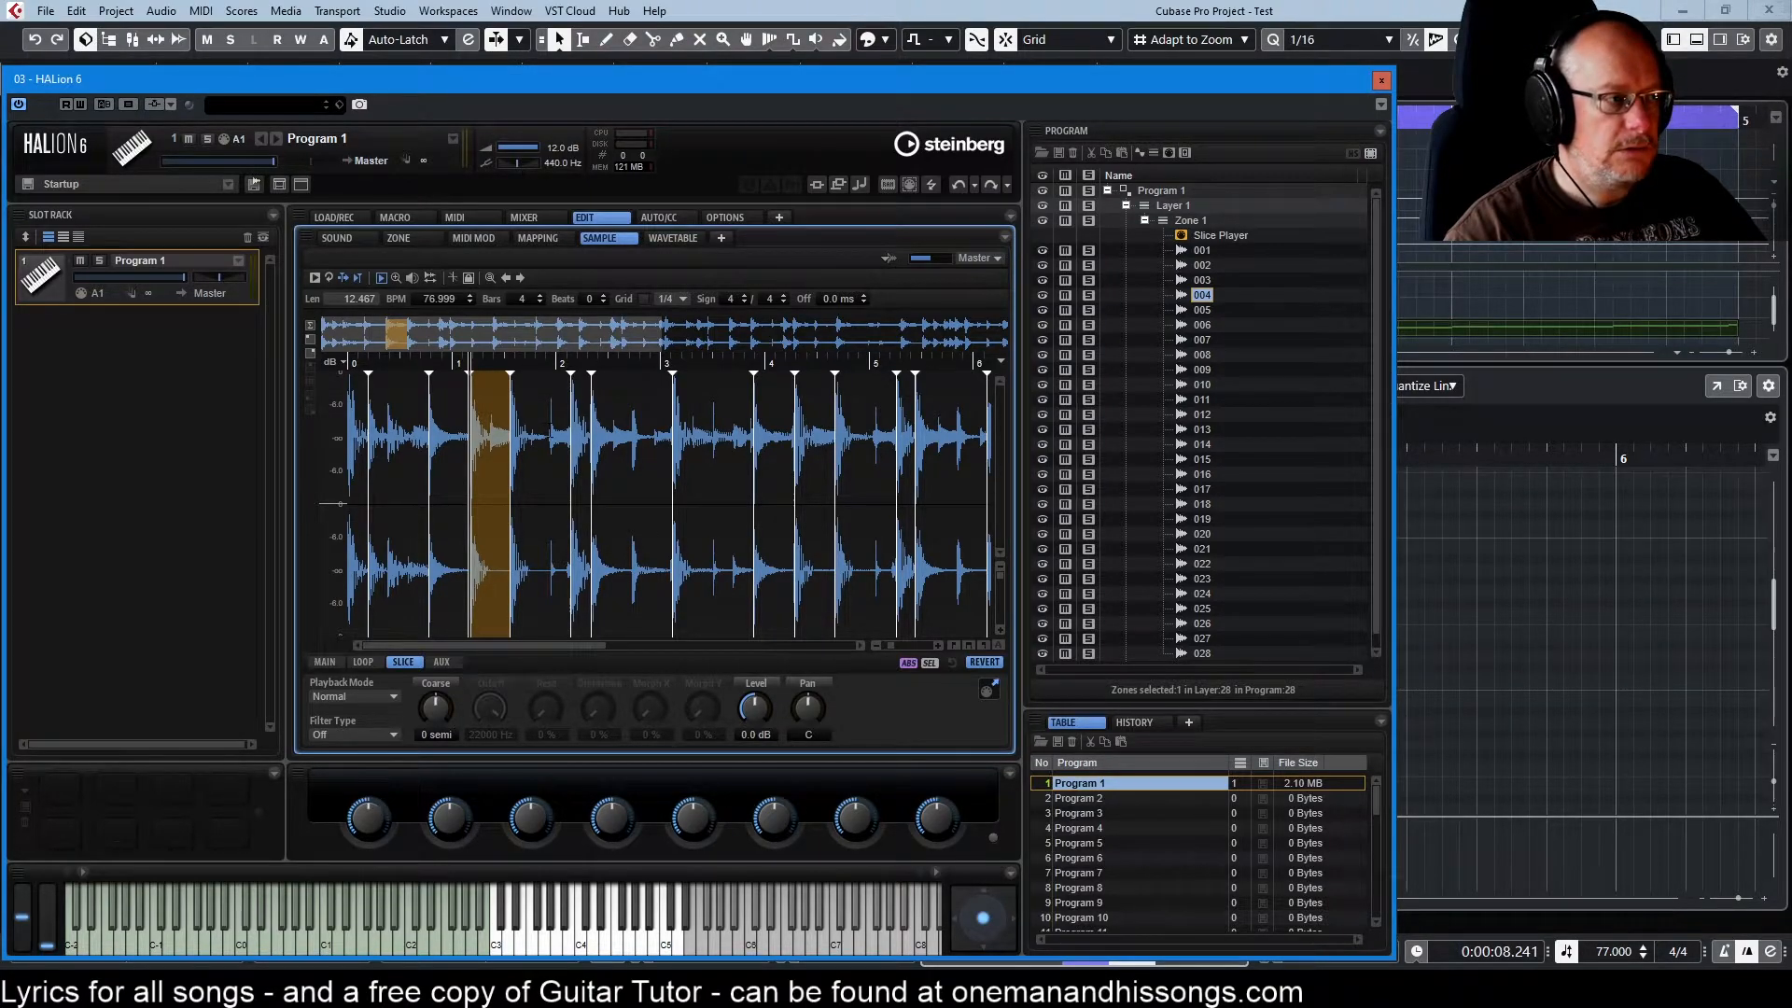
Split slice 005 with an additional slice marker just before 2 s, and audition the shortened slice and its neighbours.
{"action": "left_click", "coordinate": [545, 431], "text": "alt"}
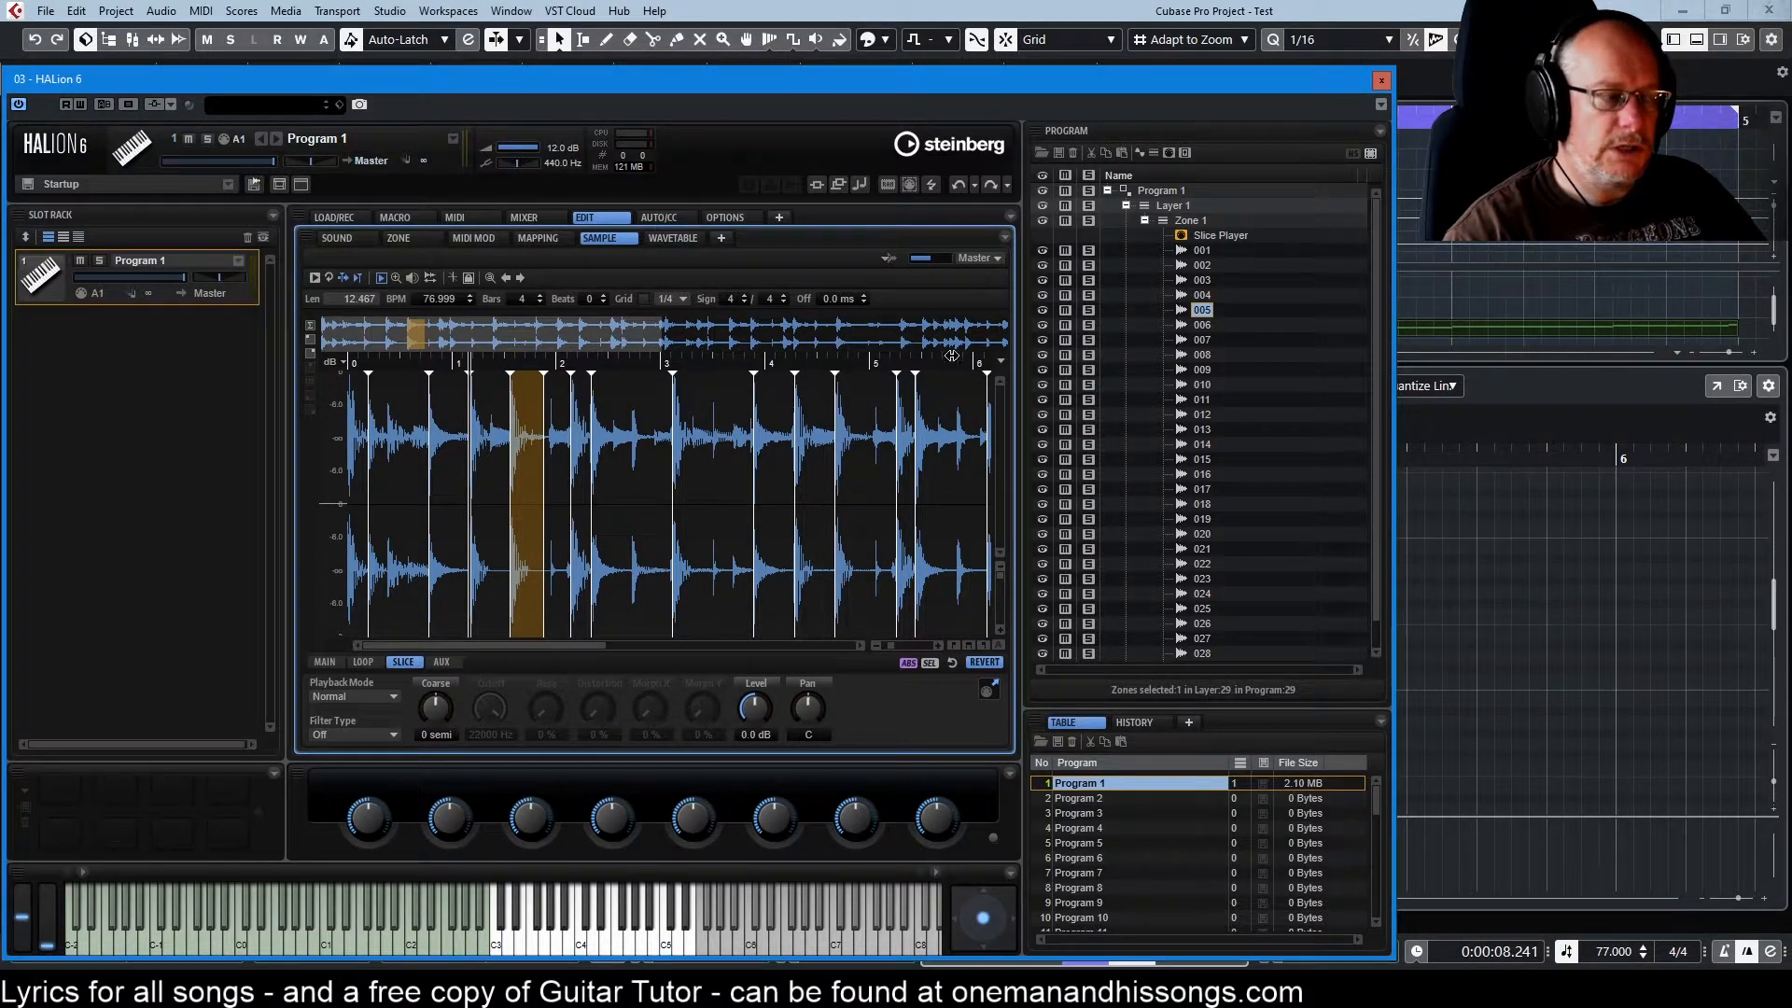
{"action": "left_click", "coordinate": [530, 462]}
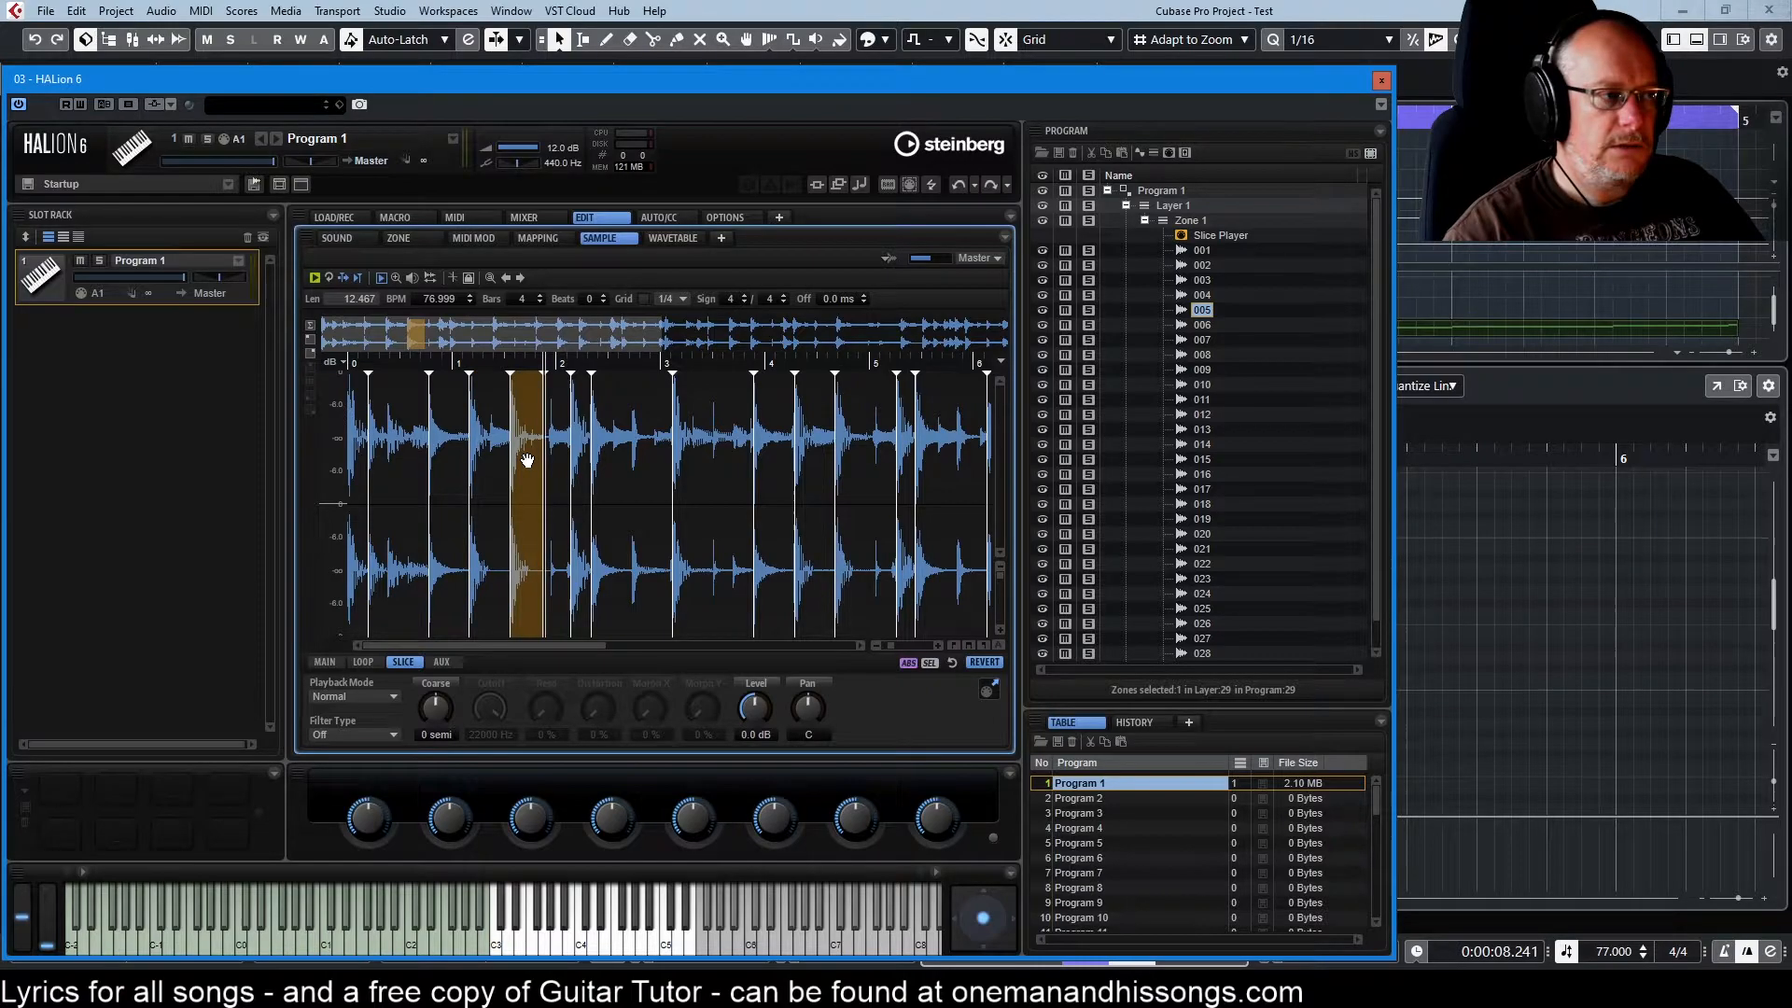
{"action": "left_click", "coordinate": [504, 452]}
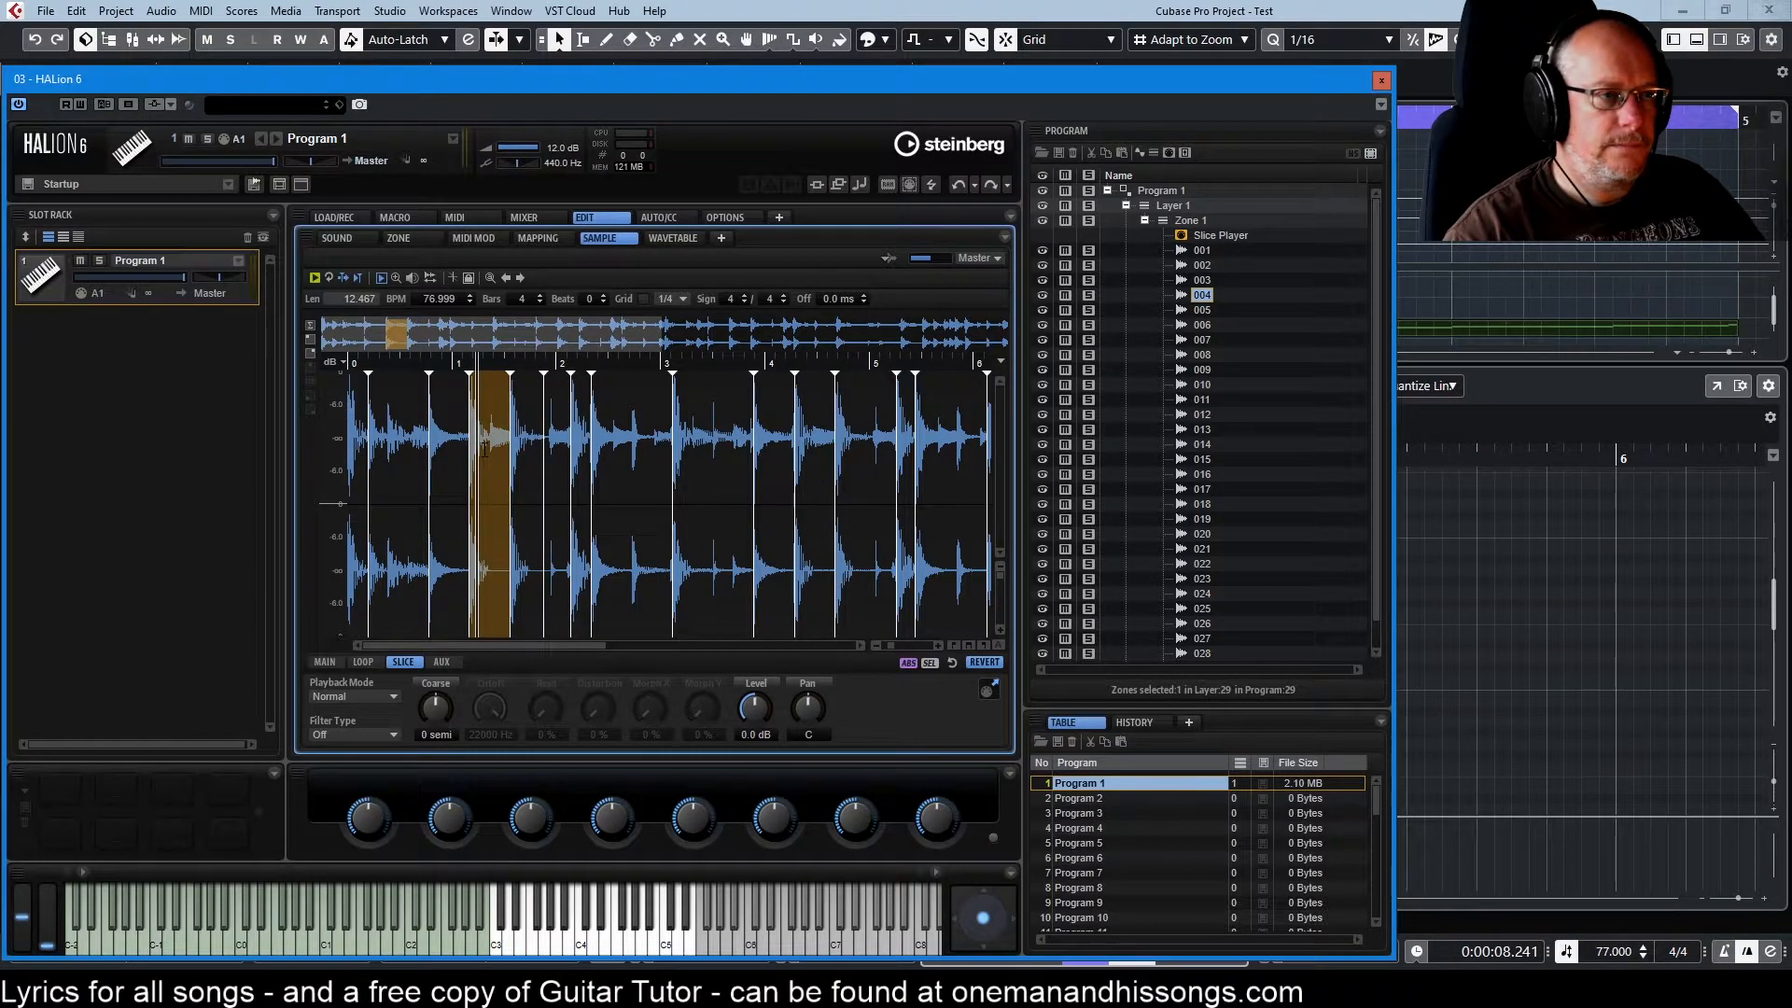
{"action": "left_click", "coordinate": [527, 457]}
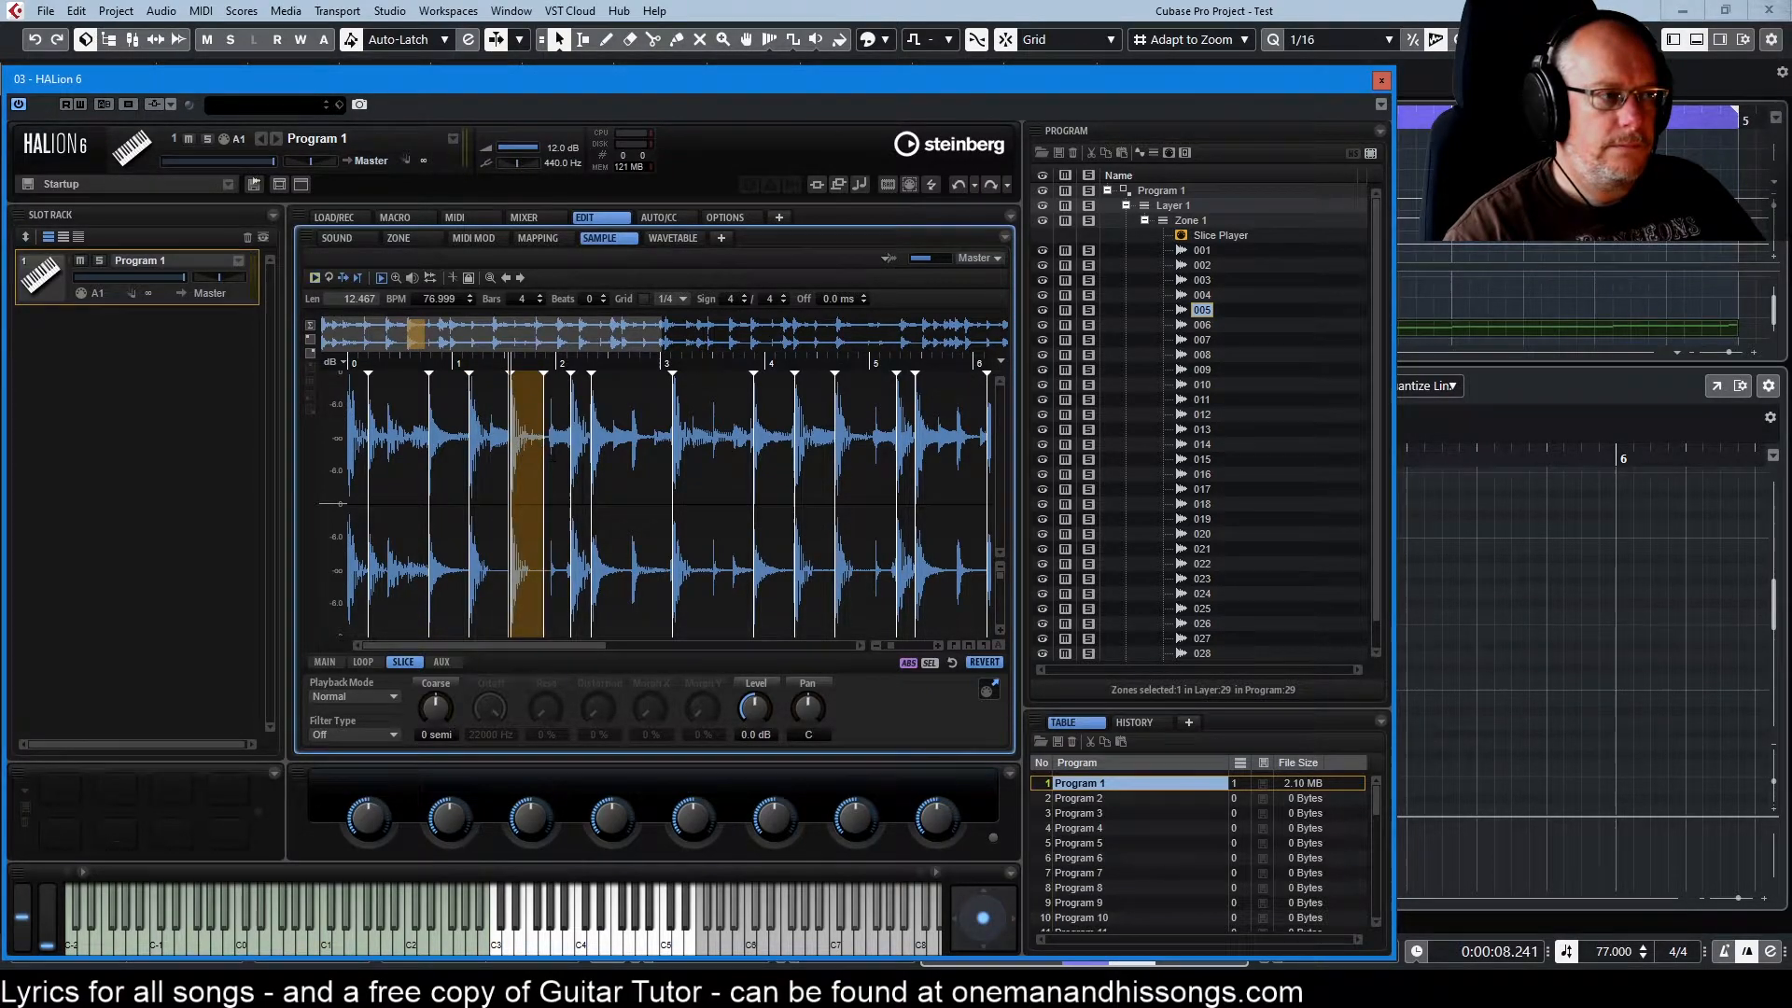
{"action": "left_click", "coordinate": [557, 457]}
{"action": "left_click", "coordinate": [525, 462]}
{"action": "left_click", "coordinate": [495, 464]}
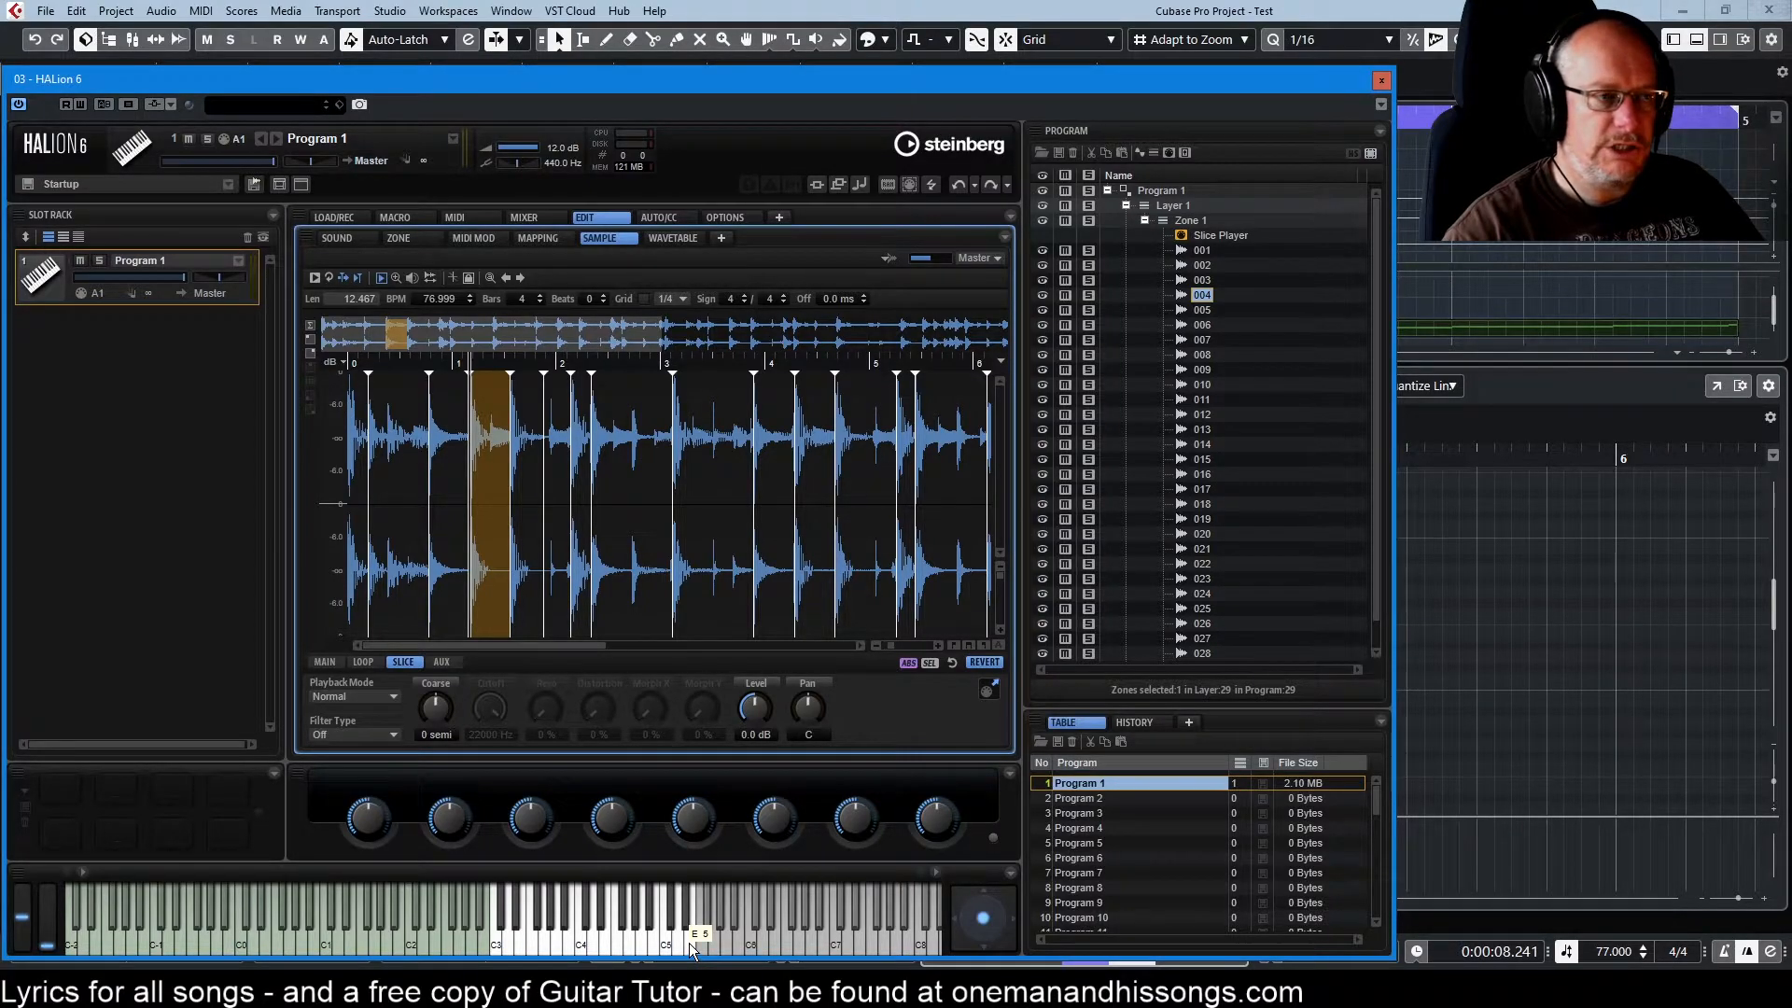
Close the instrument window and erase the MIDI part from the HALion 6 01 track.
{"action": "left_click", "coordinate": [1381, 82]}
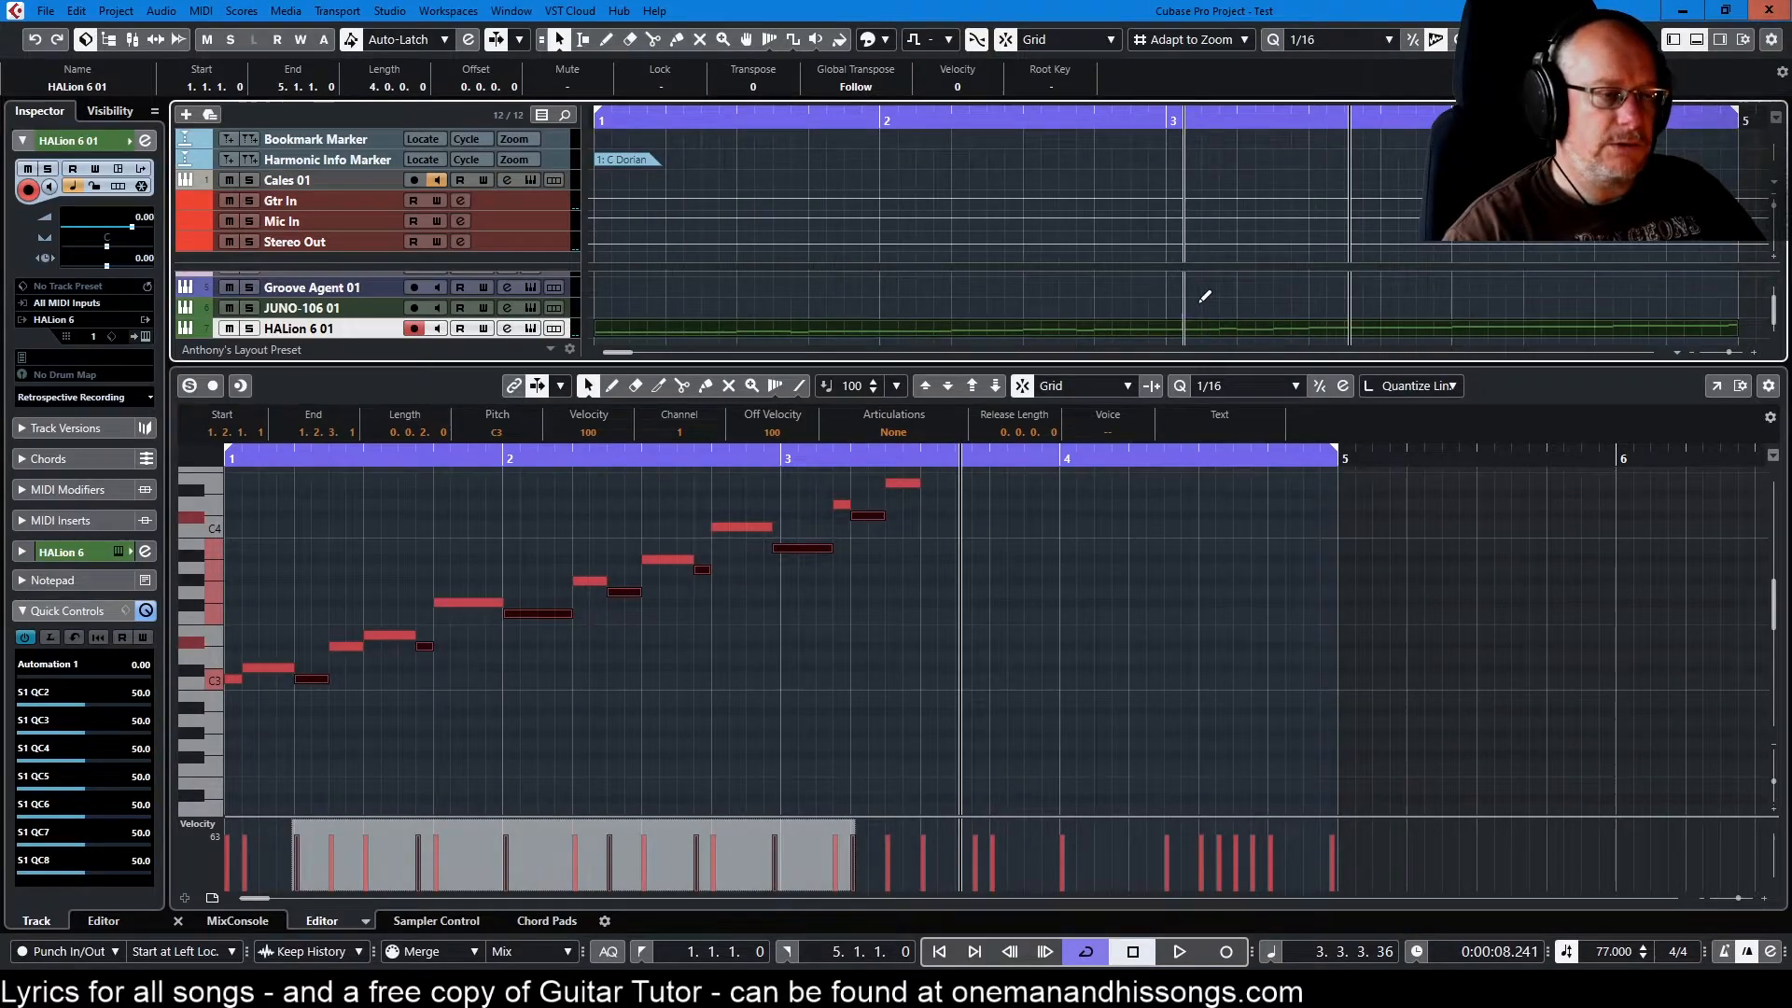
{"action": "key", "text": "g"}
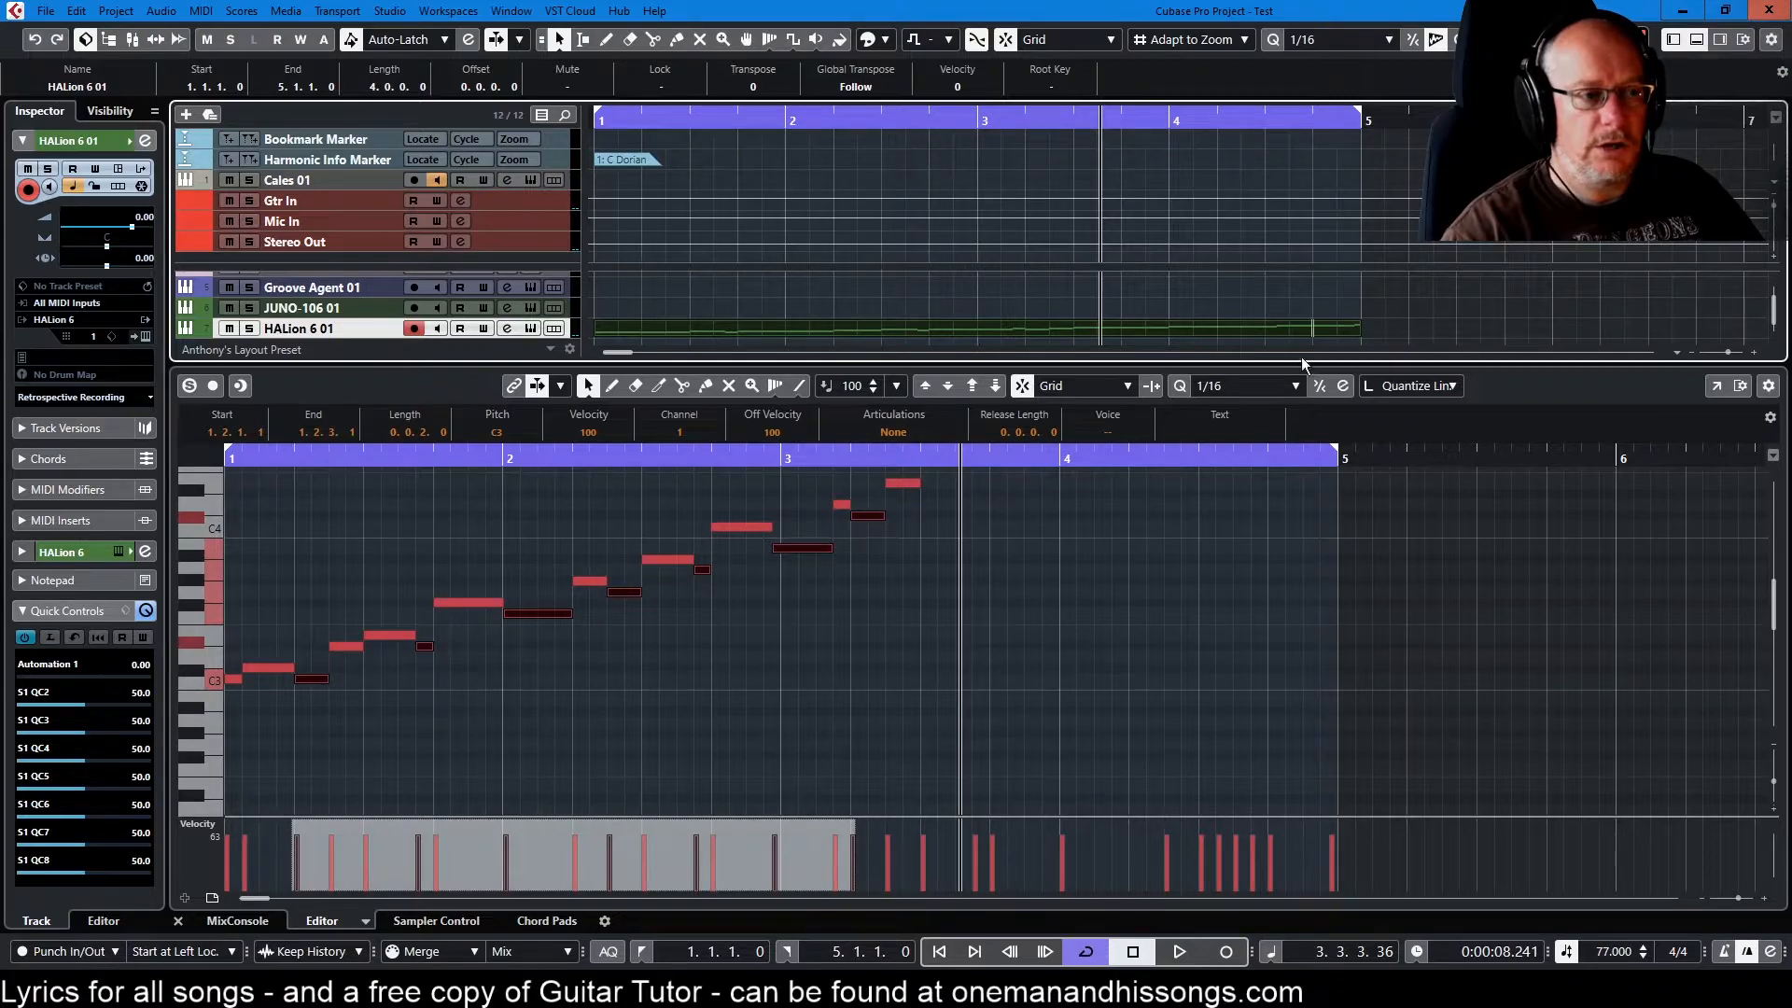
{"action": "scroll", "coordinate": [1228, 588], "scroll_direction": "up", "scroll_amount": 2}
{"action": "scroll", "coordinate": [1228, 598], "scroll_direction": "up", "scroll_amount": 4}
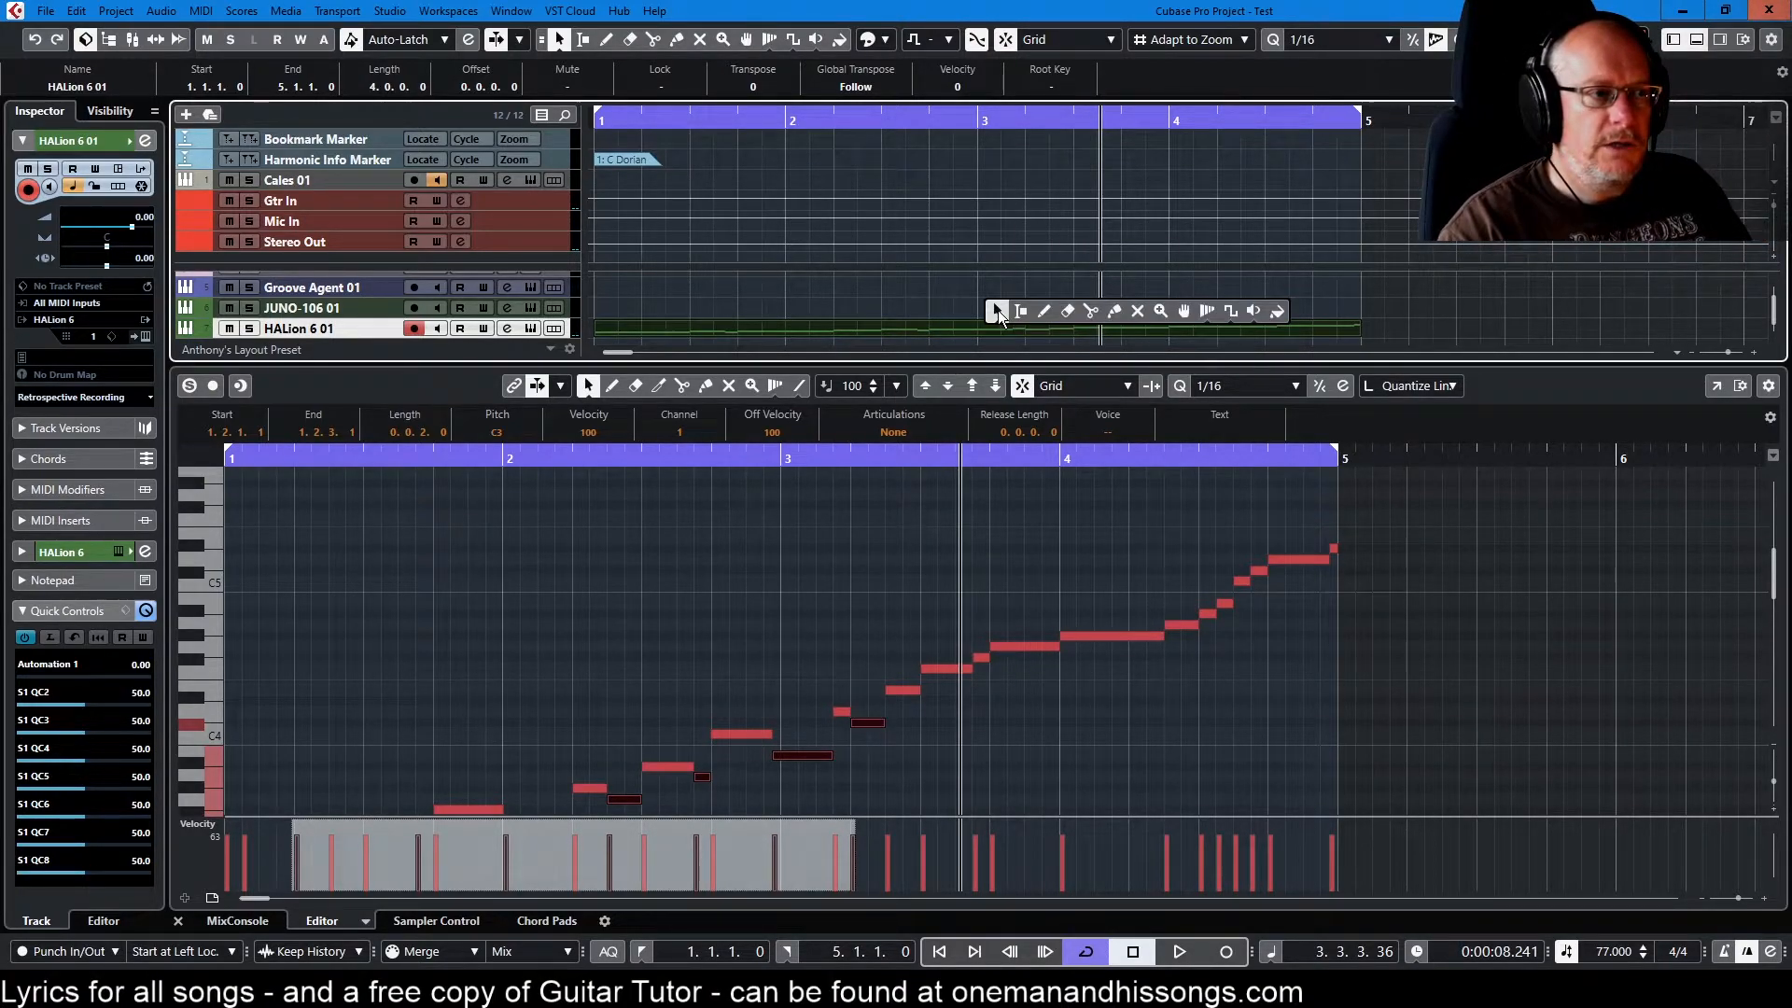
{"action": "key", "text": "5"}
{"action": "left_click", "coordinate": [1025, 322]}
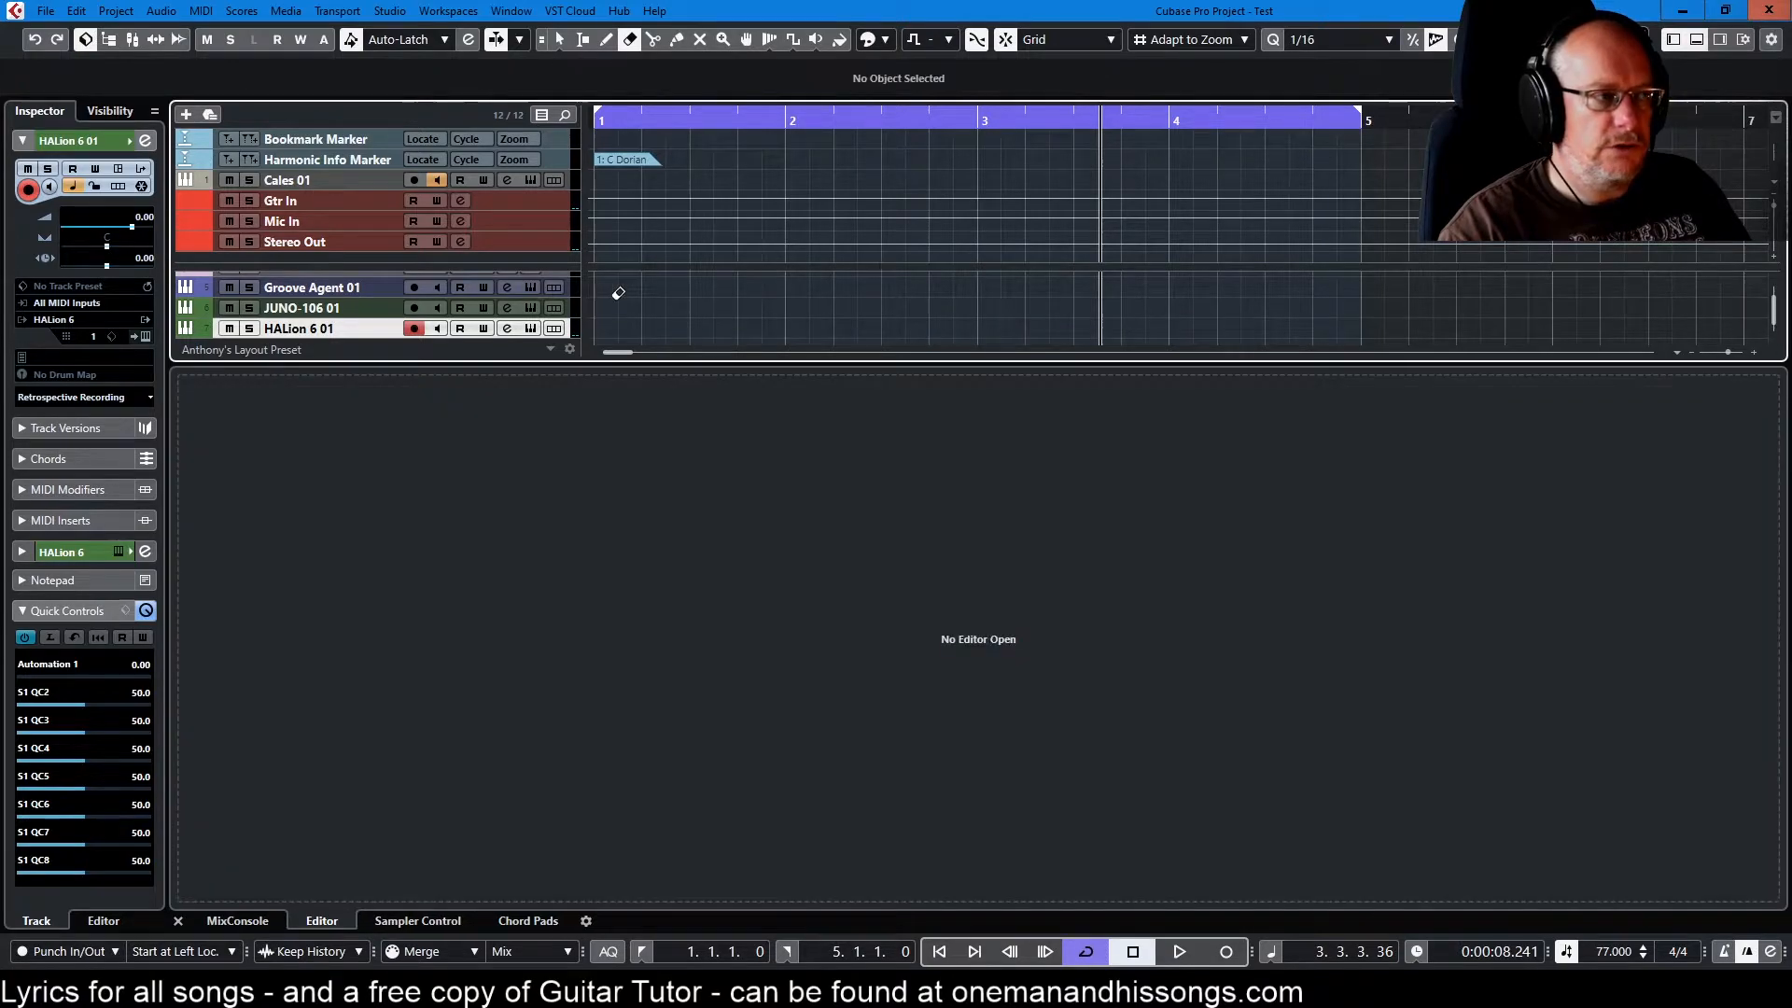
Reopen the HALion 6 instrument and set the playback mode of slices 002 through 011 to Reverse.
{"action": "left_click", "coordinate": [531, 328]}
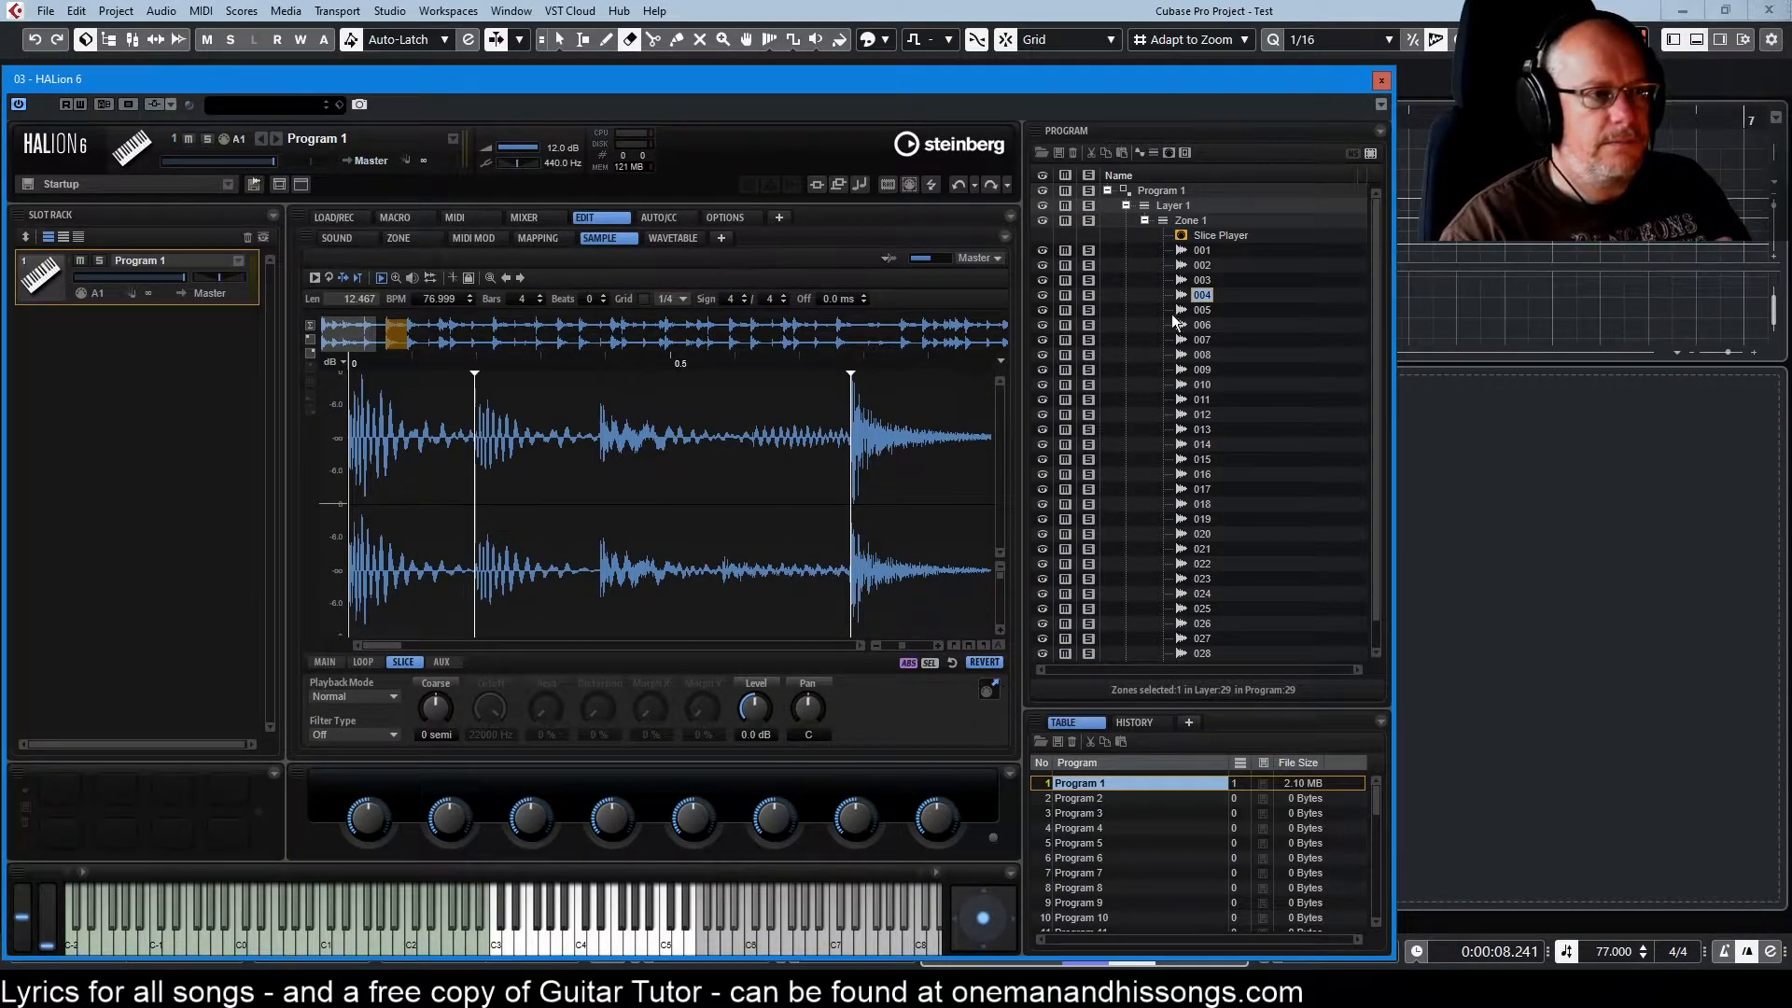
{"action": "left_click", "coordinate": [1185, 280]}
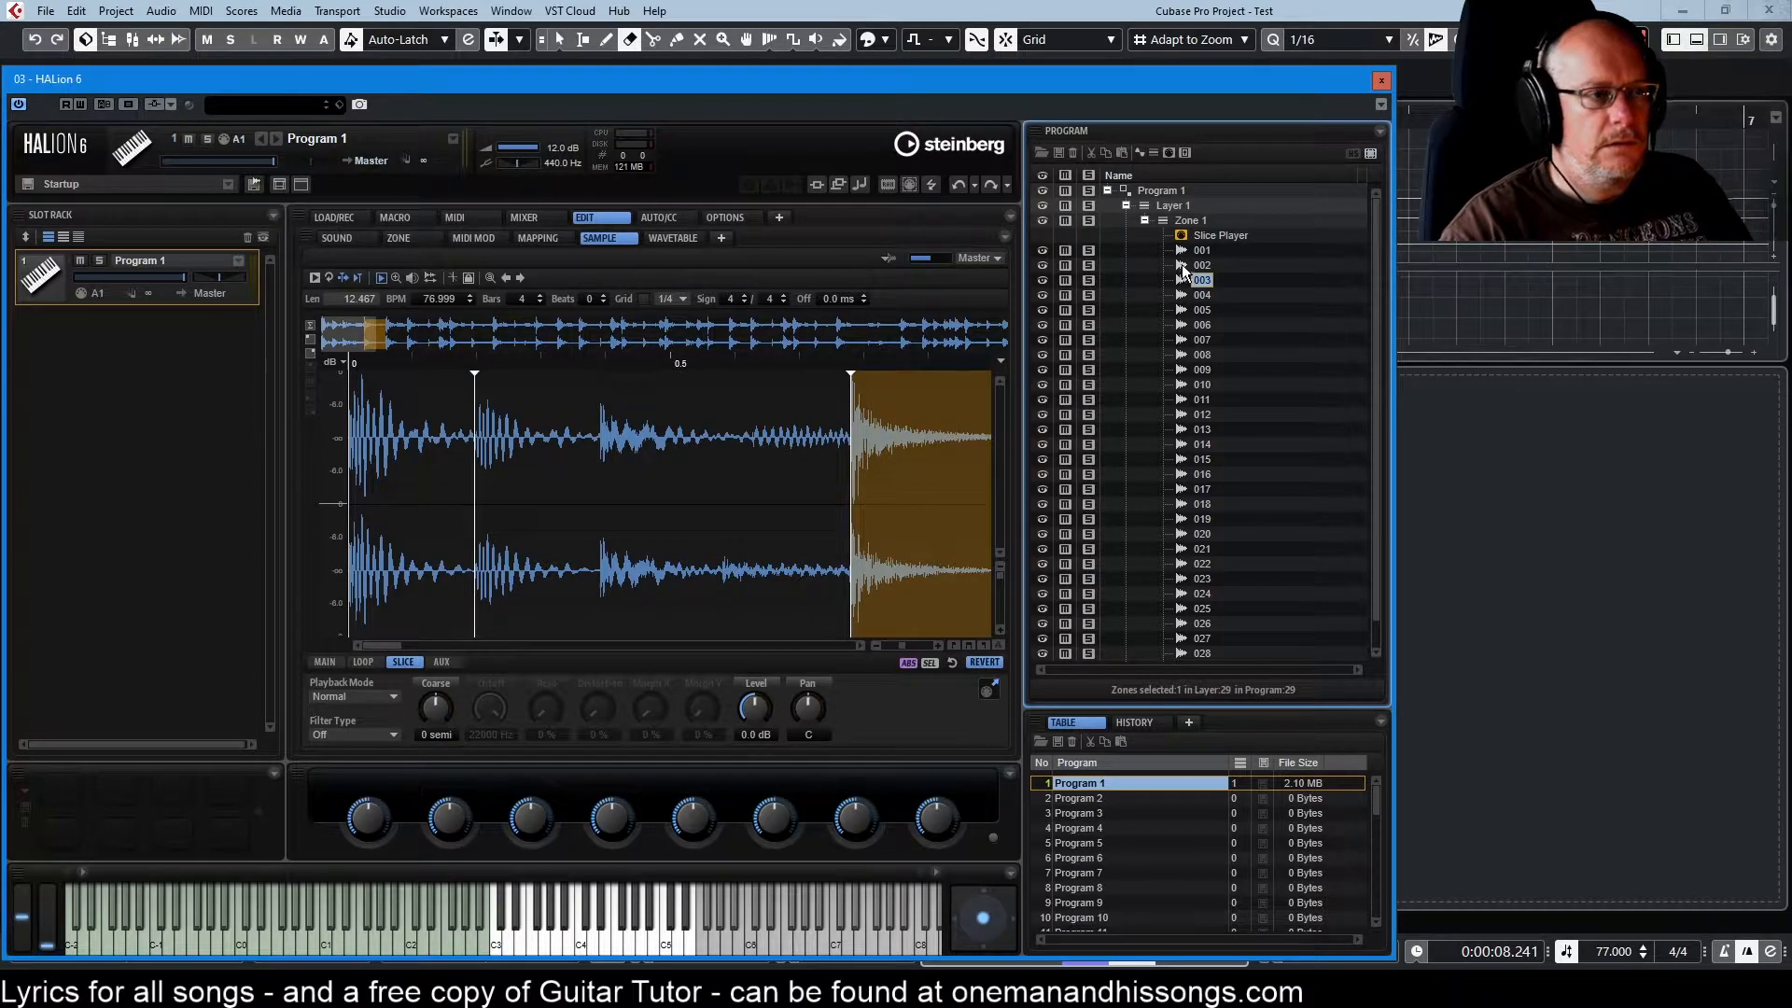
{"action": "left_click", "coordinate": [998, 645]}
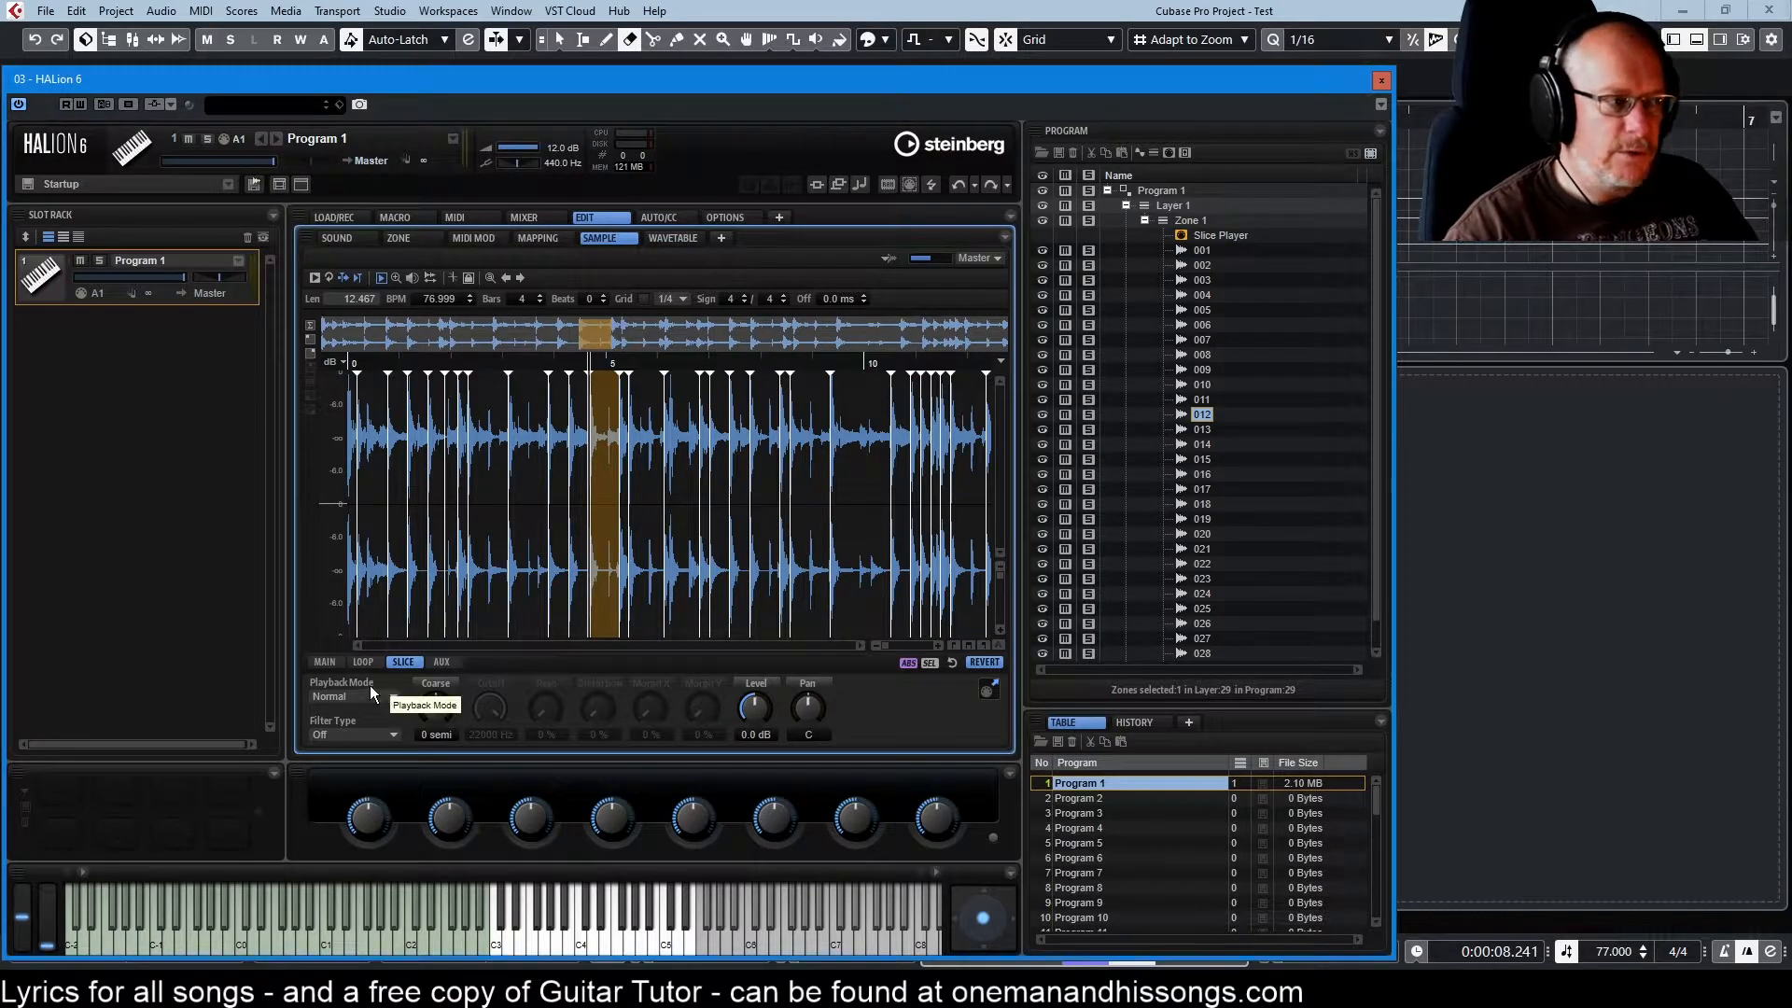
{"action": "left_click", "coordinate": [339, 698]}
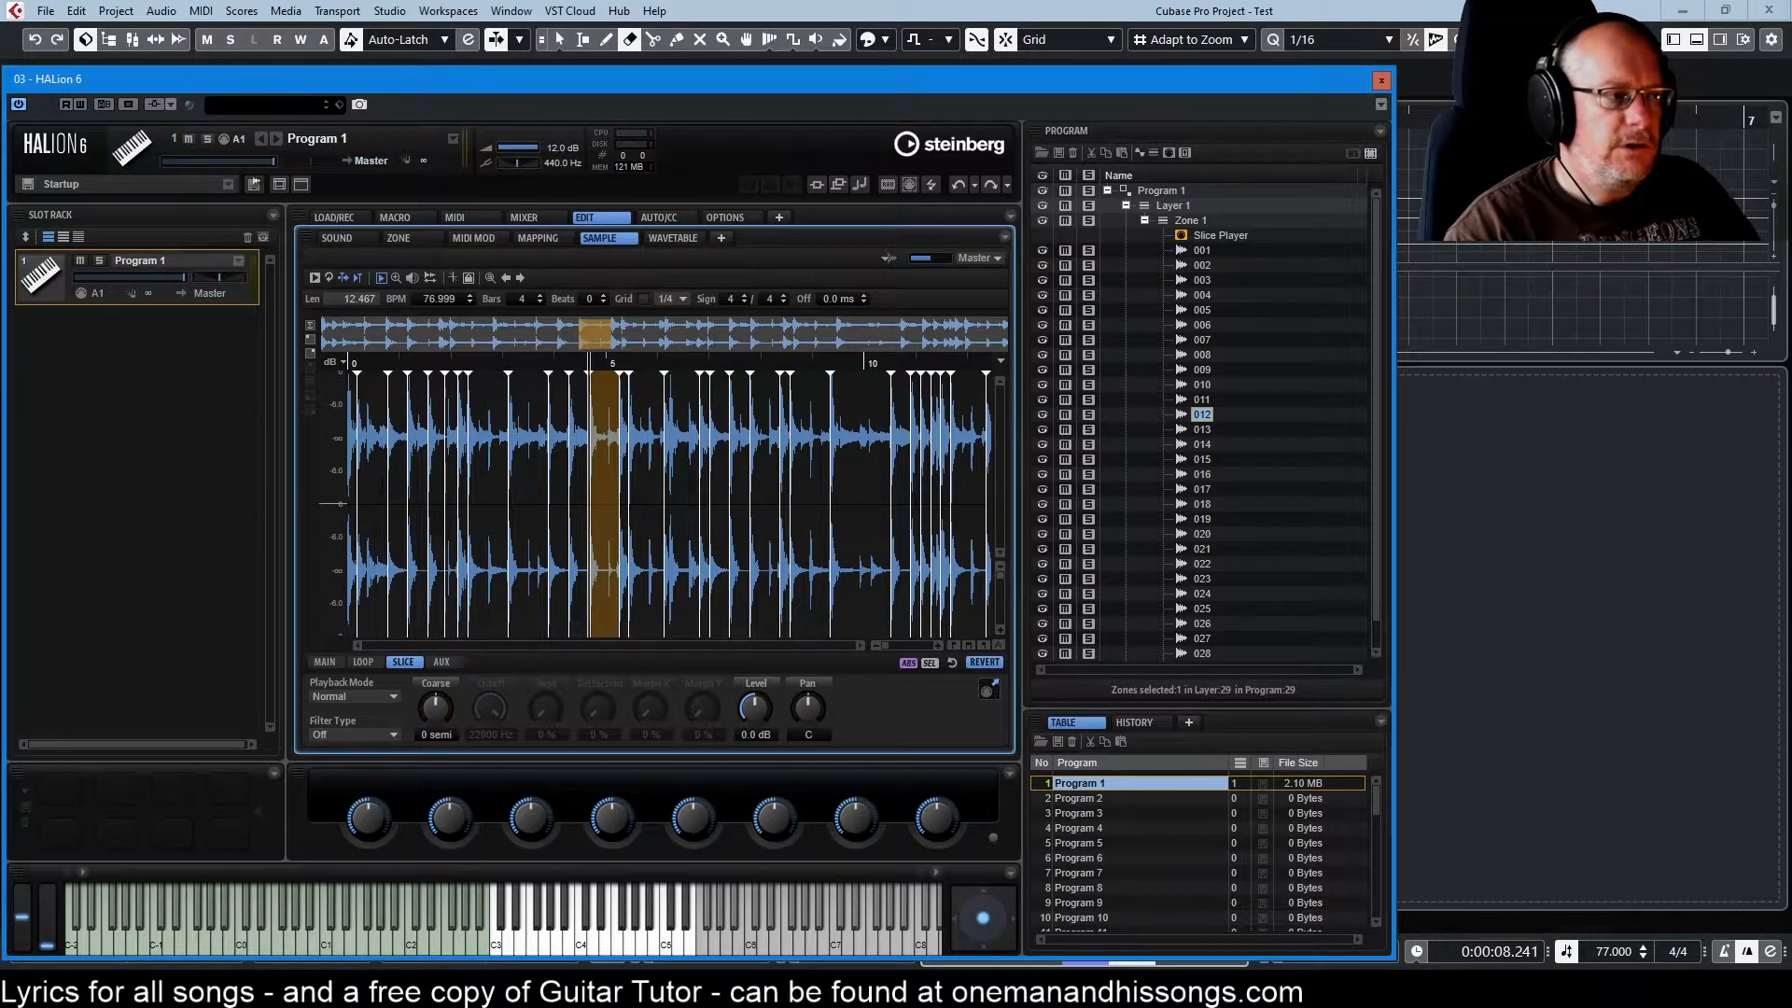
{"action": "left_click", "coordinate": [1202, 267]}
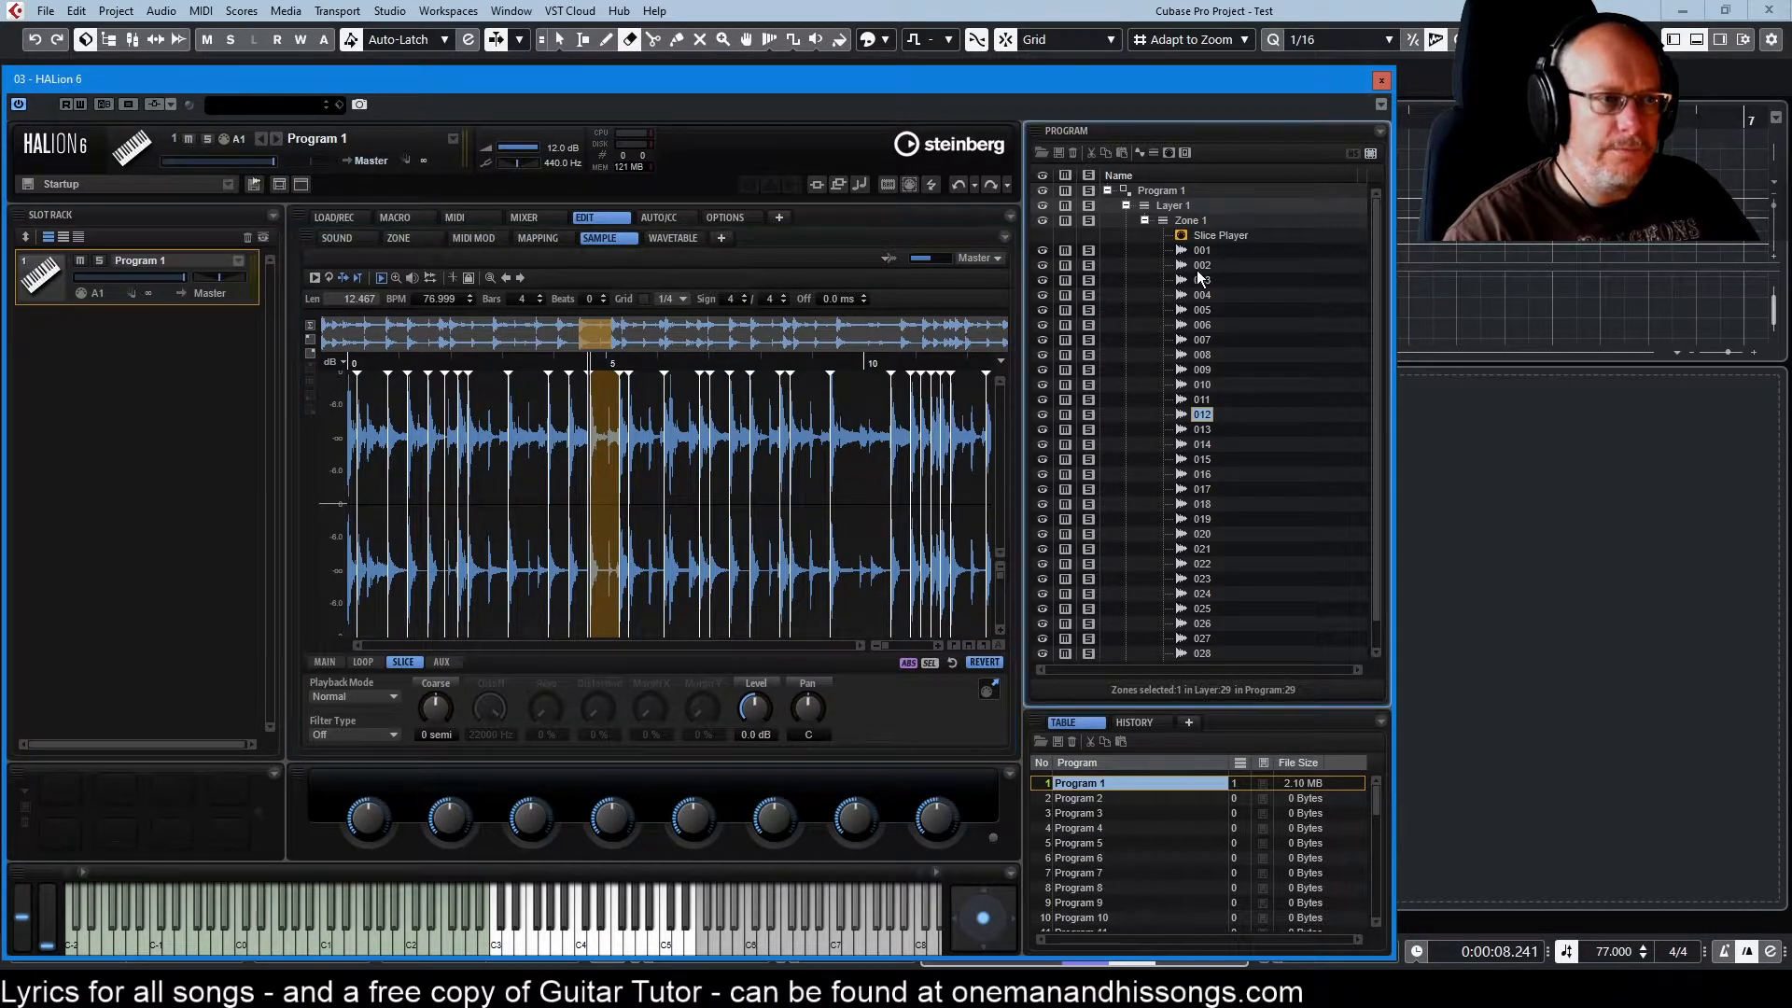
{"action": "left_click", "coordinate": [1196, 399], "text": "shift"}
{"action": "left_click", "coordinate": [345, 696]}
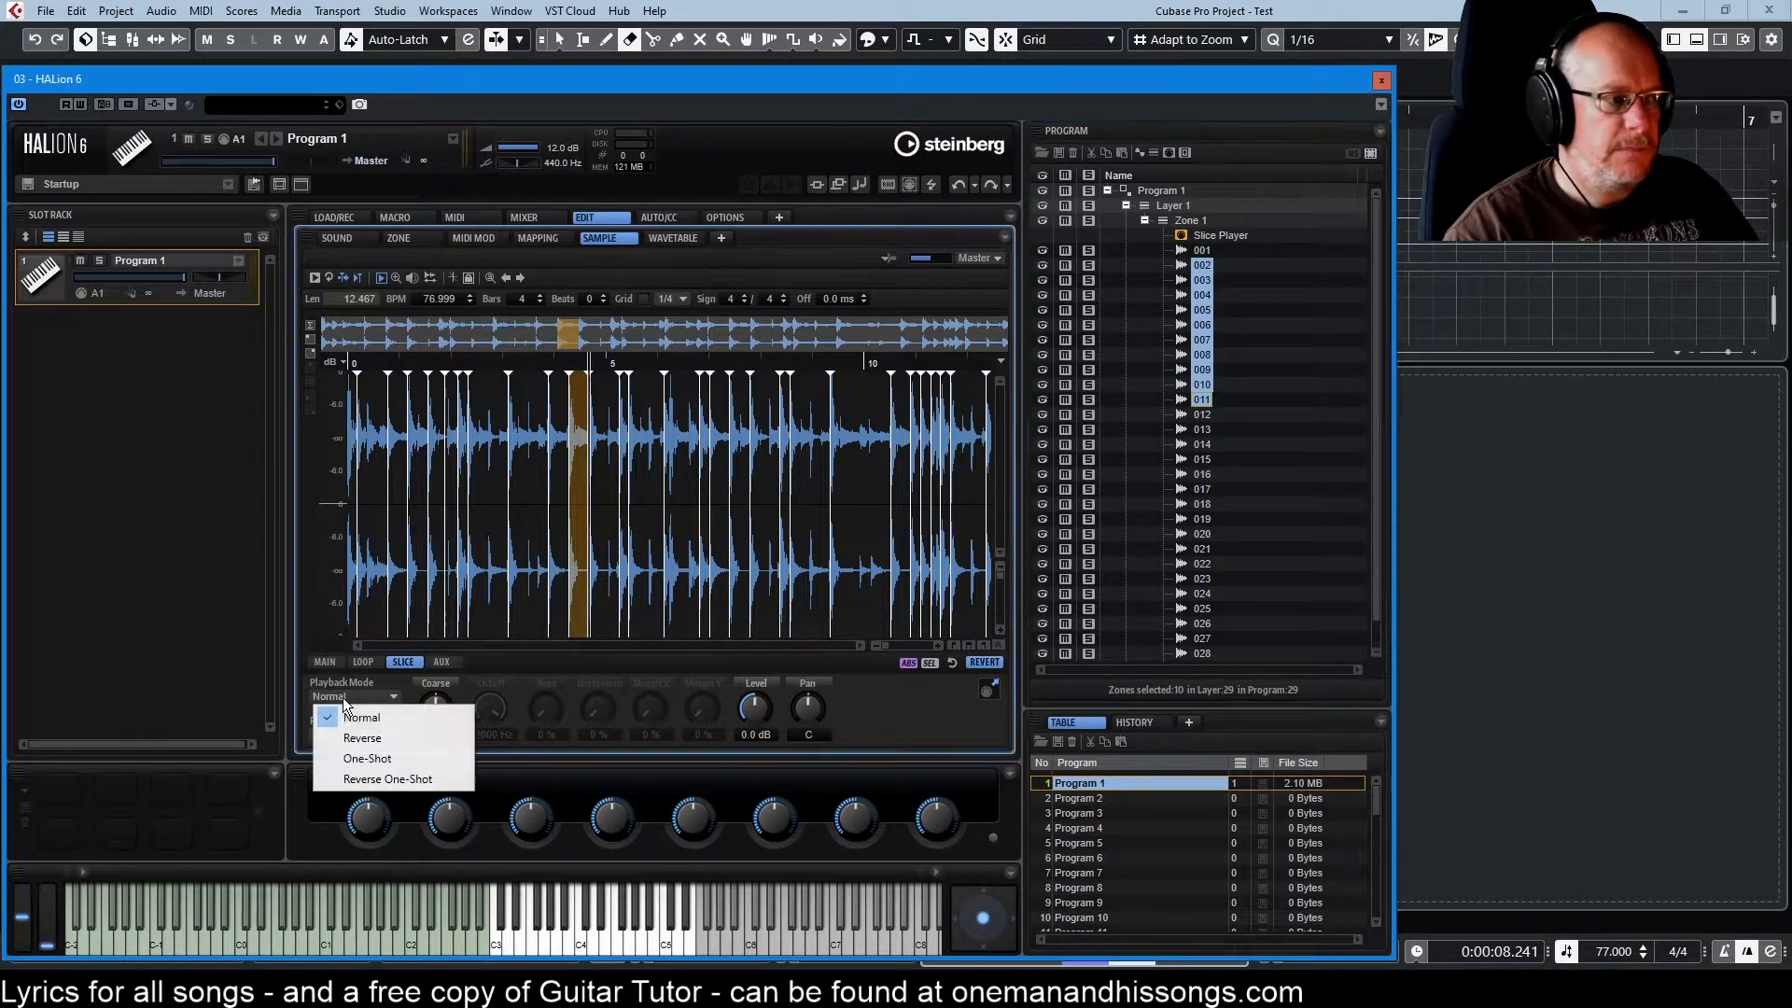
{"action": "left_click", "coordinate": [341, 740]}
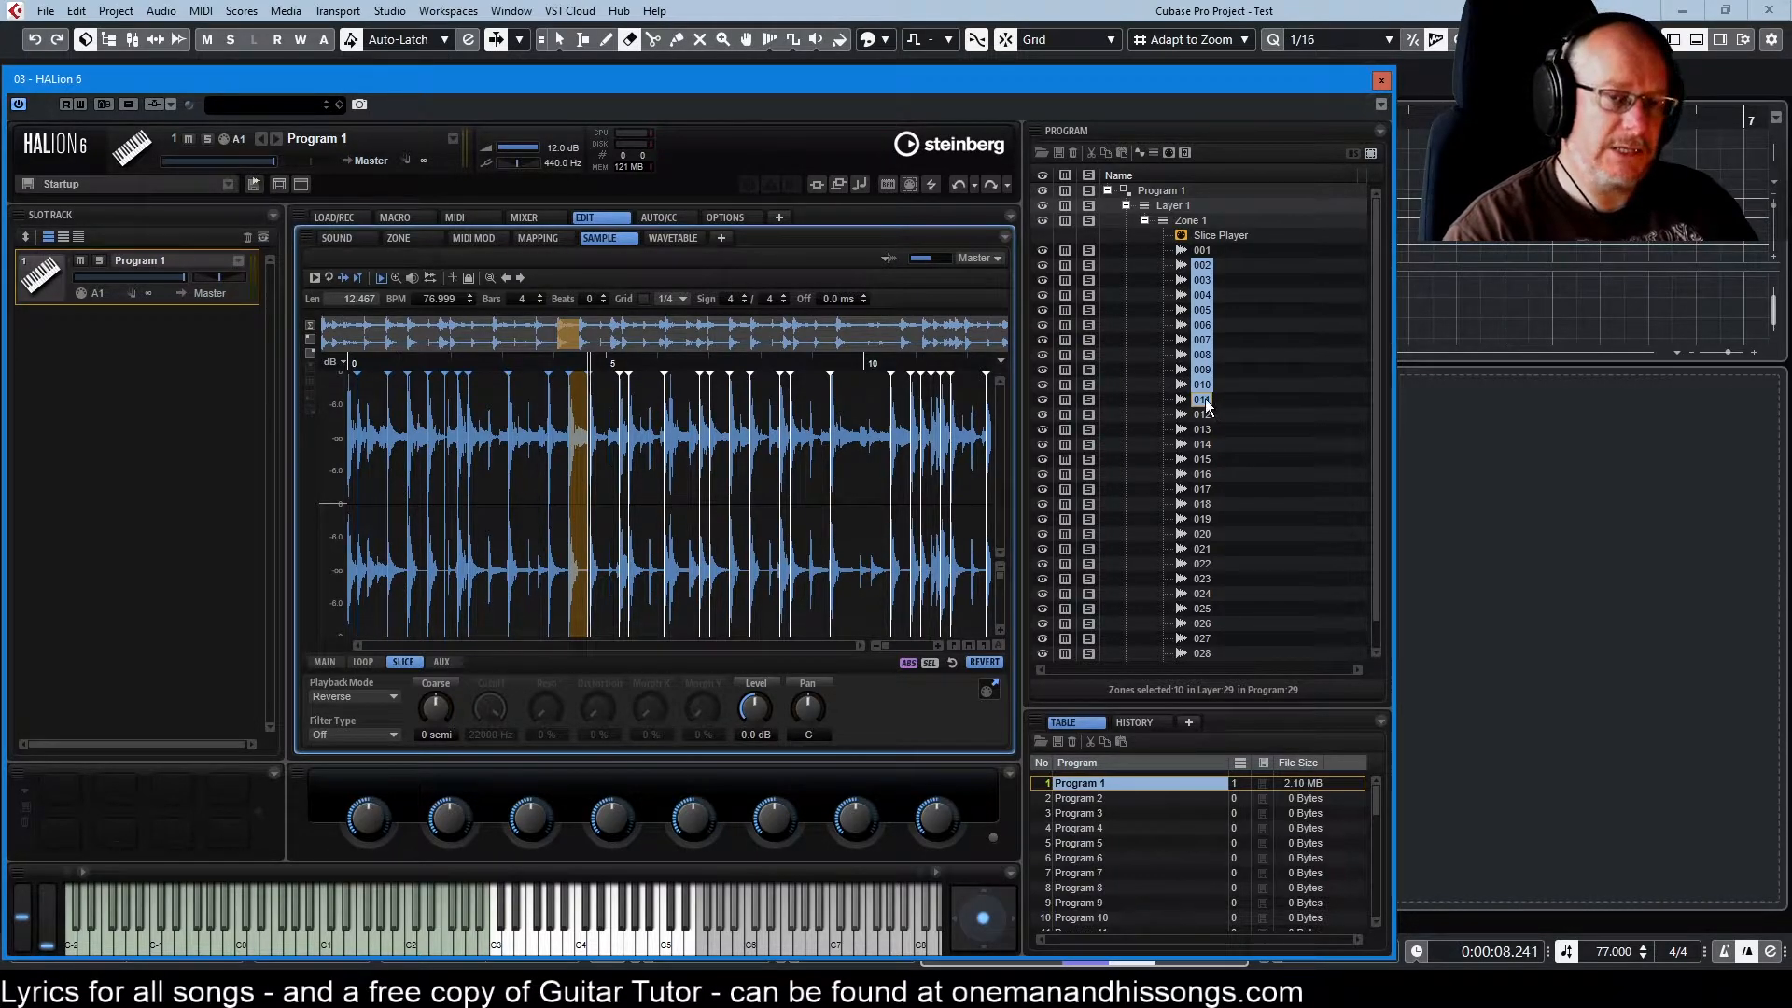
Set the playback mode of slices 021 through 025 to Reverse.
{"action": "left_click", "coordinate": [1191, 507]}
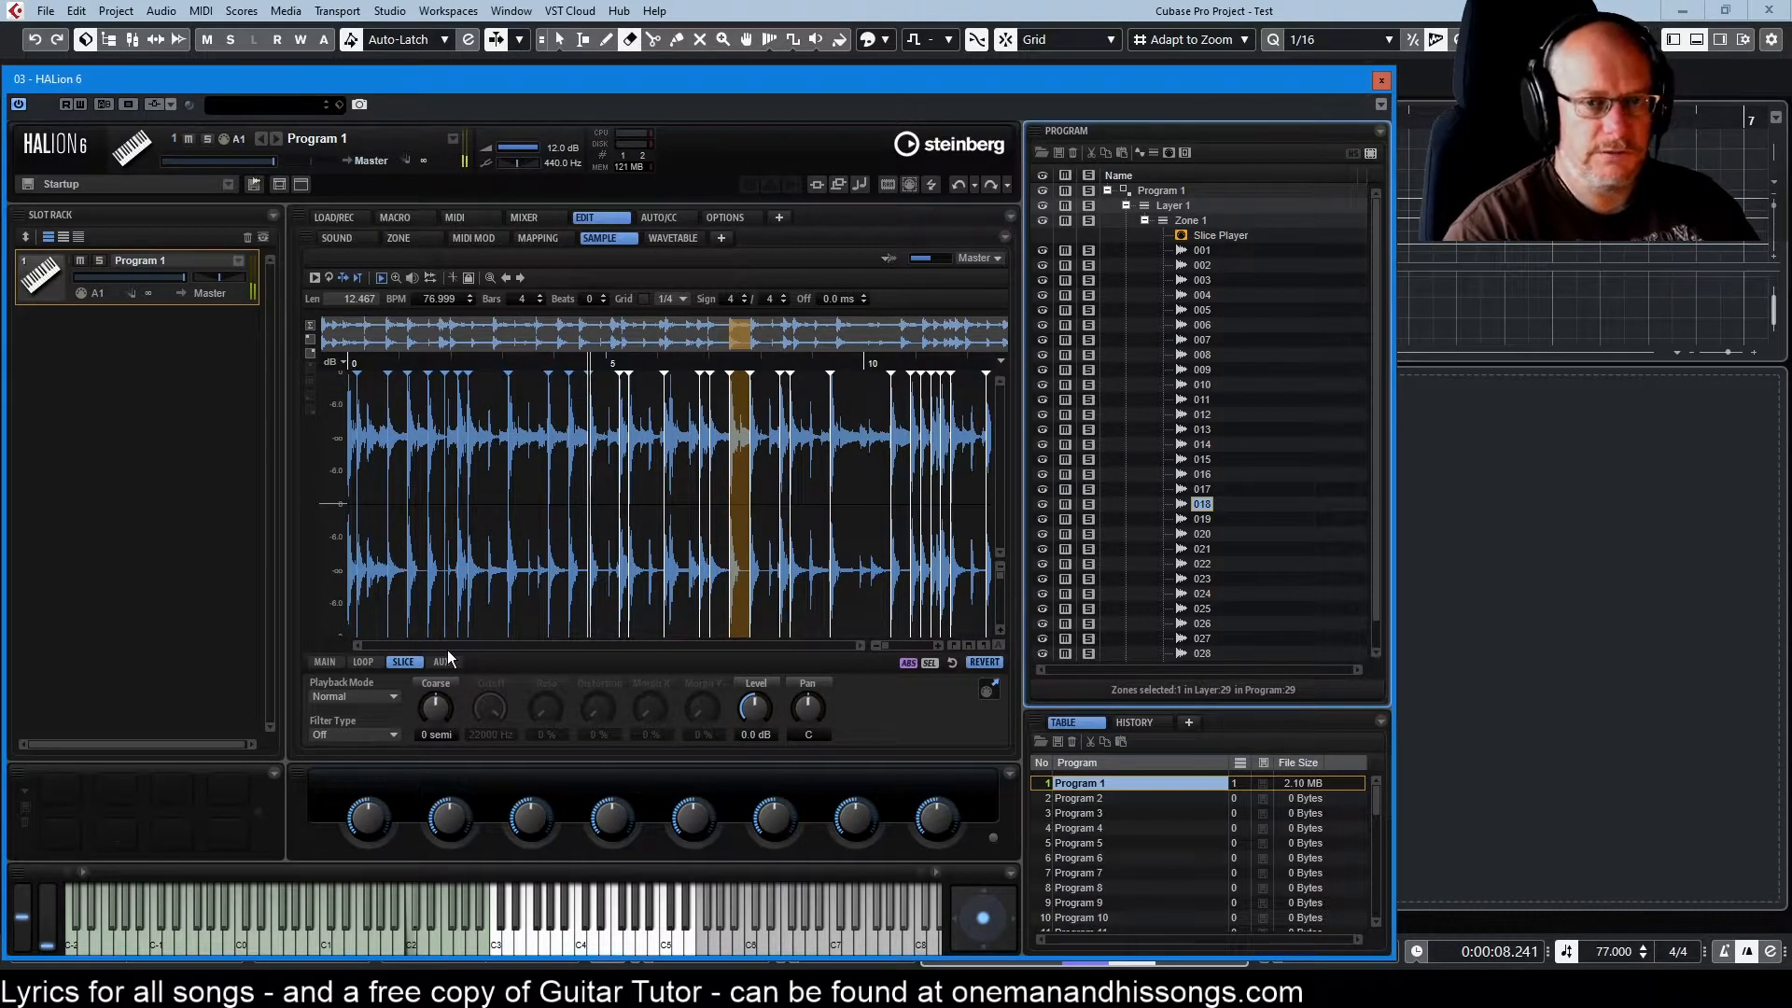
{"action": "left_click", "coordinate": [1194, 550]}
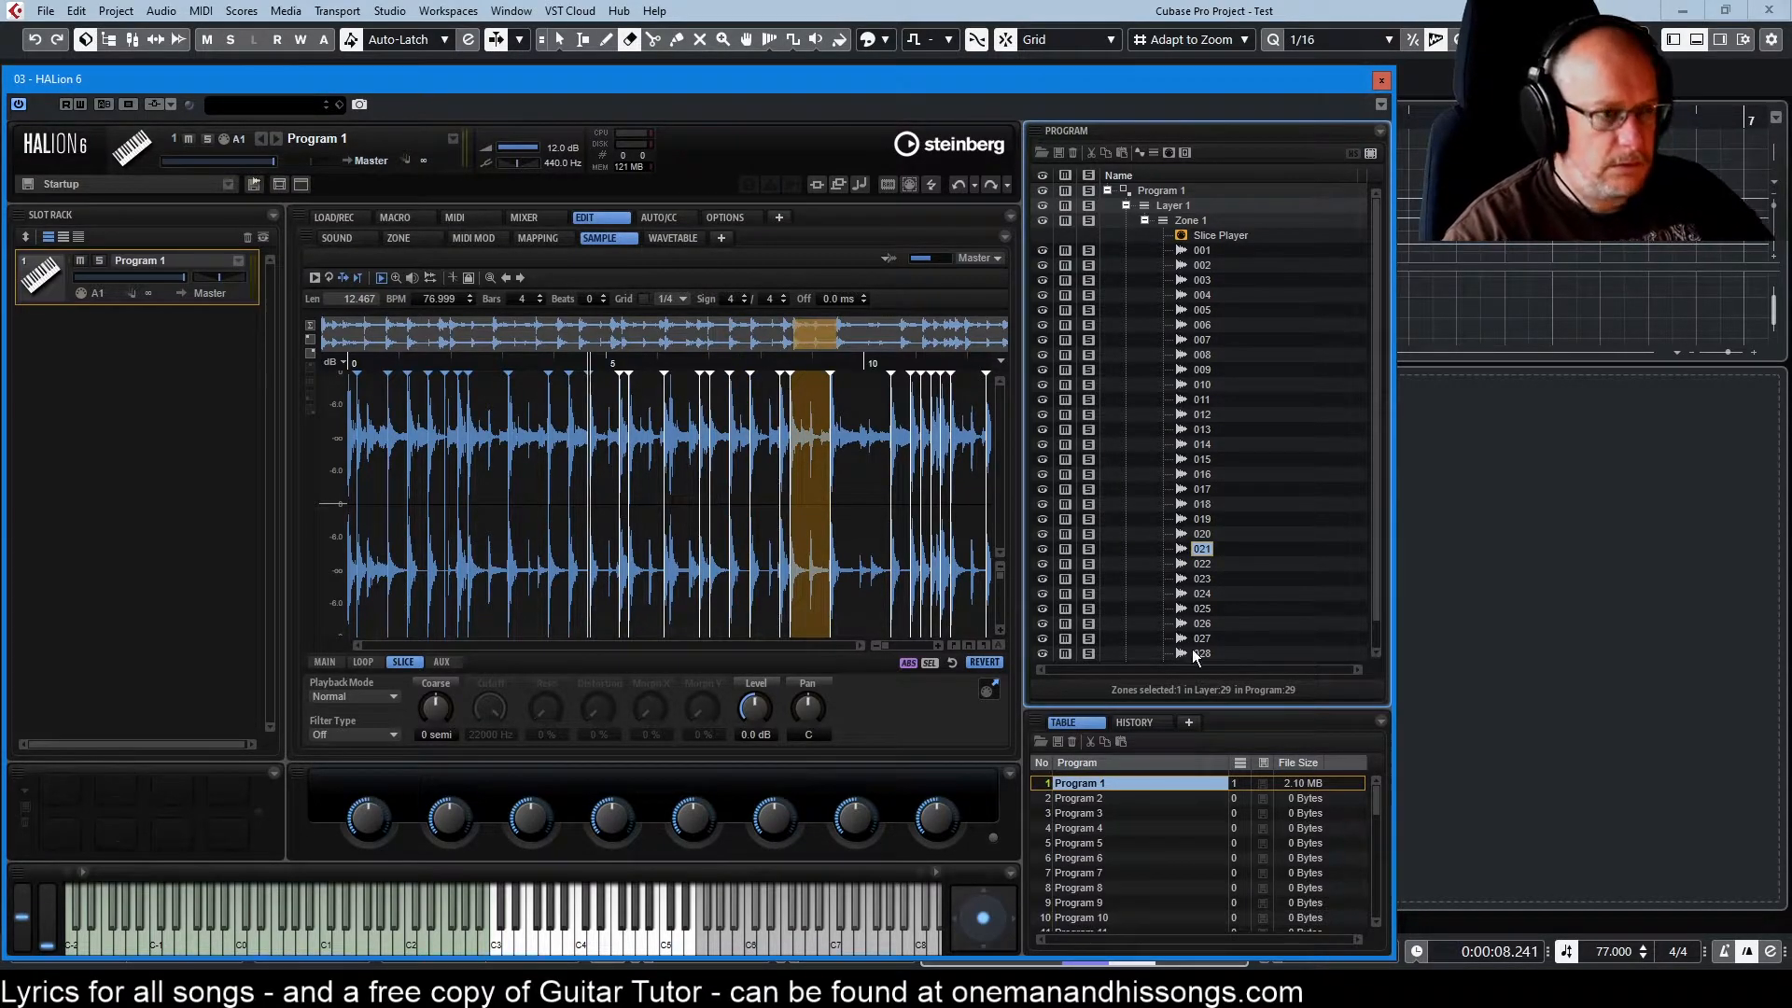
{"action": "left_click", "coordinate": [1197, 609], "text": "shift"}
{"action": "left_click", "coordinate": [344, 694]}
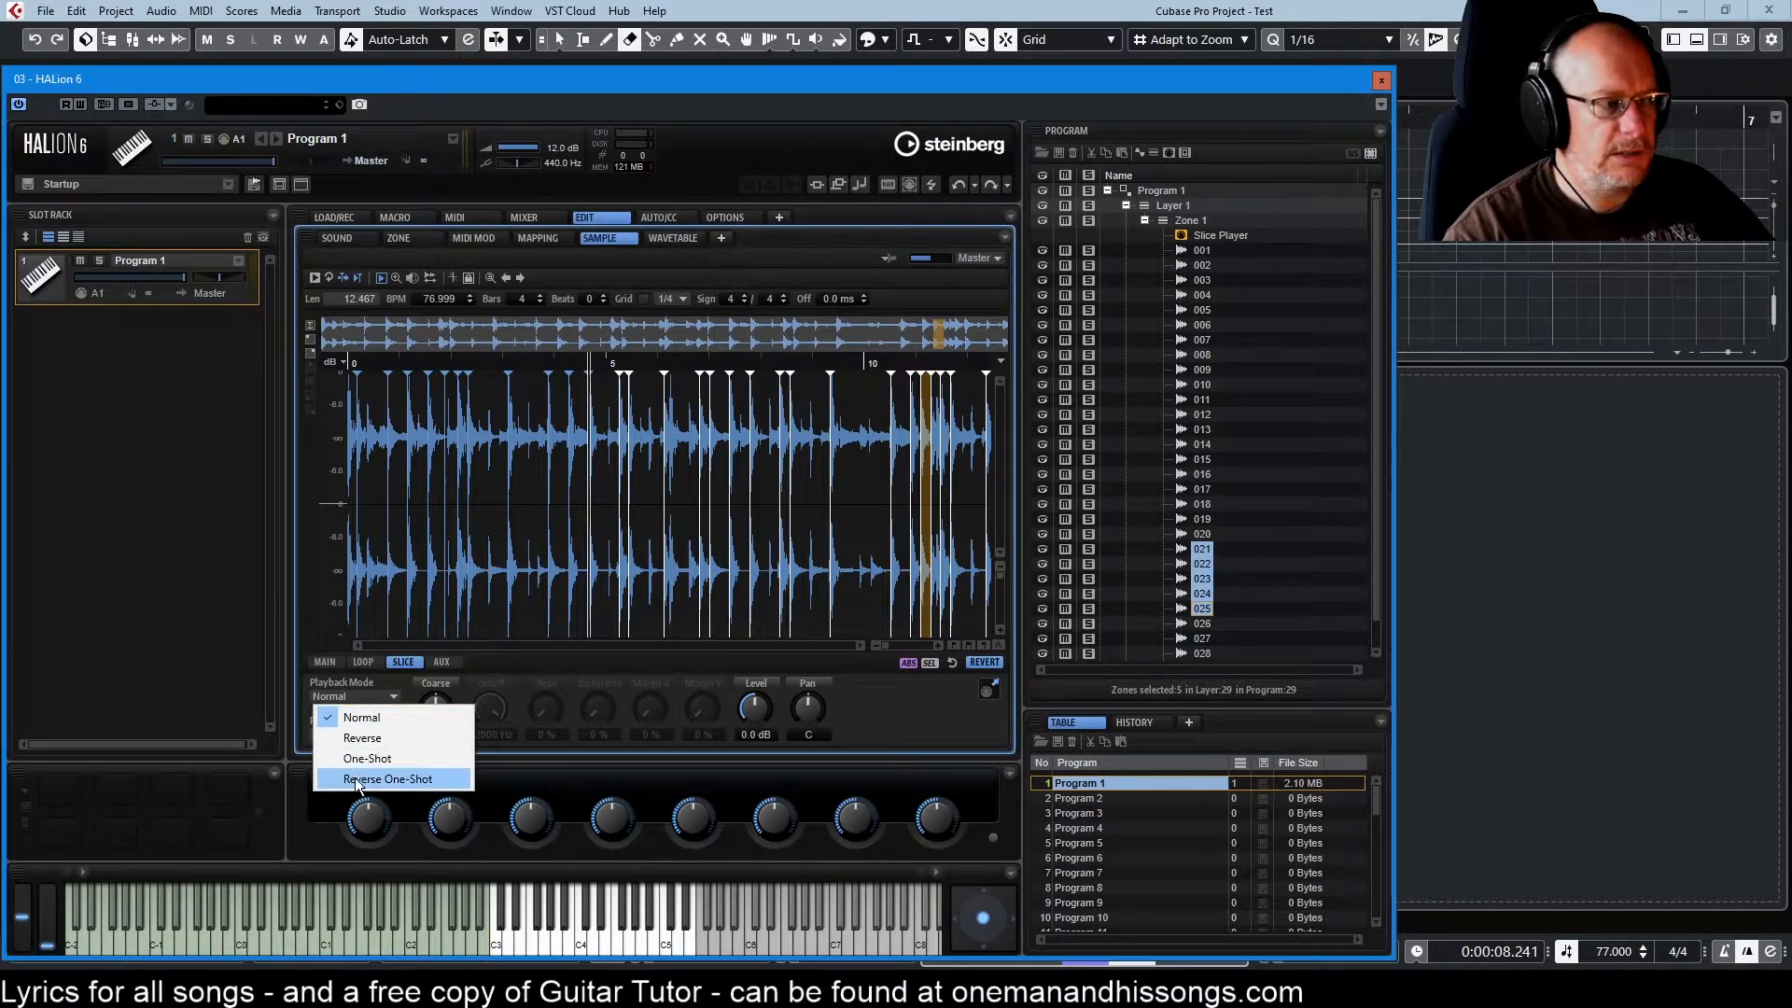
{"action": "left_click", "coordinate": [361, 742]}
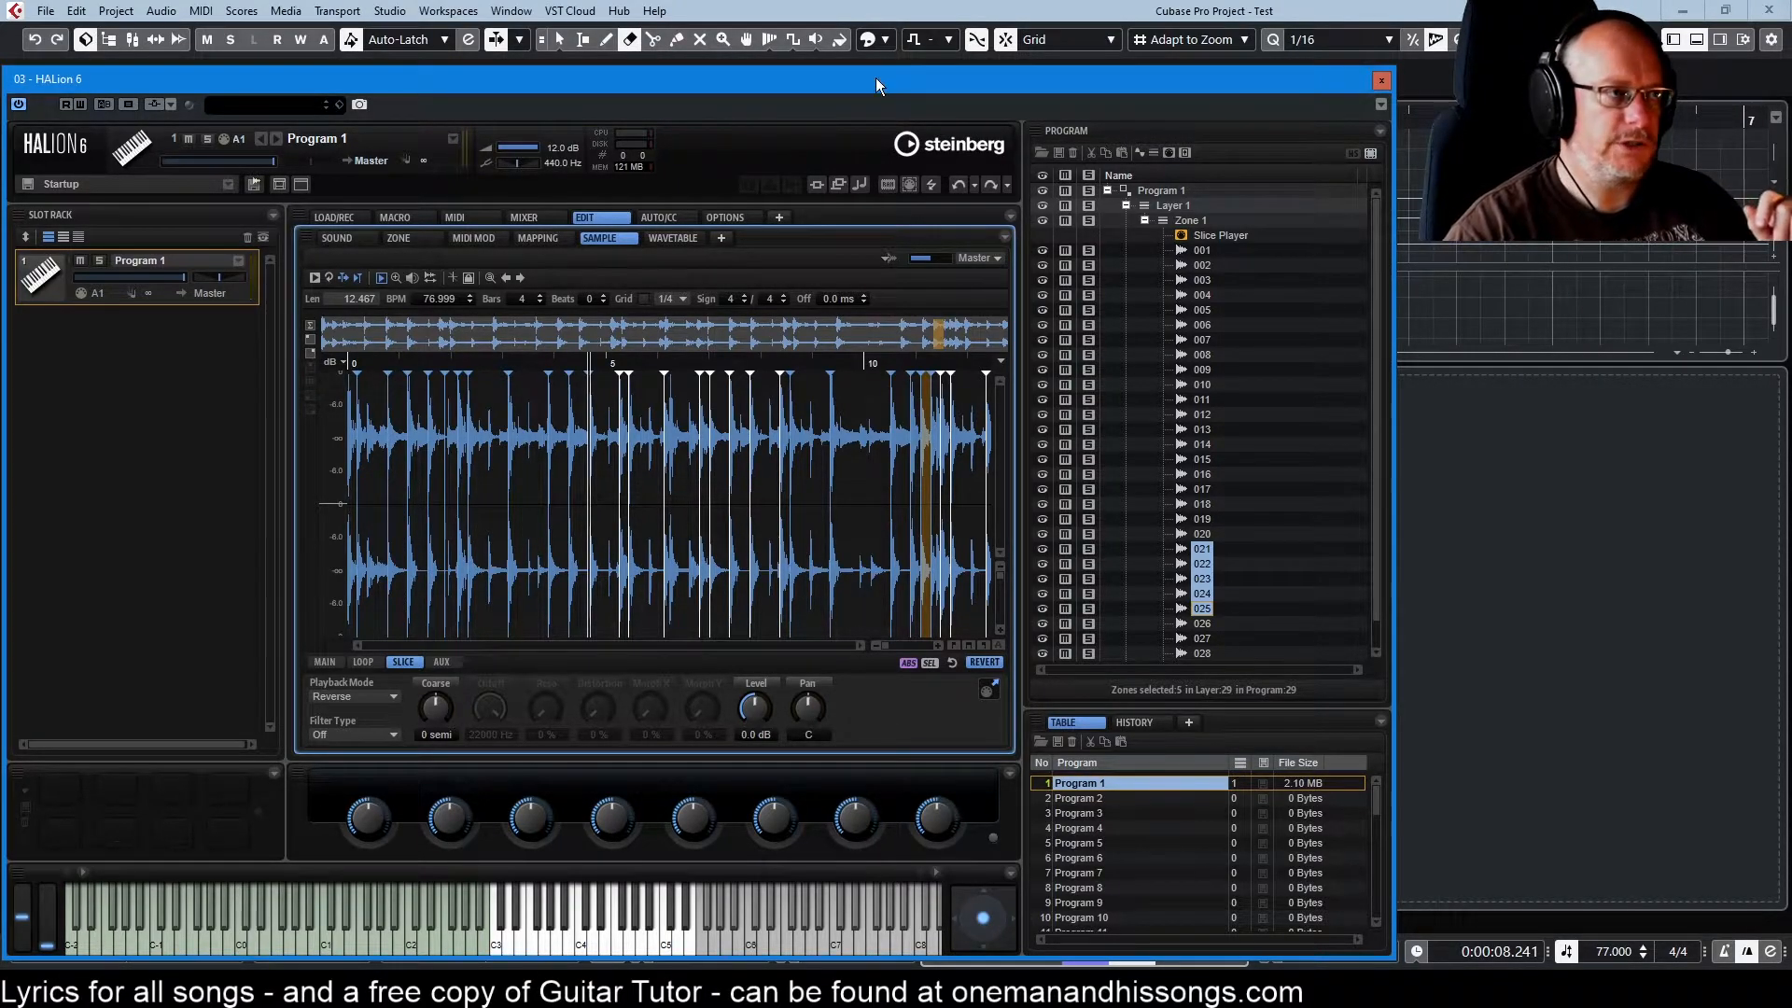
Export the slice sequence as a MIDI part at bar 1 of the HALion 6 01 track and close the instrument window.
{"action": "left_click_drag", "start_coordinate": [875, 81], "coordinate": [1506, 333]}
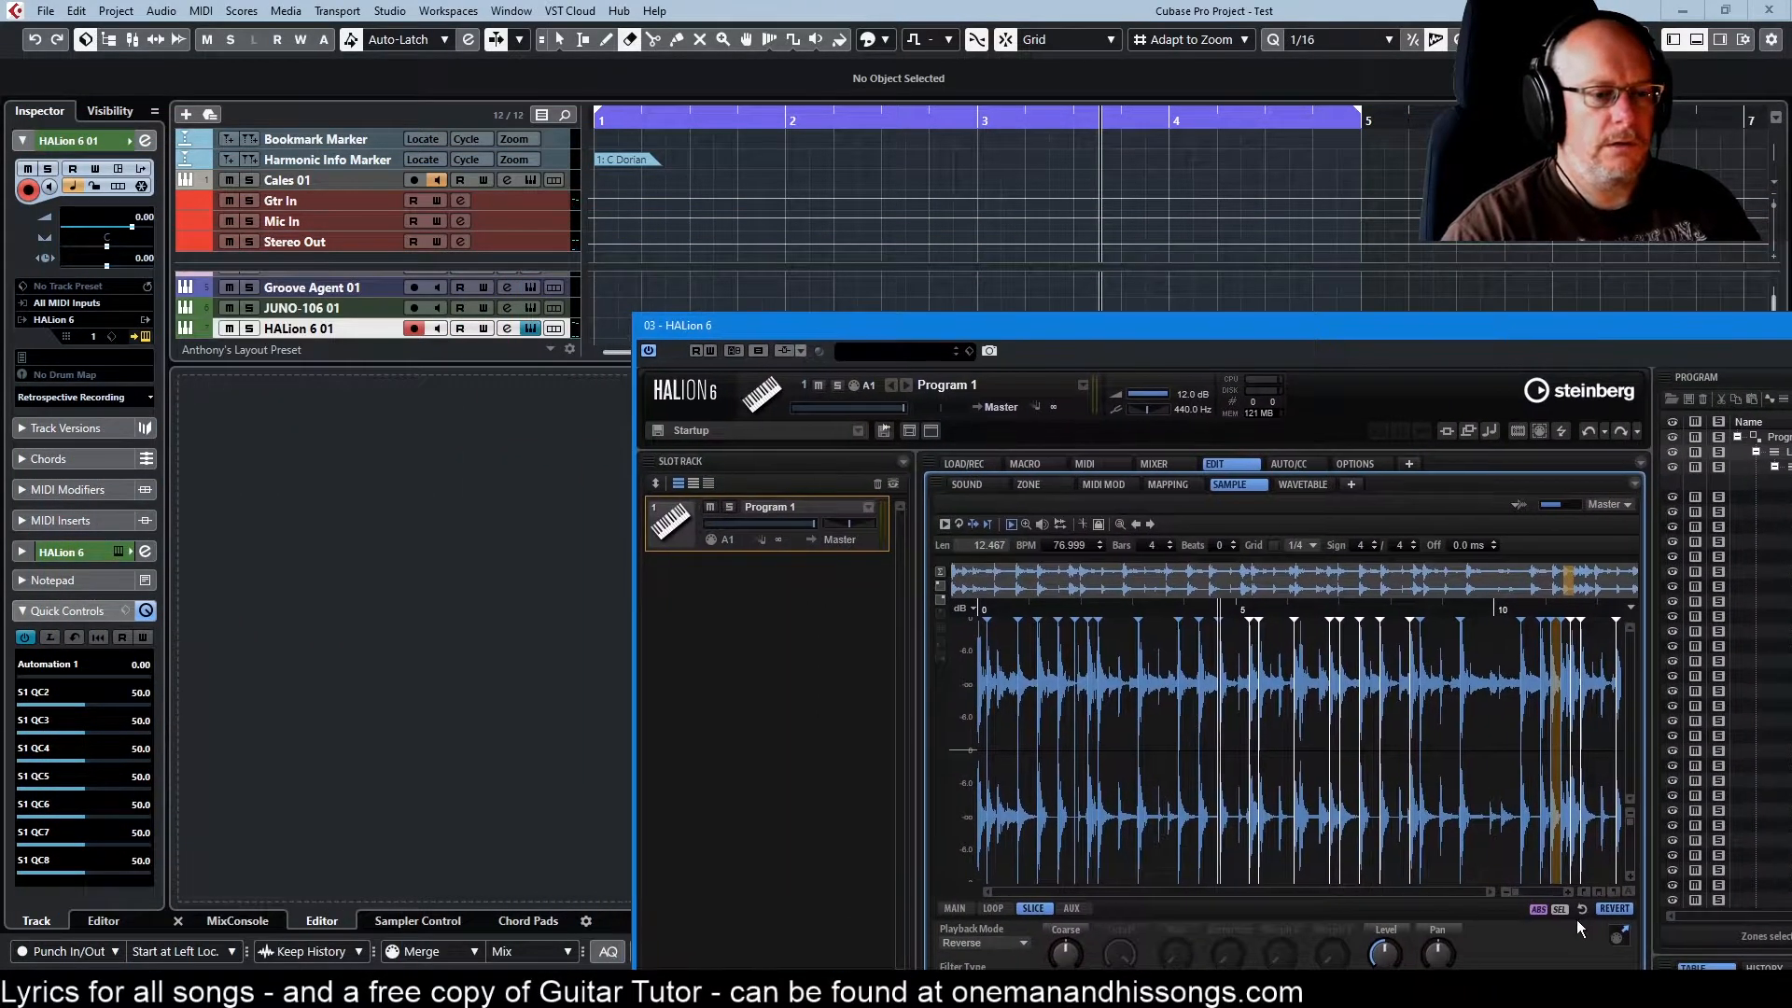
{"action": "left_click_drag", "start_coordinate": [1175, 578], "coordinate": [597, 291]}
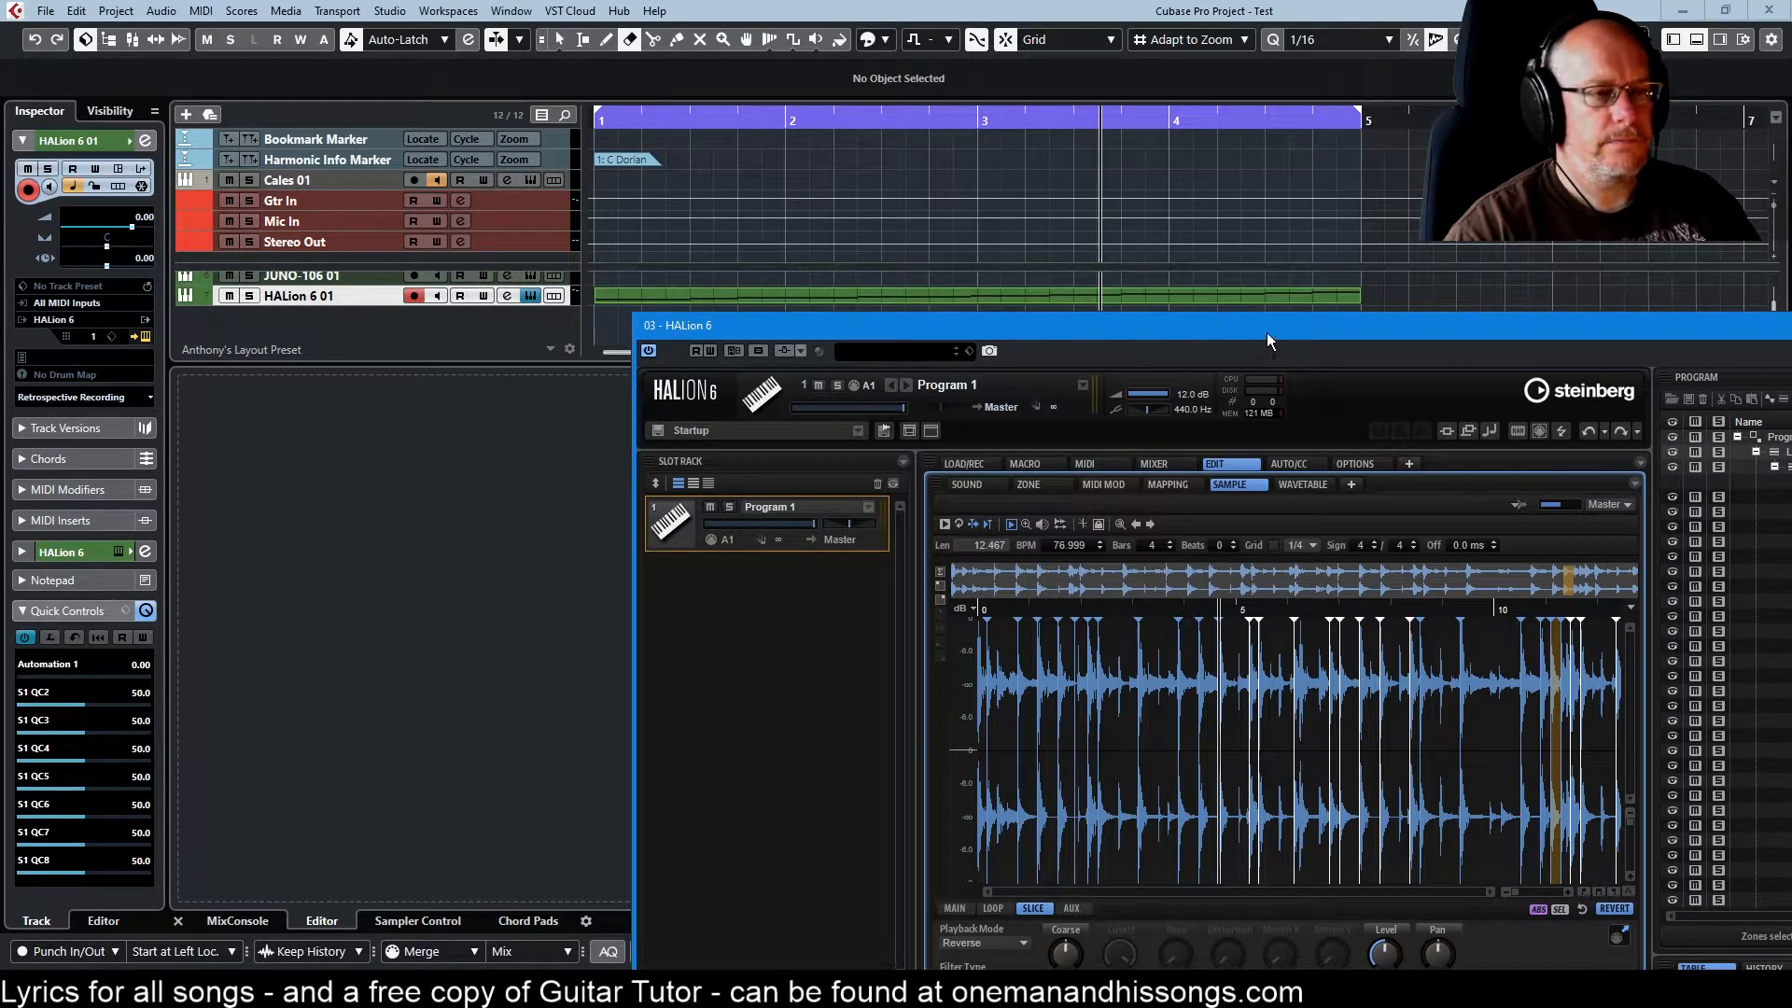
{"action": "left_click_drag", "start_coordinate": [1267, 333], "coordinate": [692, 123]}
{"action": "left_click", "coordinate": [1430, 119]}
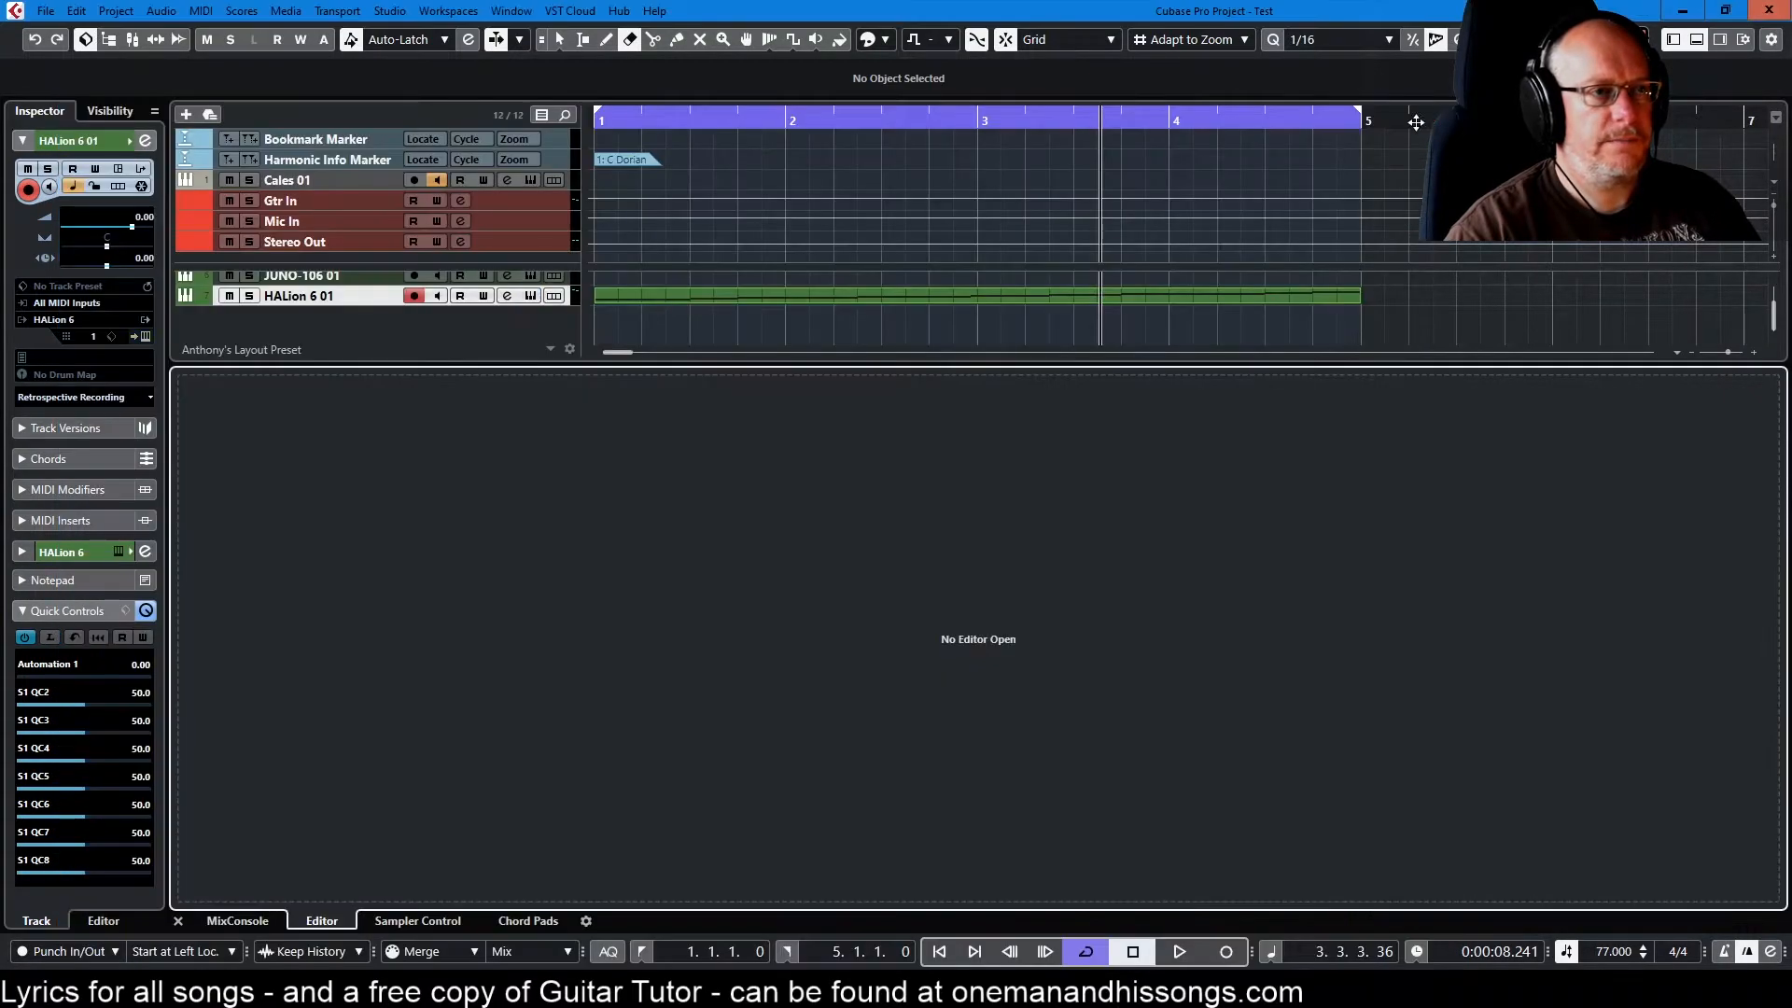
Open the exported MIDI part in the key editor and play it from bar 1 through the four-bar loop.
{"action": "left_click", "coordinate": [844, 297]}
{"action": "double_click", "coordinate": [846, 291]}
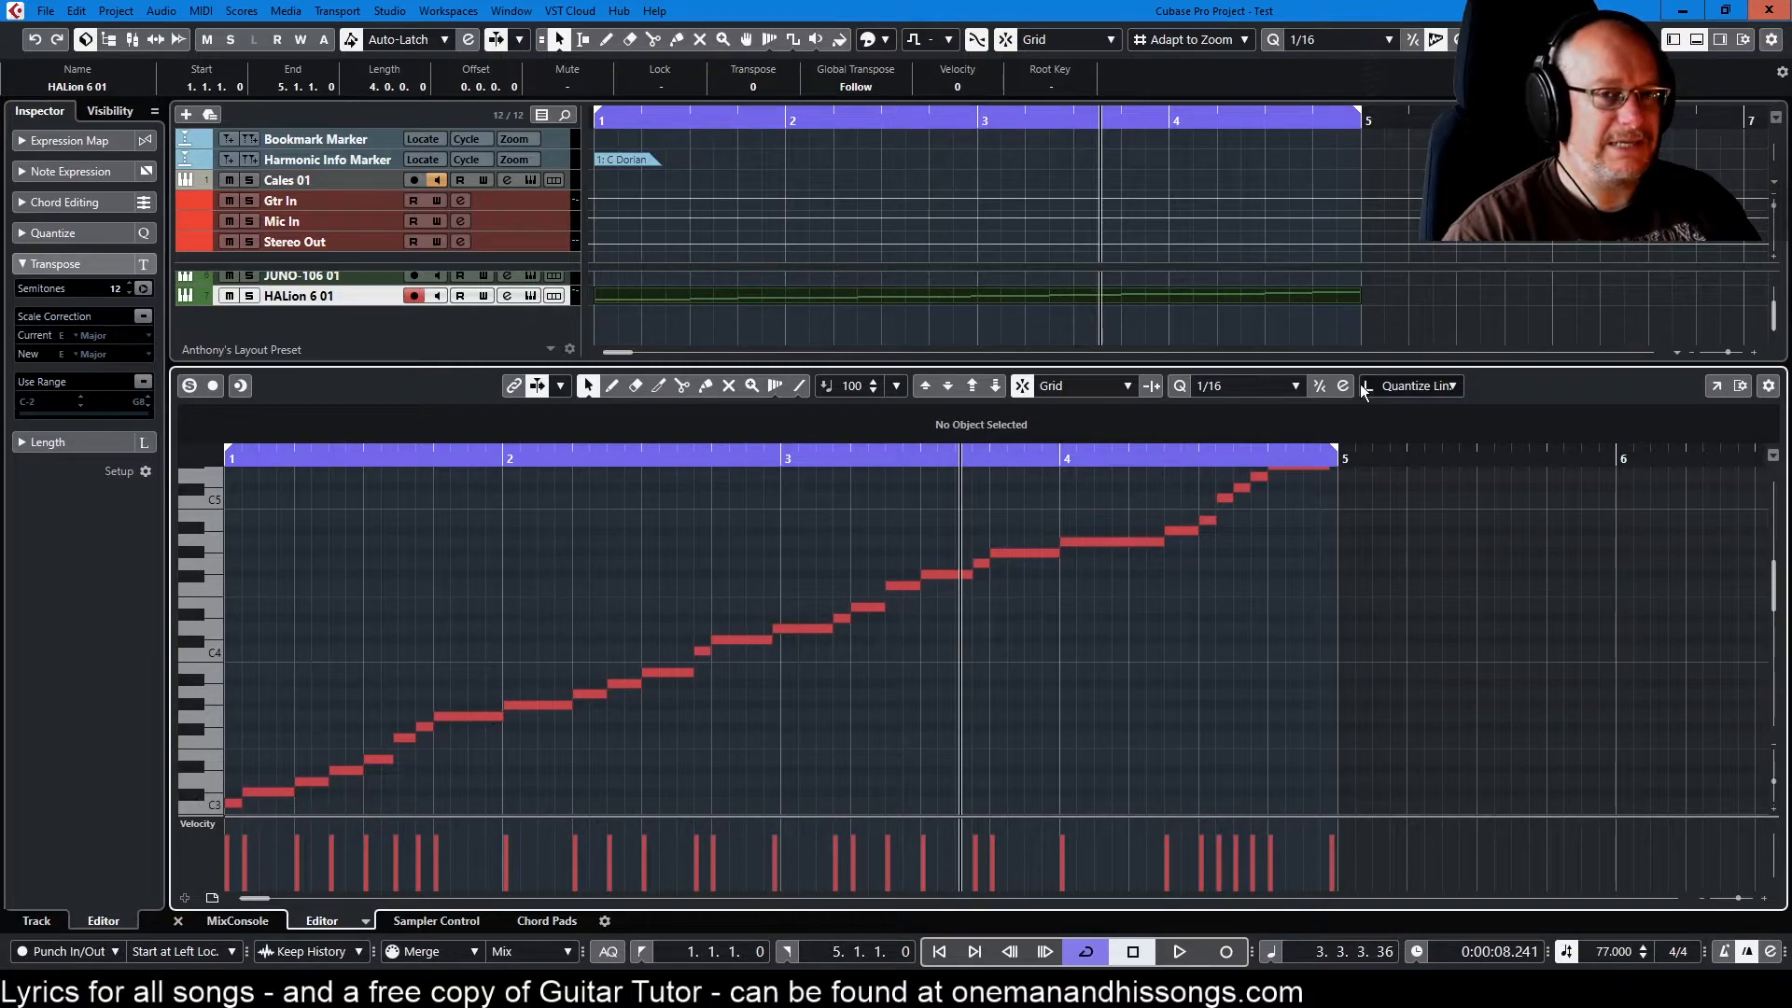
{"action": "key", "text": "KP_Decimal"}
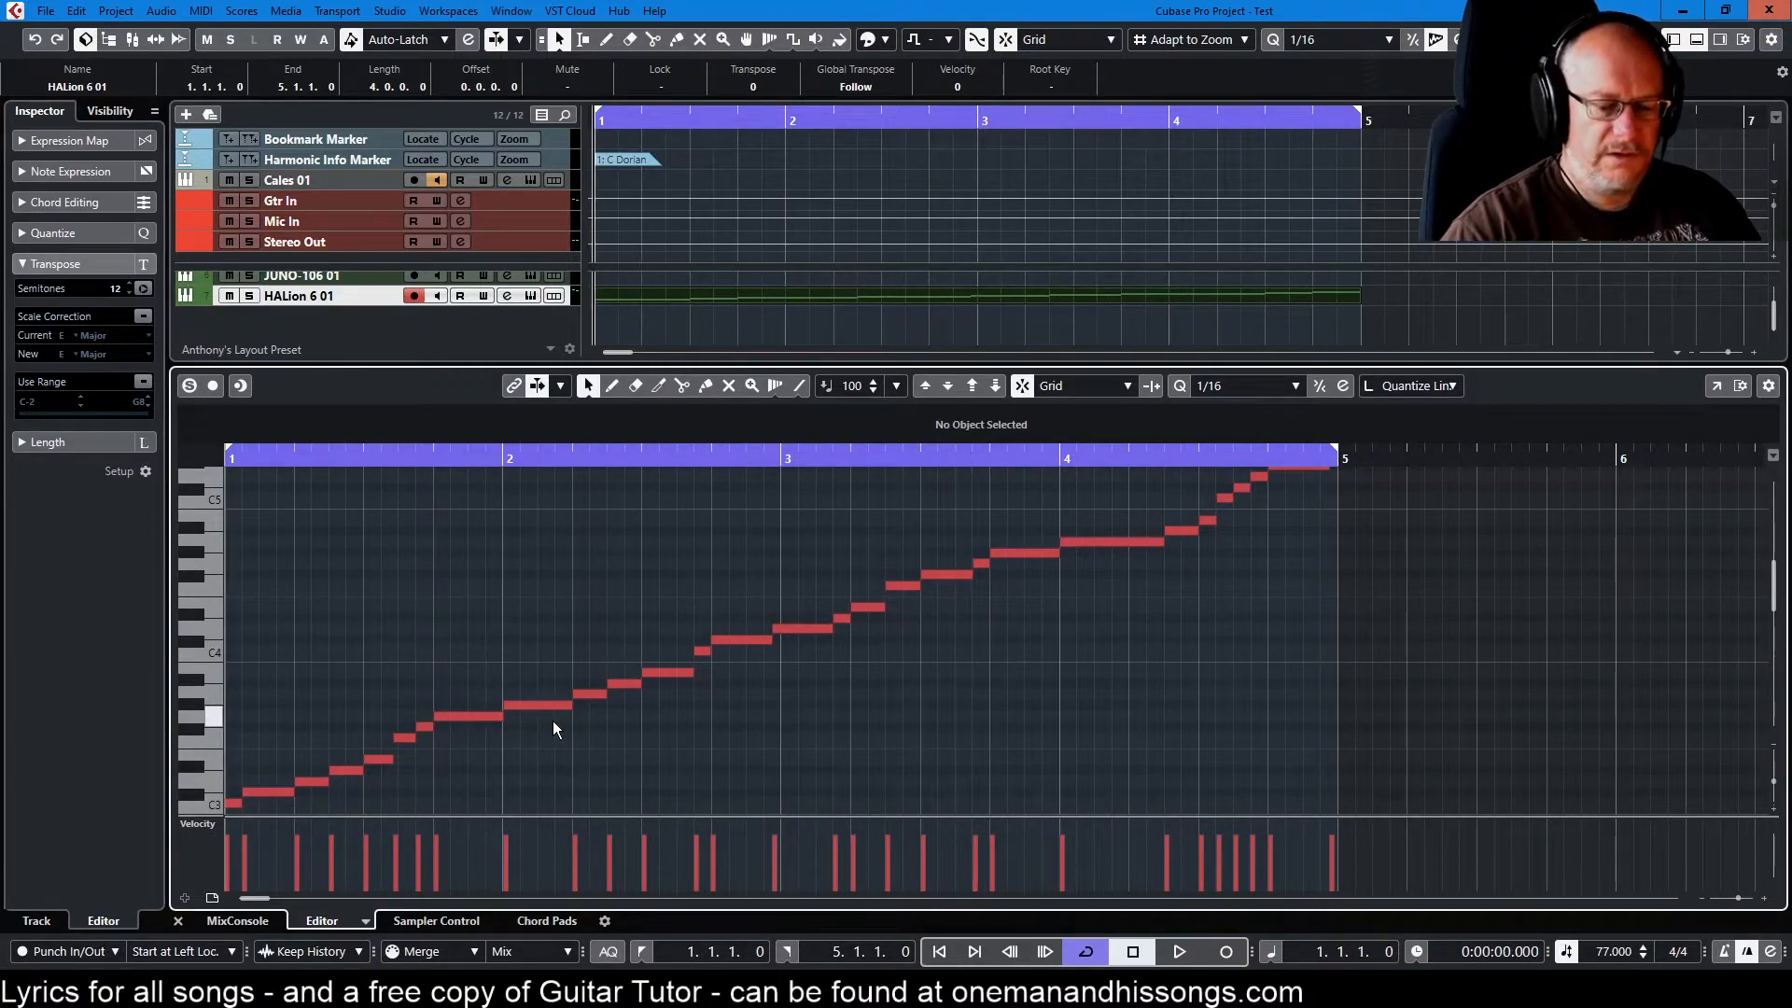
{"action": "key", "text": "space"}
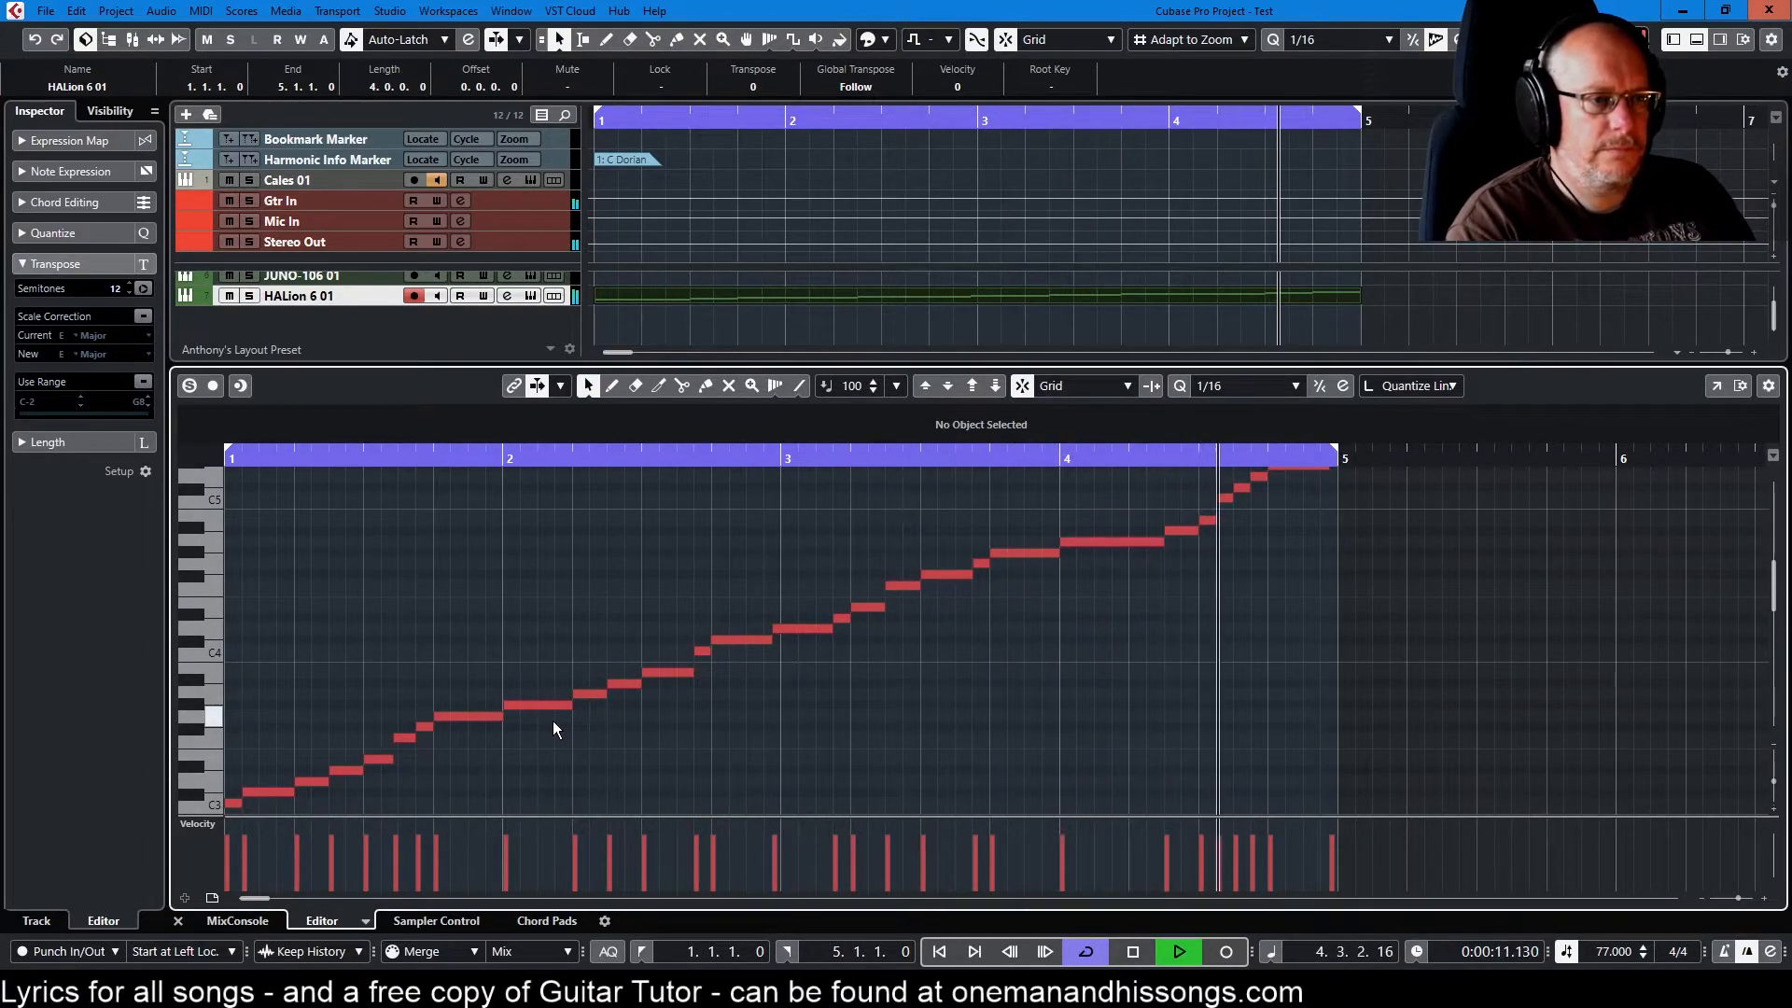
{"action": "key", "text": "space"}
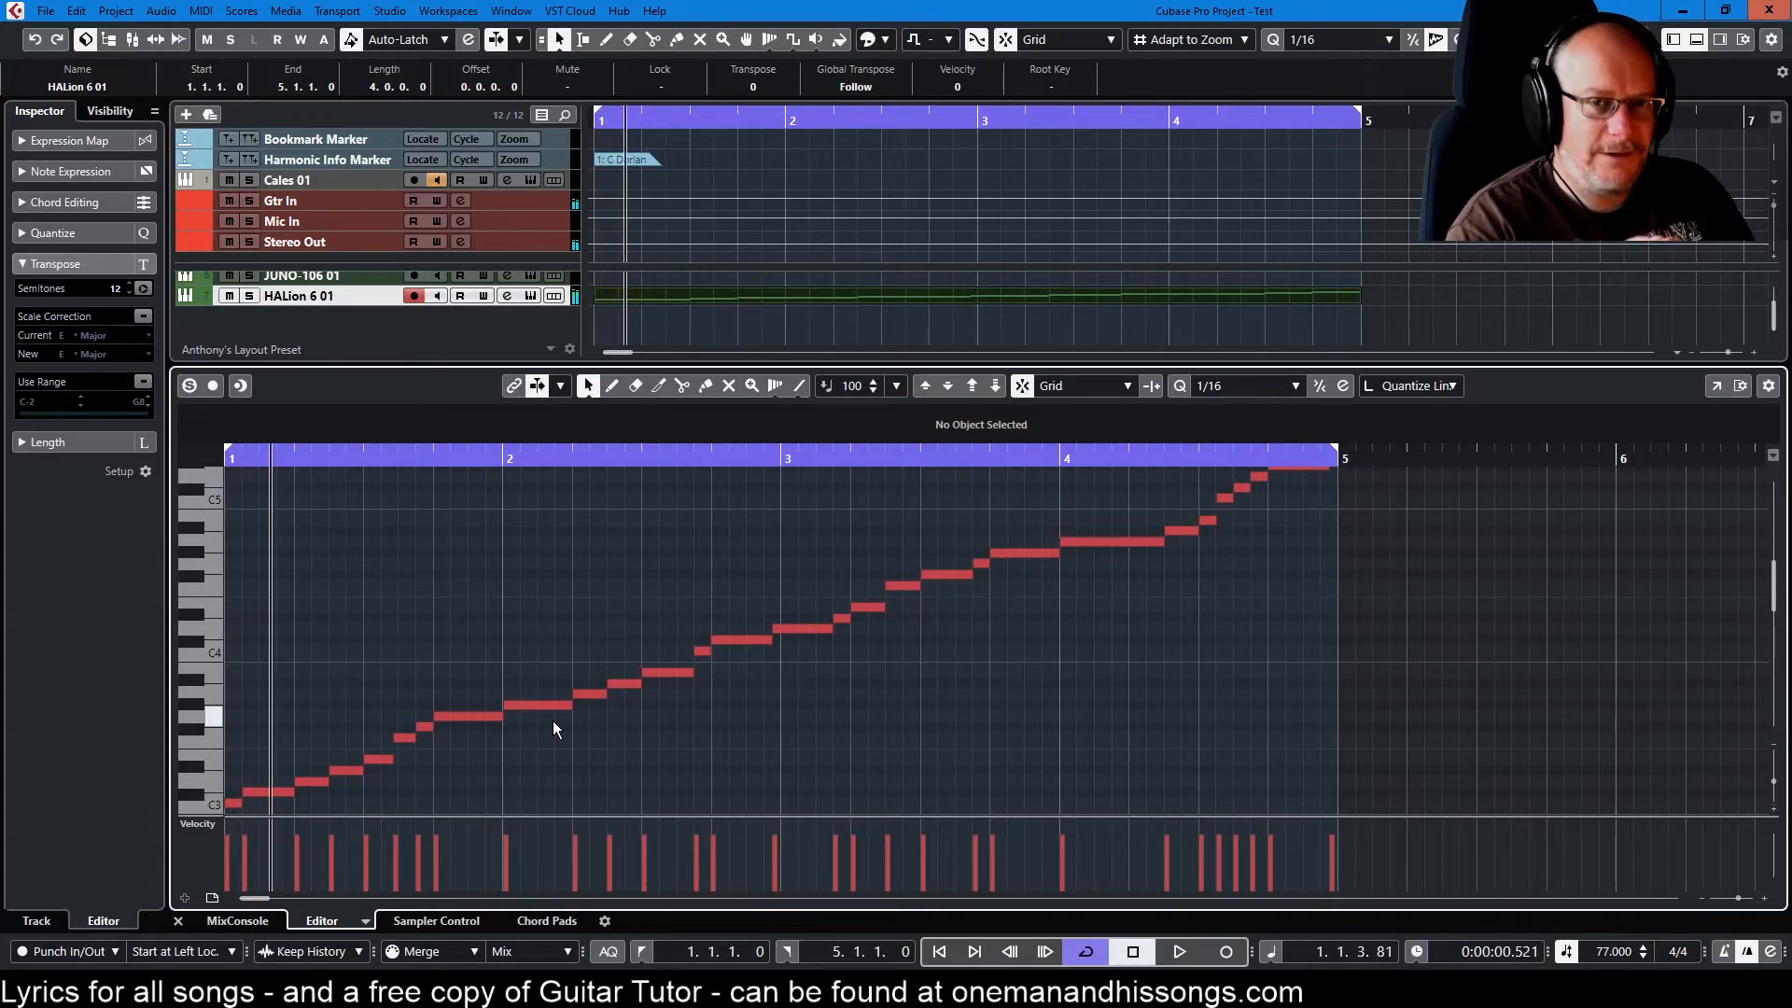
Erase the exported MIDI part from the HALion 6 01 track.
{"action": "scroll", "coordinate": [774, 646], "scroll_direction": "up", "scroll_amount": 3}
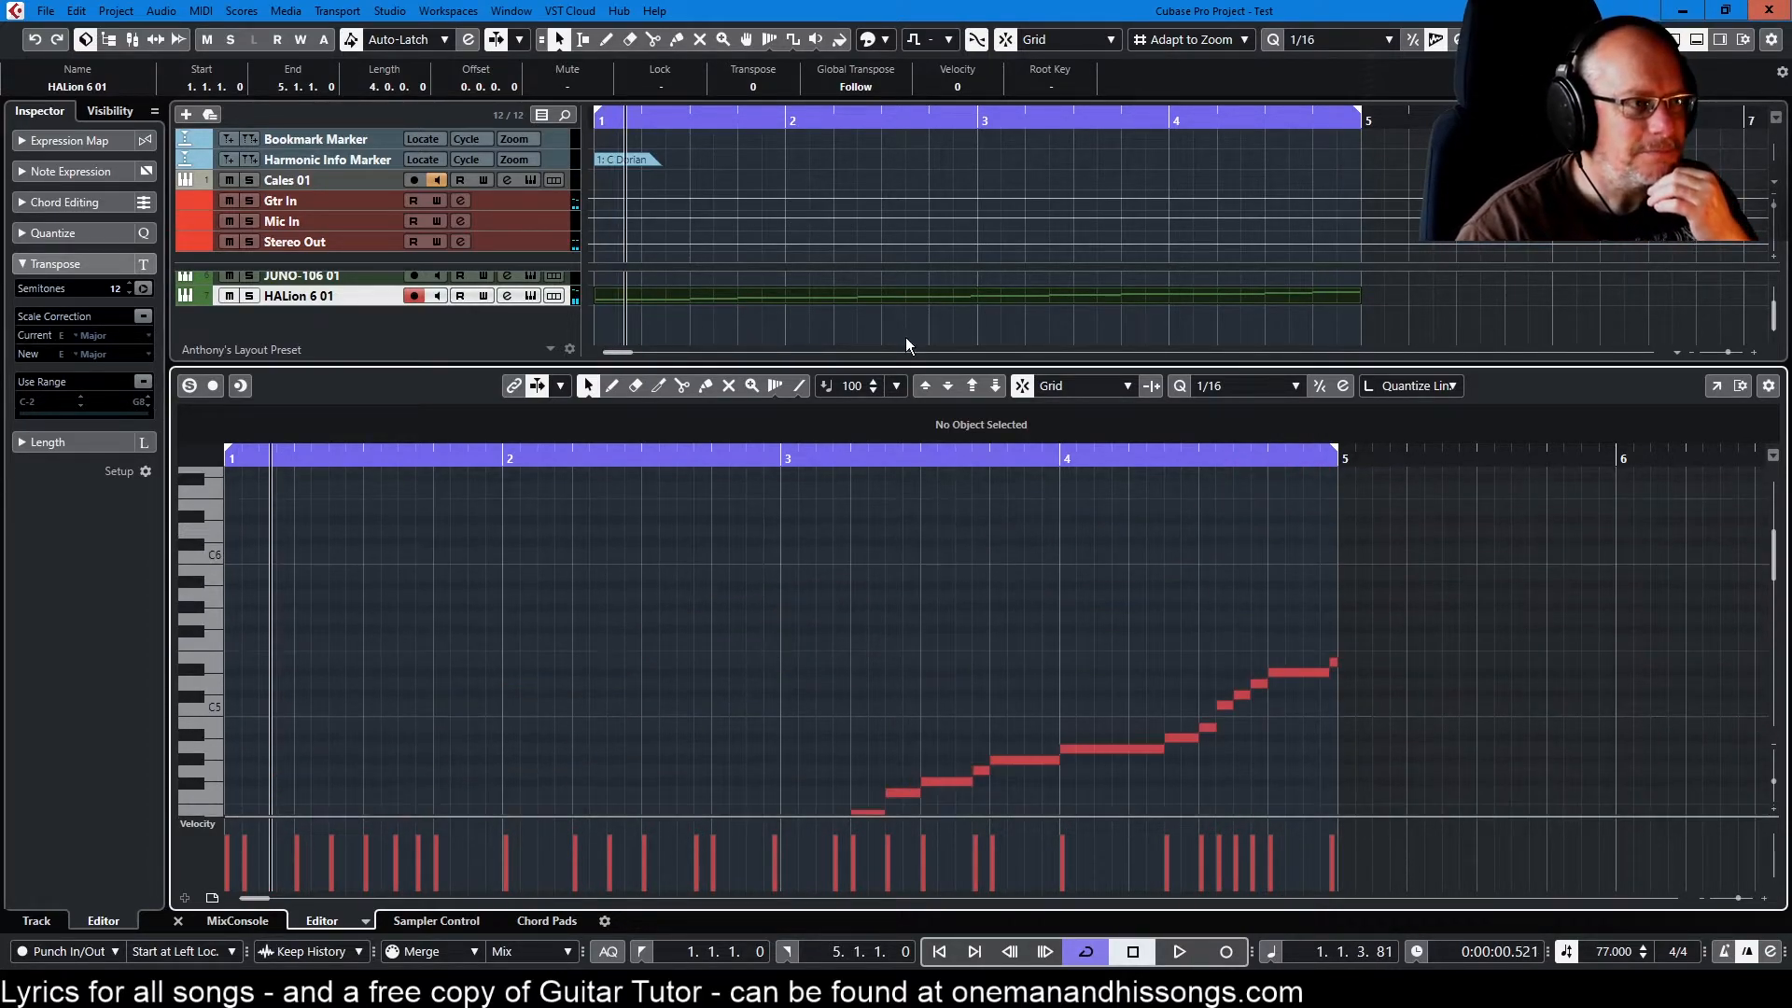
{"action": "right_click", "coordinate": [1017, 308]}
{"action": "left_click", "coordinate": [995, 320]}
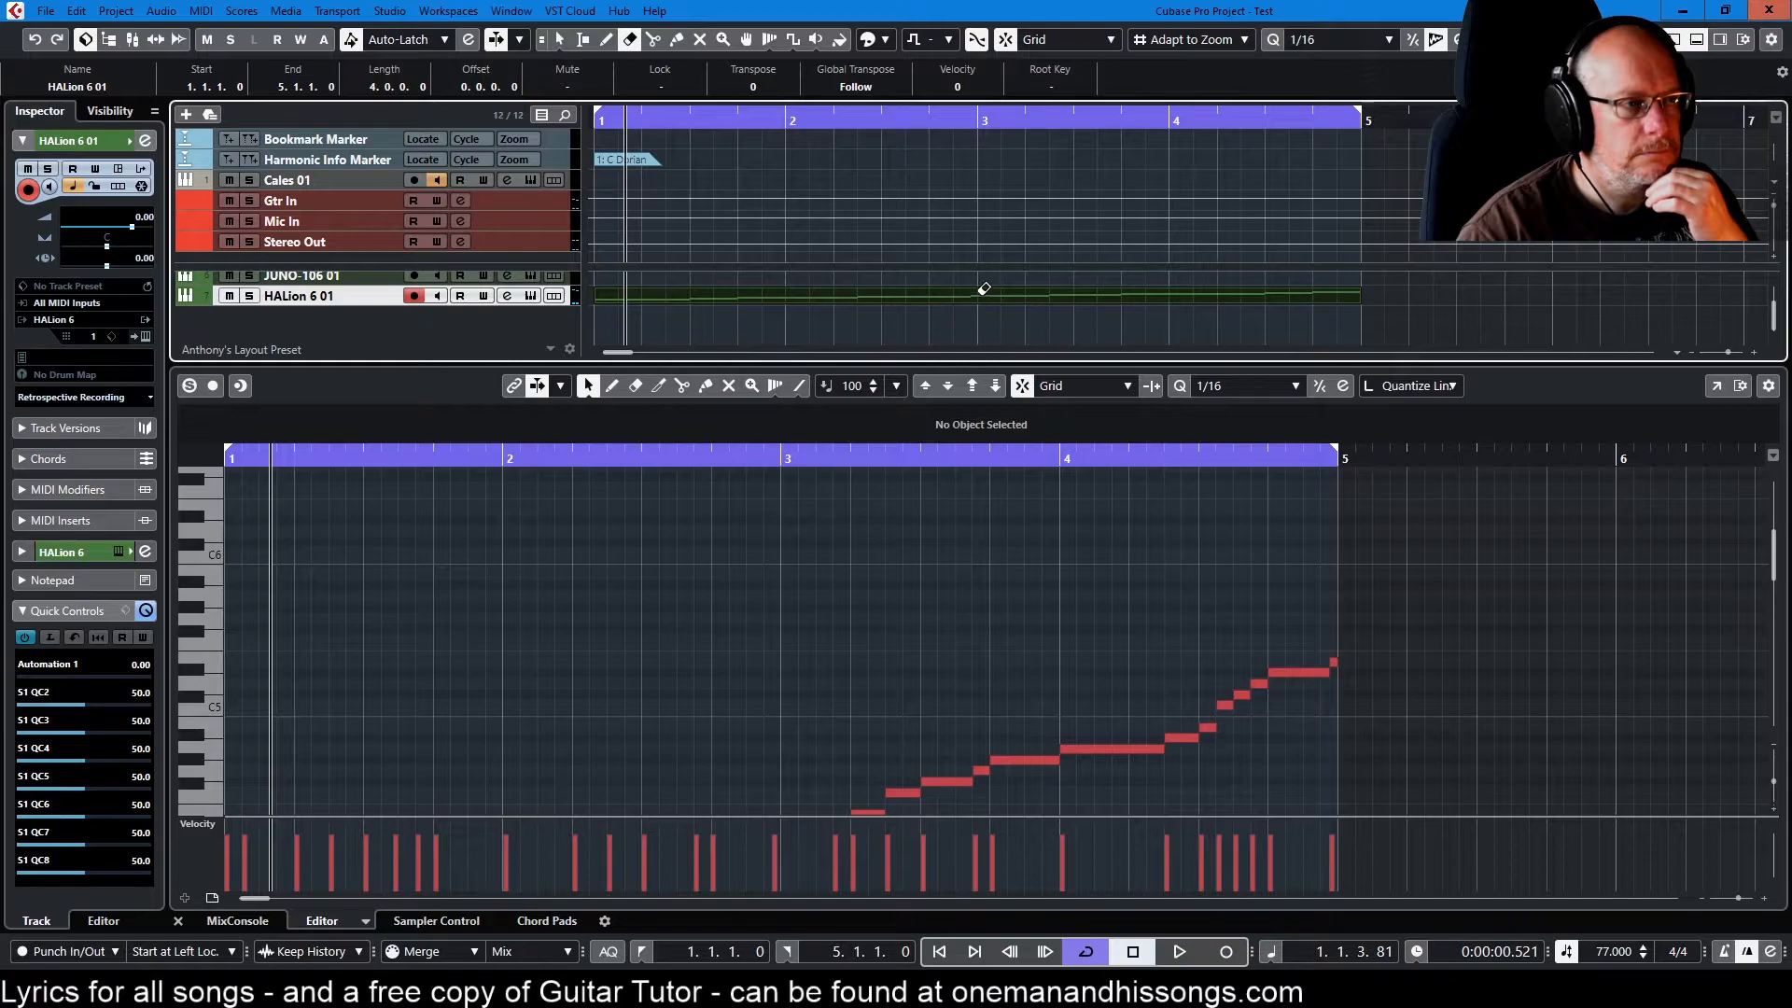
{"action": "left_click", "coordinate": [973, 292]}
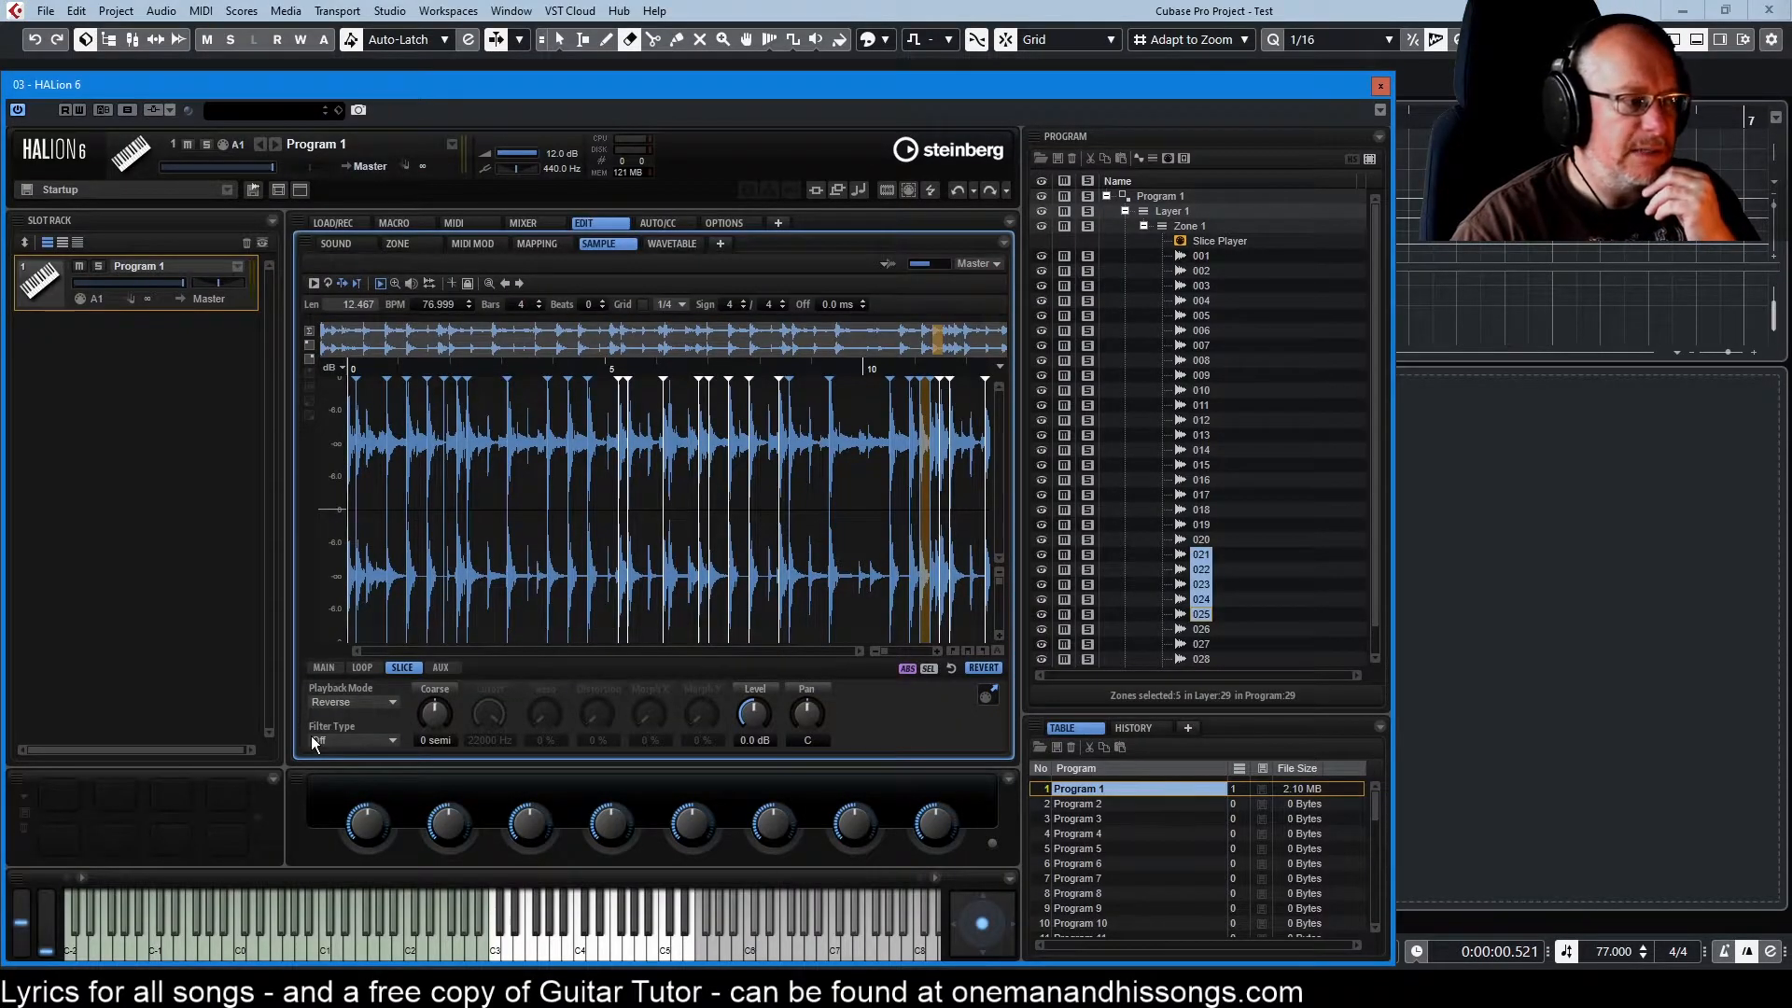
Set slices 004 through 012 to the Classic filter type and lower their cutoff to 235 Hz.
{"action": "left_click", "coordinate": [328, 739]}
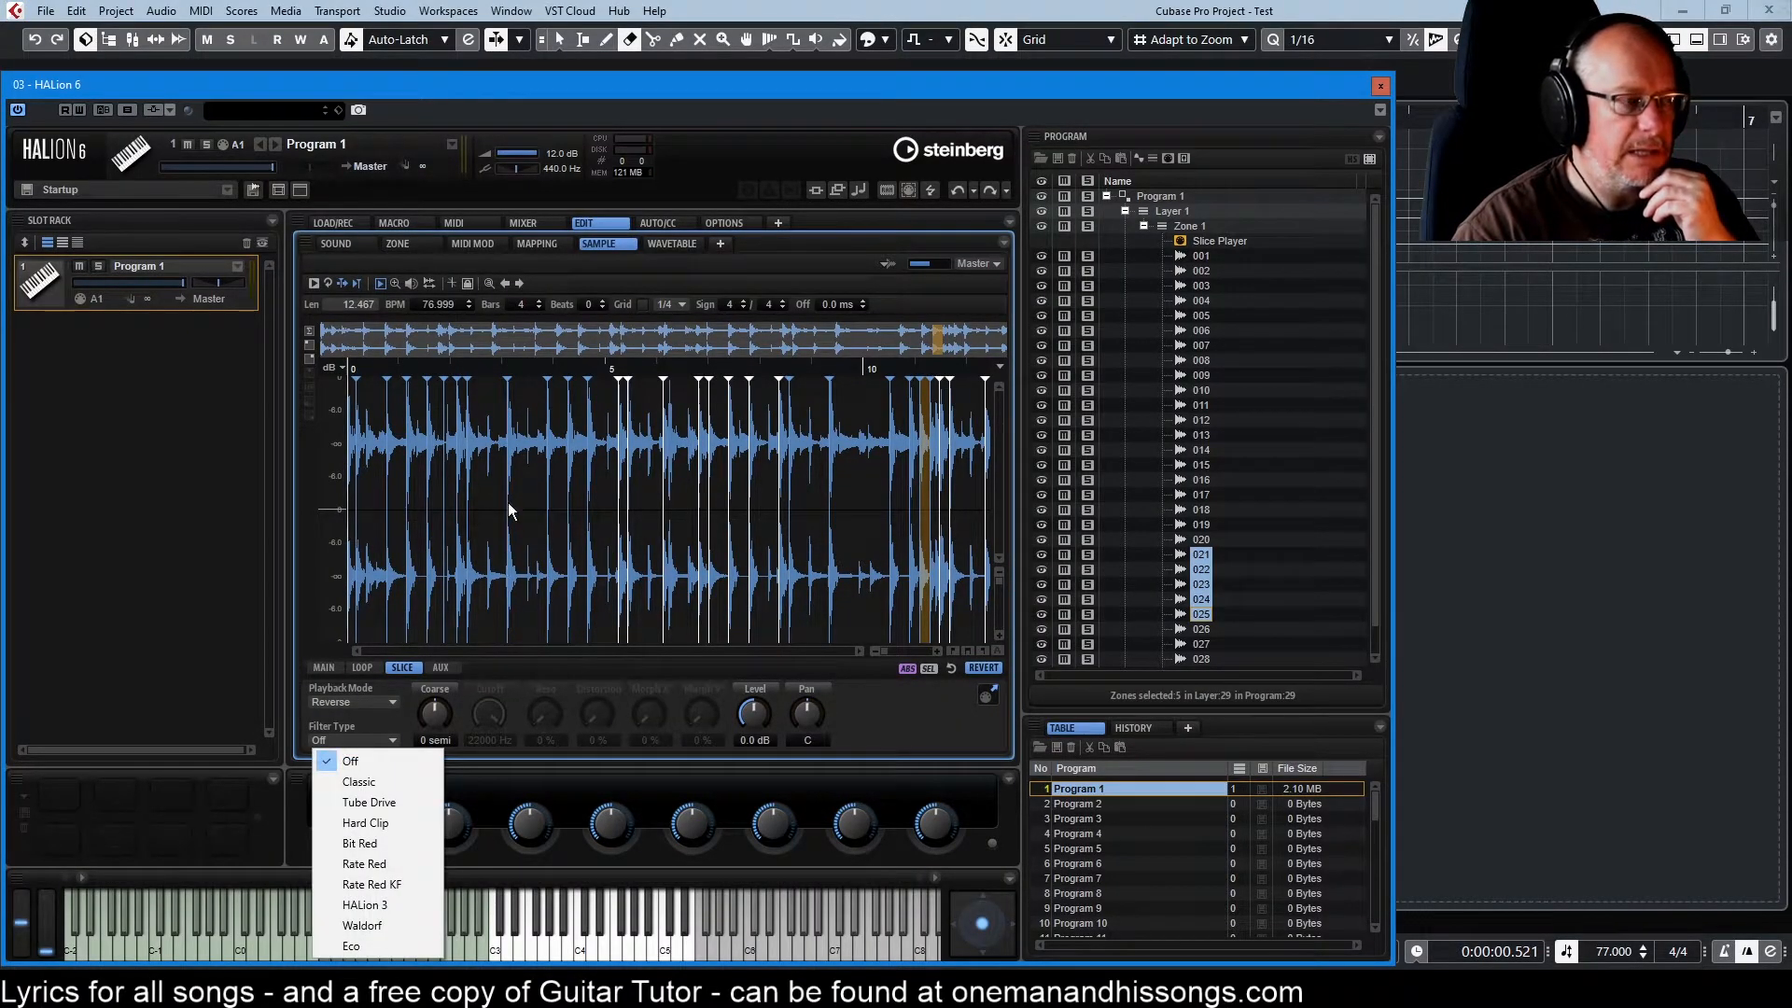
{"action": "left_click", "coordinate": [398, 478]}
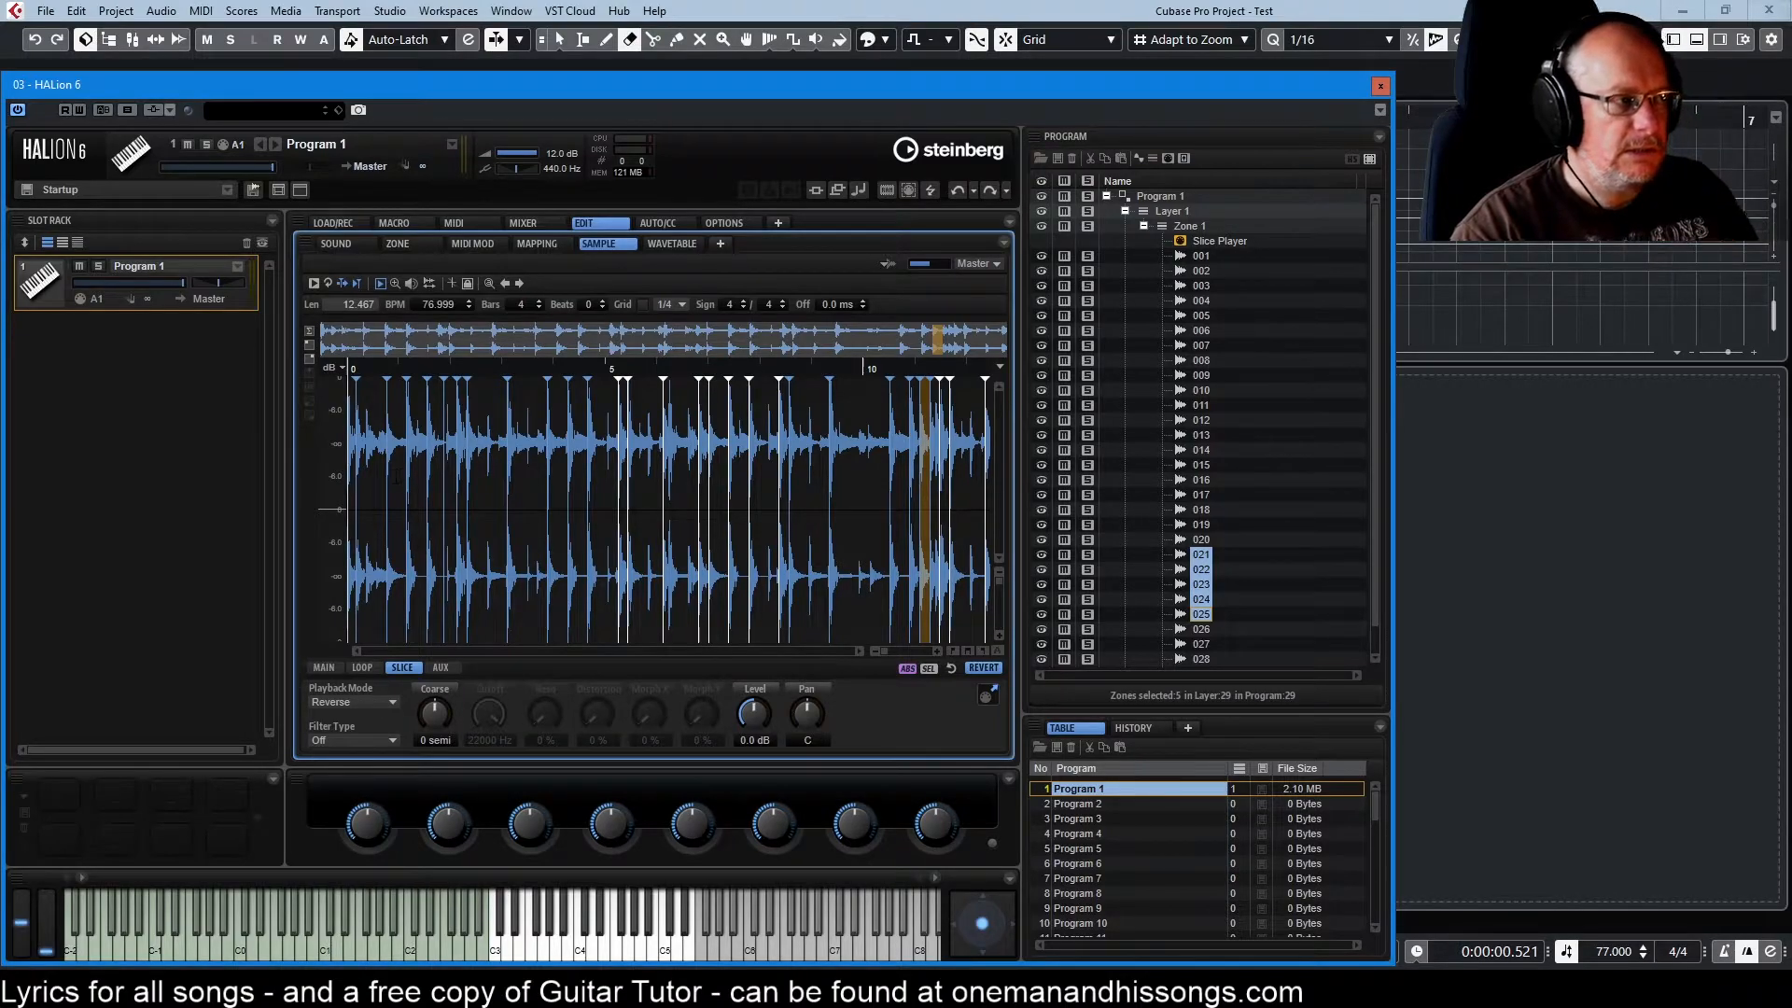
{"action": "left_click", "coordinate": [487, 485]}
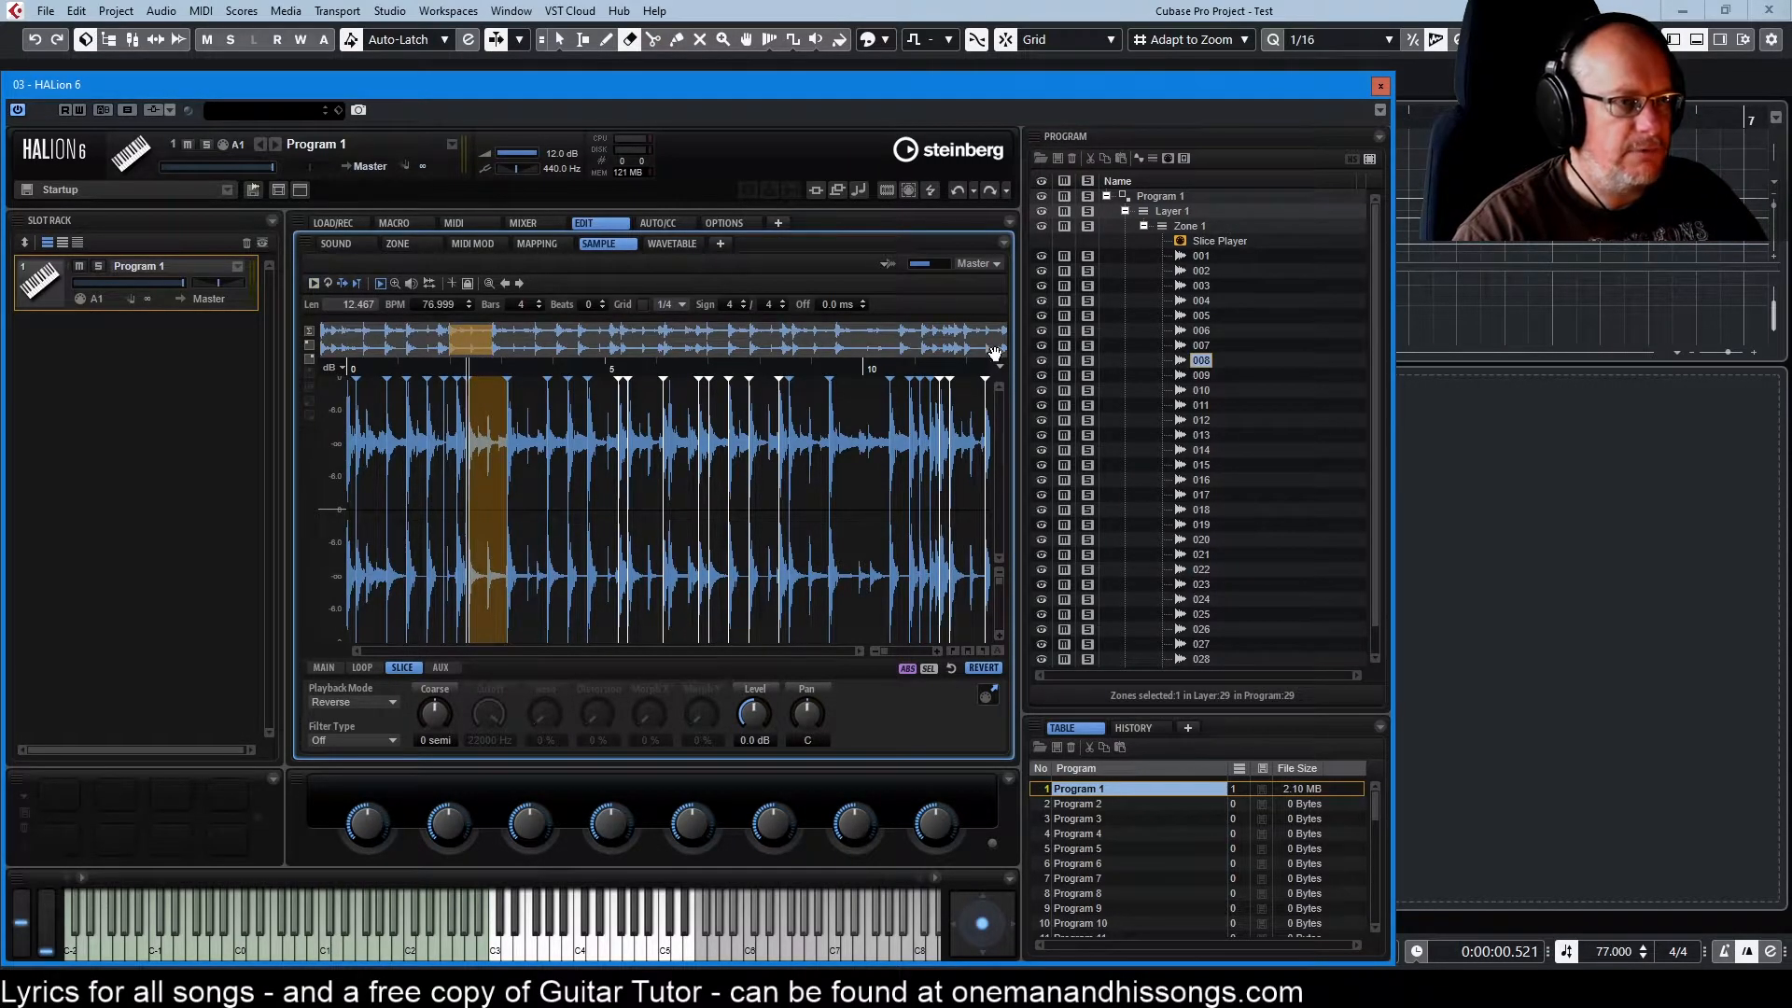
{"action": "left_click", "coordinate": [1183, 299]}
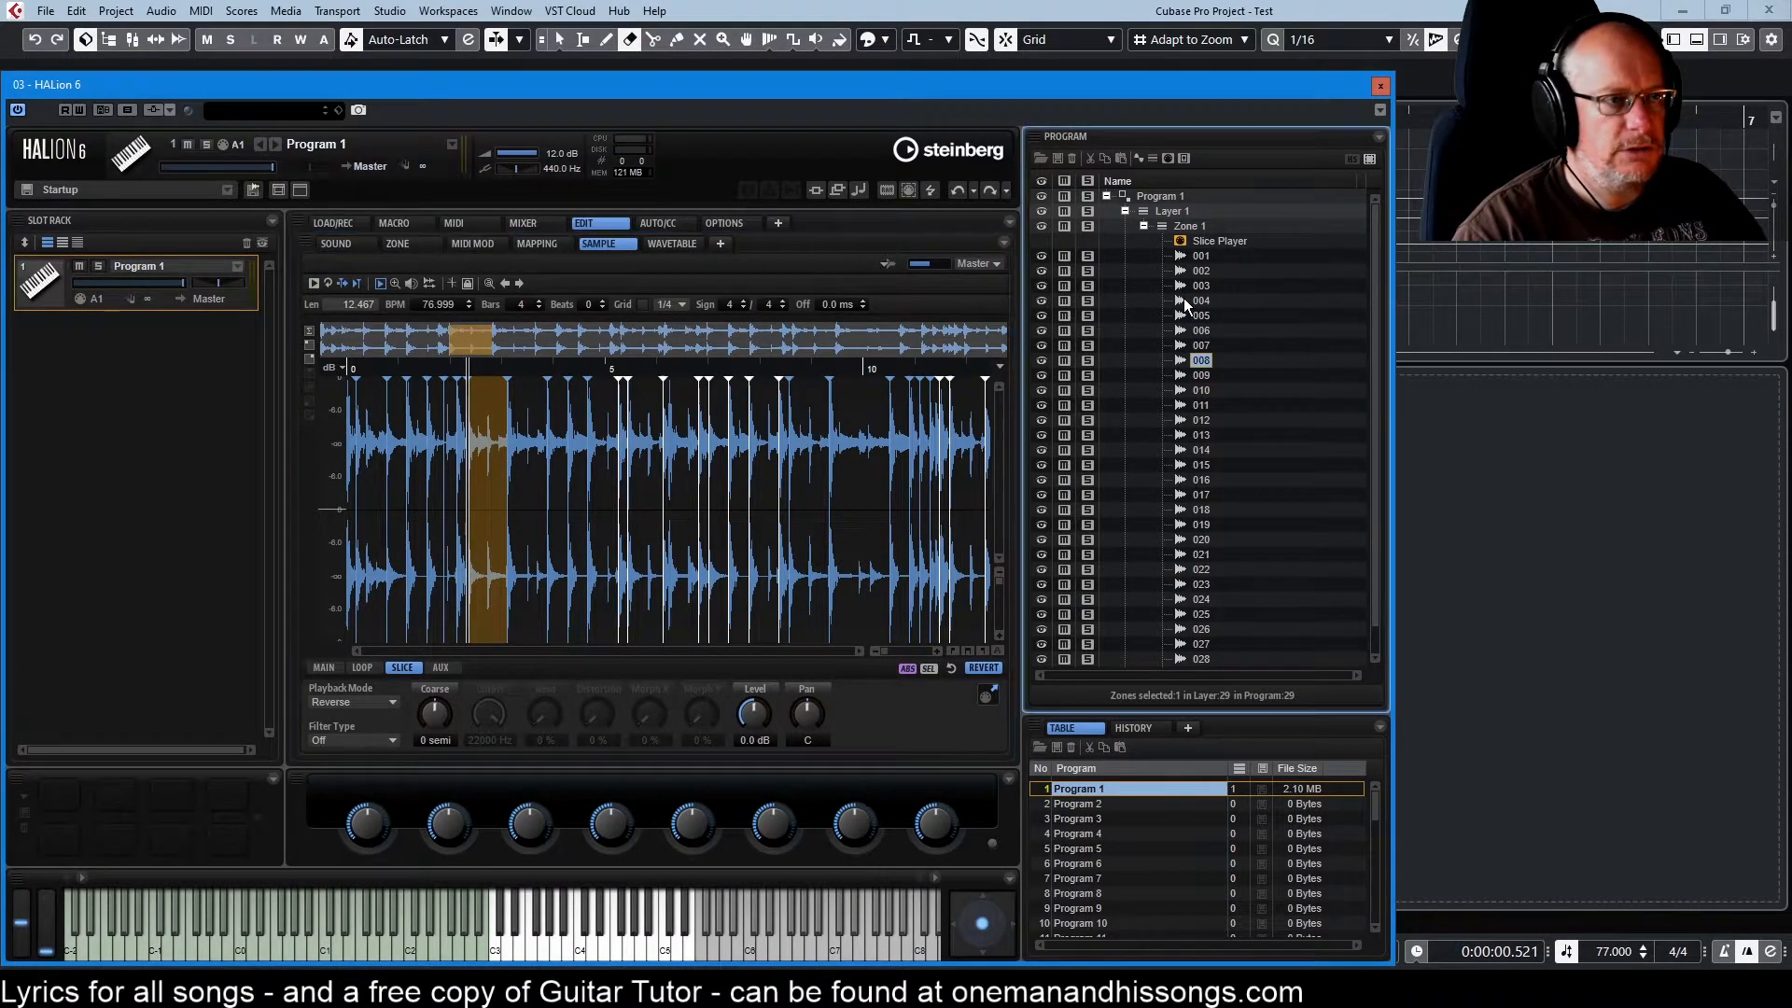
{"action": "left_click", "coordinate": [1169, 419], "text": "shift"}
{"action": "left_click", "coordinate": [329, 739]}
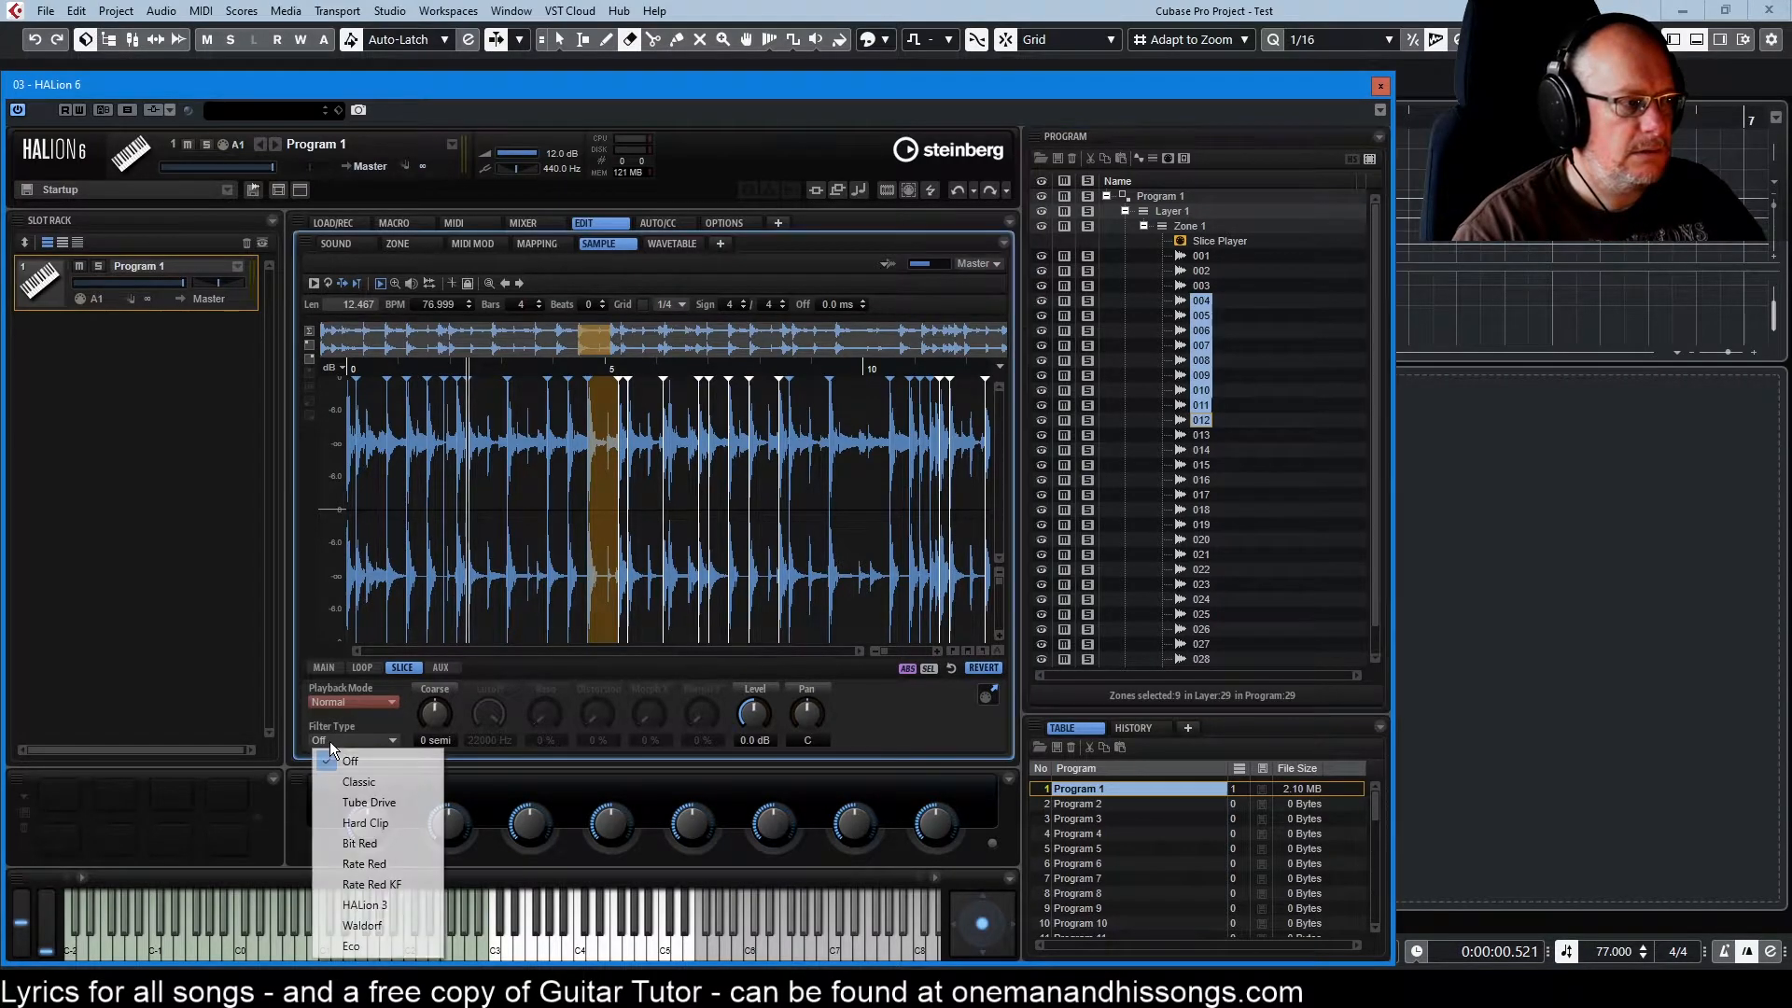
{"action": "left_click", "coordinate": [399, 778]}
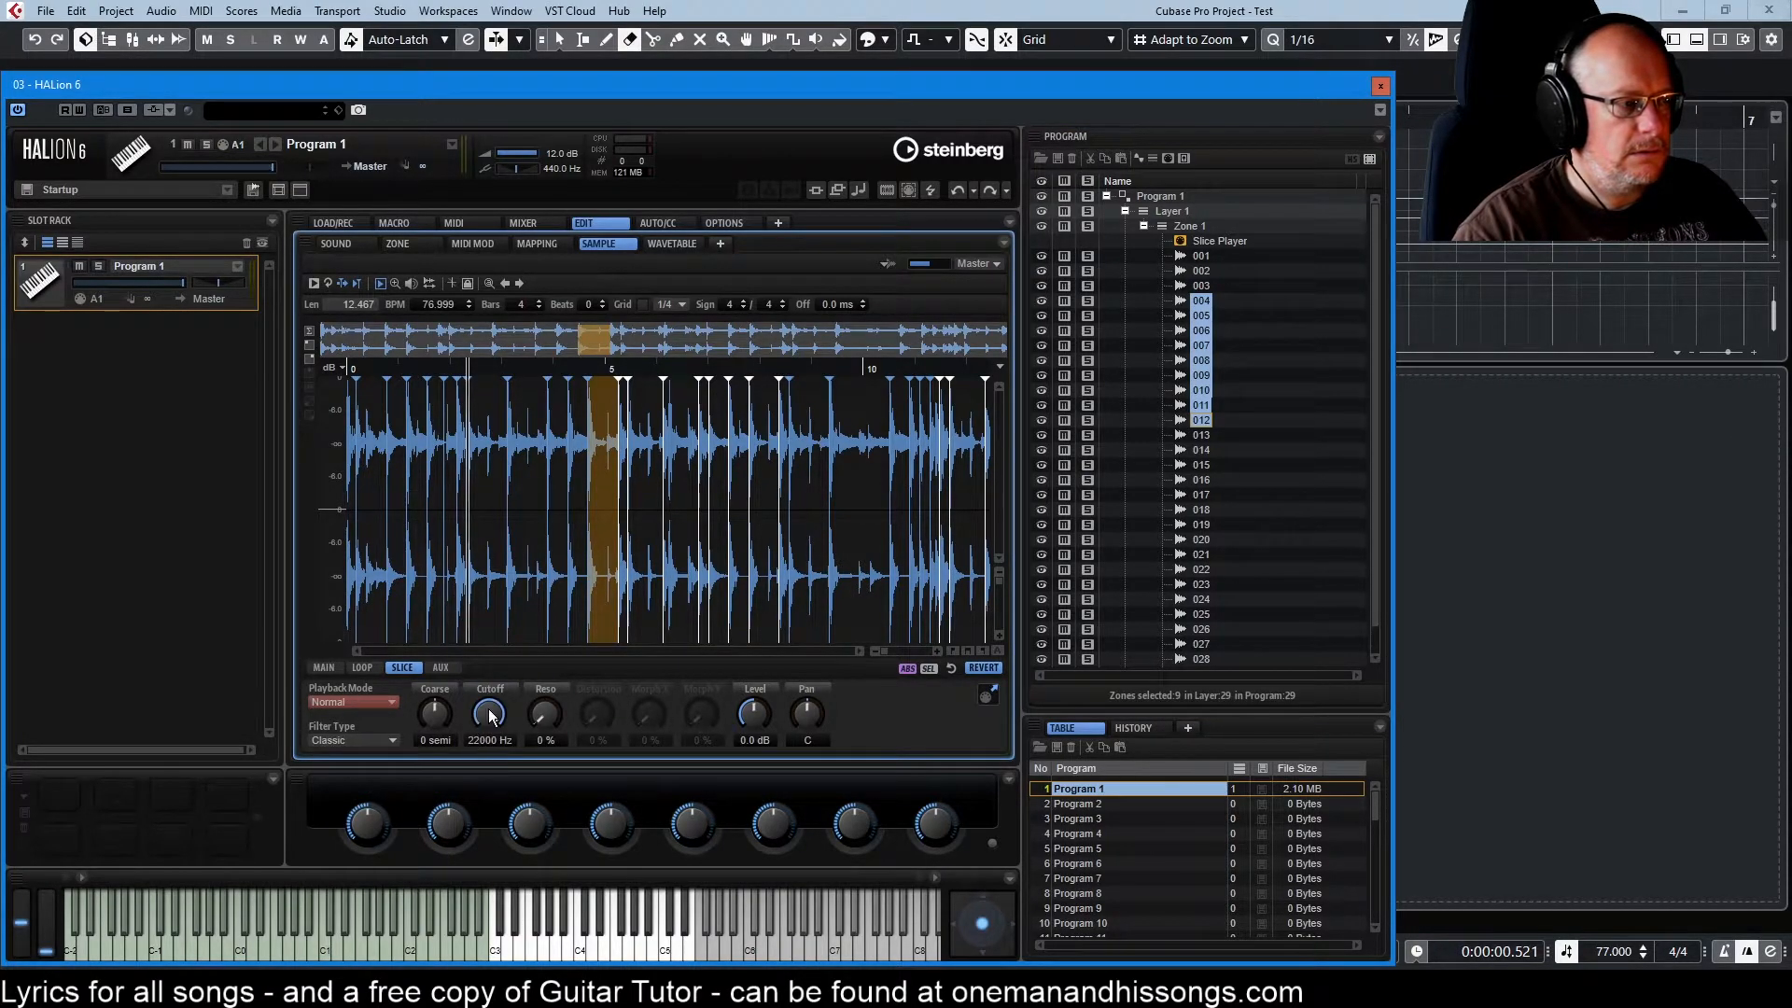
{"action": "left_click_drag", "start_coordinate": [505, 774], "coordinate": [517, 844]}
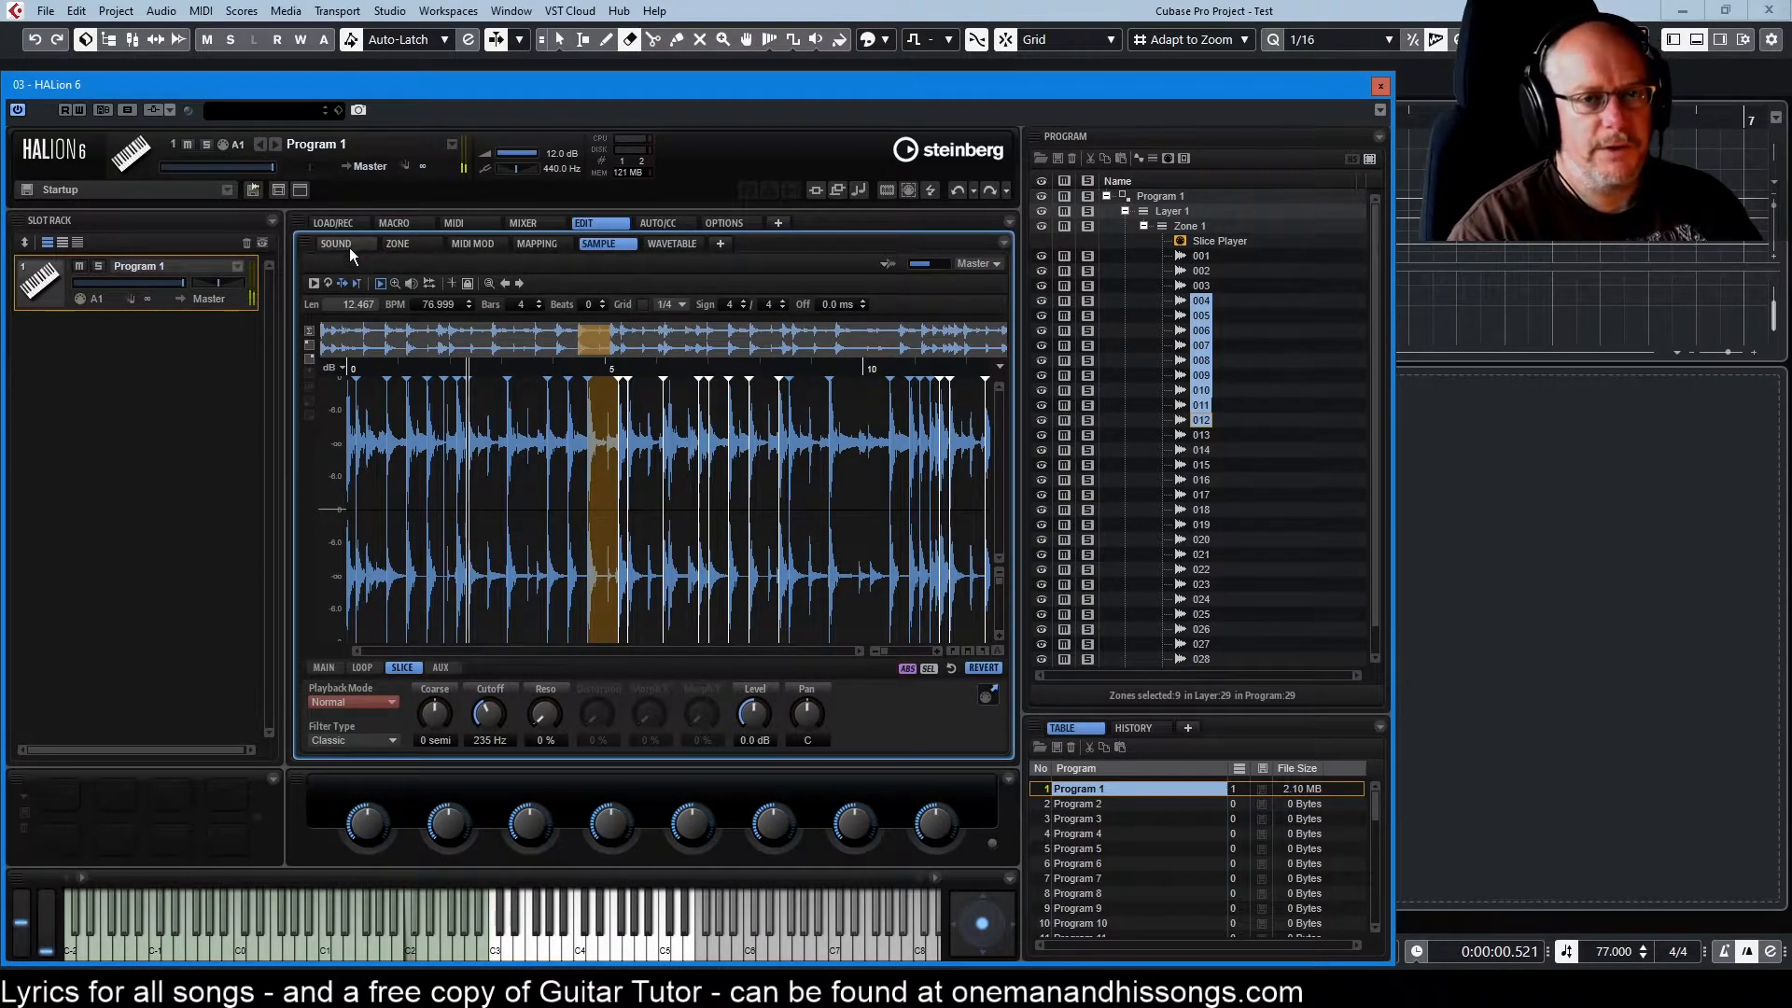
Revert the slicing of Zone 1, reapply it to regenerate the slices, and expand the zone's slice list.
{"action": "left_click", "coordinate": [1201, 456]}
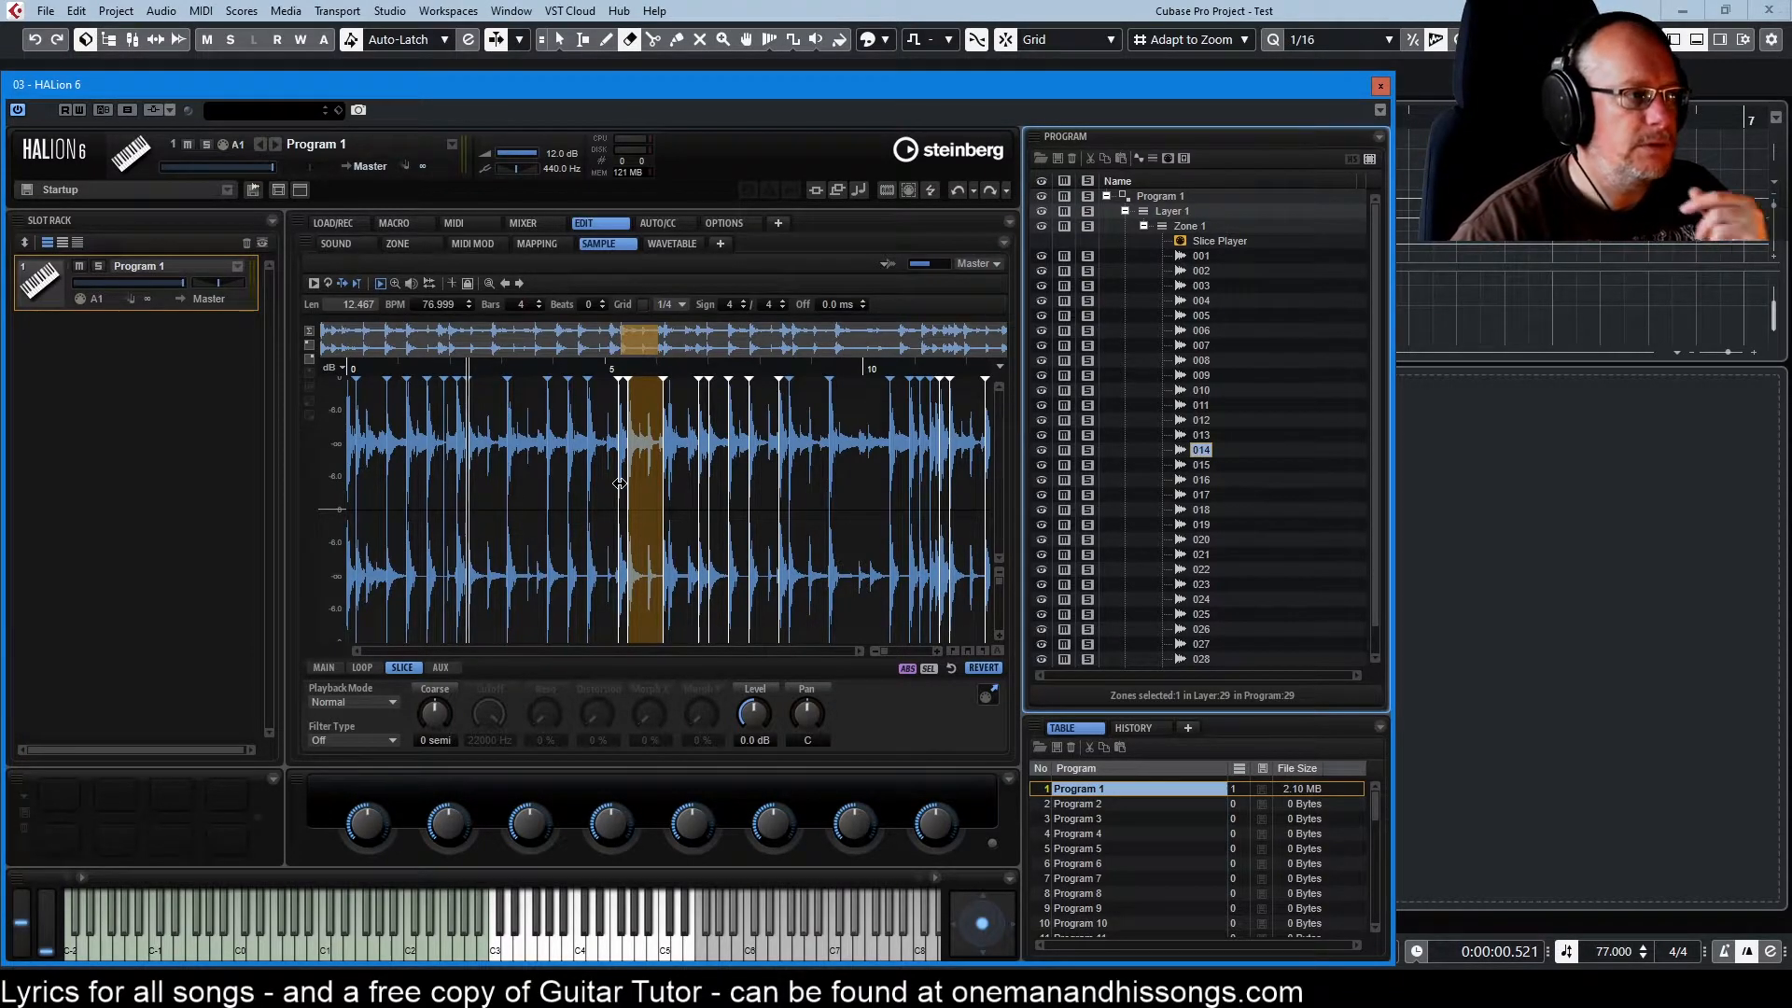
{"action": "left_click", "coordinate": [982, 669]}
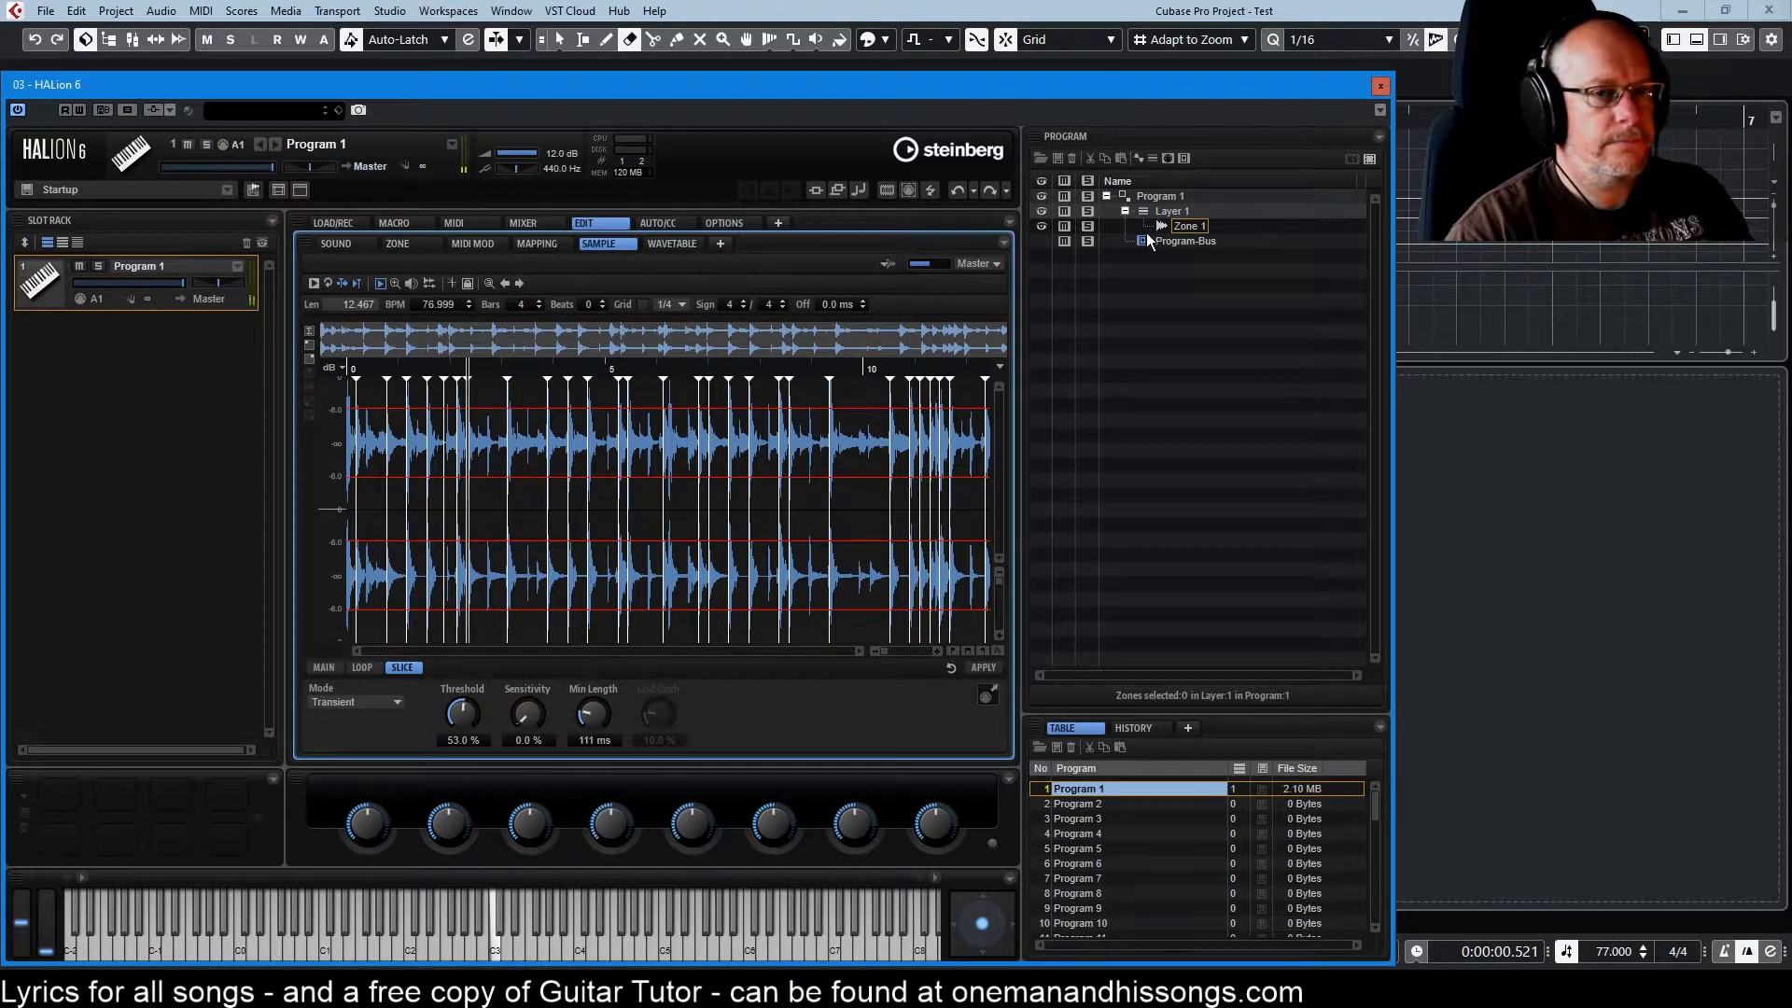
{"action": "left_click", "coordinate": [982, 668]}
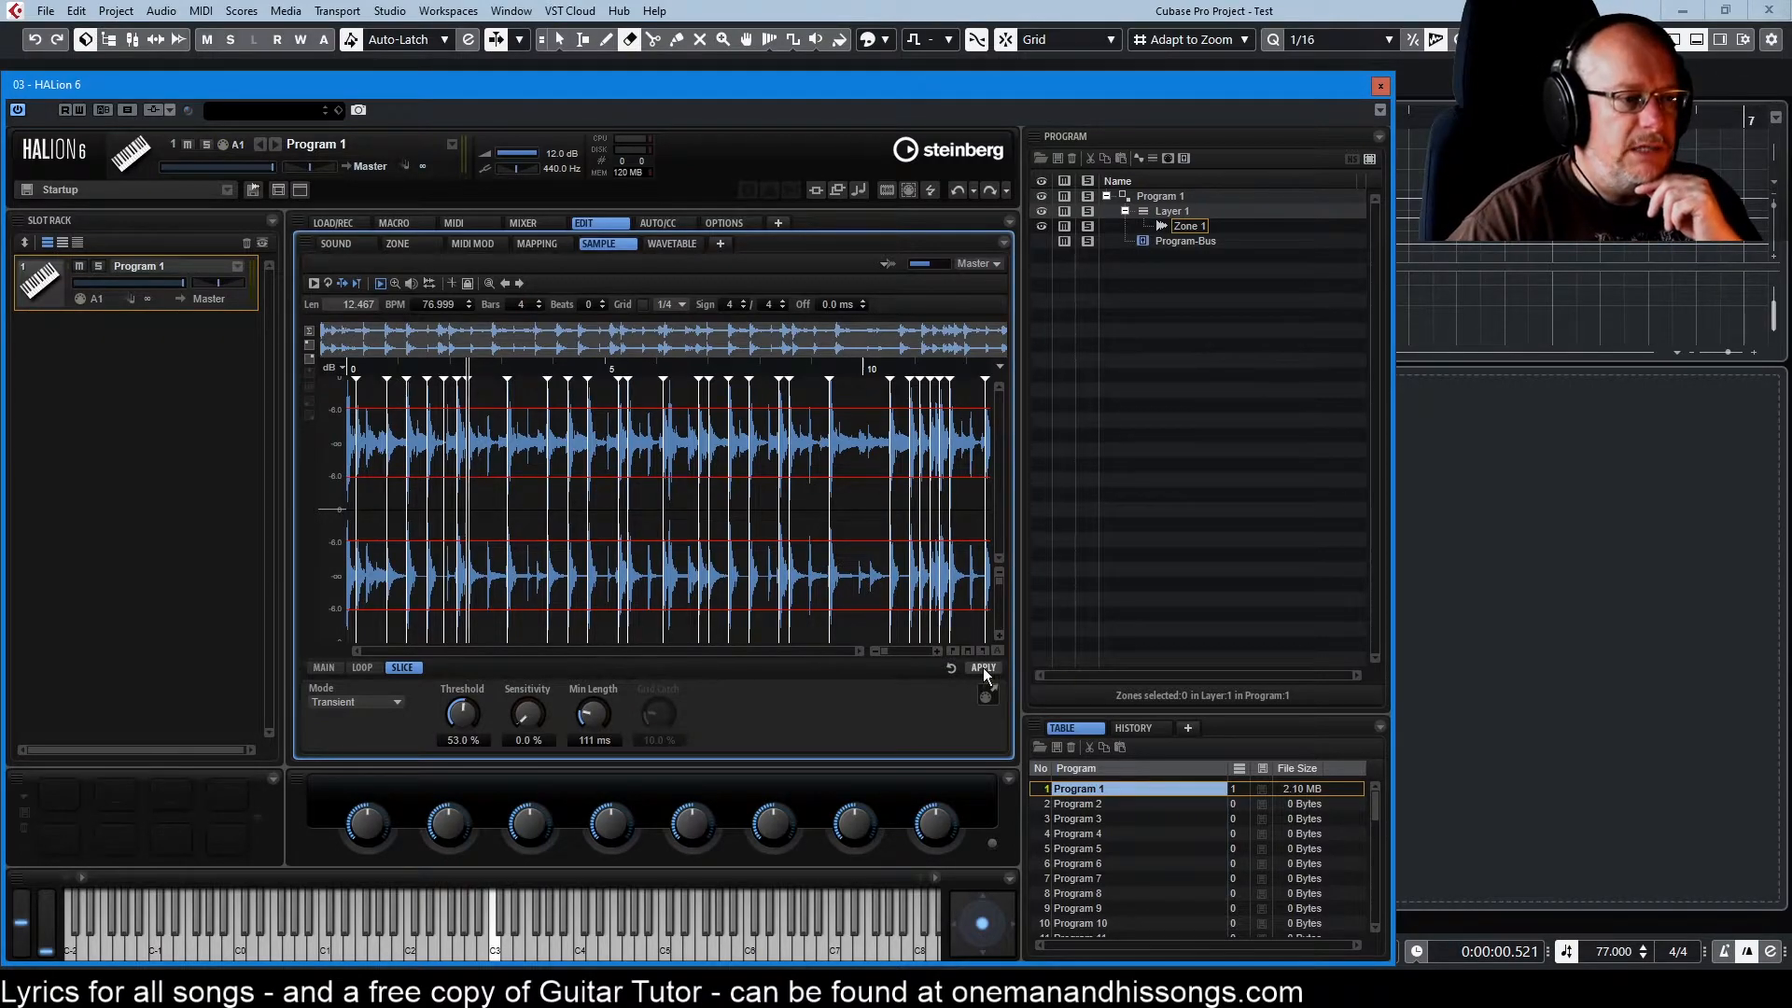
{"action": "left_click", "coordinate": [1144, 226]}
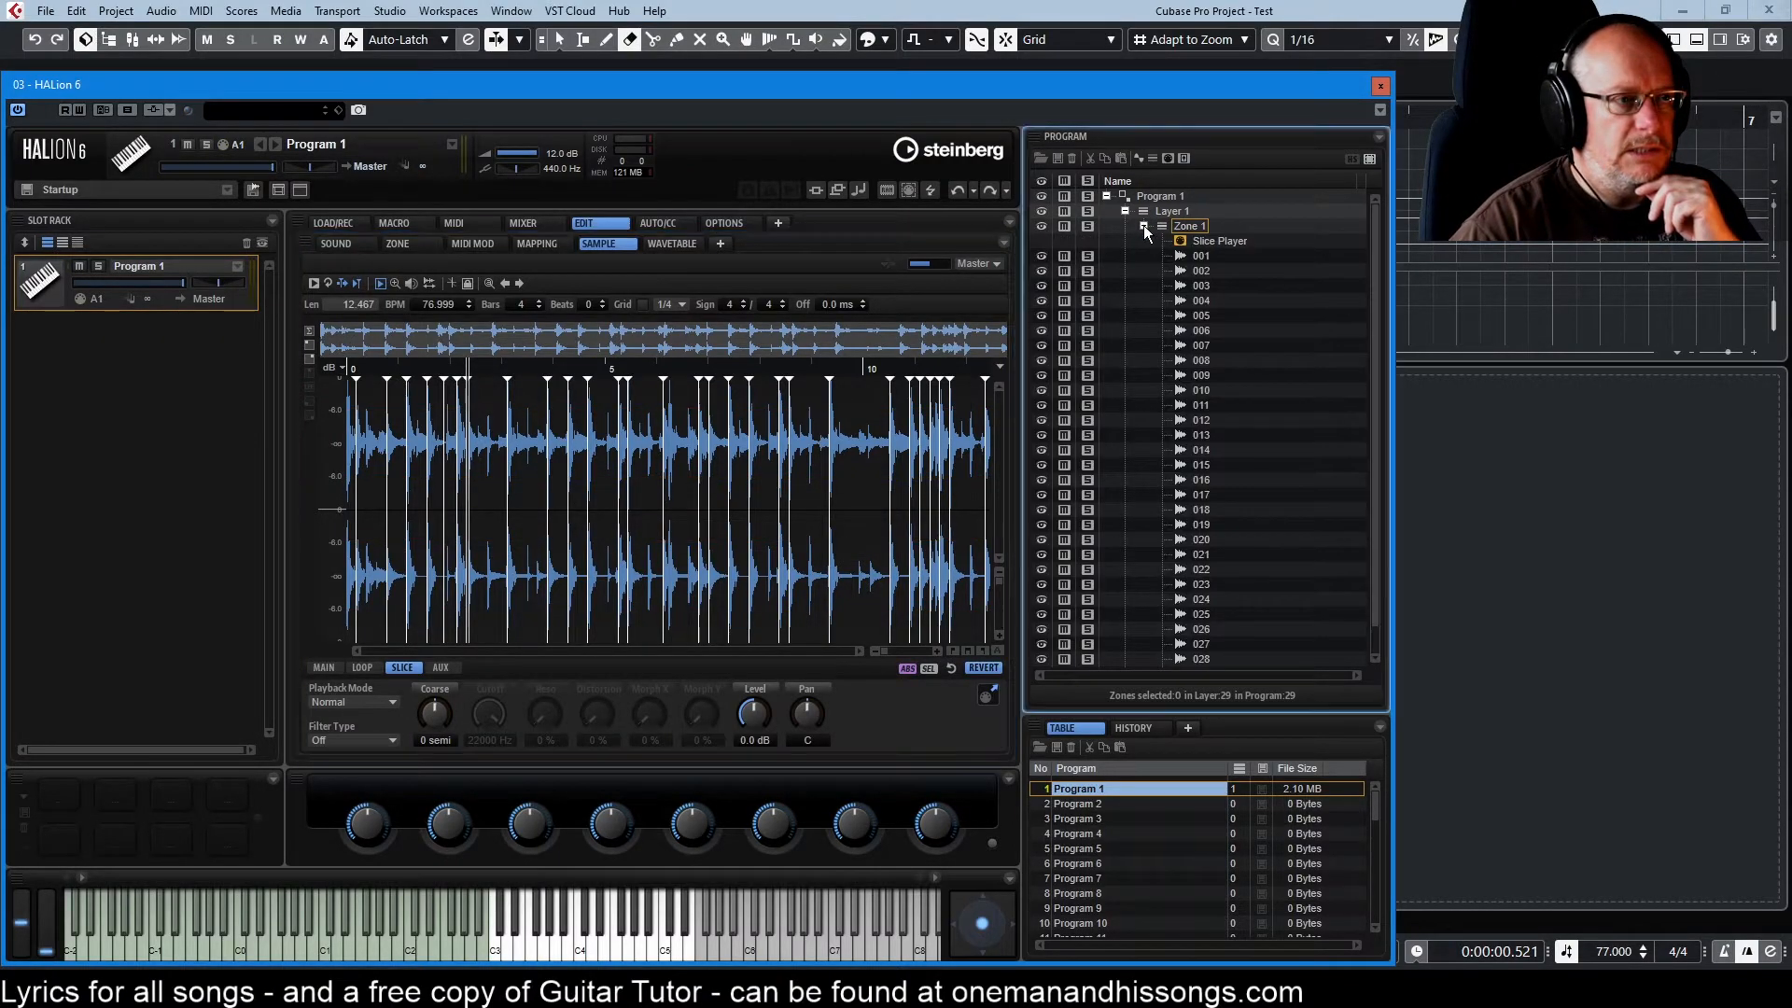
Check the playback mode and filter type of regenerated slices 003, 006 and 009.
{"action": "left_click", "coordinate": [1199, 287]}
{"action": "left_click", "coordinate": [1199, 331]}
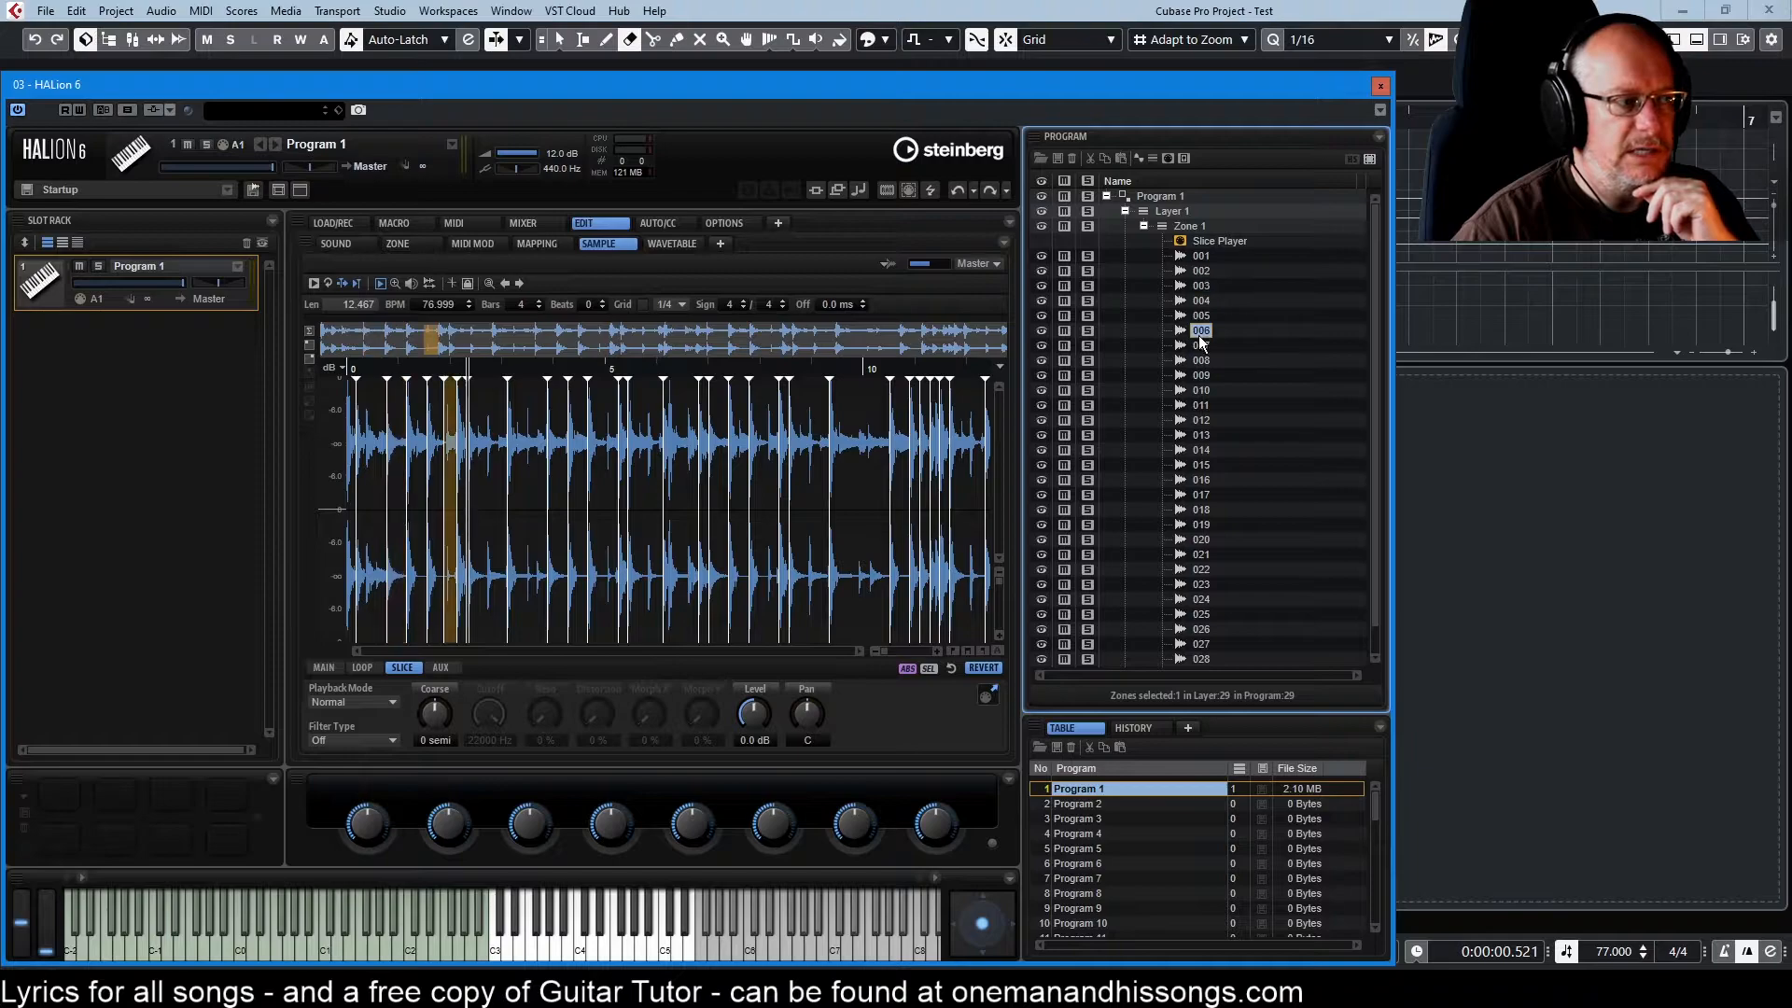
{"action": "left_click", "coordinate": [1198, 376]}
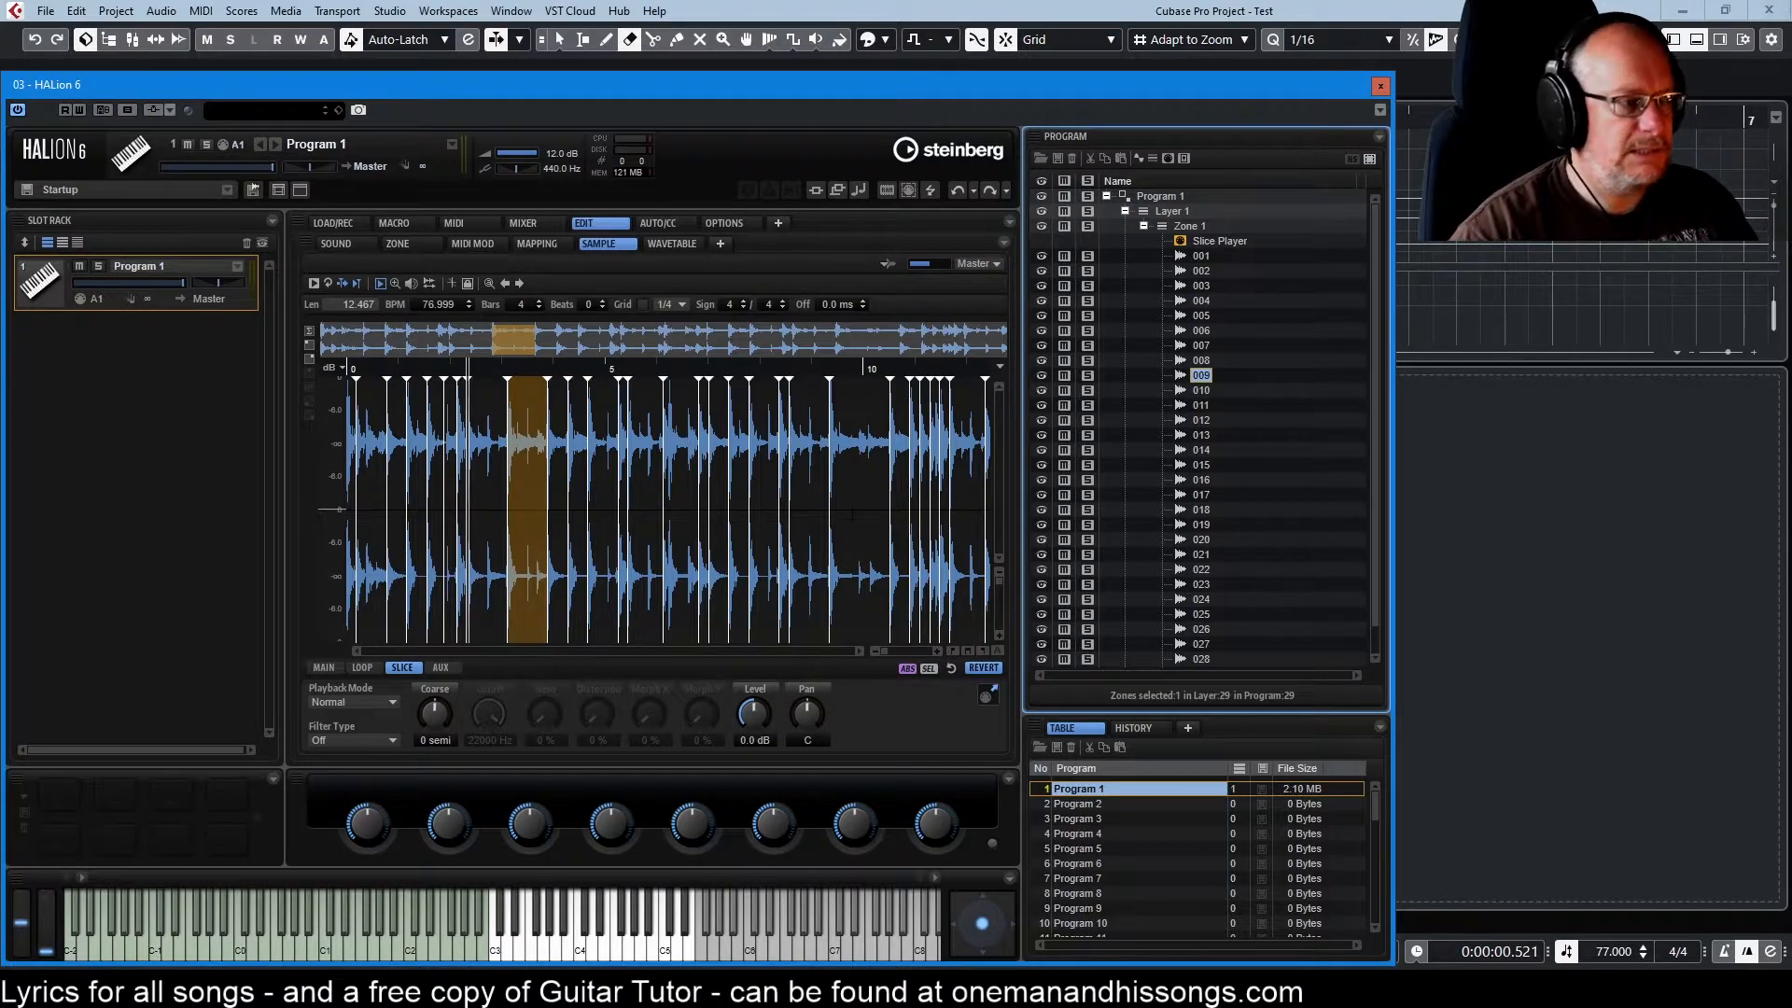
Show the sound settings of Zone 1's Slice Player and export its MIDI phrase to bar 1 of the HALion 6 01 track.
{"action": "left_click", "coordinate": [1224, 243]}
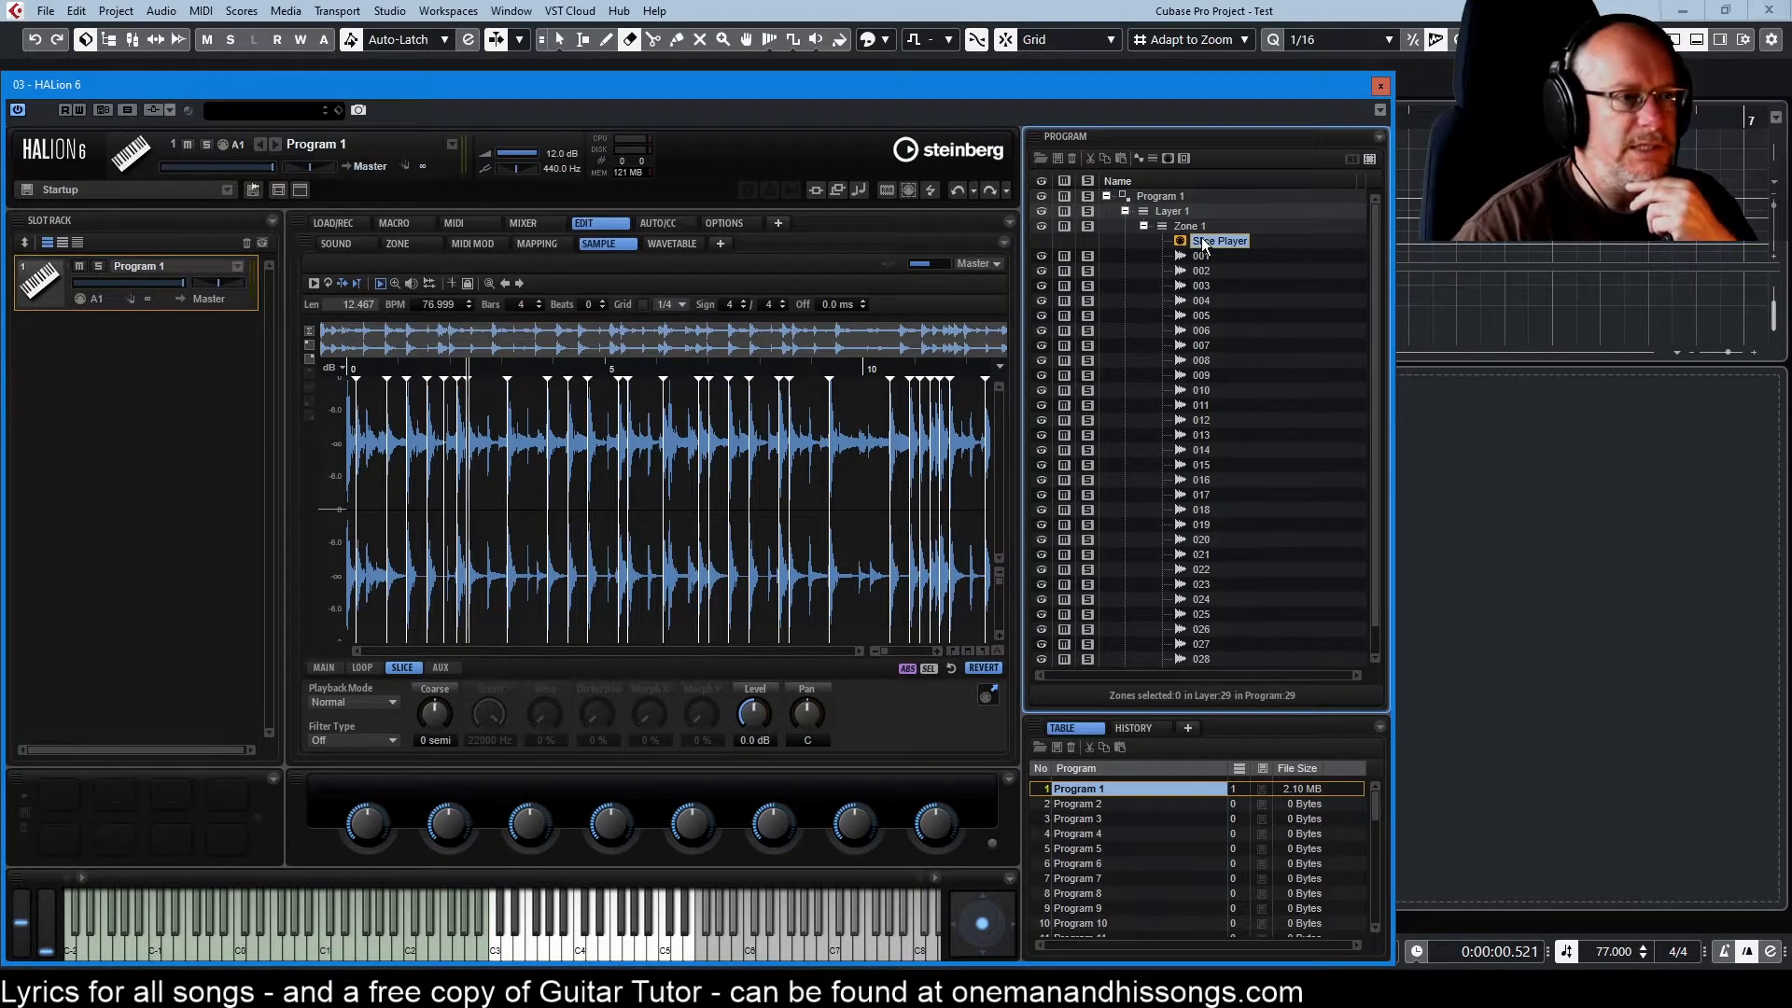
{"action": "left_click", "coordinate": [334, 246]}
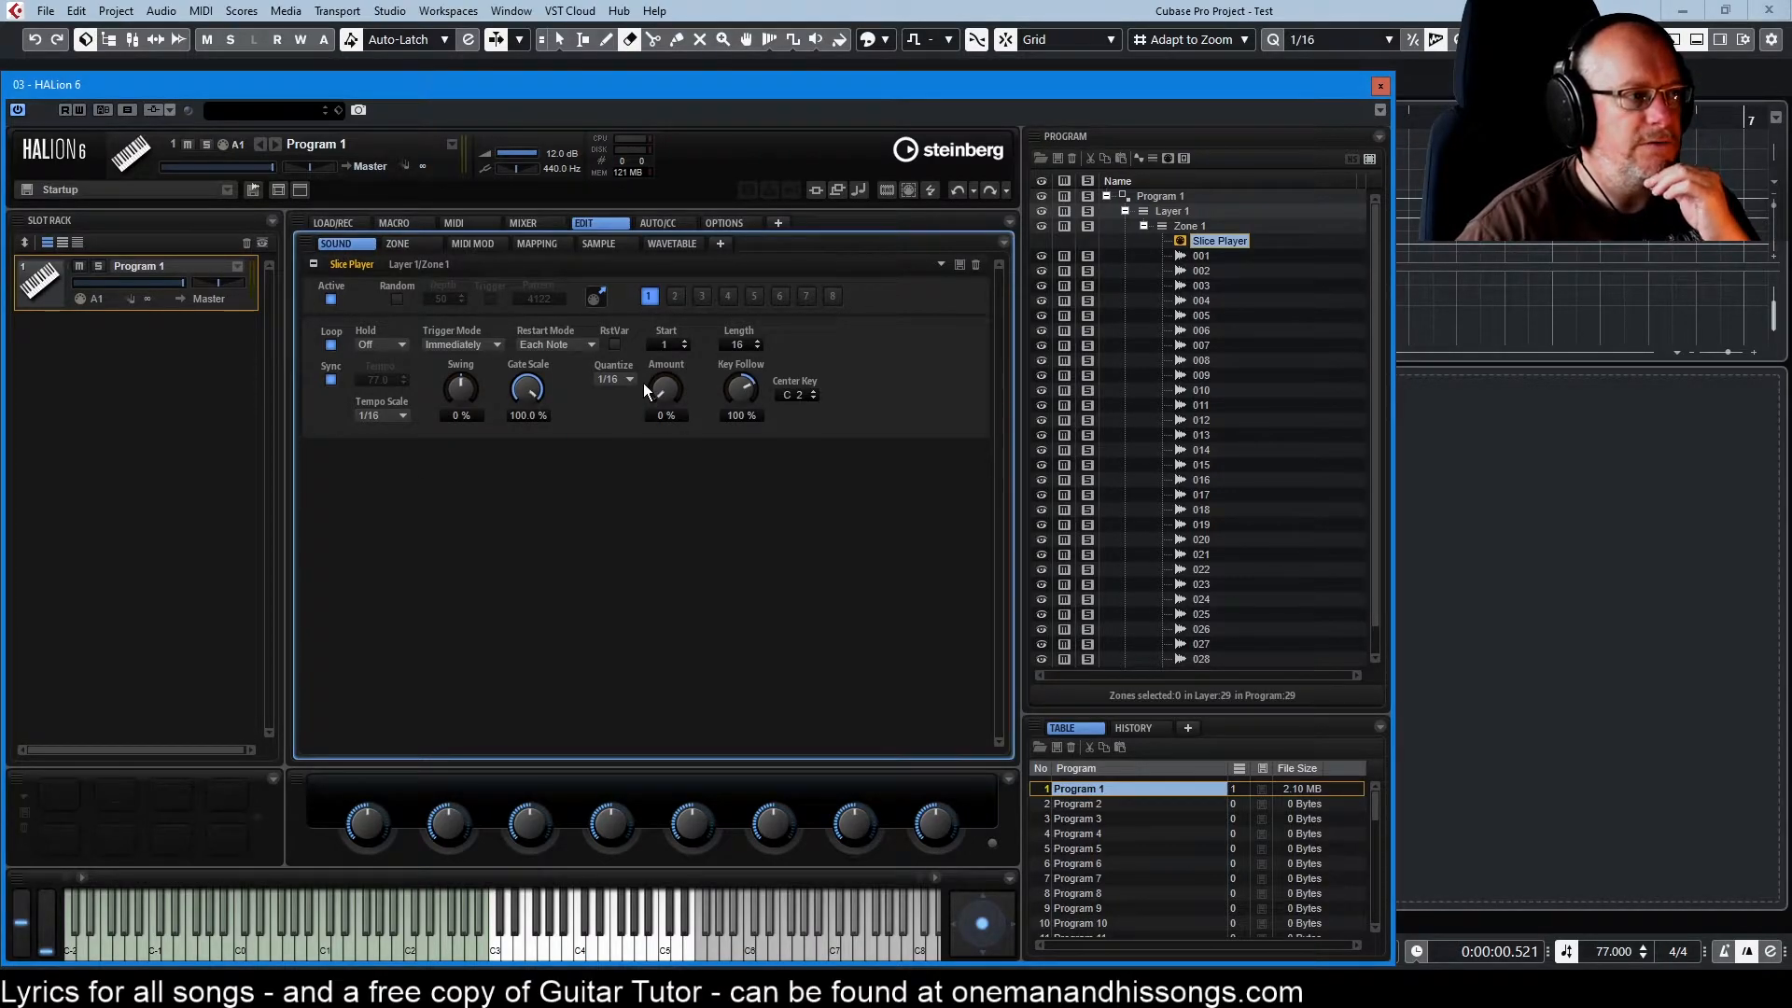
{"action": "left_click_drag", "start_coordinate": [741, 88], "coordinate": [819, 360]}
{"action": "left_click_drag", "start_coordinate": [714, 572], "coordinate": [617, 296]}
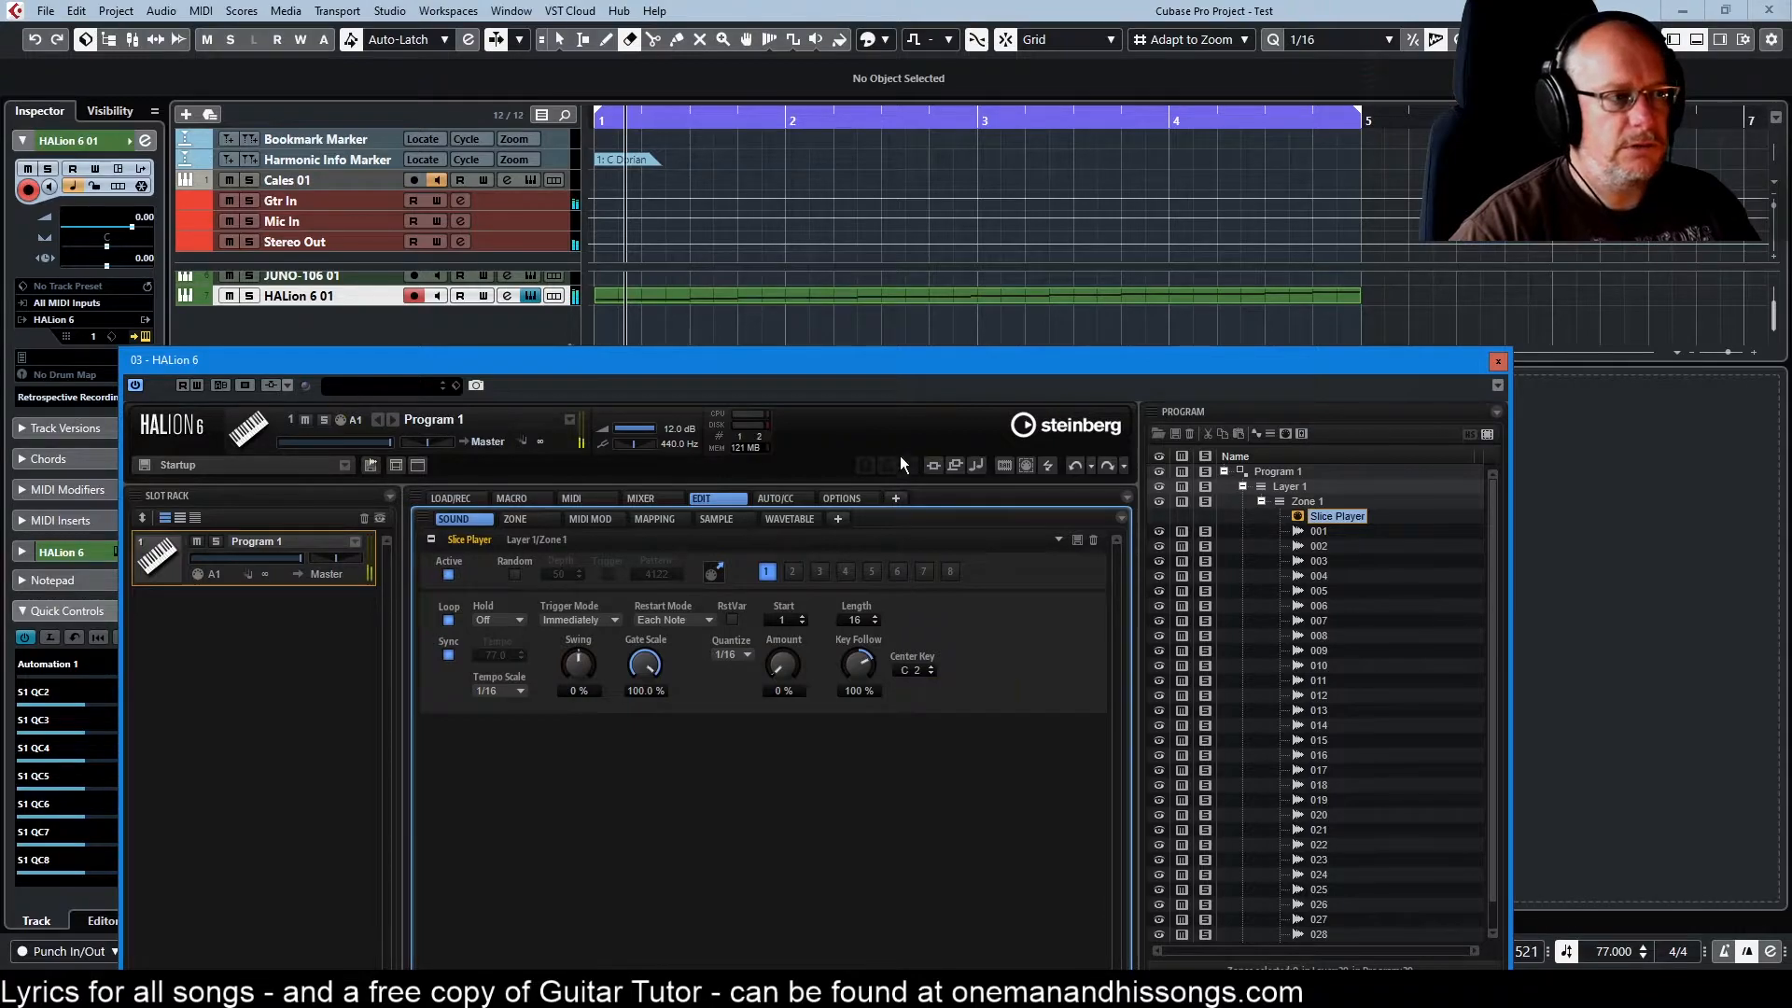
Arrange the instrument window so the MIDI editor stays in view and play the sustained C2 note with the Slice Player.
{"action": "left_click_drag", "start_coordinate": [903, 364], "coordinate": [775, 25]}
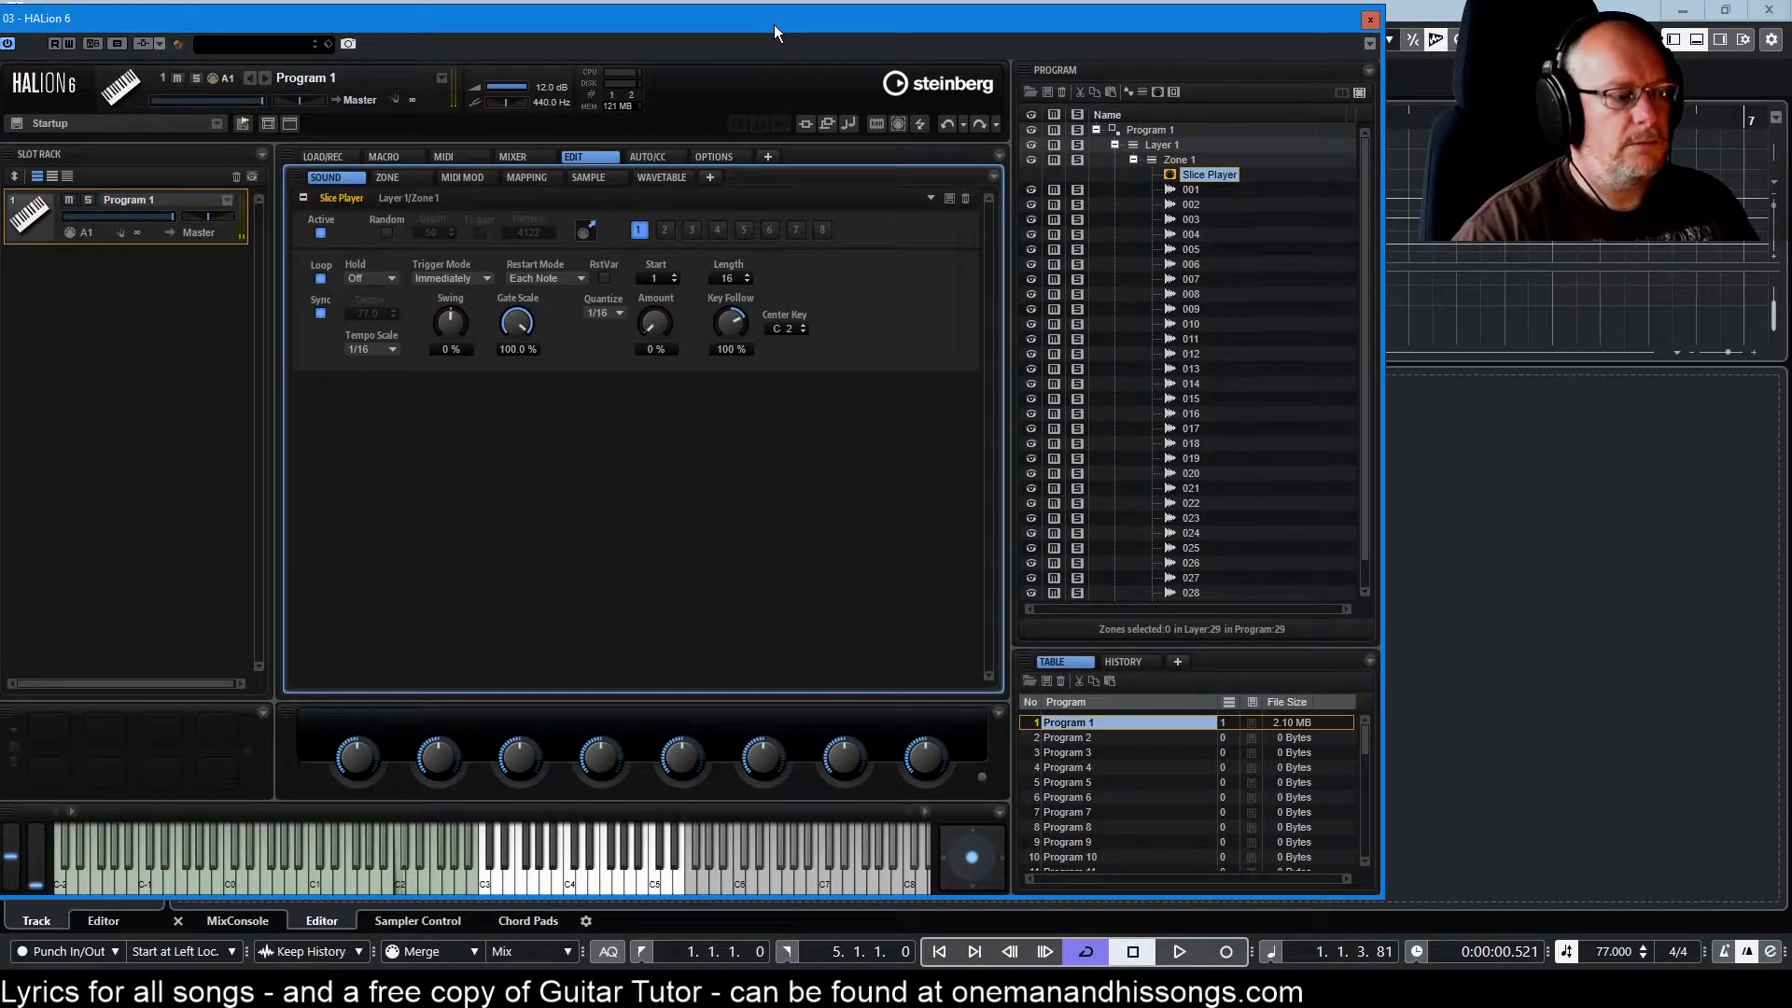
{"action": "left_click_drag", "start_coordinate": [775, 24], "coordinate": [777, 24]}
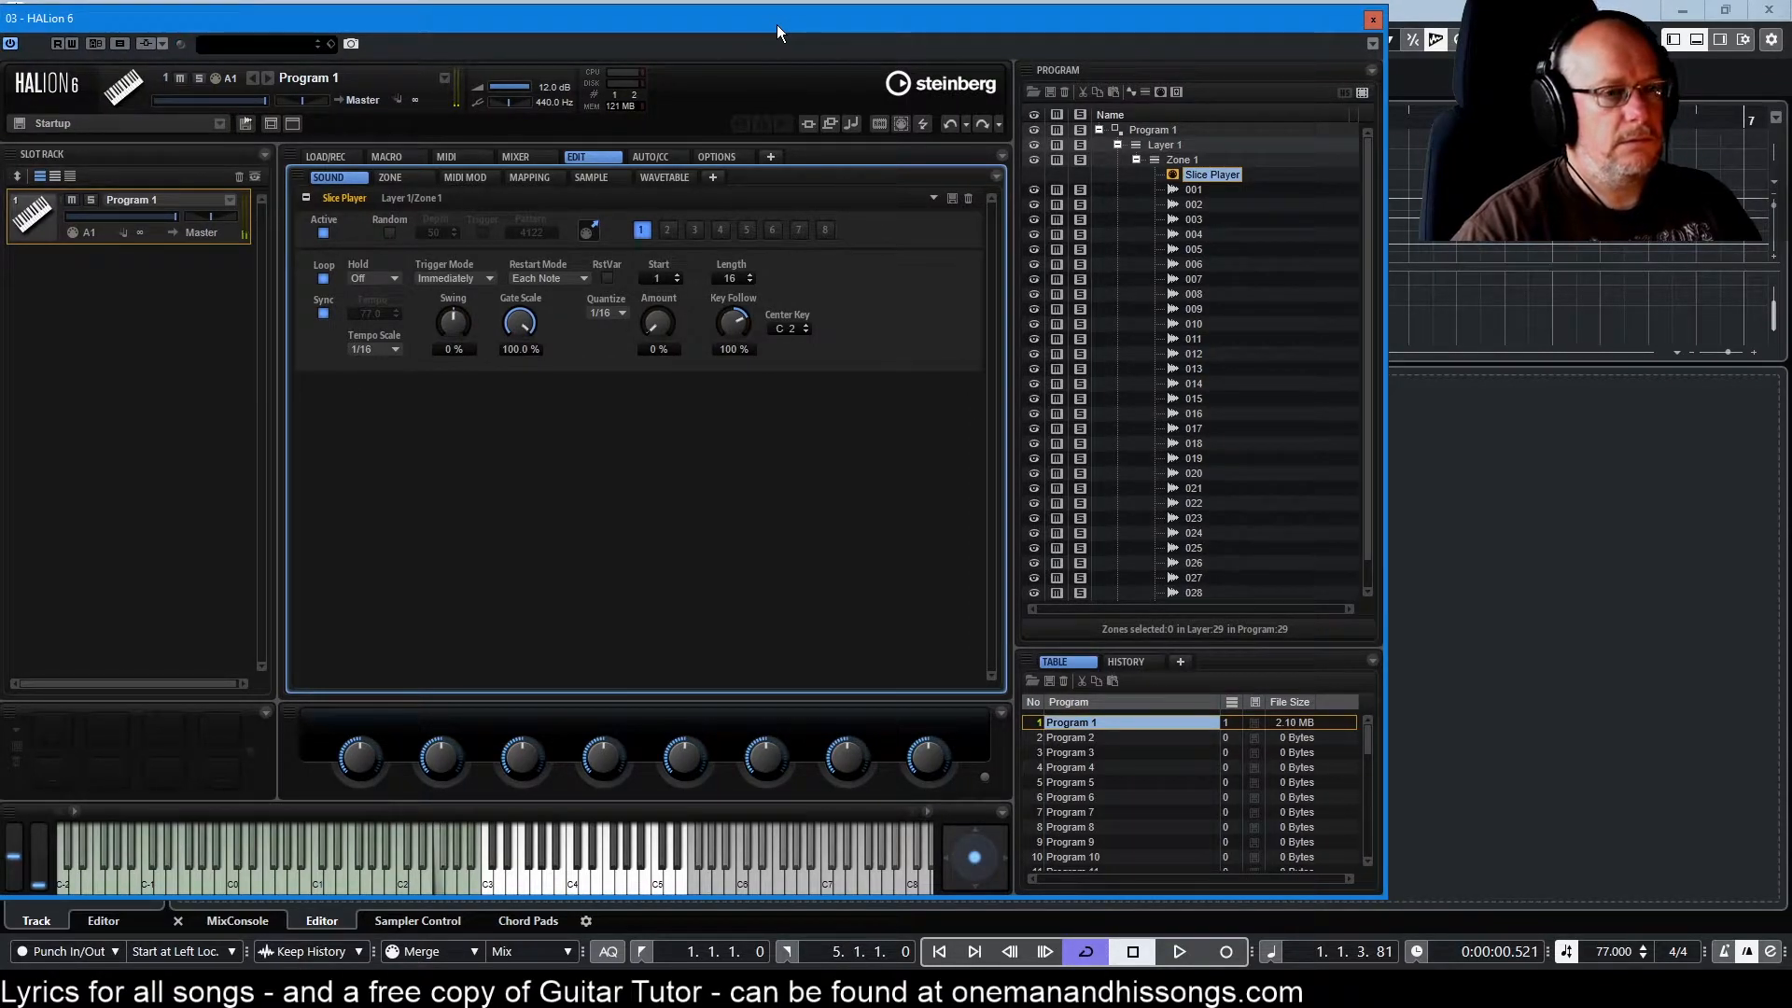
{"action": "left_click_drag", "start_coordinate": [777, 24], "coordinate": [808, 336]}
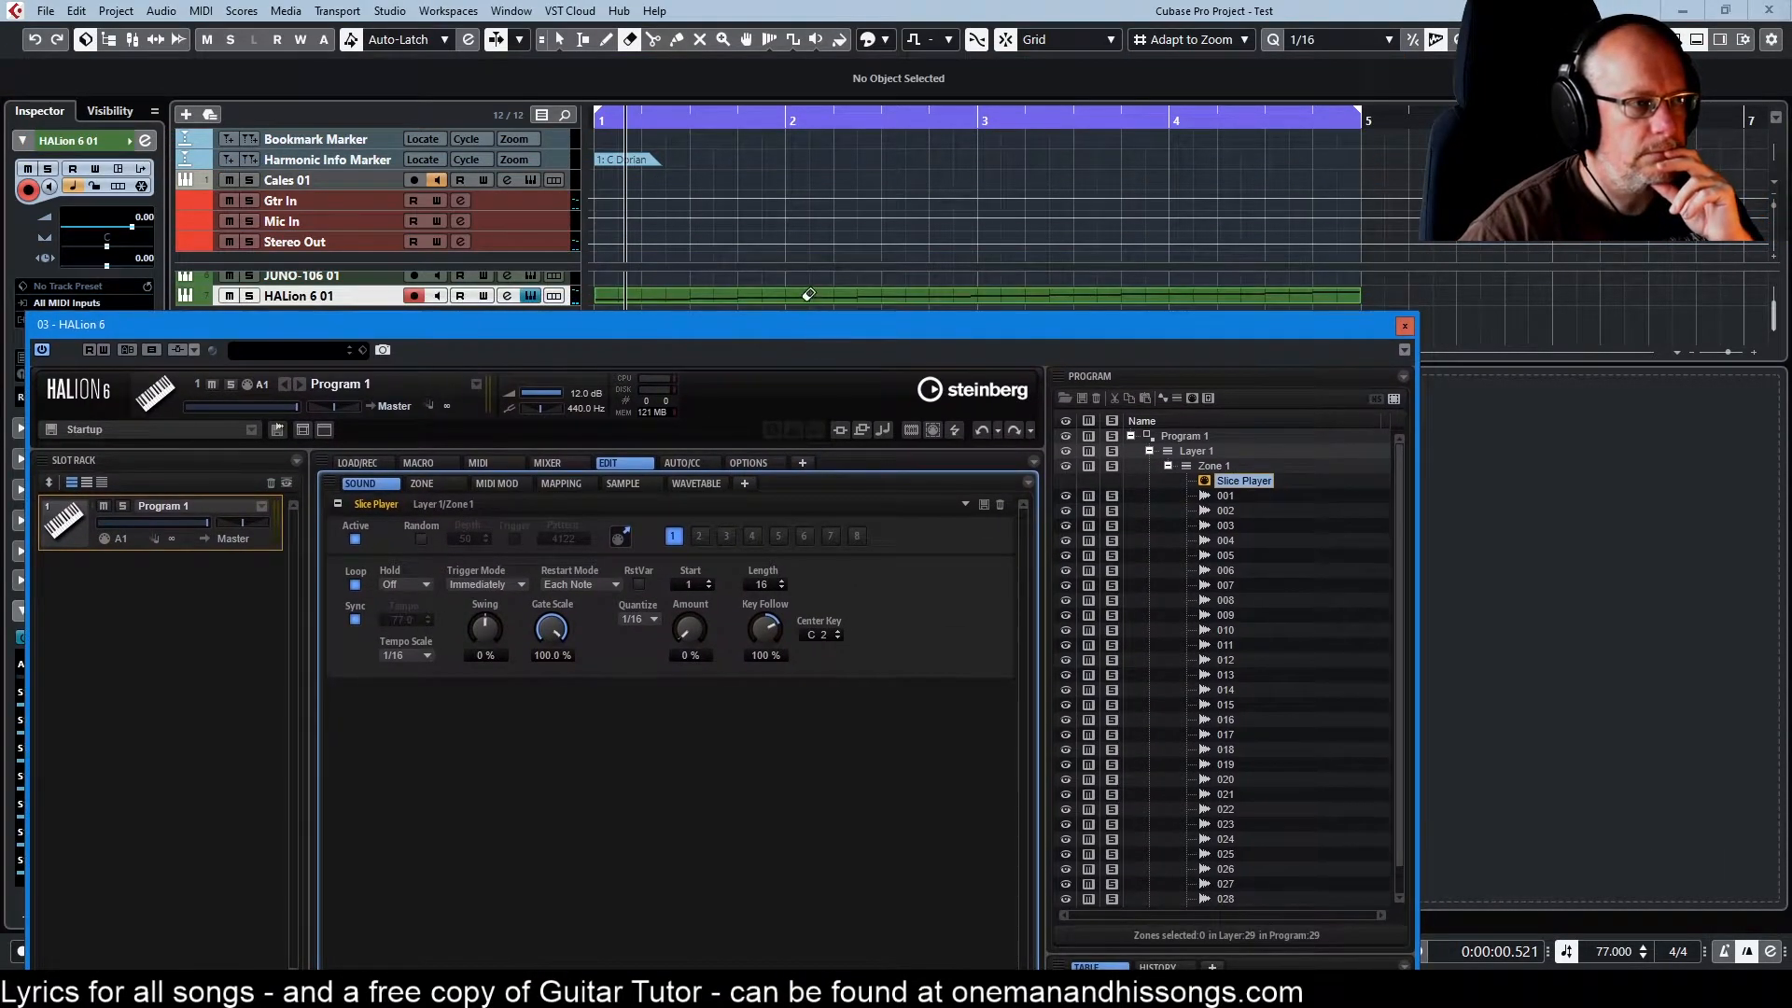
{"action": "left_click_drag", "start_coordinate": [848, 324], "coordinate": [829, 91]}
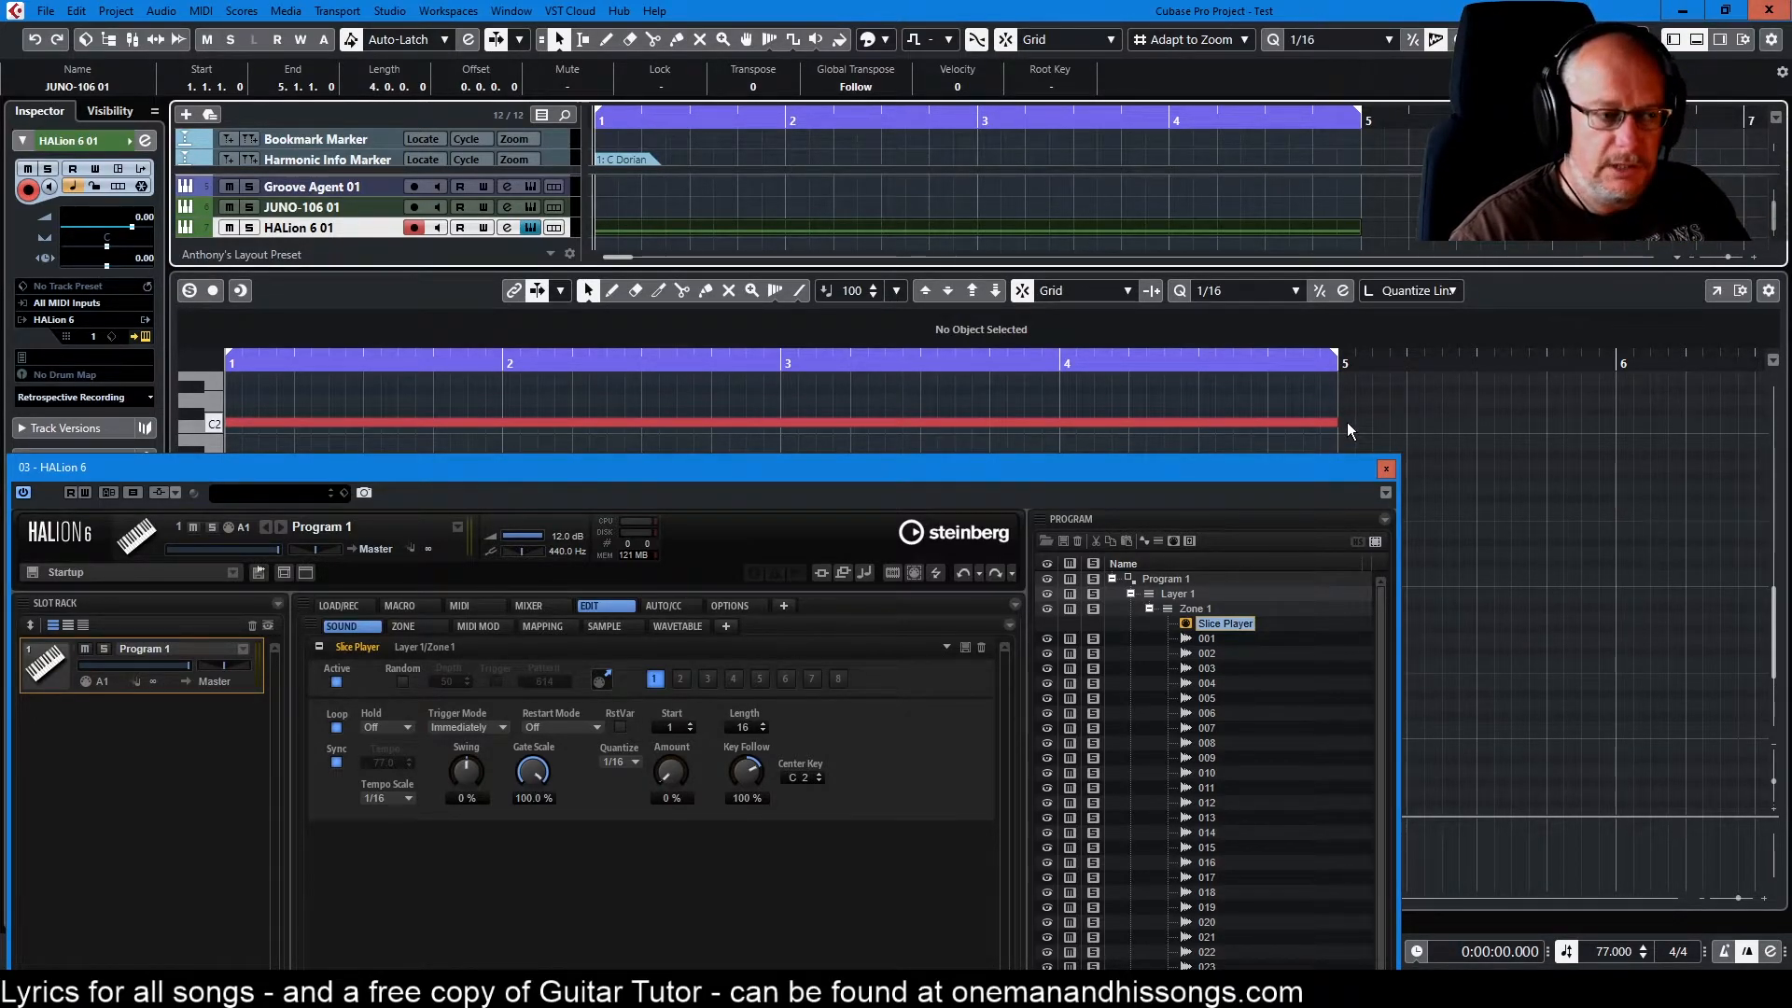
{"action": "key", "text": "space"}
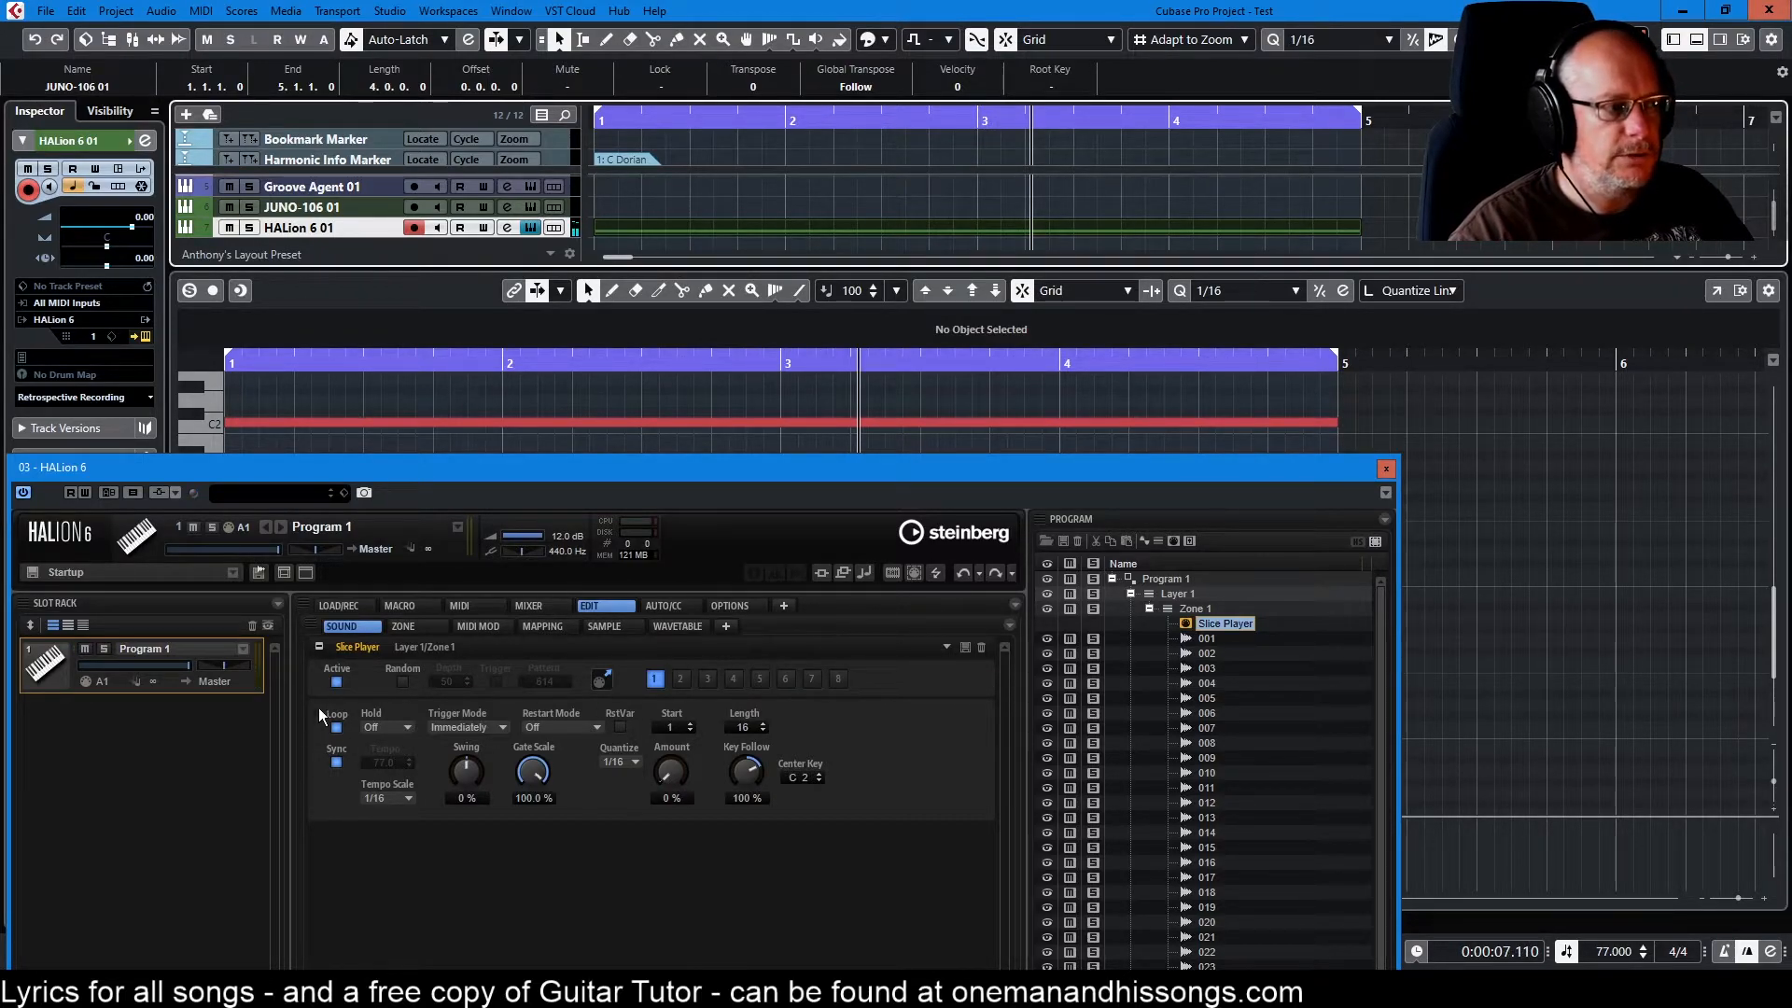
Try the Slice Player with its Hold mode set to On.
{"action": "left_click", "coordinate": [382, 730]}
{"action": "left_click", "coordinate": [407, 774]}
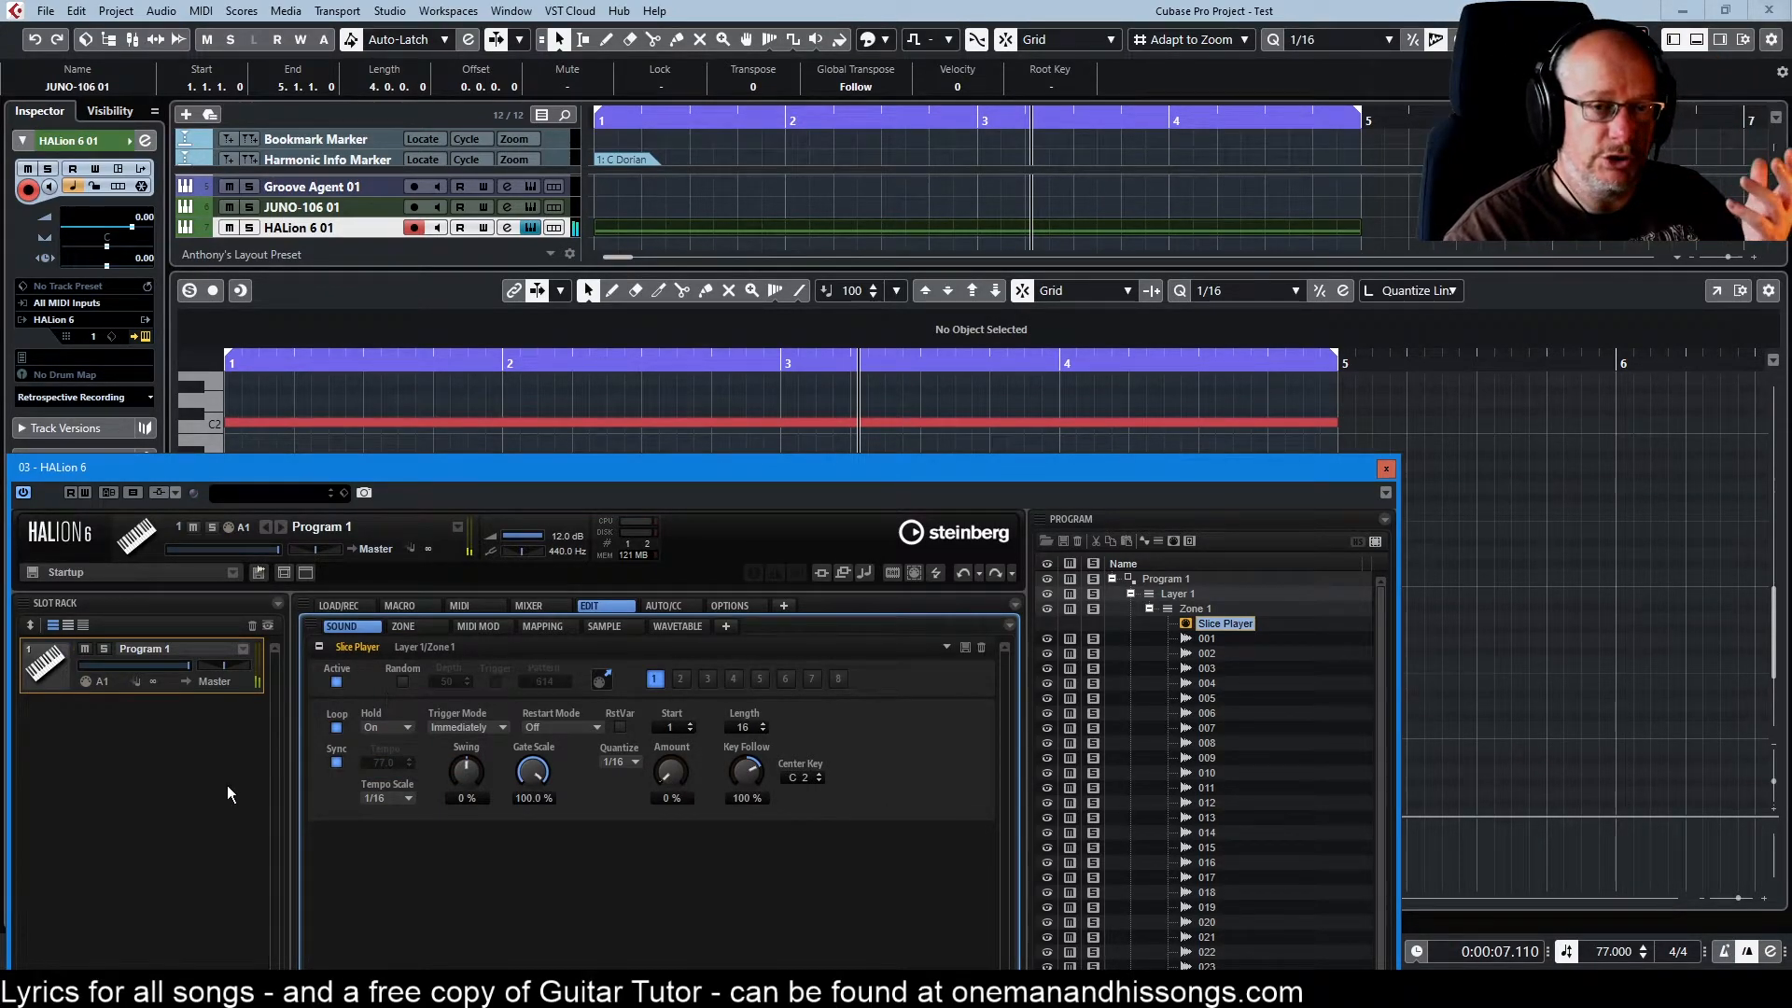
{"action": "left_click", "coordinate": [382, 726]}
{"action": "left_click", "coordinate": [362, 726]}
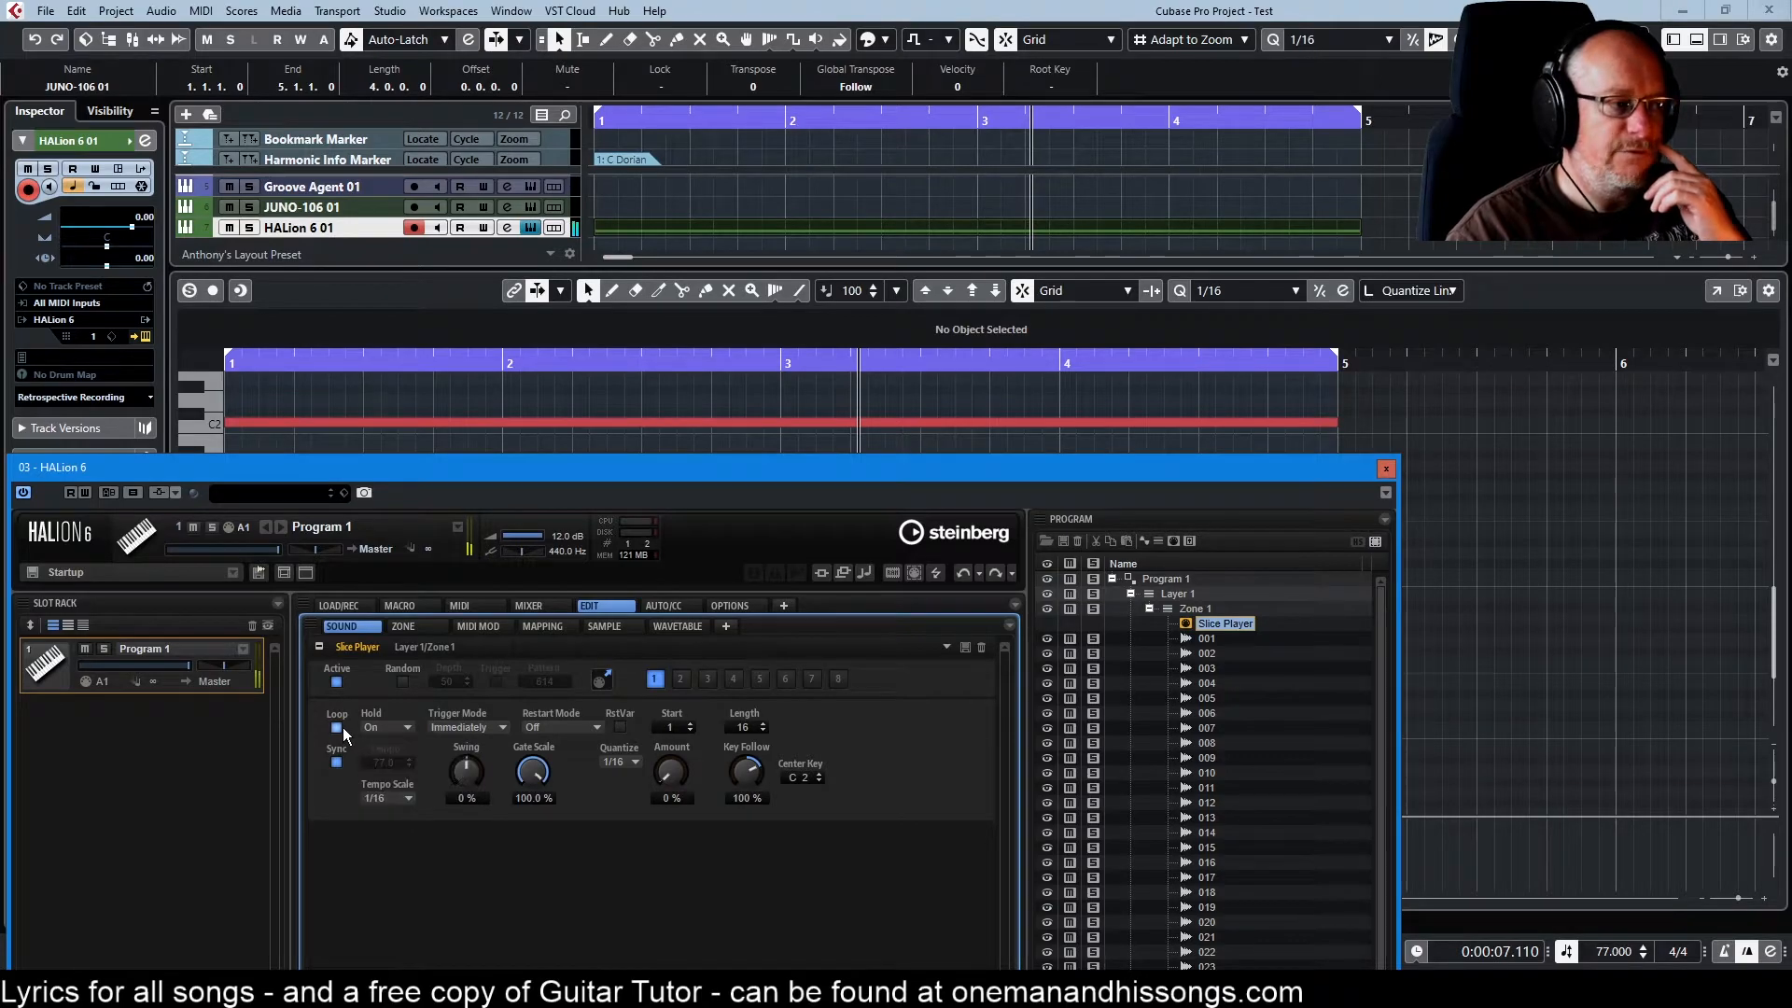
Turn off the Slice Player's Loop option and set its Hold mode to Off.
{"action": "left_click", "coordinate": [337, 727]}
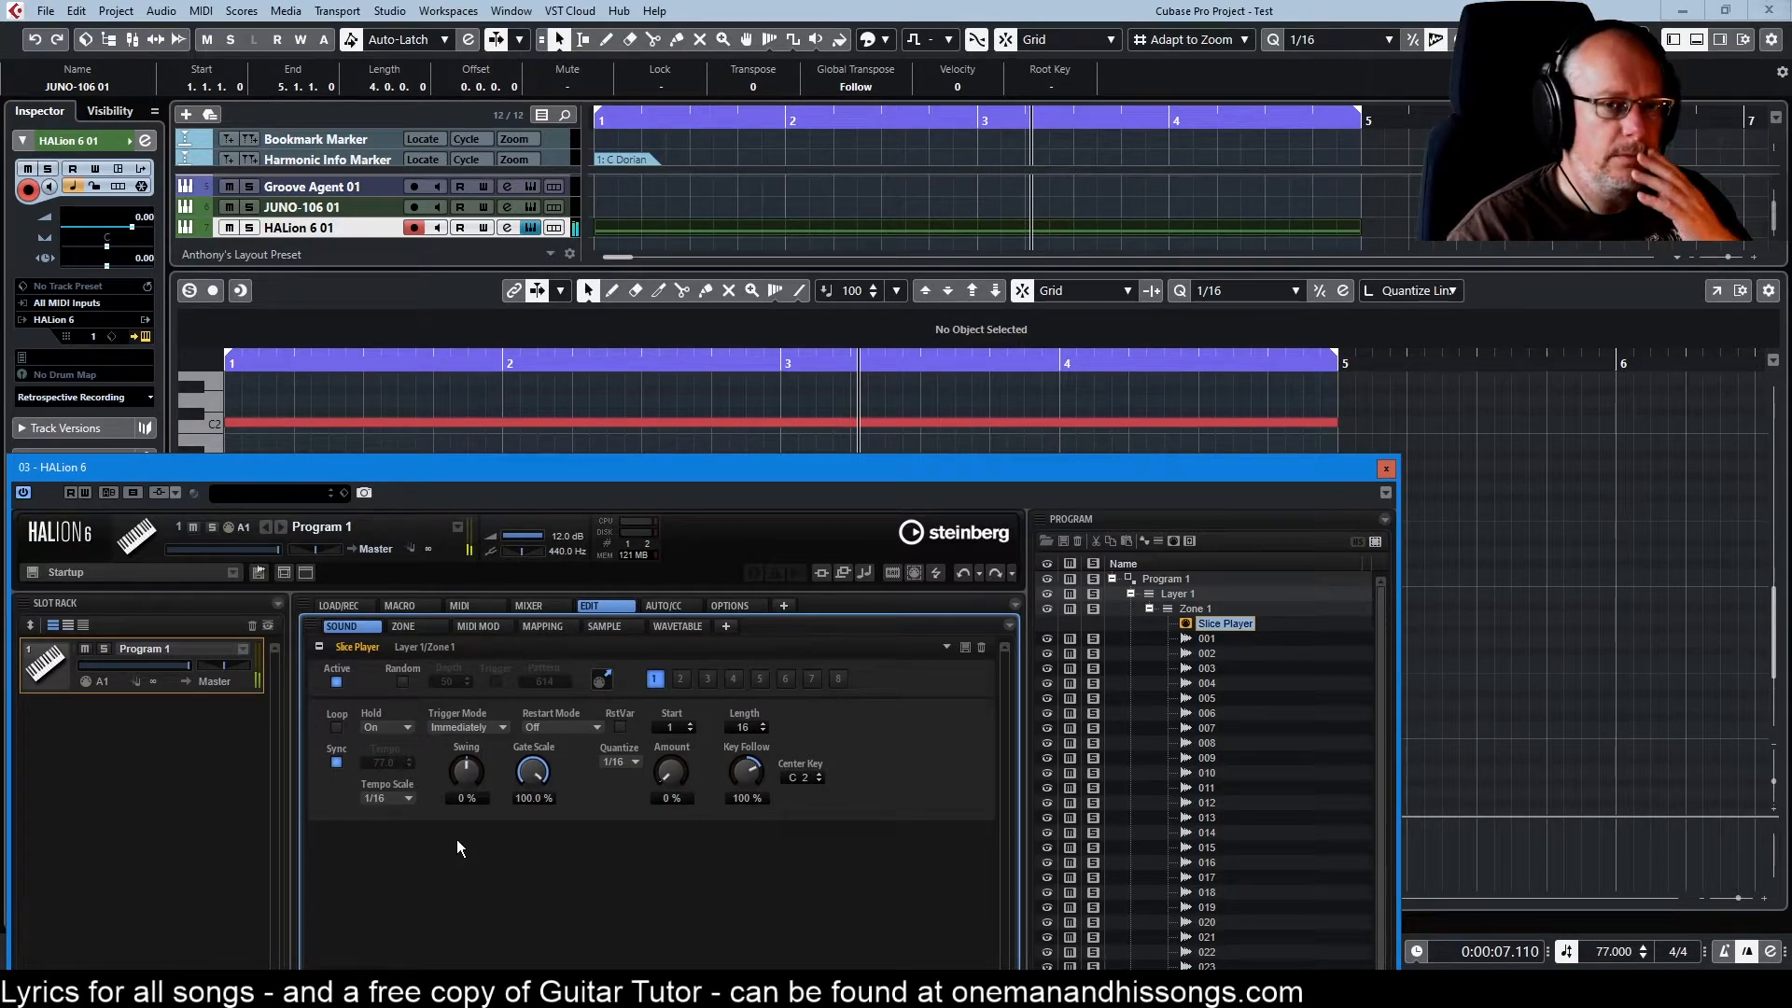
{"action": "left_click", "coordinate": [387, 729]}
{"action": "left_click", "coordinate": [383, 742]}
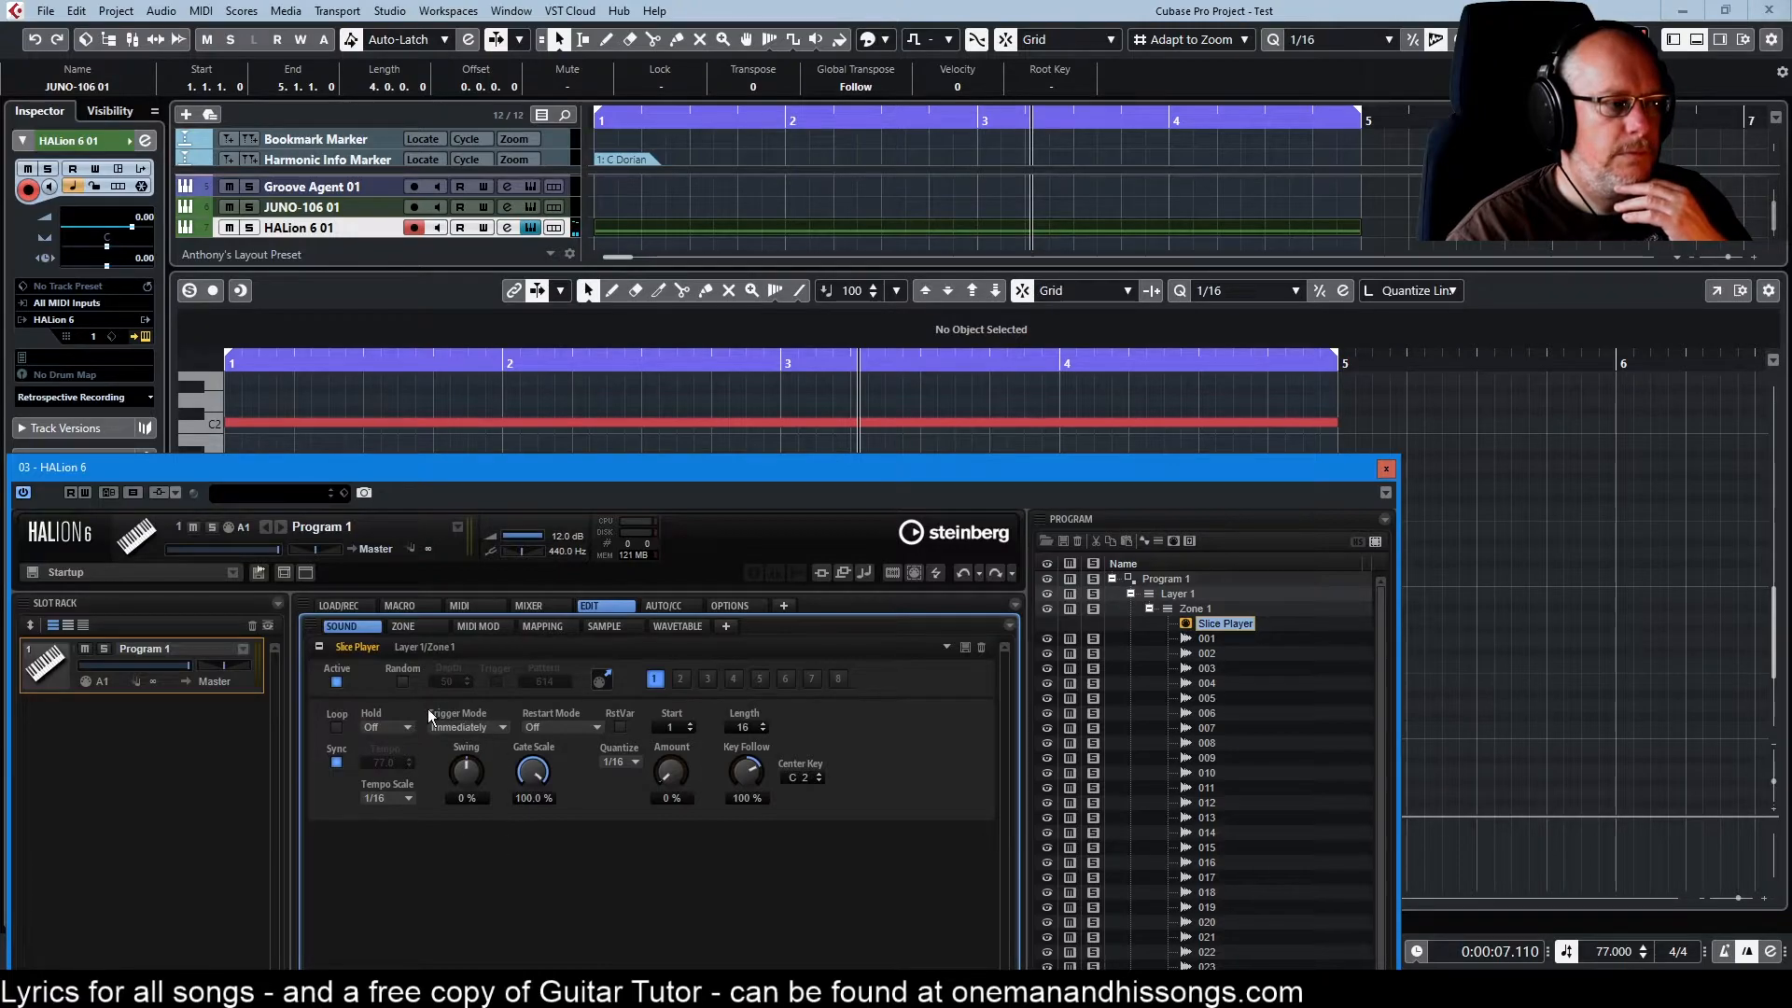
Split the C2 note at beat 4 of bar 1 and at bar 2, erase the piece between, and play from the start.
{"action": "right_click", "coordinate": [411, 424]}
{"action": "left_click", "coordinate": [498, 422]}
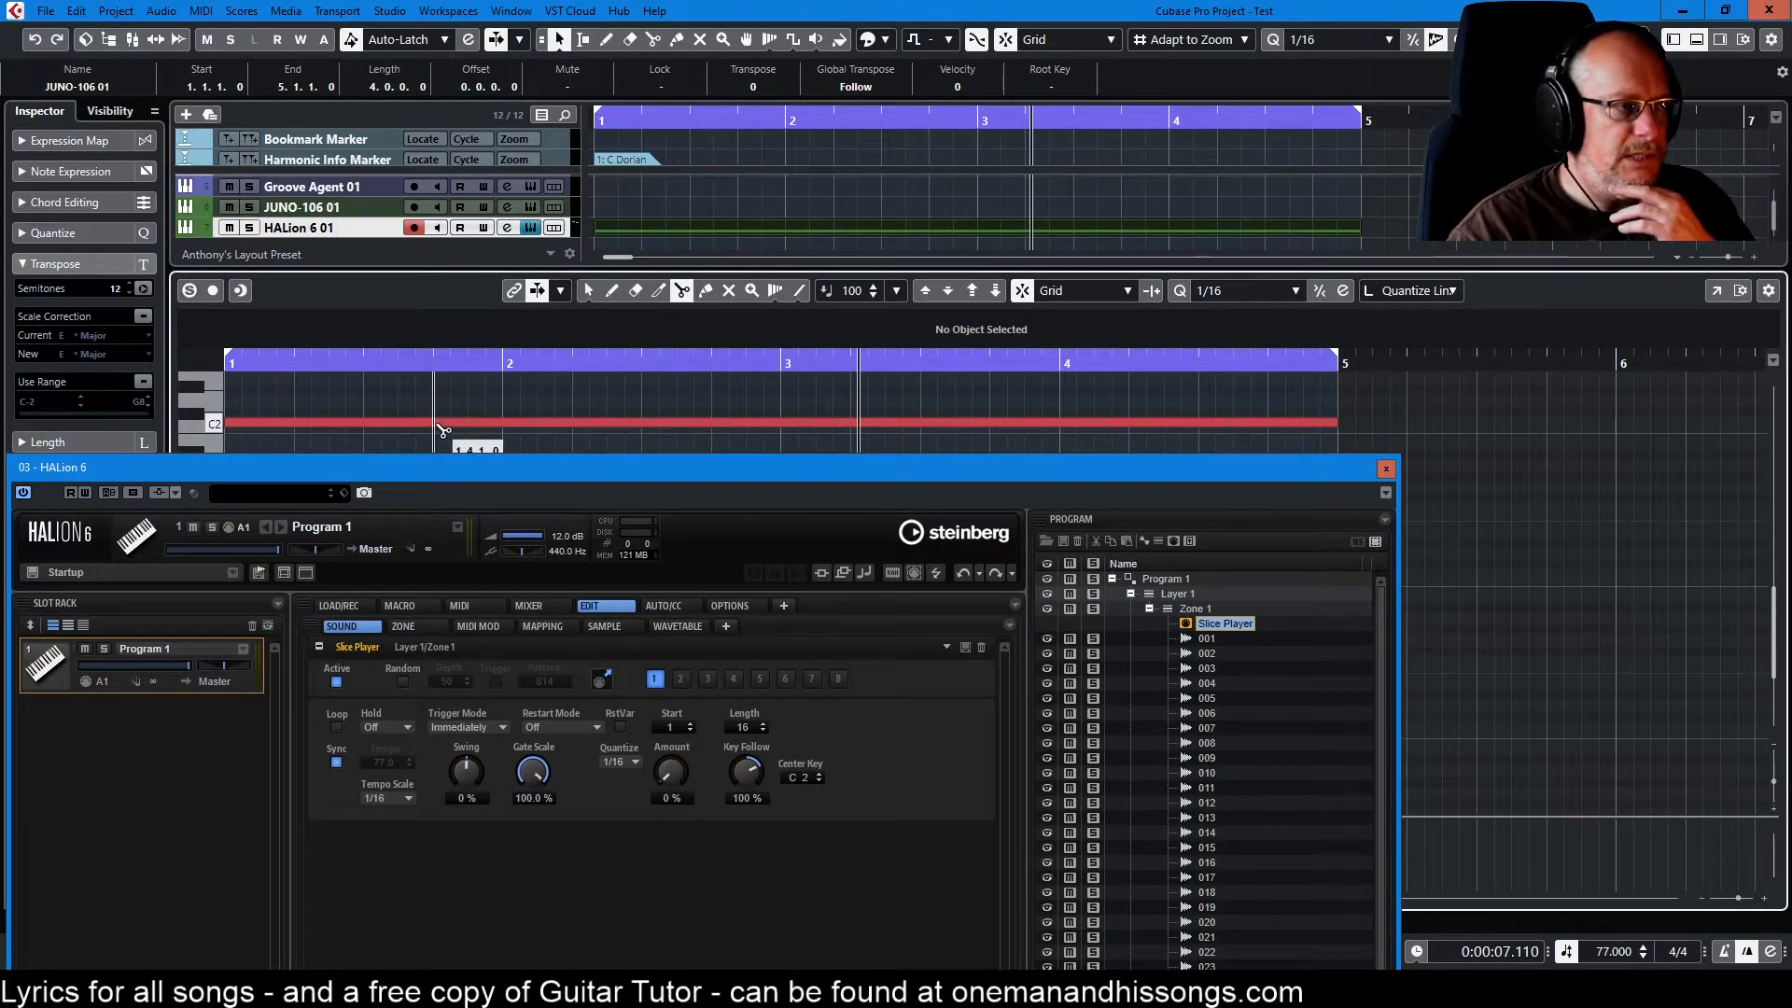
{"action": "key", "text": "5"}
{"action": "left_click", "coordinate": [473, 420]}
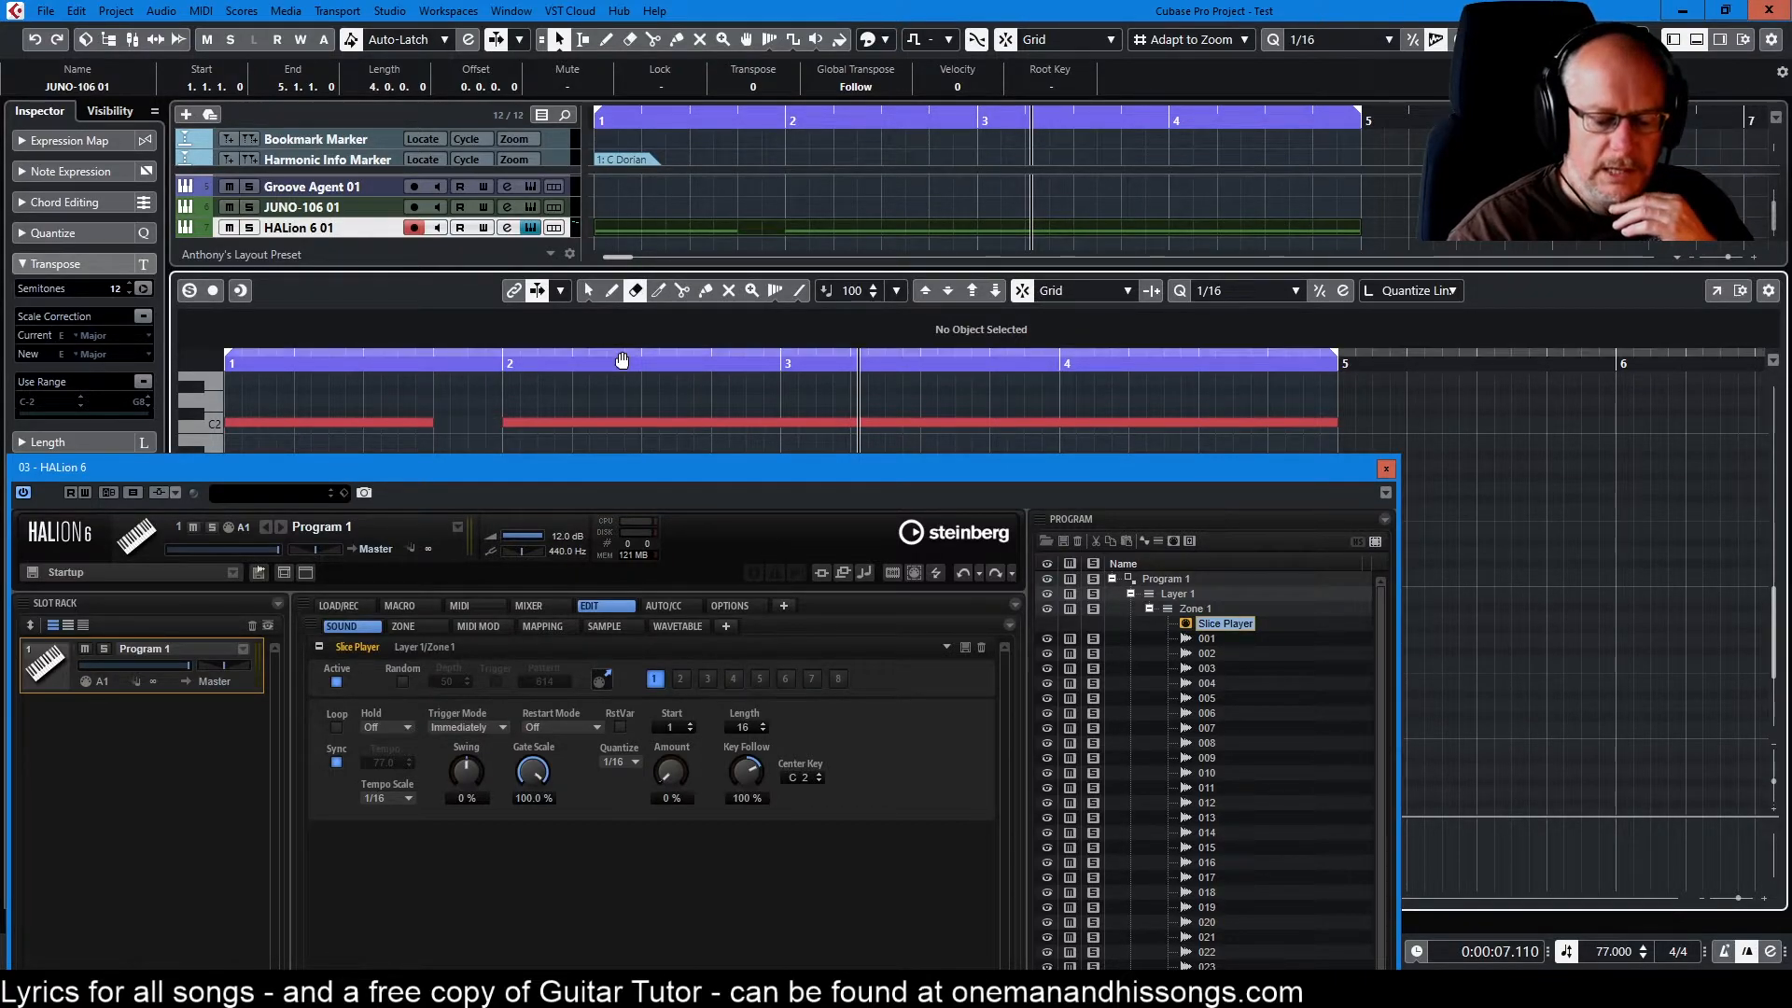
{"action": "key", "text": "period"}
{"action": "key", "text": "space"}
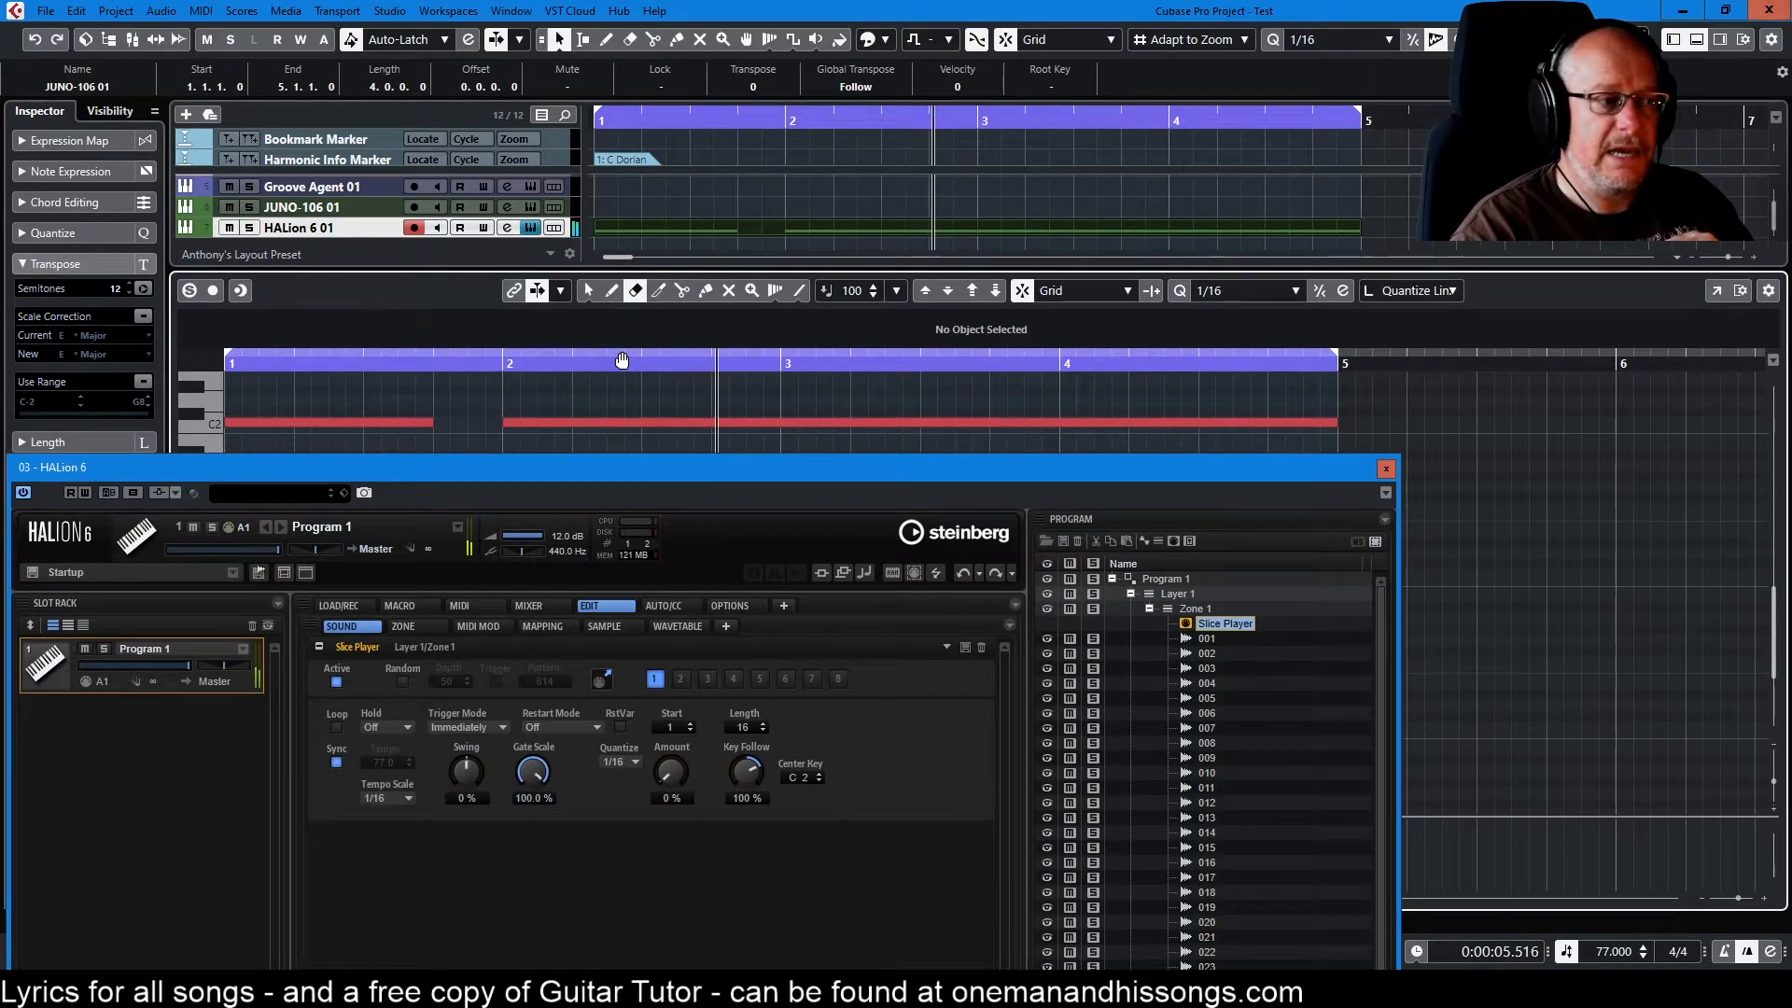
{"action": "key", "text": "space"}
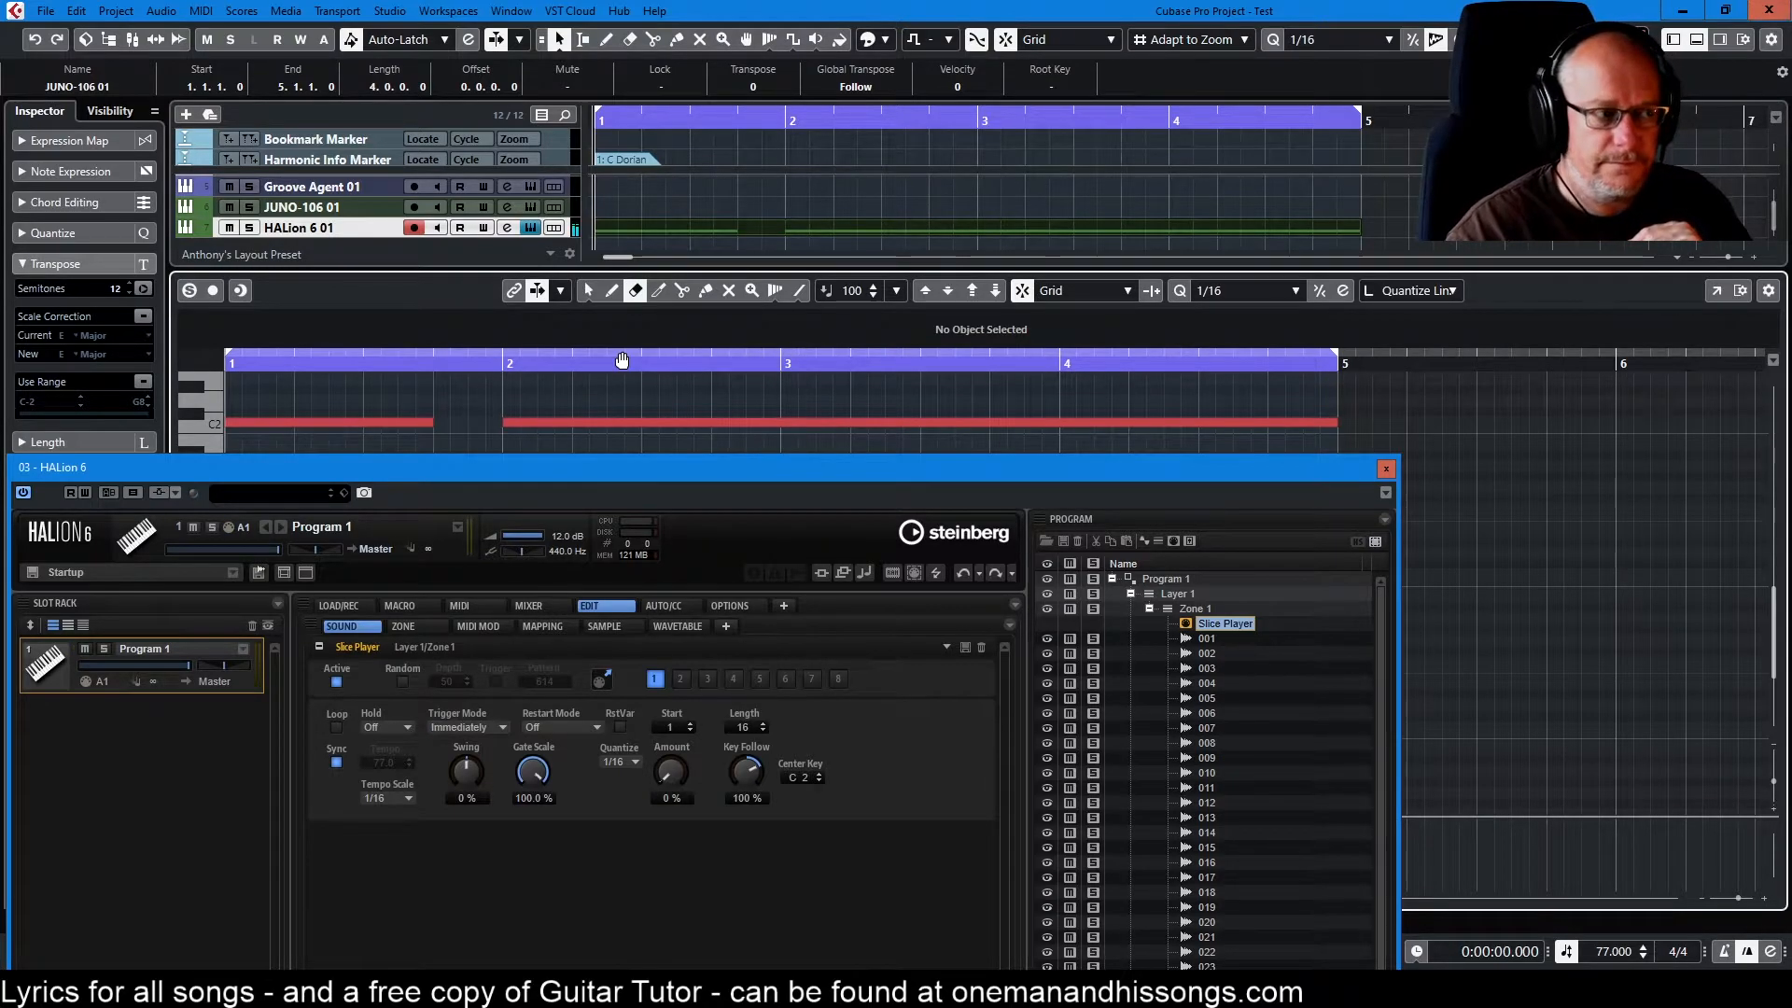
Set the Slice Player's Restart Mode to Sync to Host and play the part, also starting from within bar 4.
{"action": "left_click", "coordinate": [547, 726]}
{"action": "left_click", "coordinate": [596, 808]}
{"action": "key", "text": "space"}
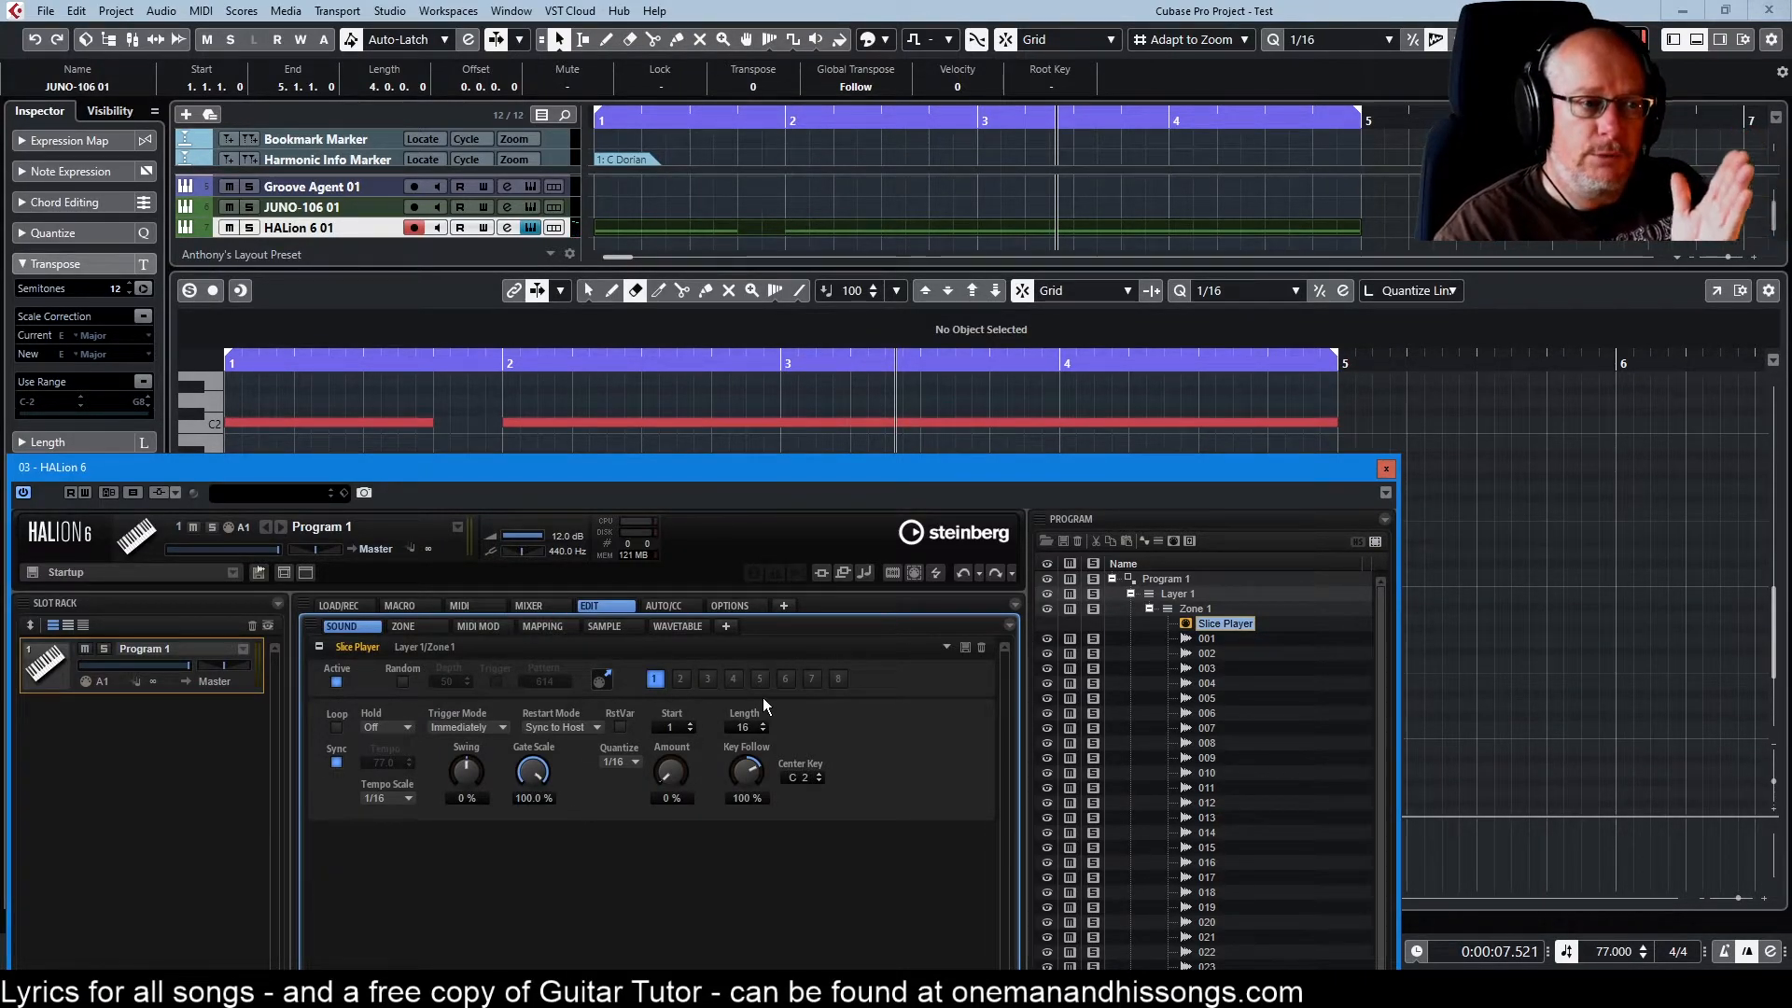
{"action": "left_click", "coordinate": [1136, 367]}
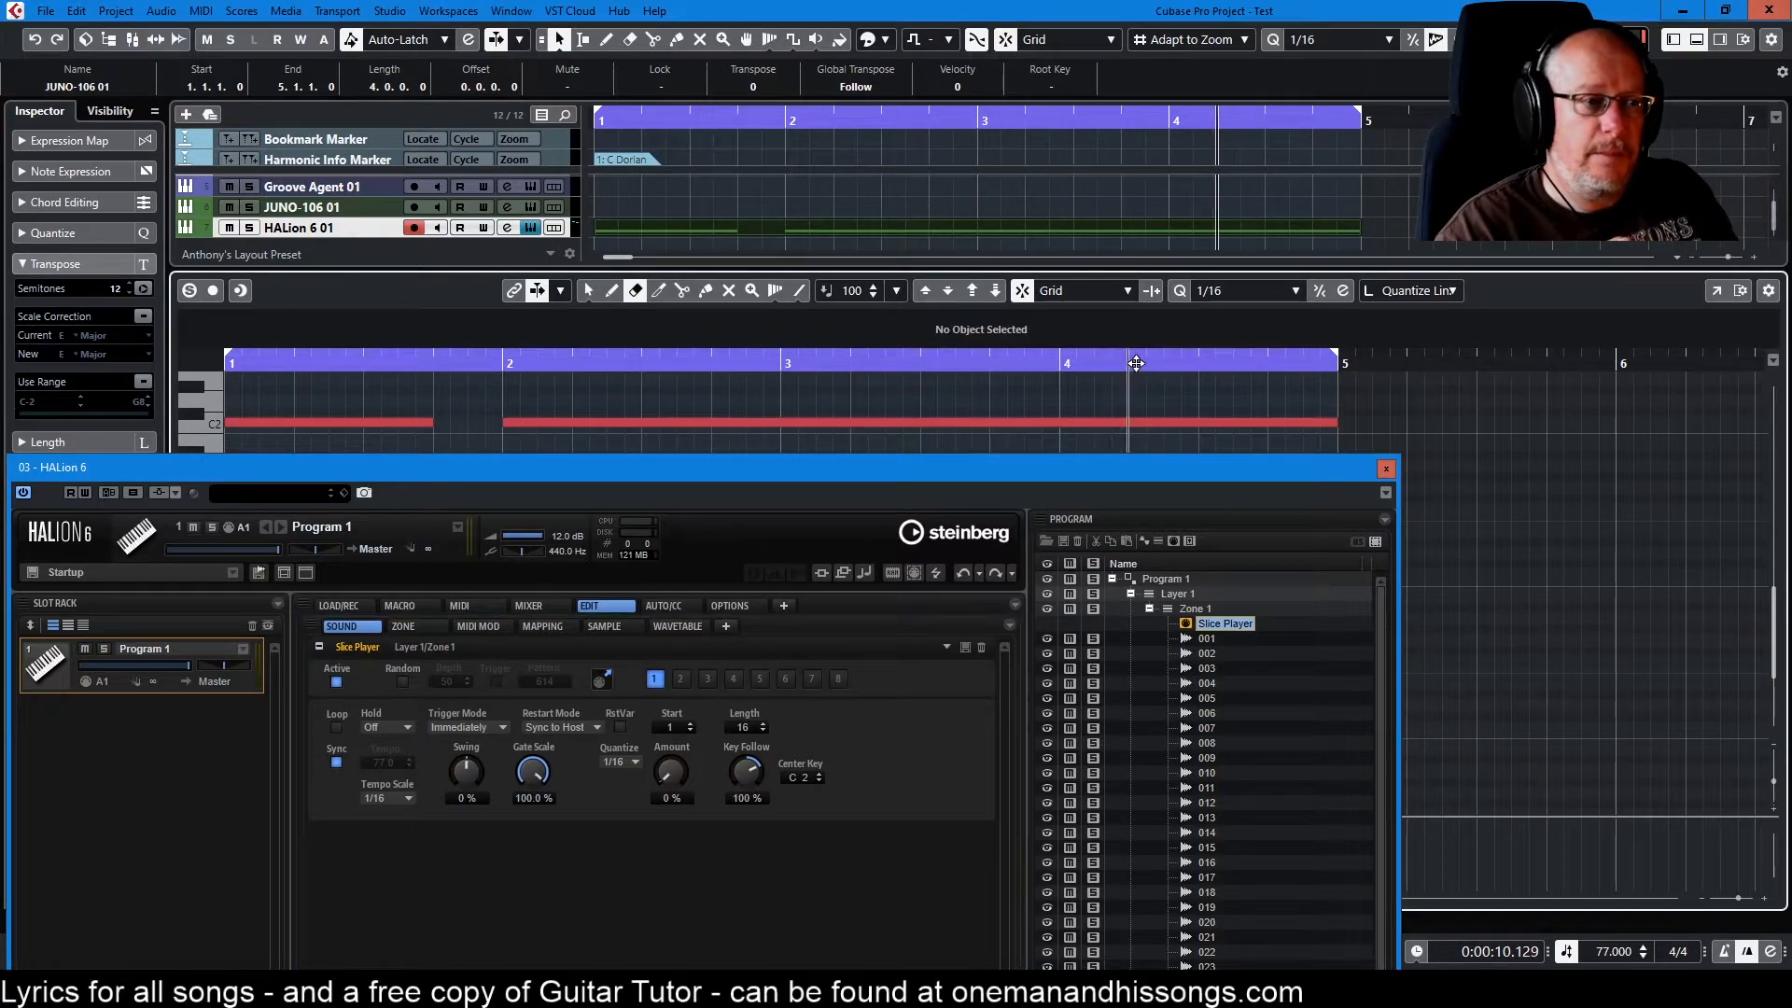
{"action": "key", "text": "space"}
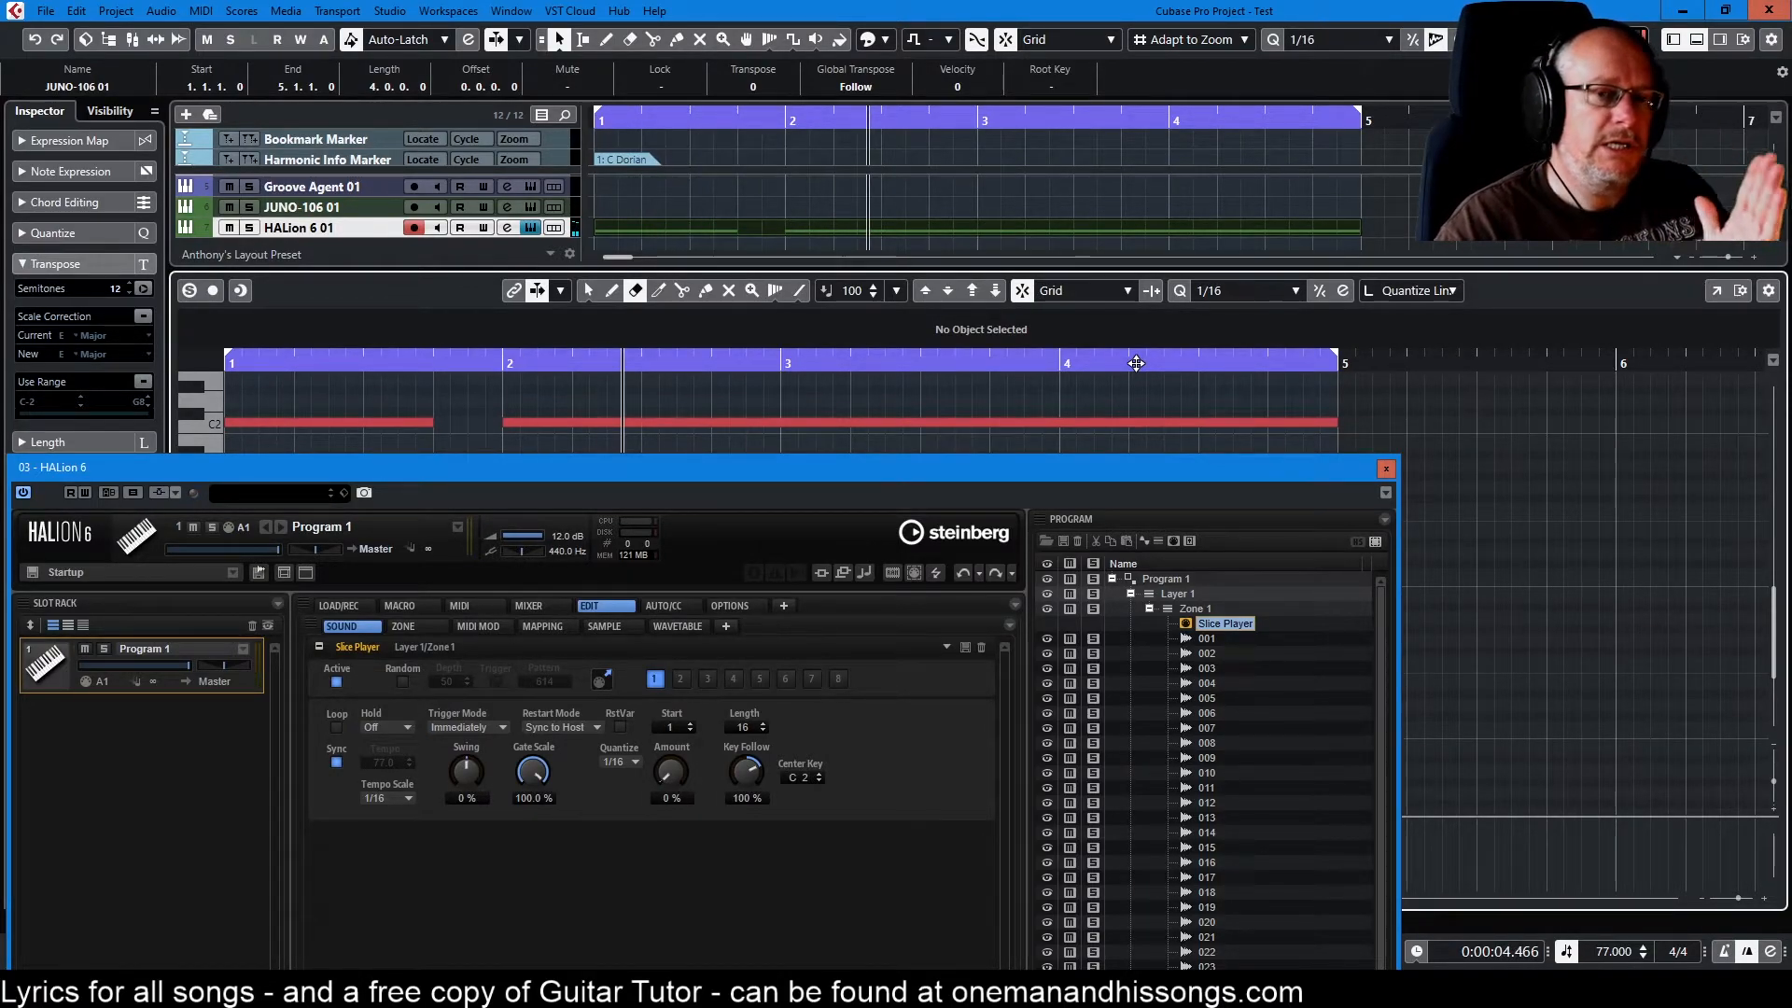
Move the HALion 6 01 MIDI part one beat later to 1.2.1, set the locators to its range, and play it from there.
{"action": "left_click", "coordinate": [929, 224]}
{"action": "left_click_drag", "start_coordinate": [929, 221], "coordinate": [971, 244]}
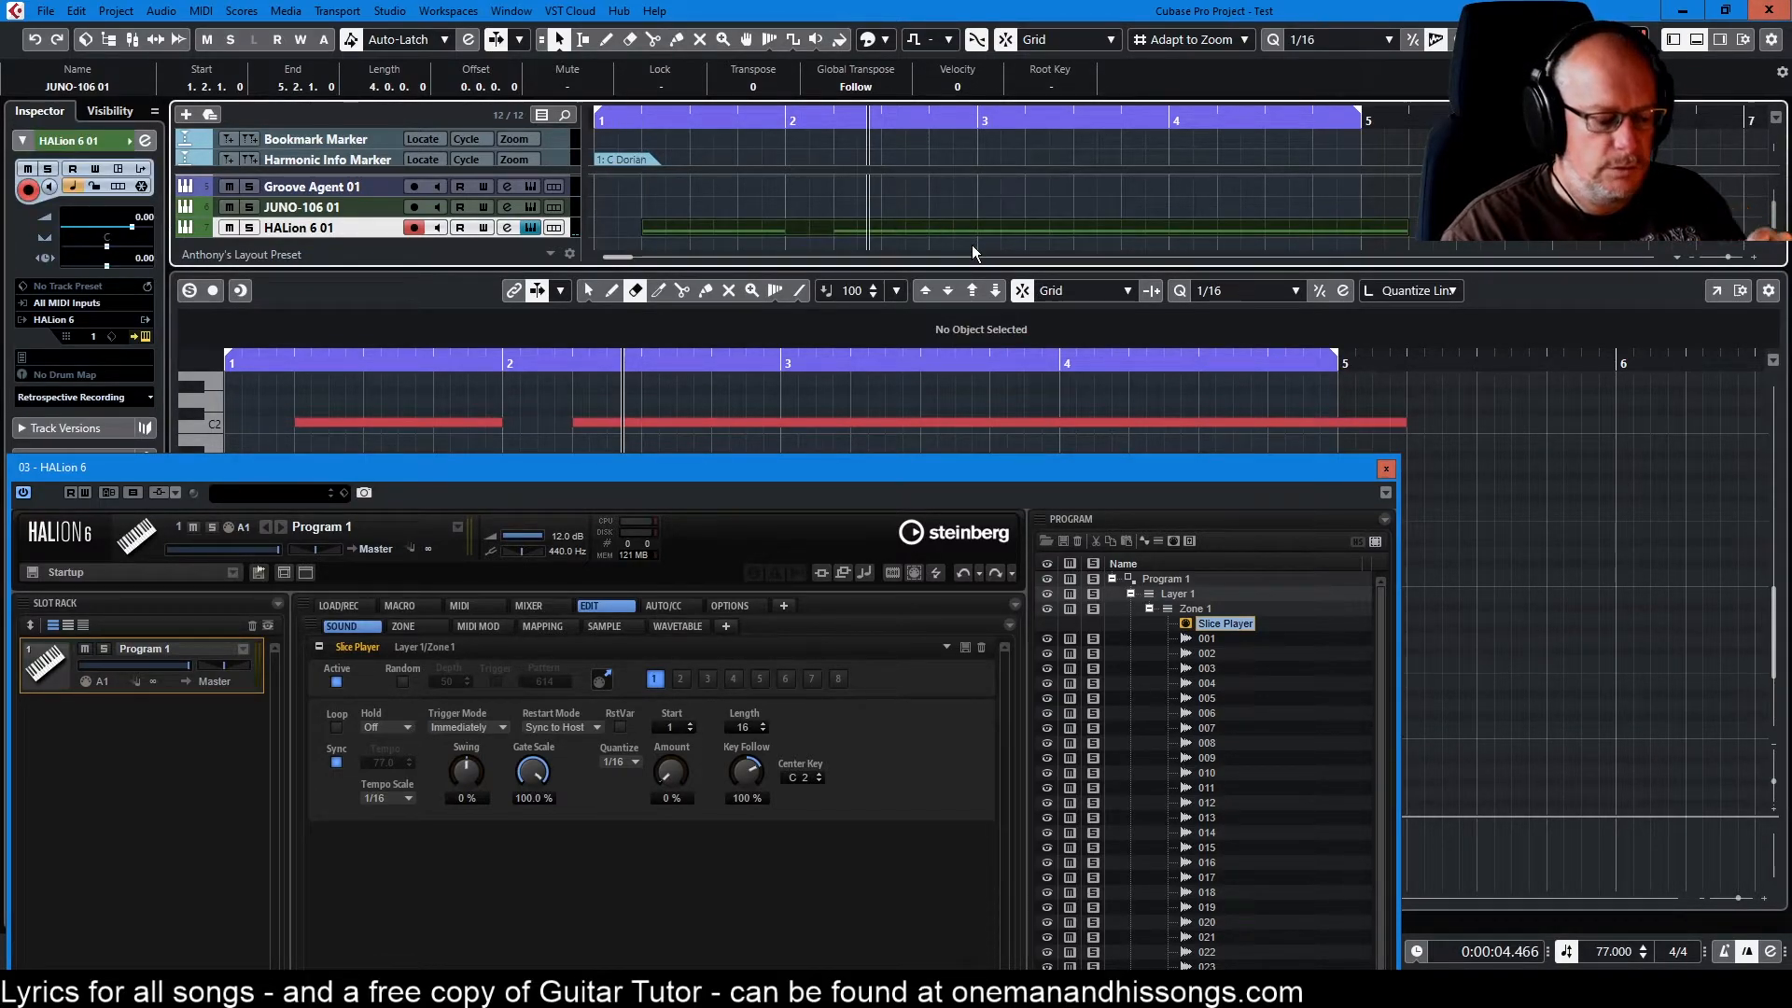
{"action": "key", "text": "p"}
{"action": "key", "text": "KP_1"}
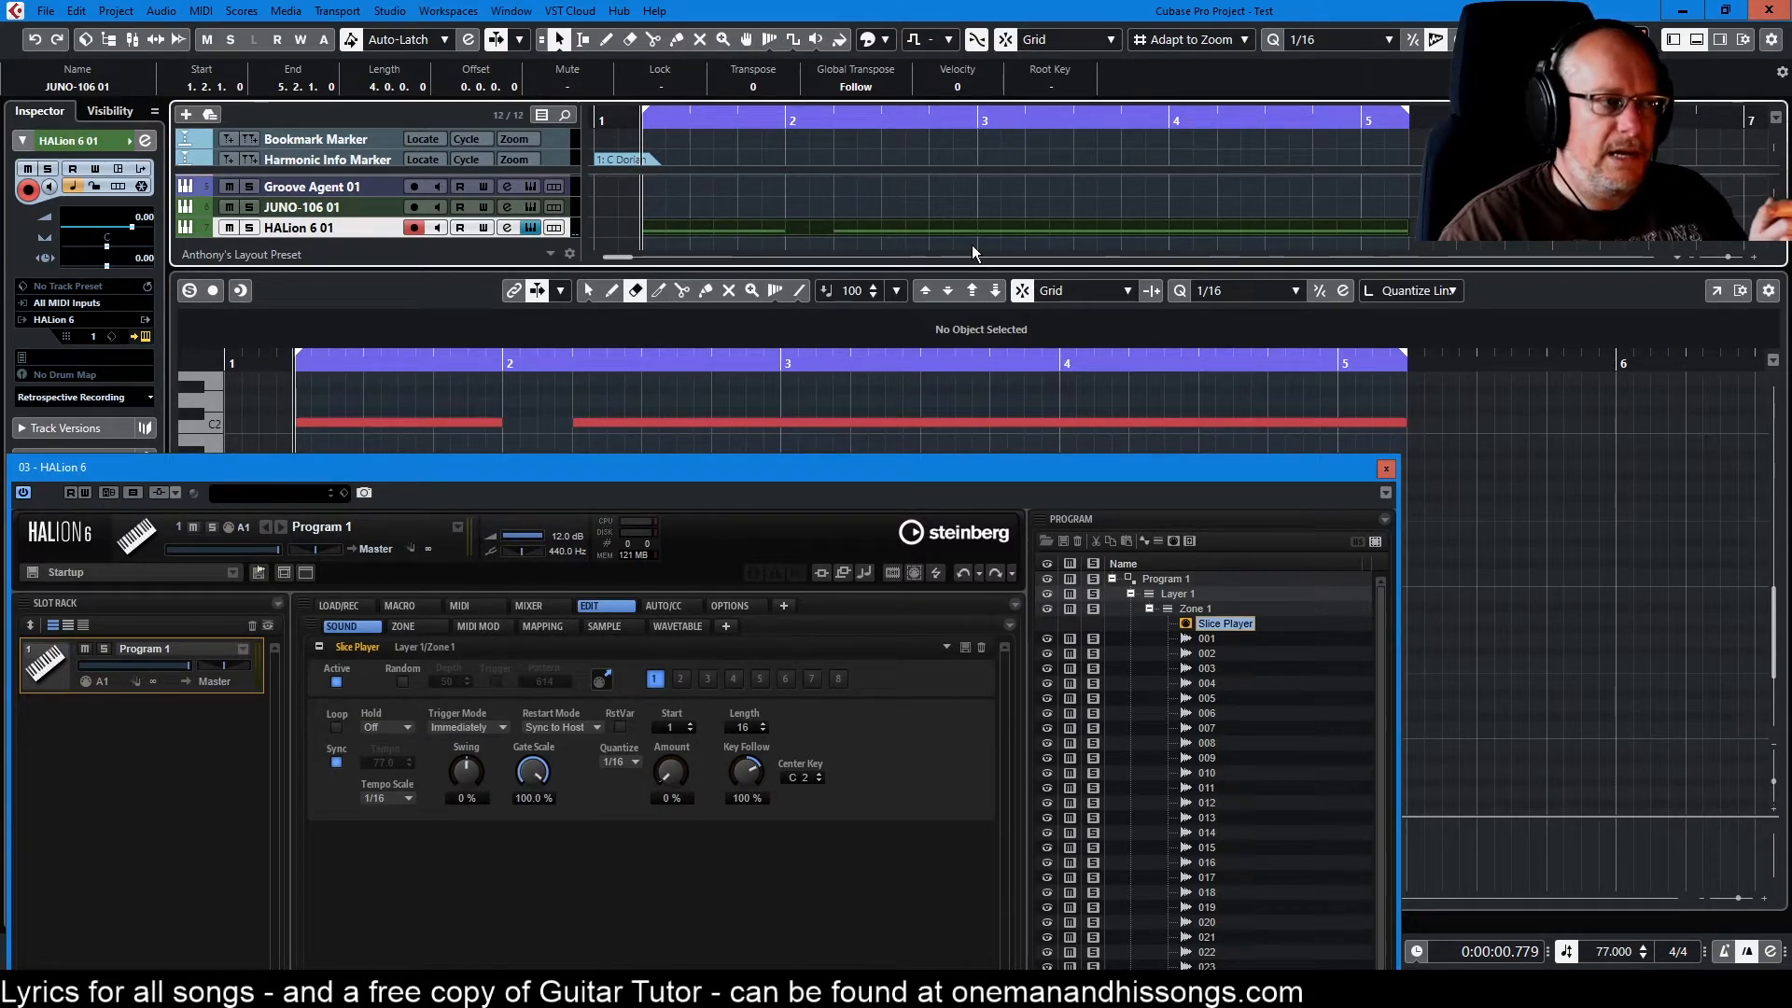
{"action": "key", "text": "space"}
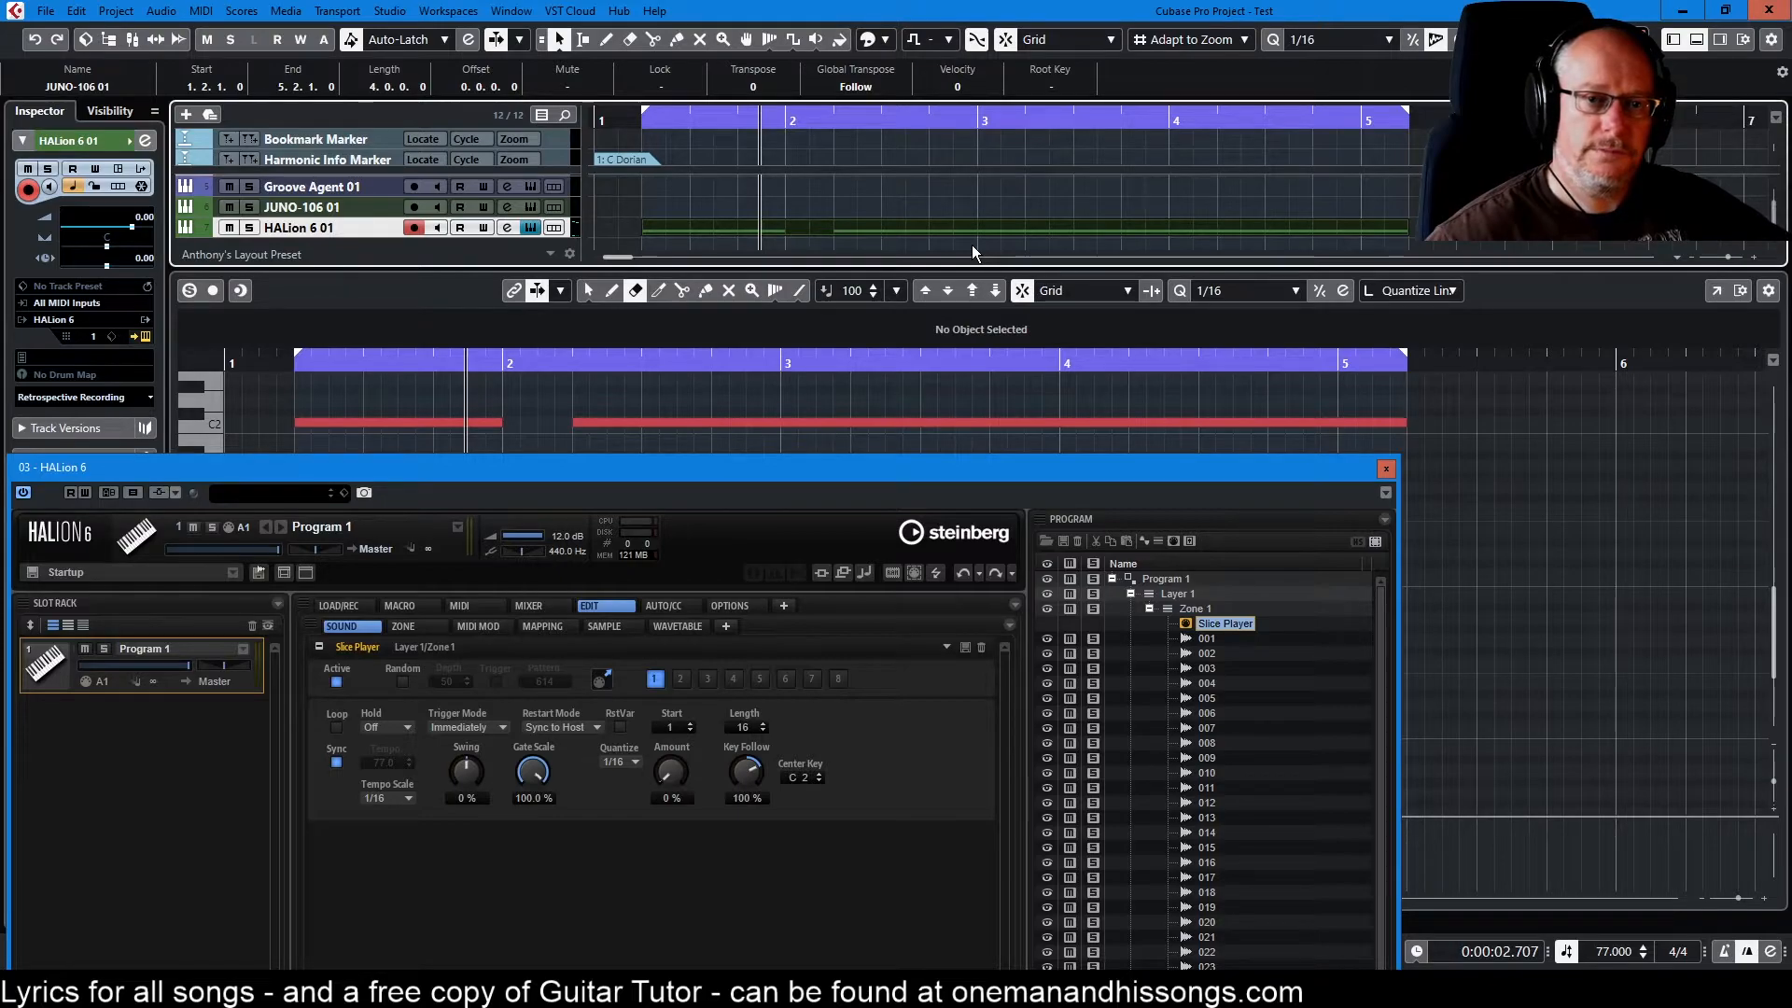
{"action": "key", "text": "KP_1"}
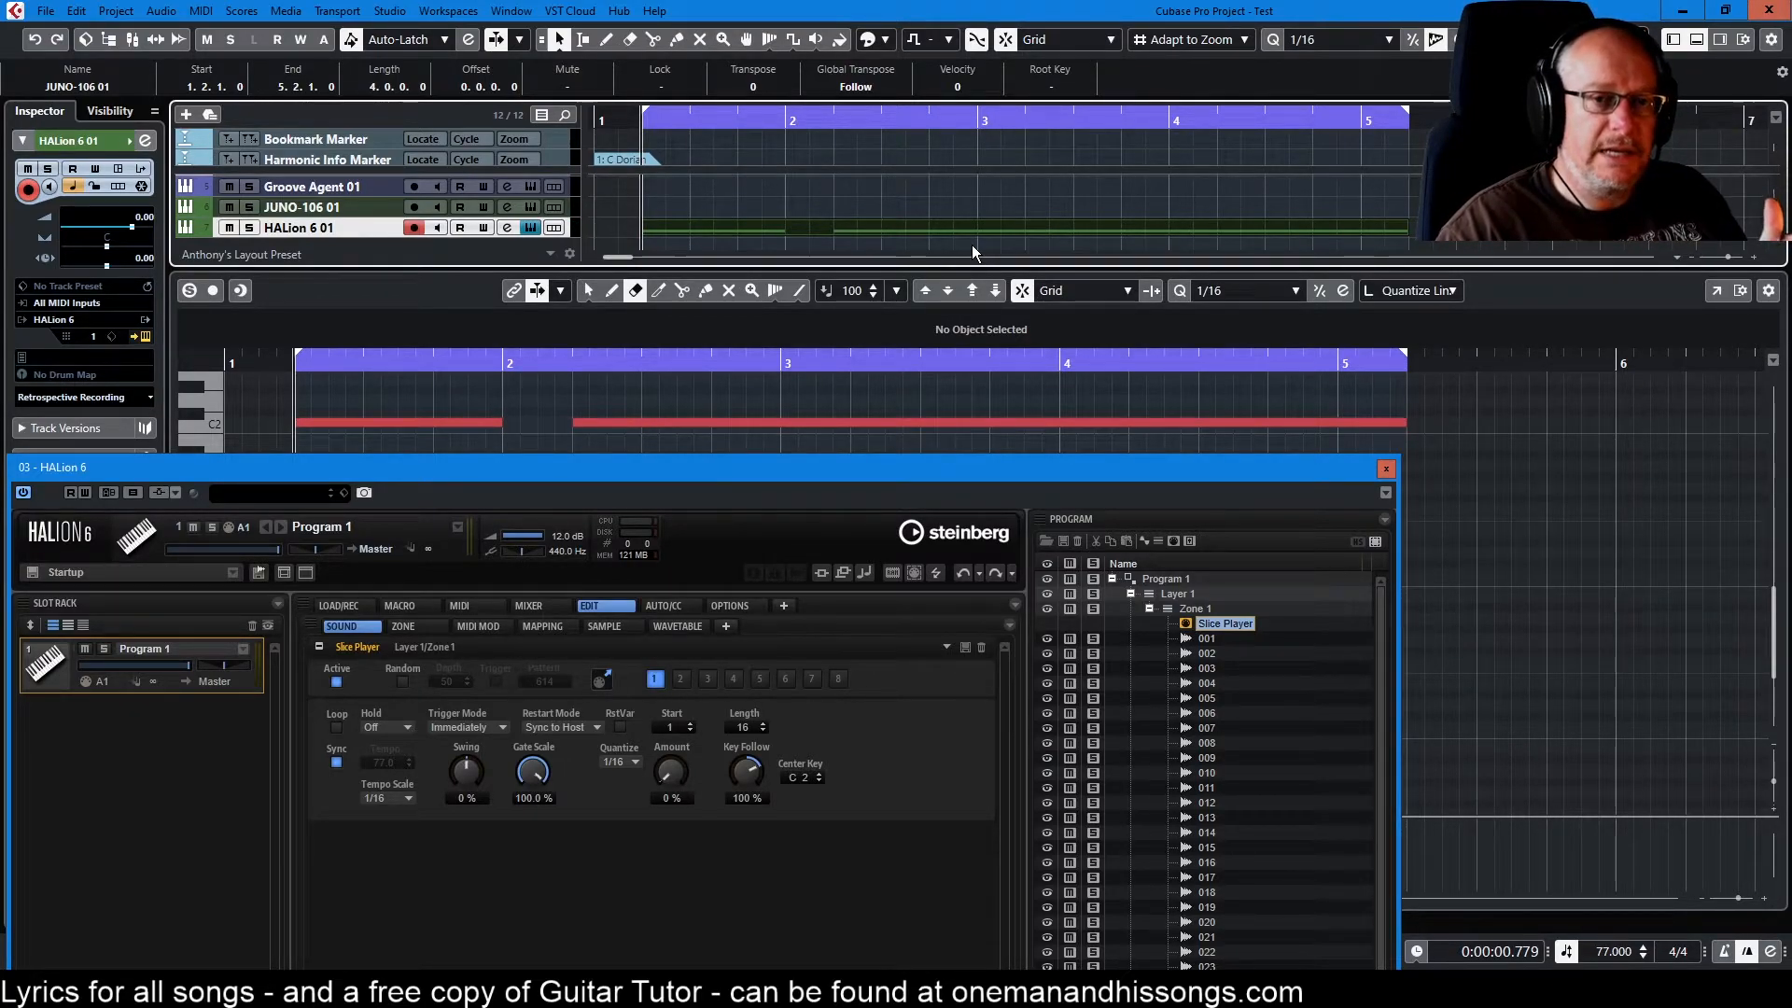
{"action": "key", "text": "space"}
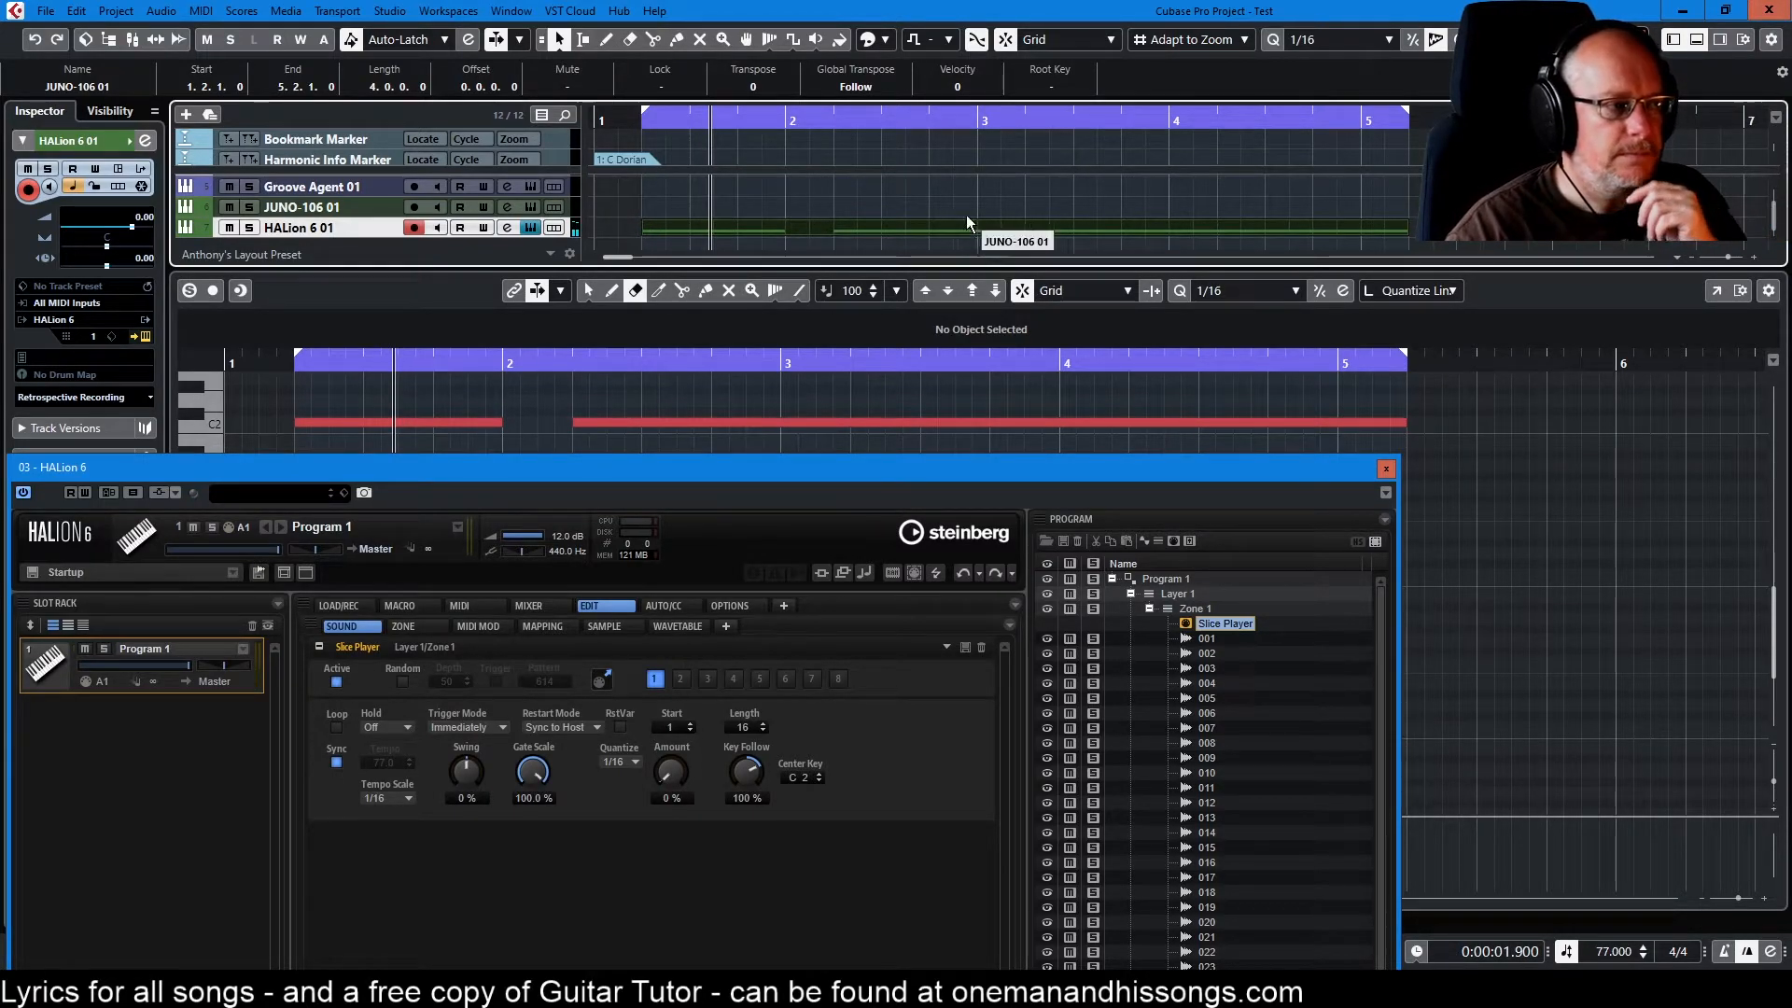
Set the Slice Player's Restart Mode to Off and Hold to Gated, and play the shifted part.
{"action": "left_click", "coordinate": [537, 728]}
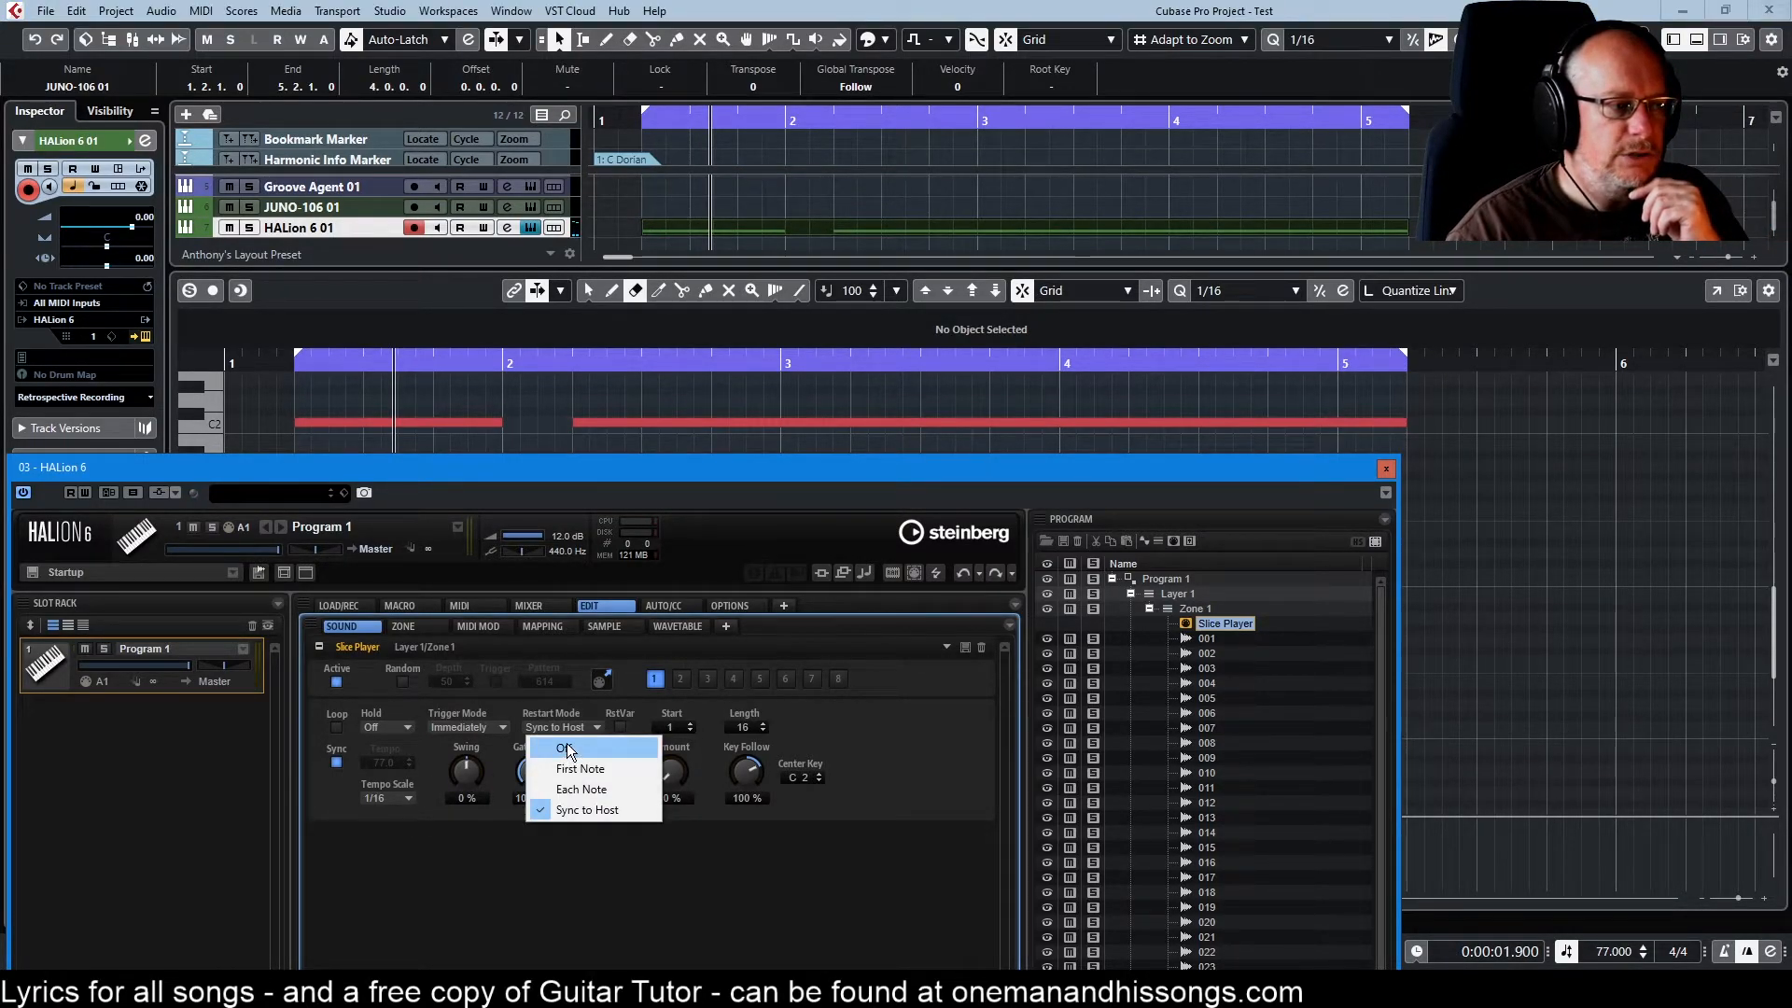
{"action": "left_click", "coordinate": [568, 747]}
{"action": "left_click", "coordinate": [381, 728]}
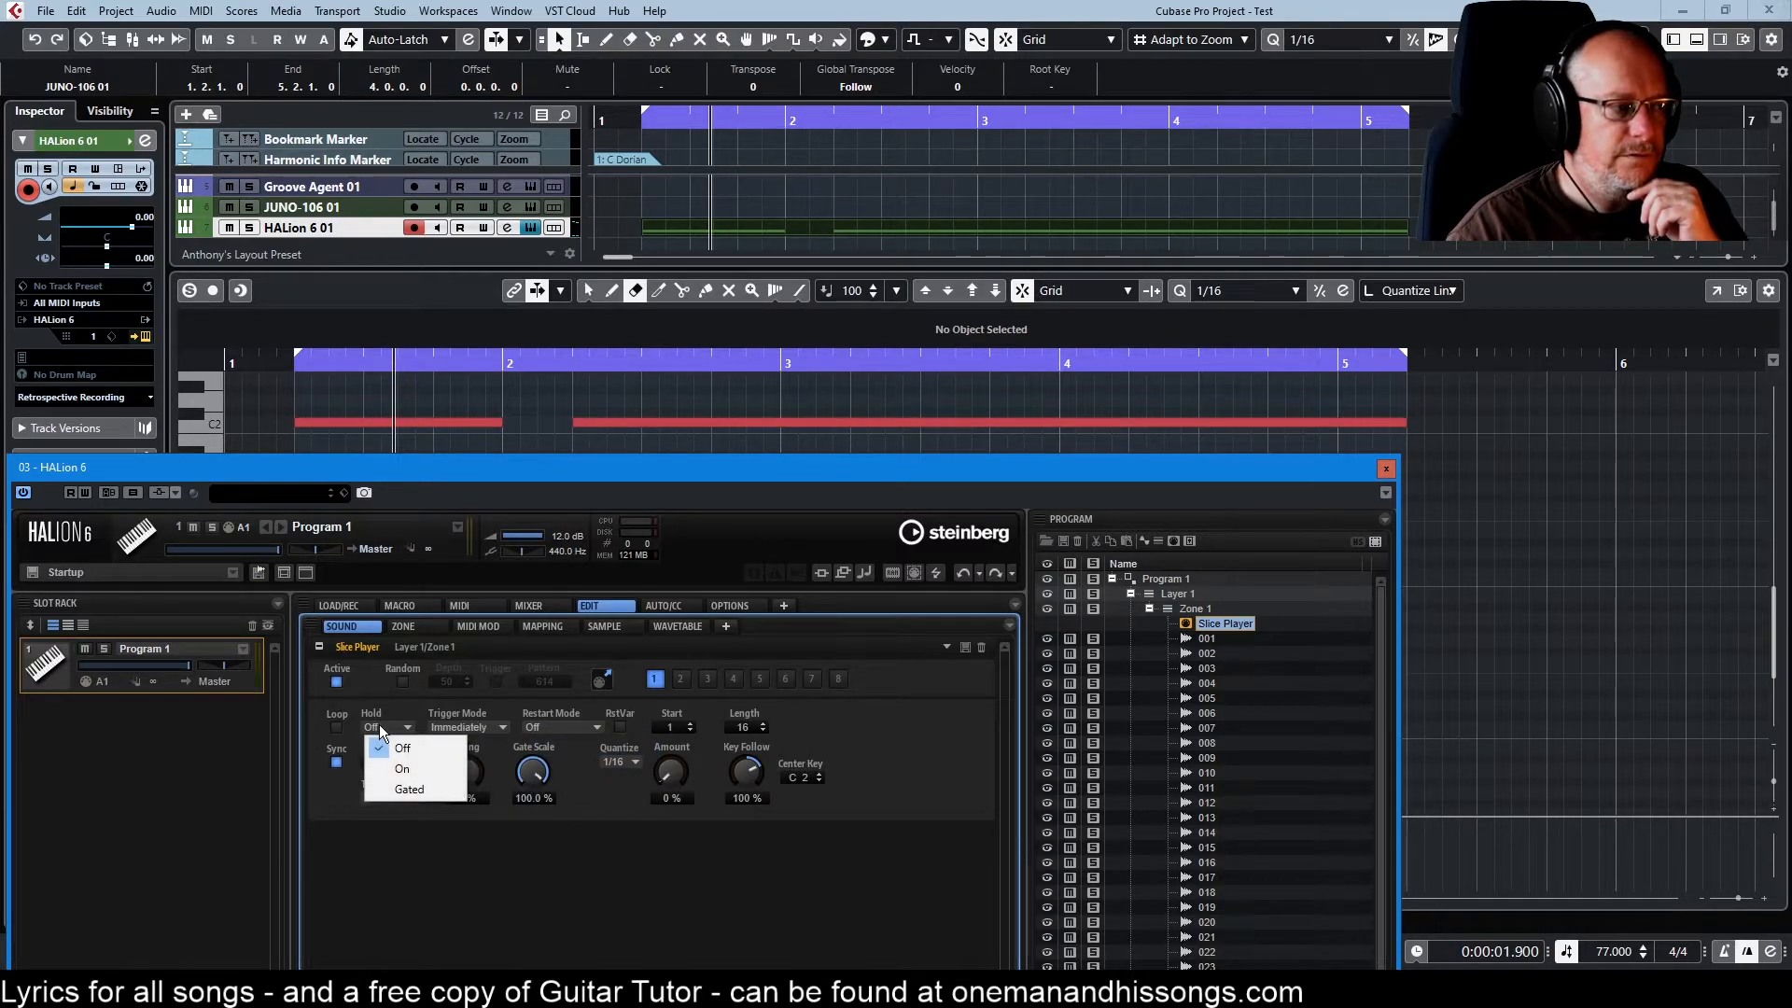
{"action": "left_click", "coordinate": [408, 791]}
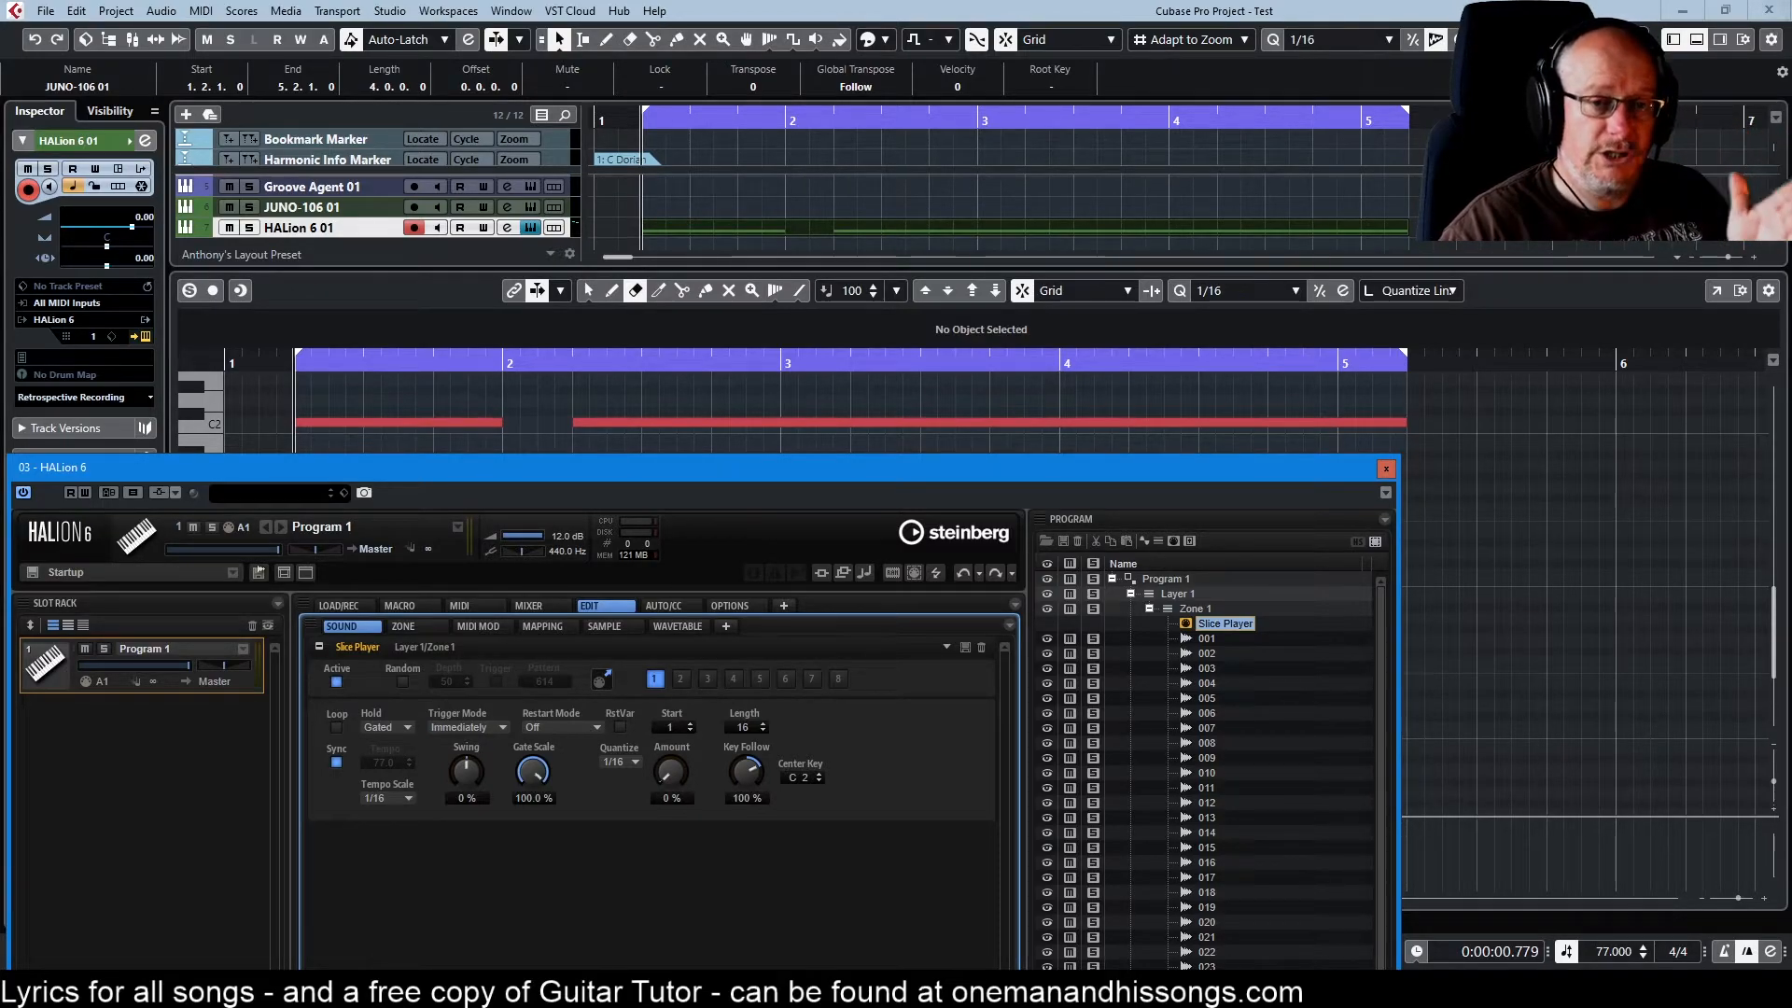
{"action": "key", "text": "space"}
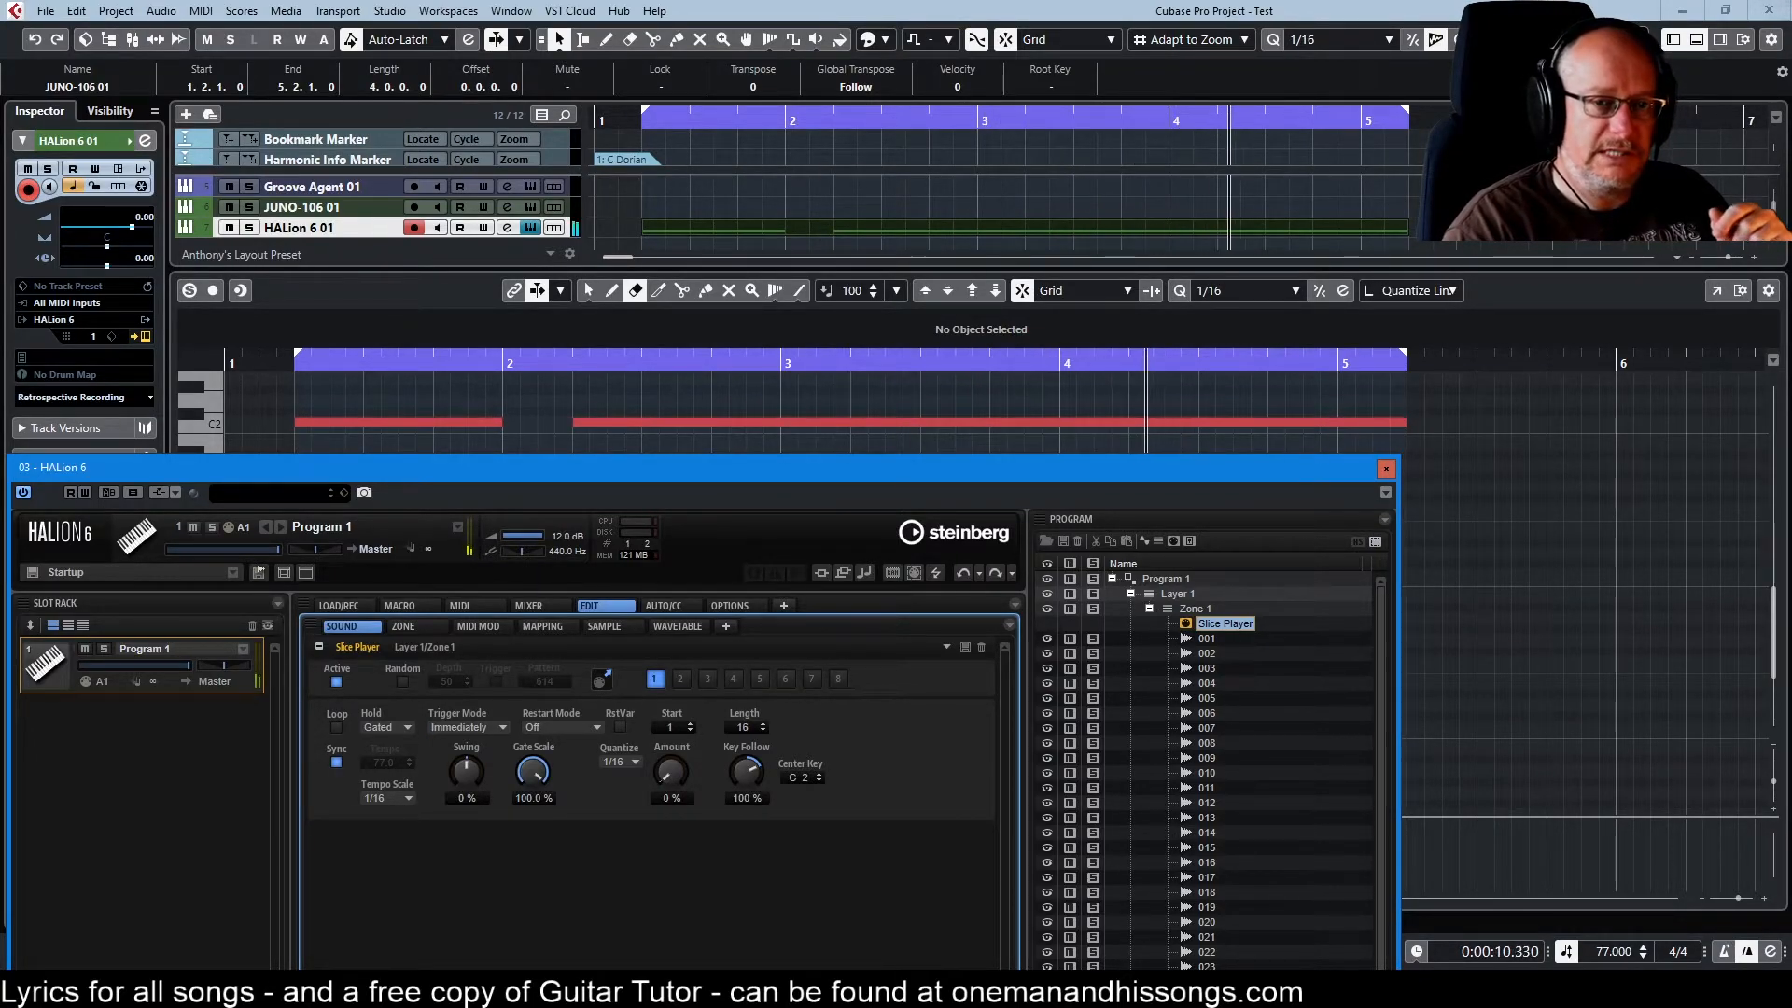
{"action": "key", "text": "space"}
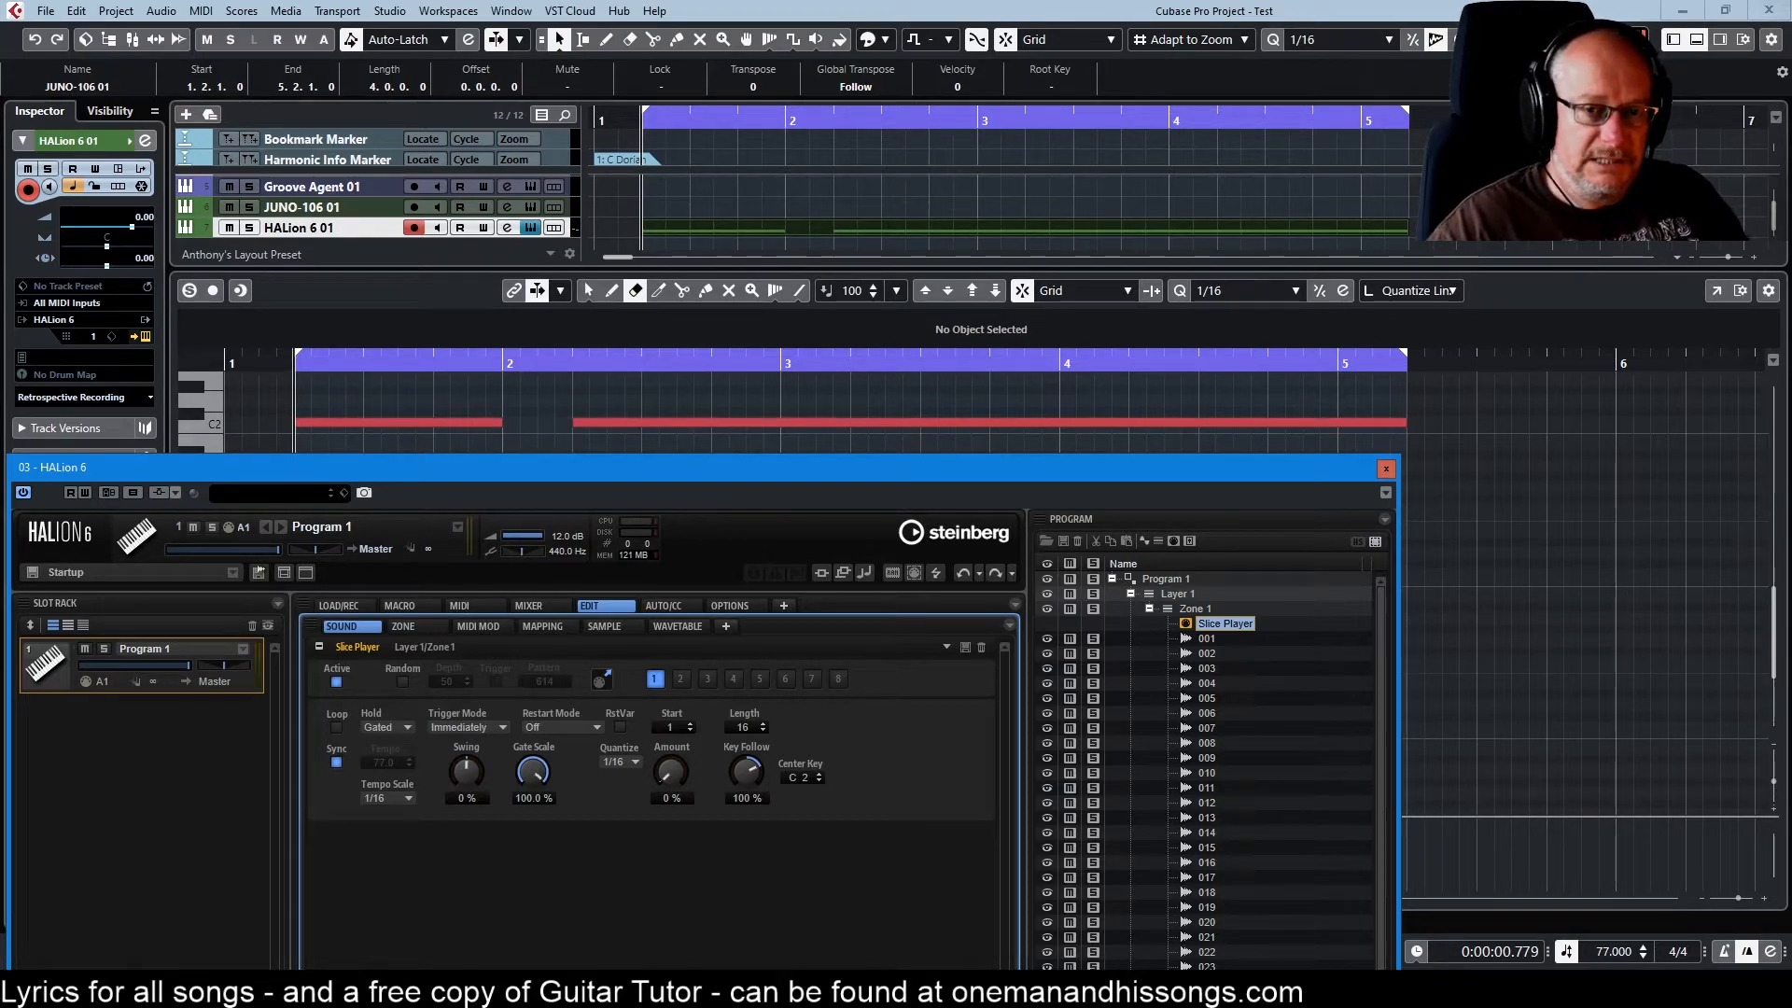
Set the Slice Player's Hold mode to Off and its Trigger Mode to Next Beat.
{"action": "left_click", "coordinate": [466, 727]}
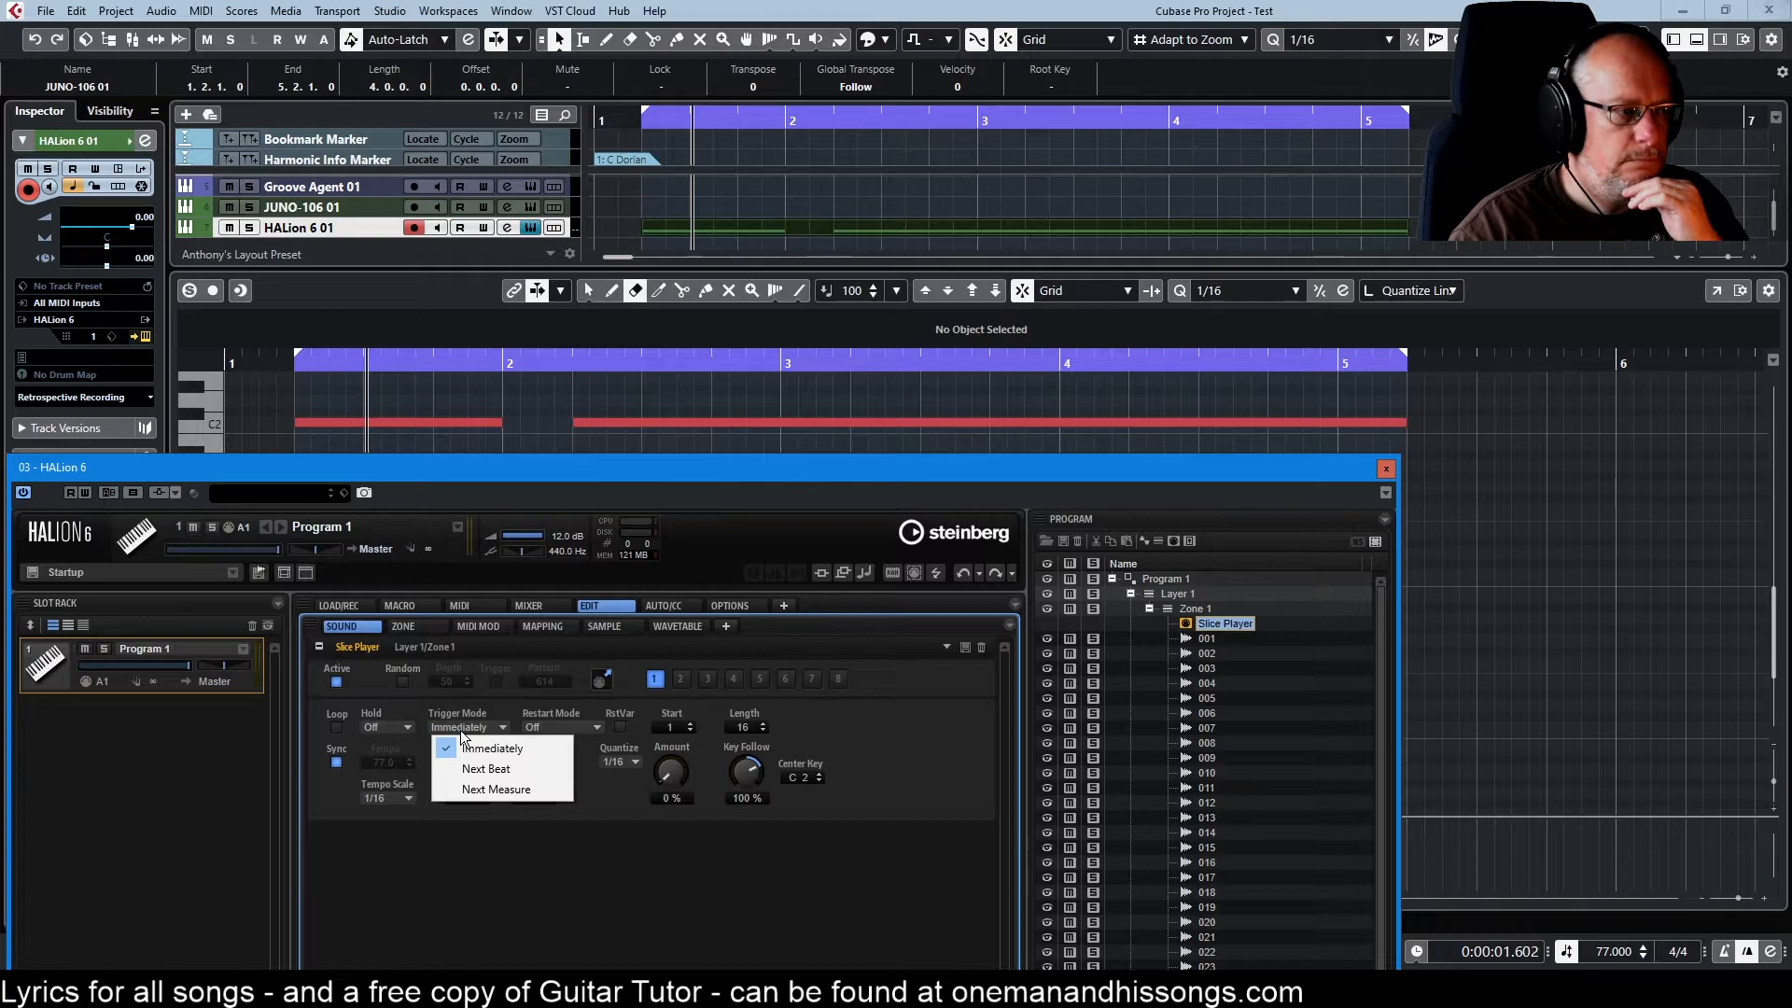
{"action": "key", "text": "space"}
{"action": "left_click", "coordinate": [487, 771]}
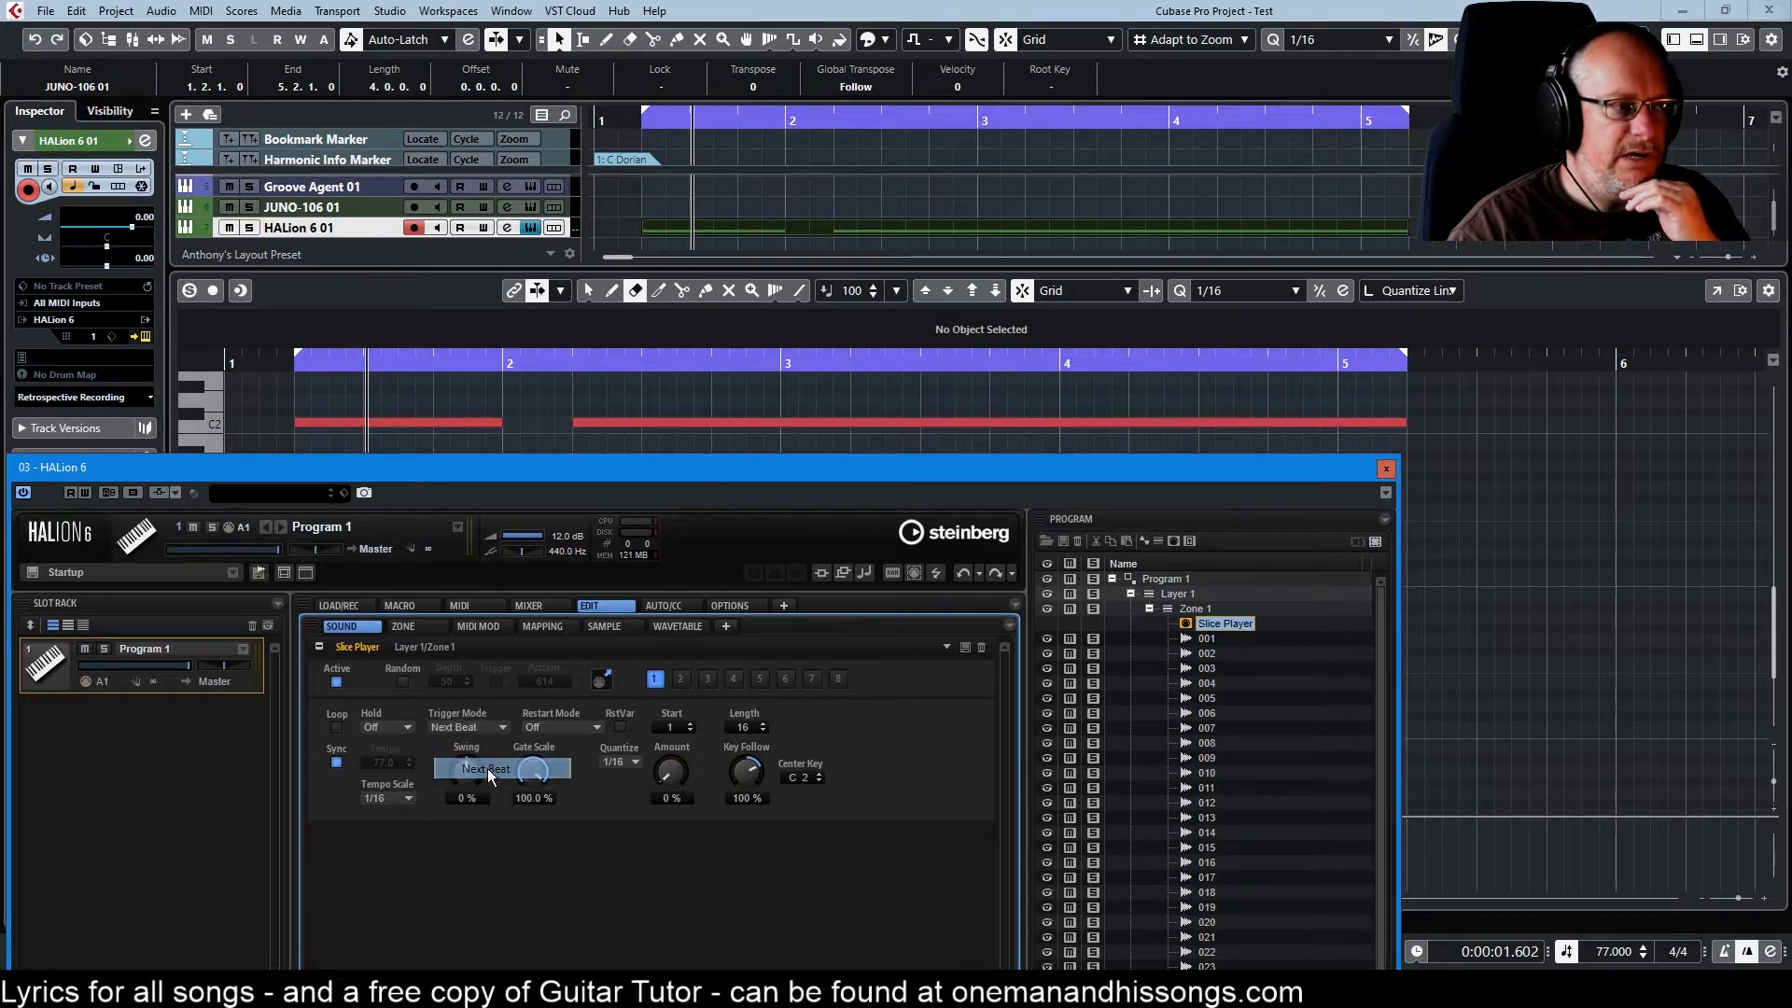
Split the first C2 note at 1.3.2 and 1.3.3 and erase the sixteenth-note piece between the cuts.
{"action": "left_click", "coordinate": [390, 412]}
{"action": "right_click", "coordinate": [427, 408]}
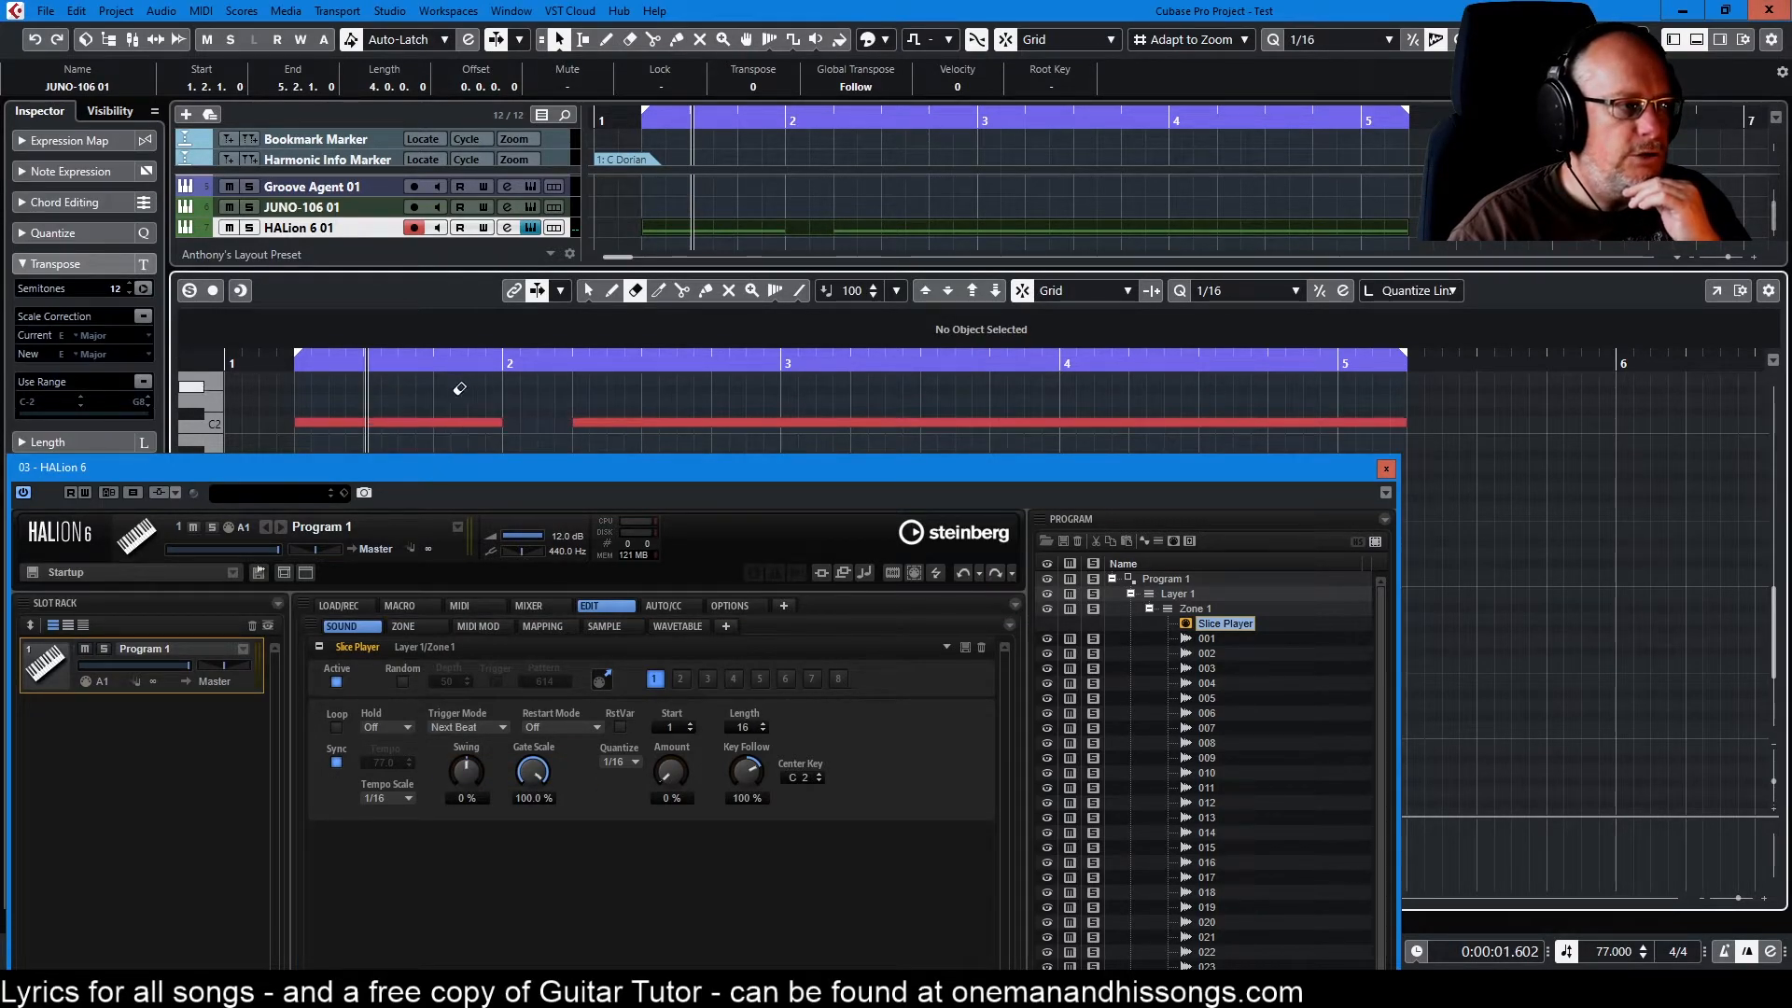
{"action": "right_click", "coordinate": [447, 425]}
{"action": "left_click", "coordinate": [495, 426]}
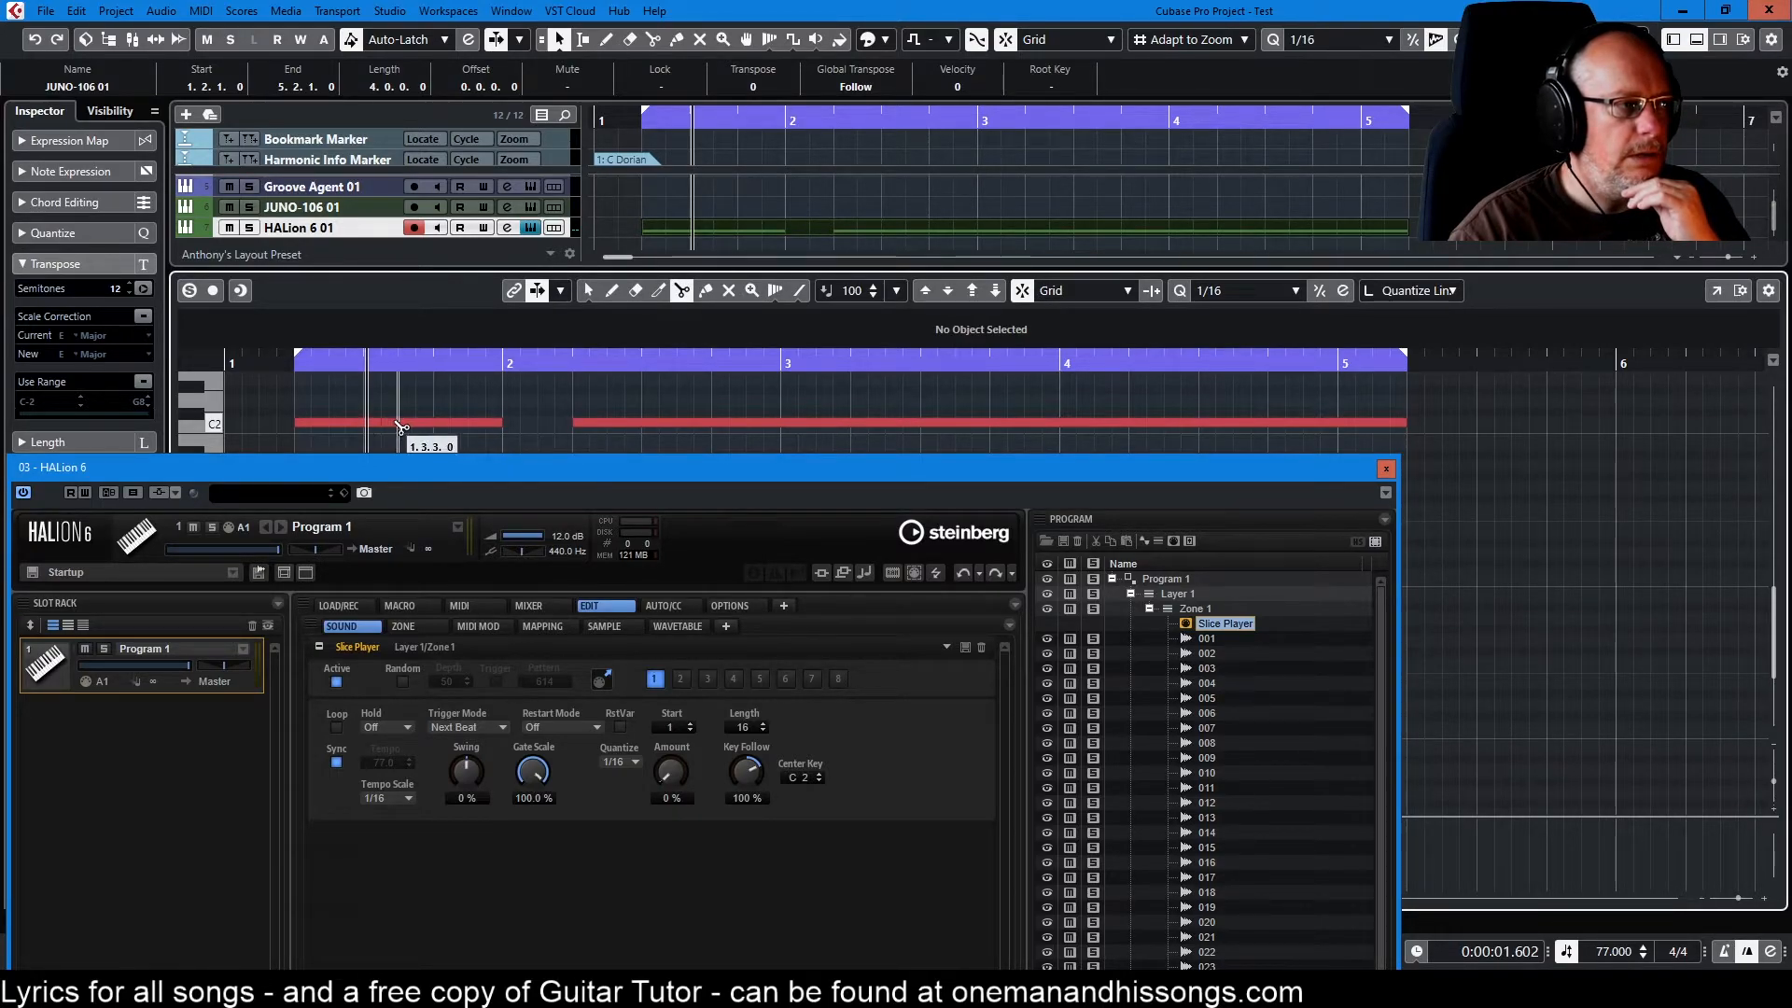
{"action": "right_click", "coordinate": [457, 422]}
{"action": "left_click", "coordinate": [509, 426]}
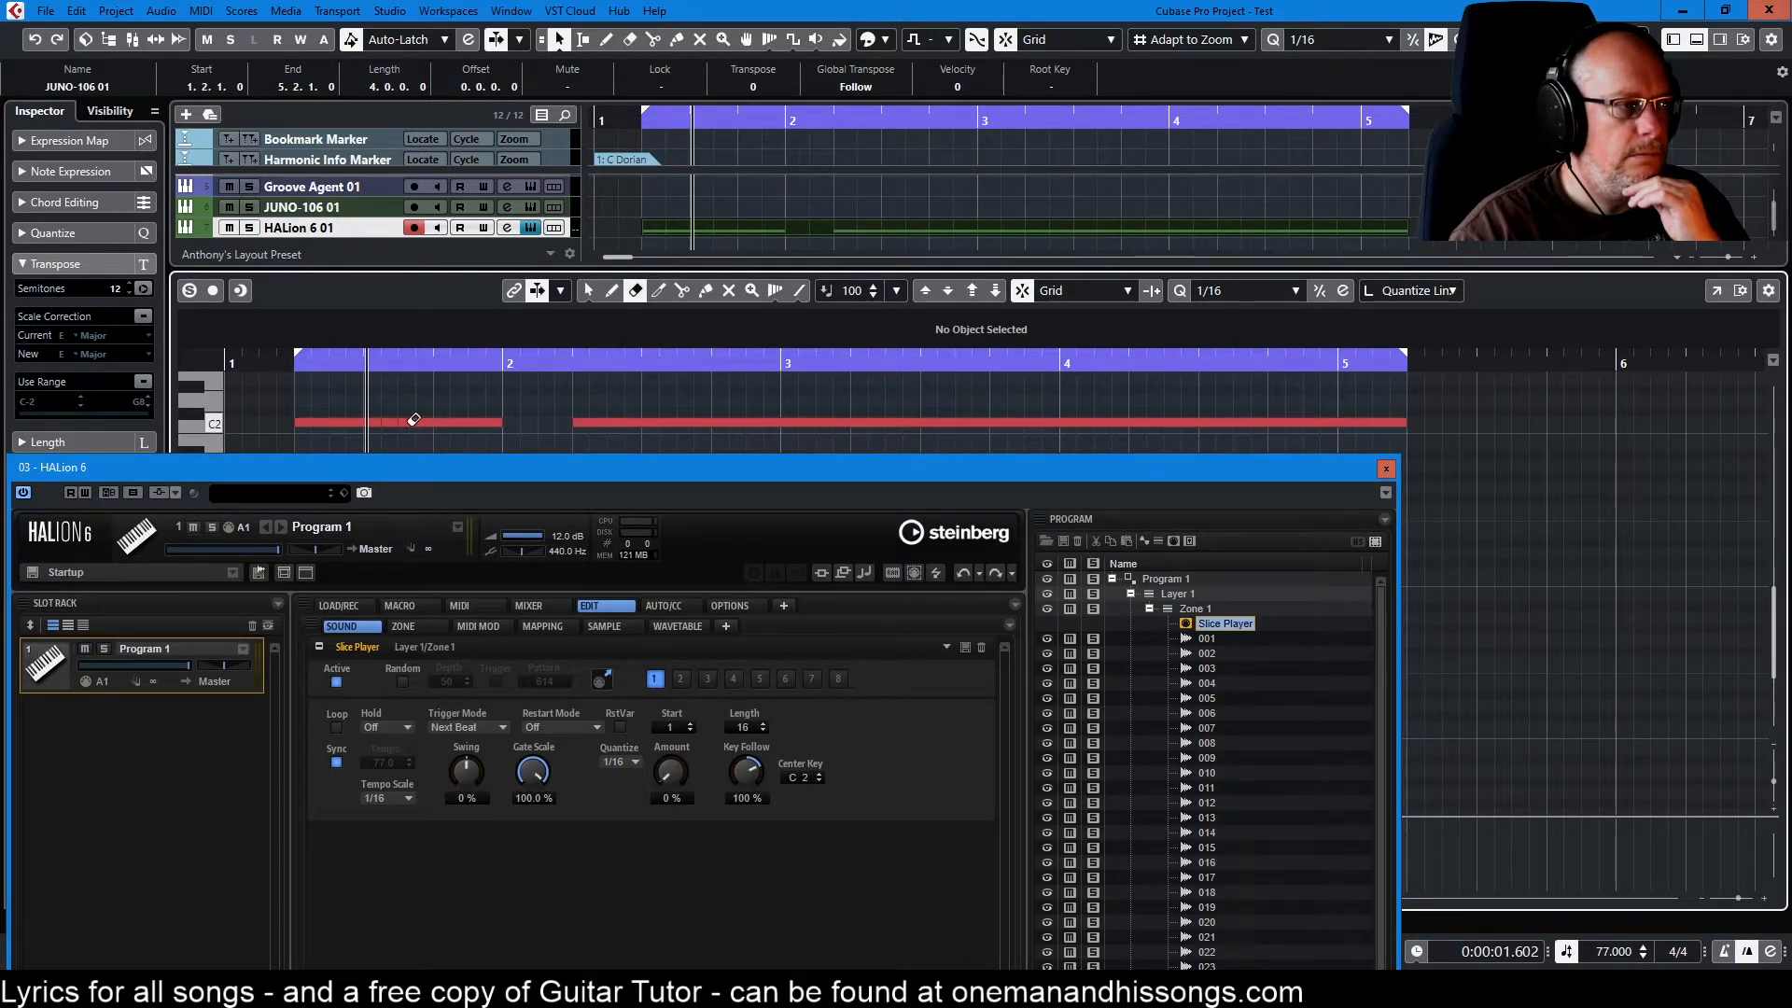
Play the edited notes and set the Slice Player's Restart Mode to Sync to Host.
{"action": "key", "text": "space"}
{"action": "left_click", "coordinate": [552, 726]}
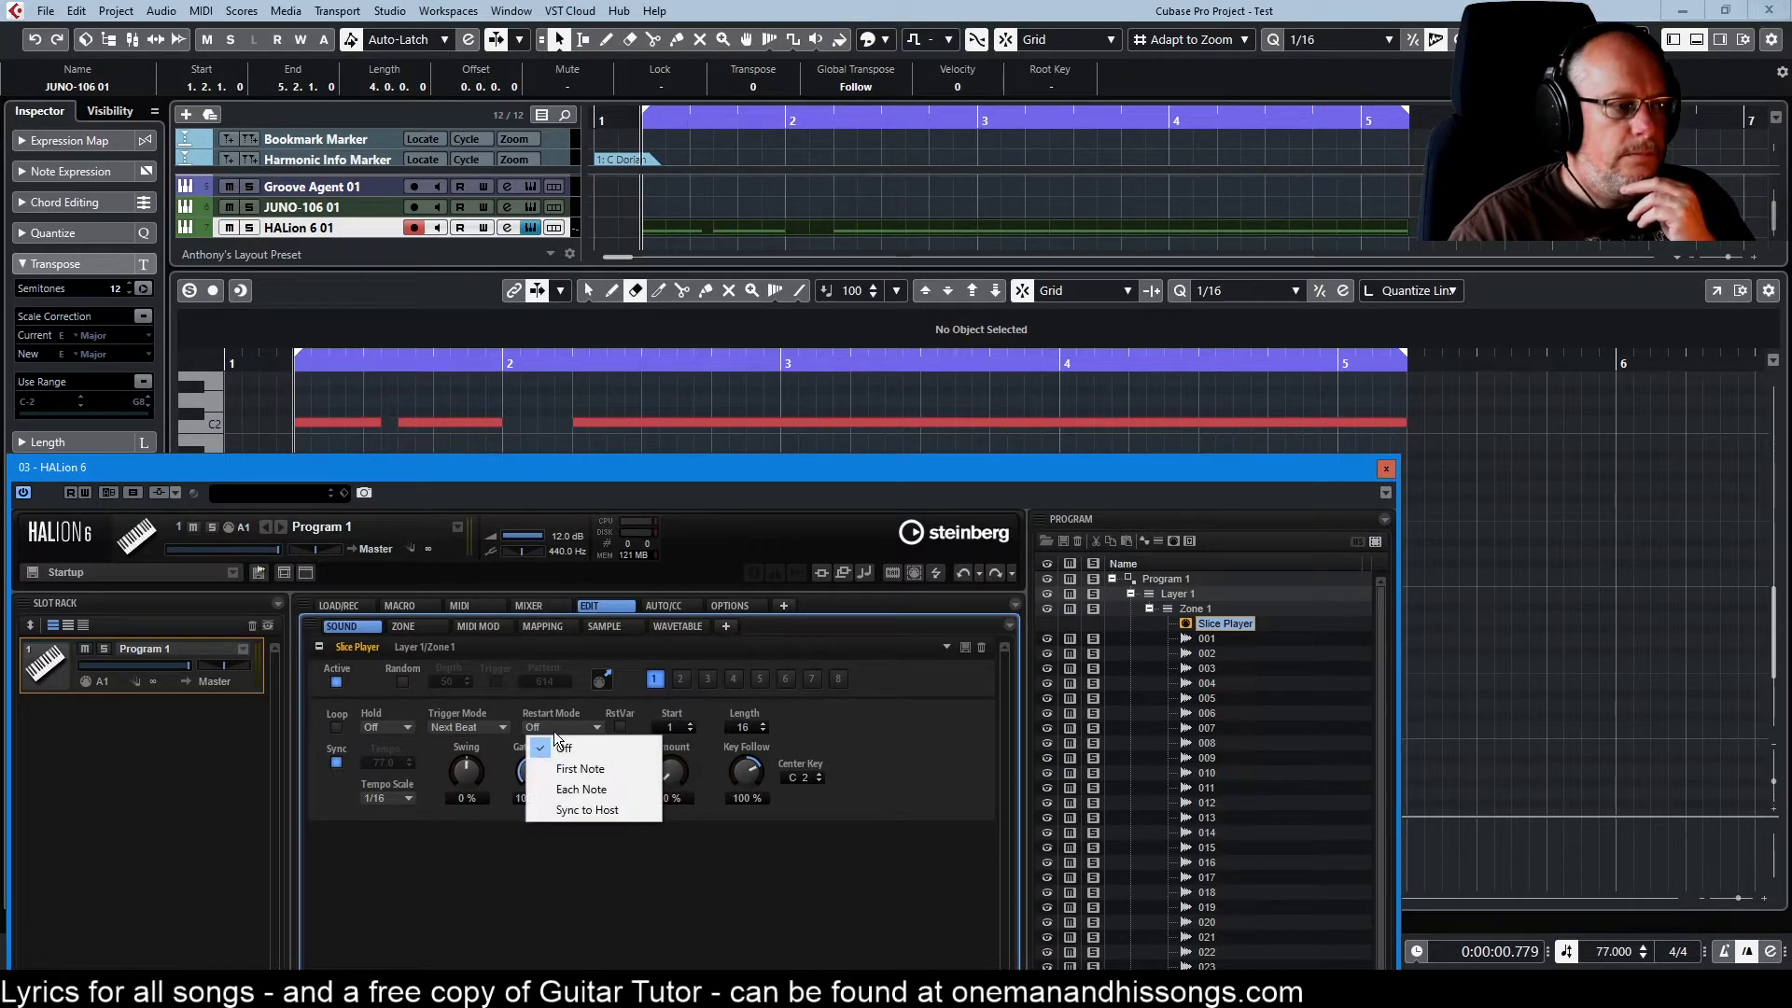
{"action": "left_click", "coordinate": [586, 809]}
Move the HALion 6 01 part back to the start of bar 1, set the locators to its range, and play it.
{"action": "left_click_drag", "start_coordinate": [938, 225], "coordinate": [880, 205]}
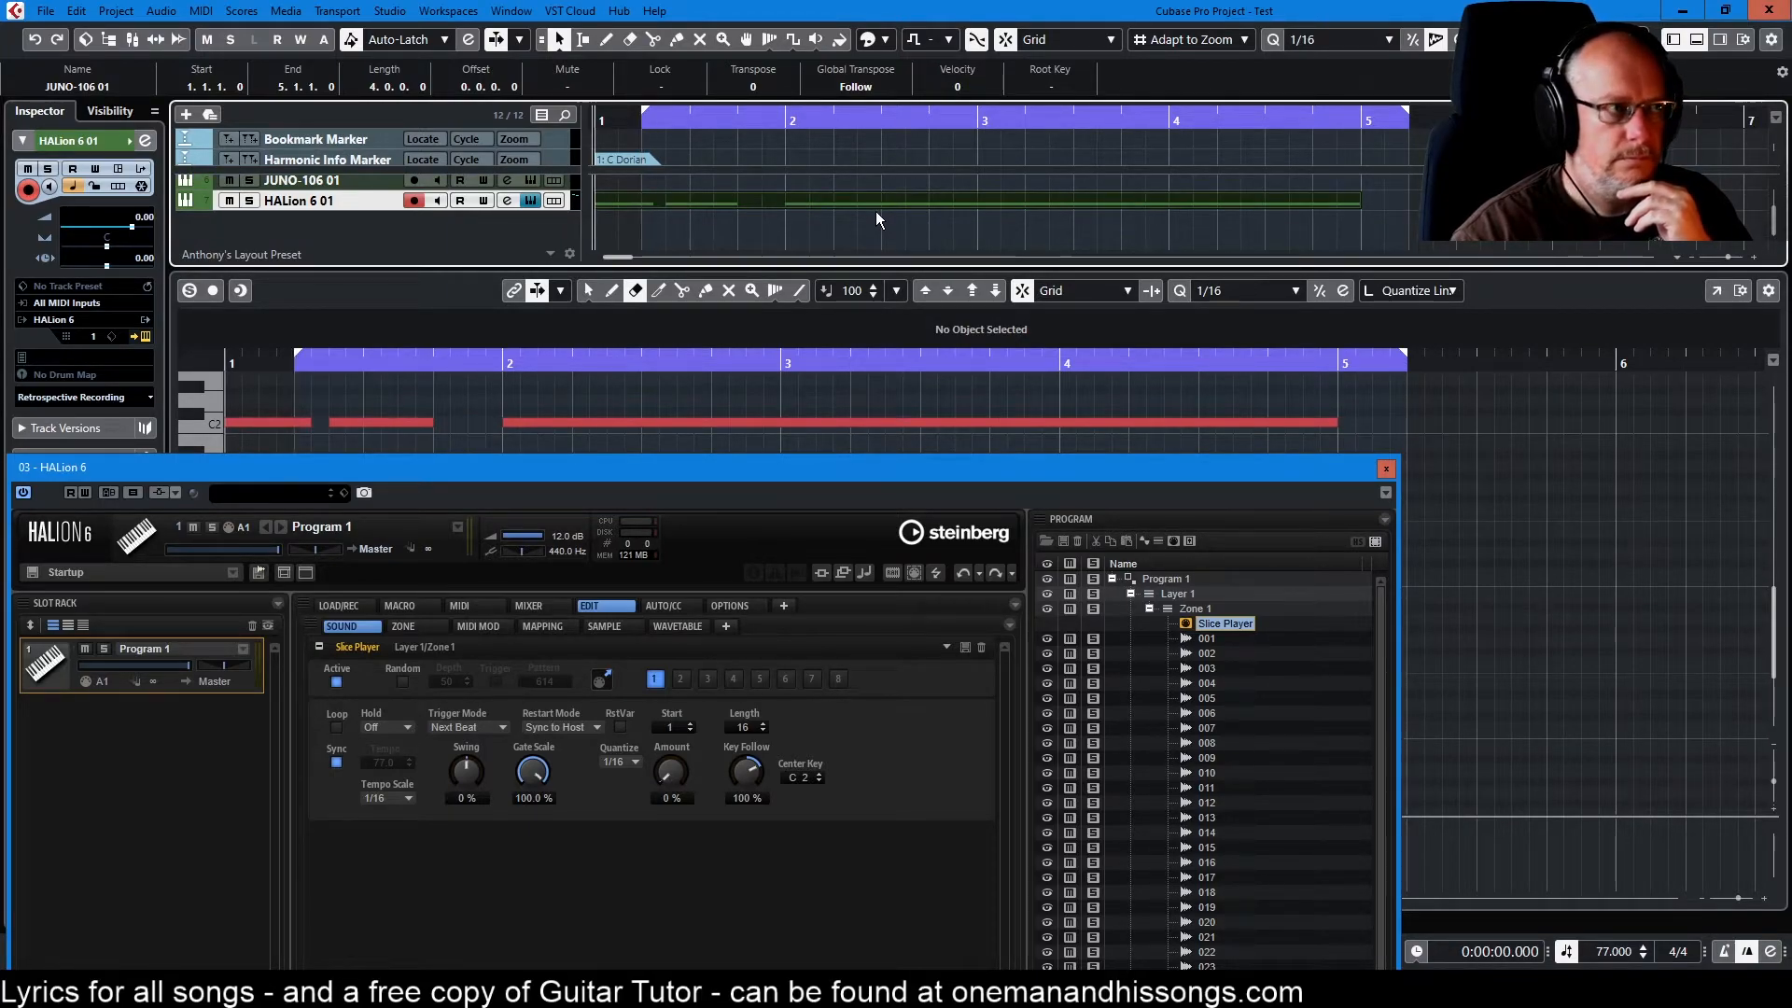
{"action": "key", "text": "p"}
{"action": "key", "text": "KP_1"}
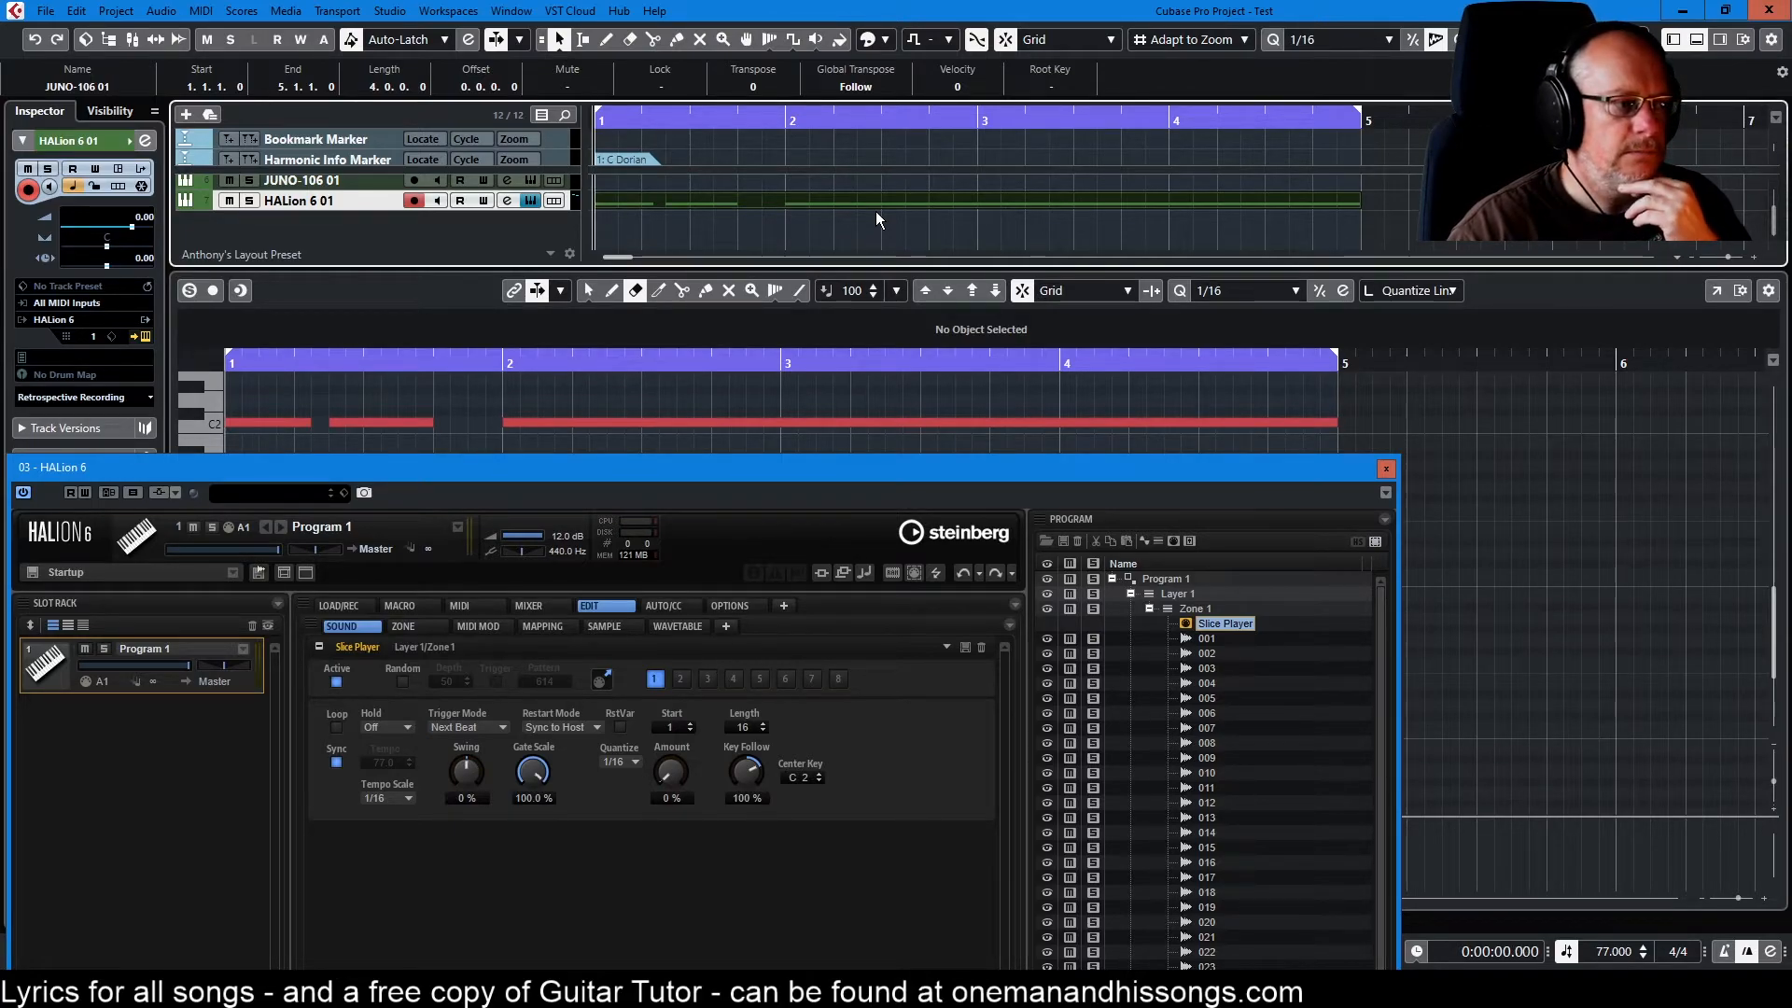
{"action": "key", "text": "space"}
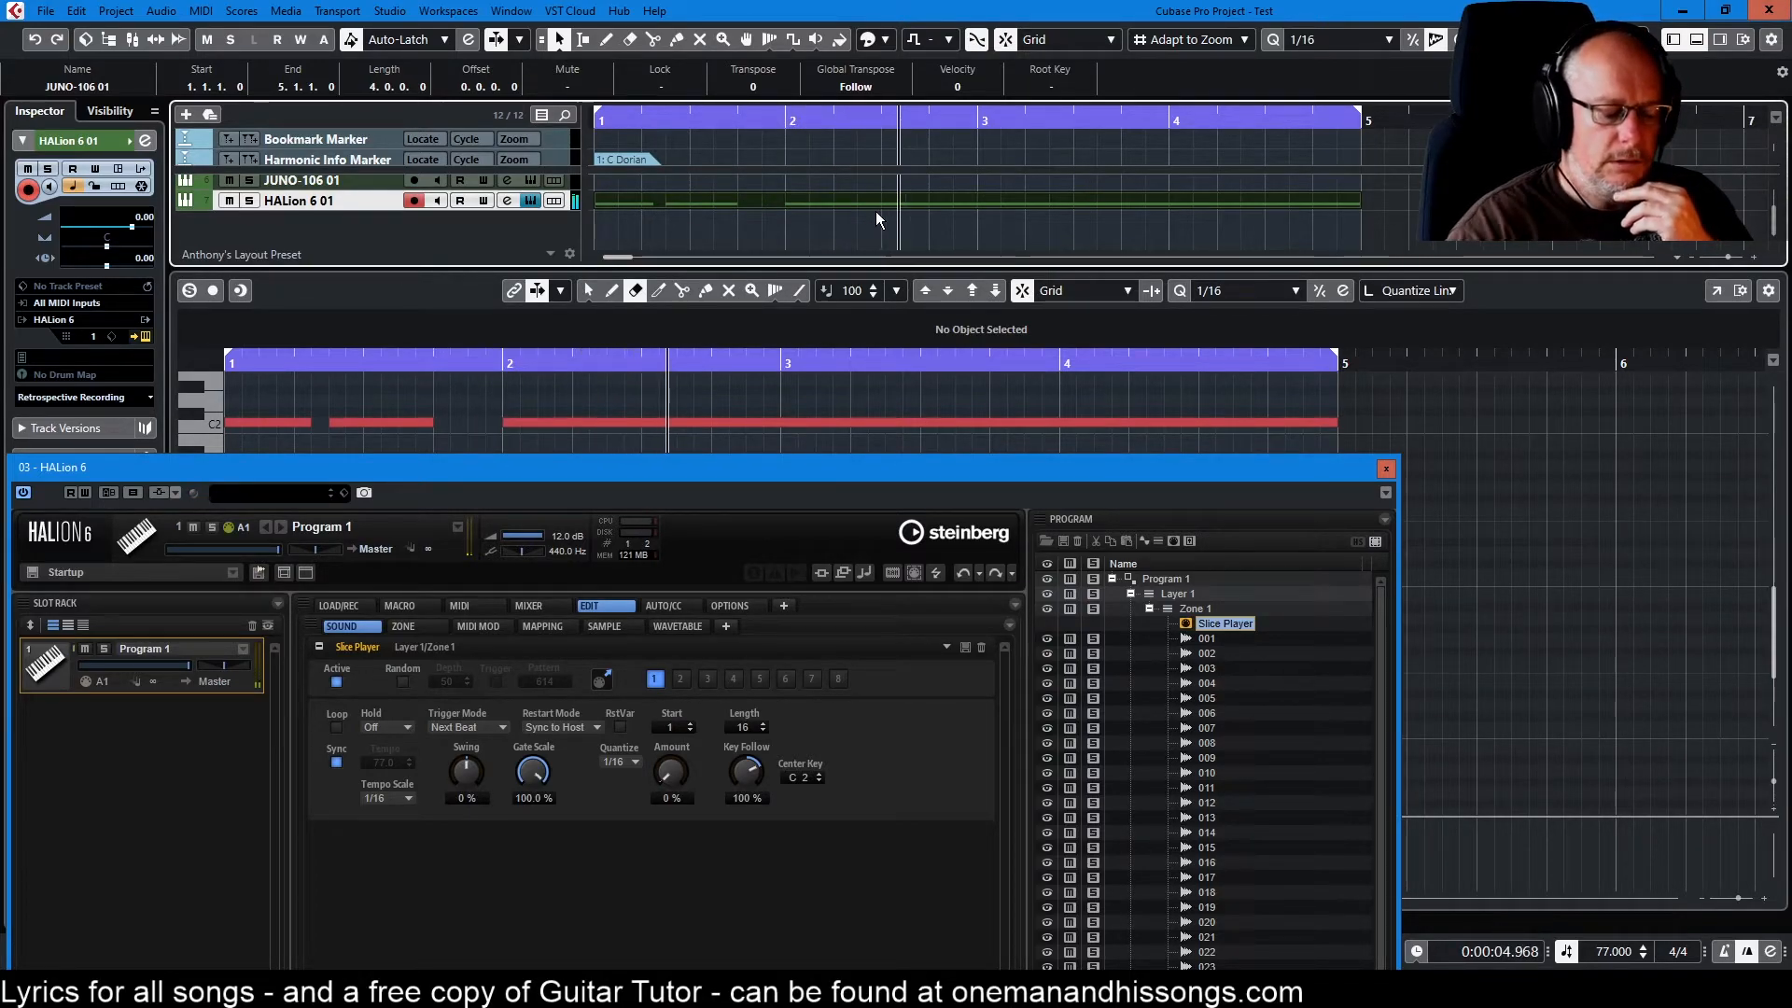
{"action": "key", "text": "space"}
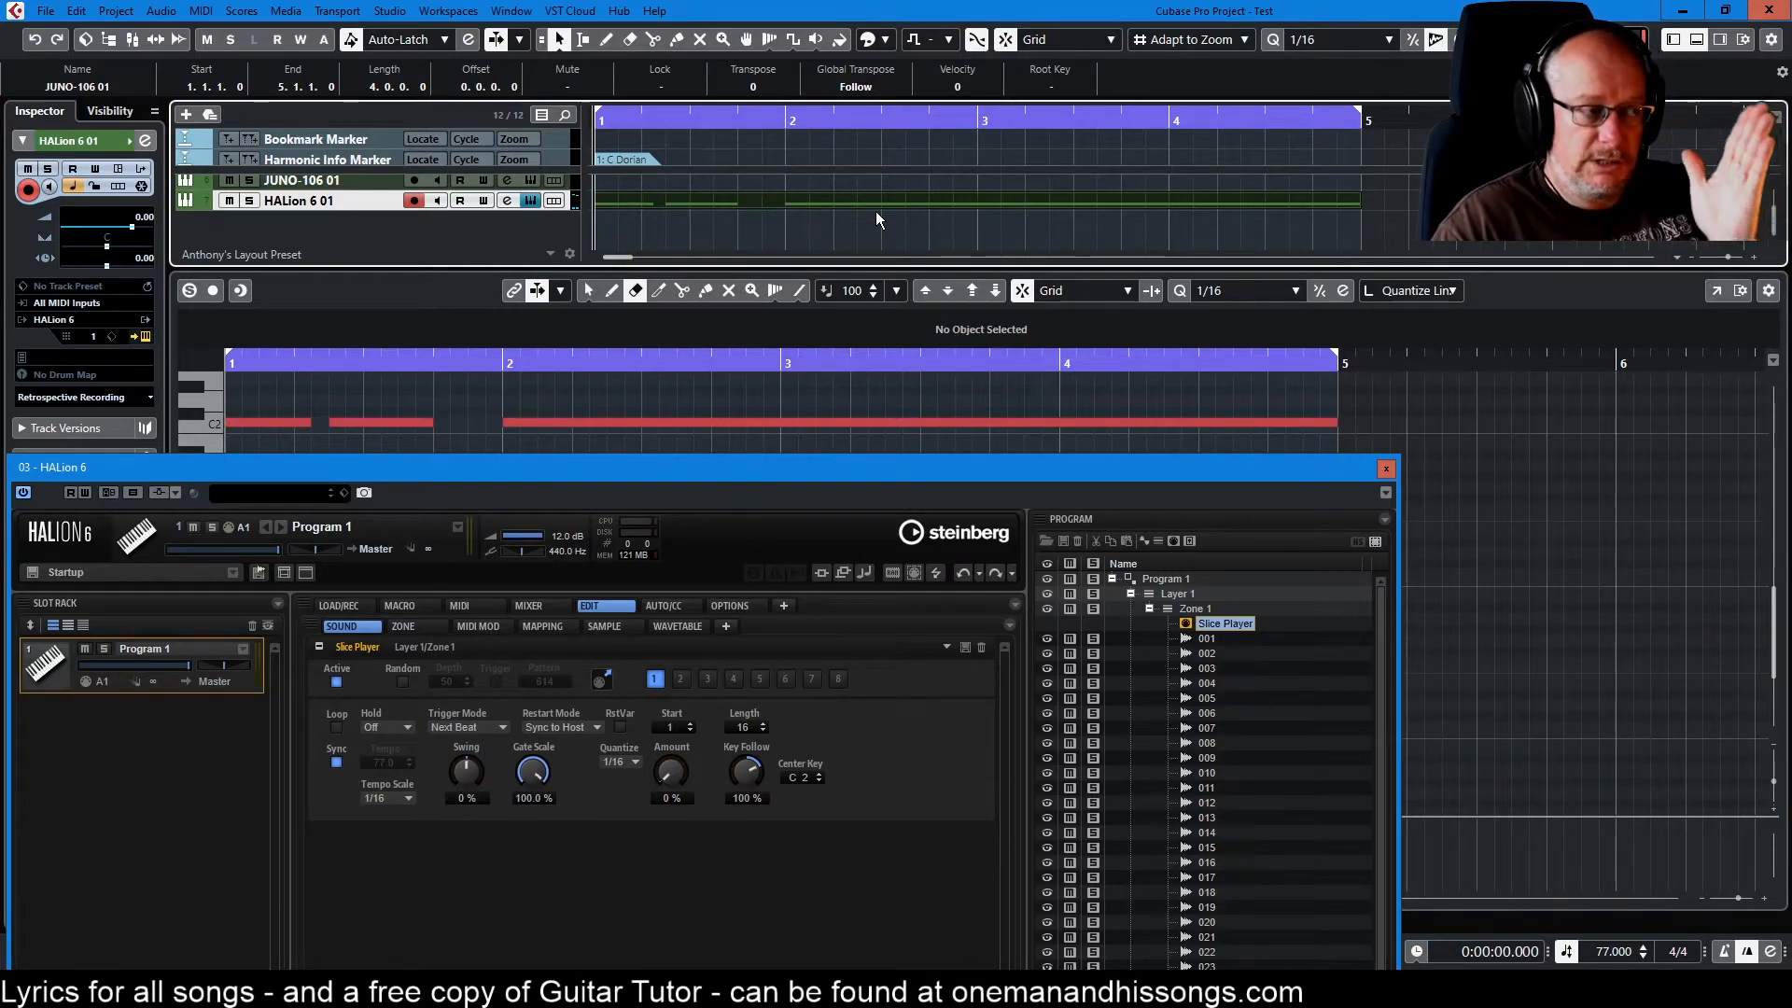
{"action": "key", "text": "space"}
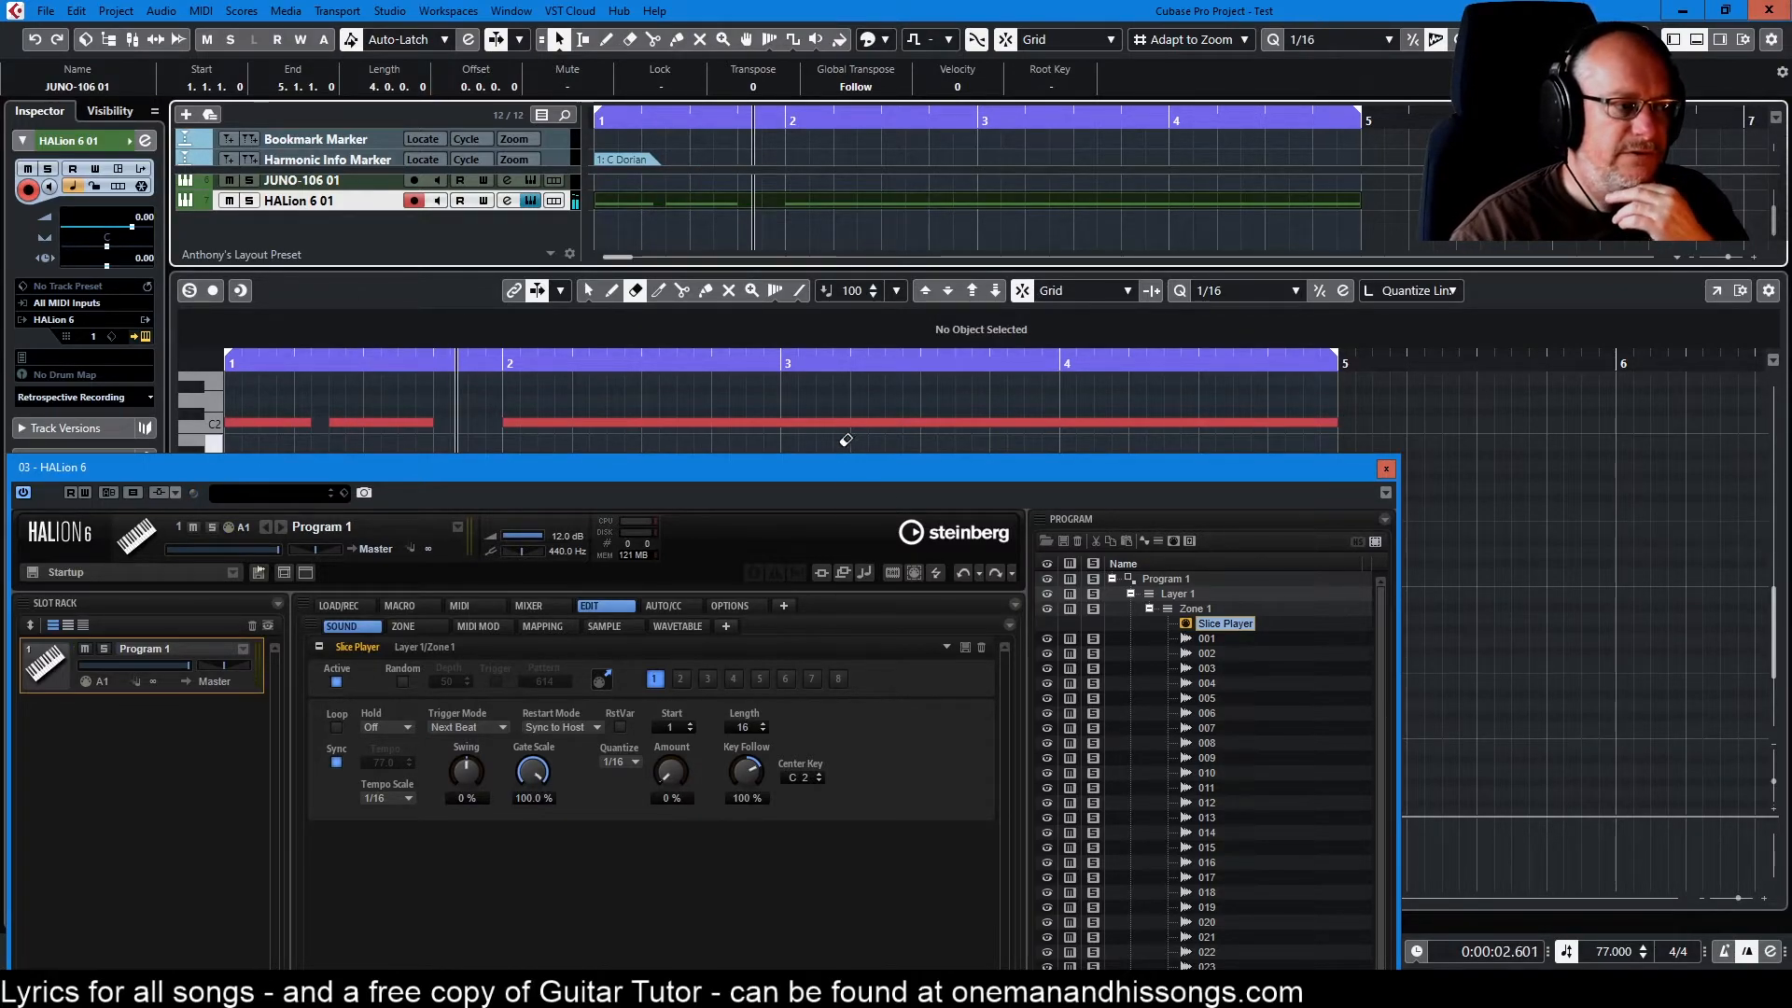
Set the Slice Player's Trigger Mode to Next Measure and play the part from the start.
{"action": "left_click", "coordinate": [474, 727]}
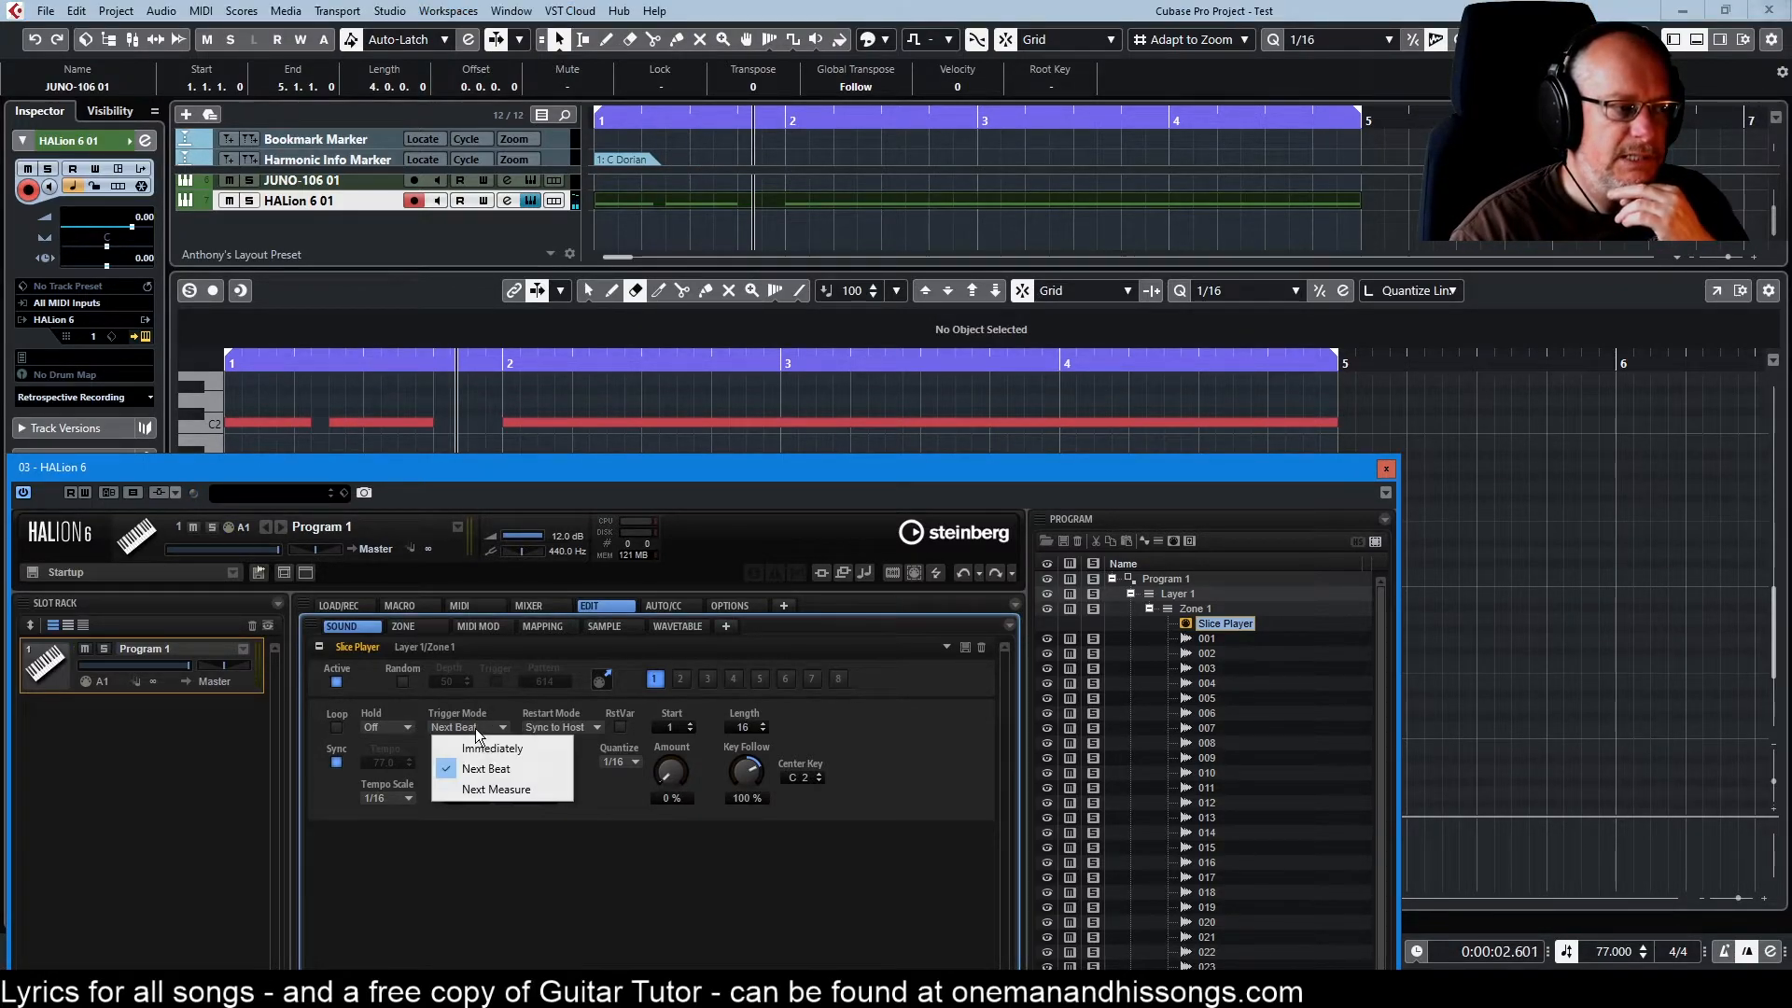
{"action": "left_click", "coordinate": [474, 791]}
{"action": "key", "text": "Home"}
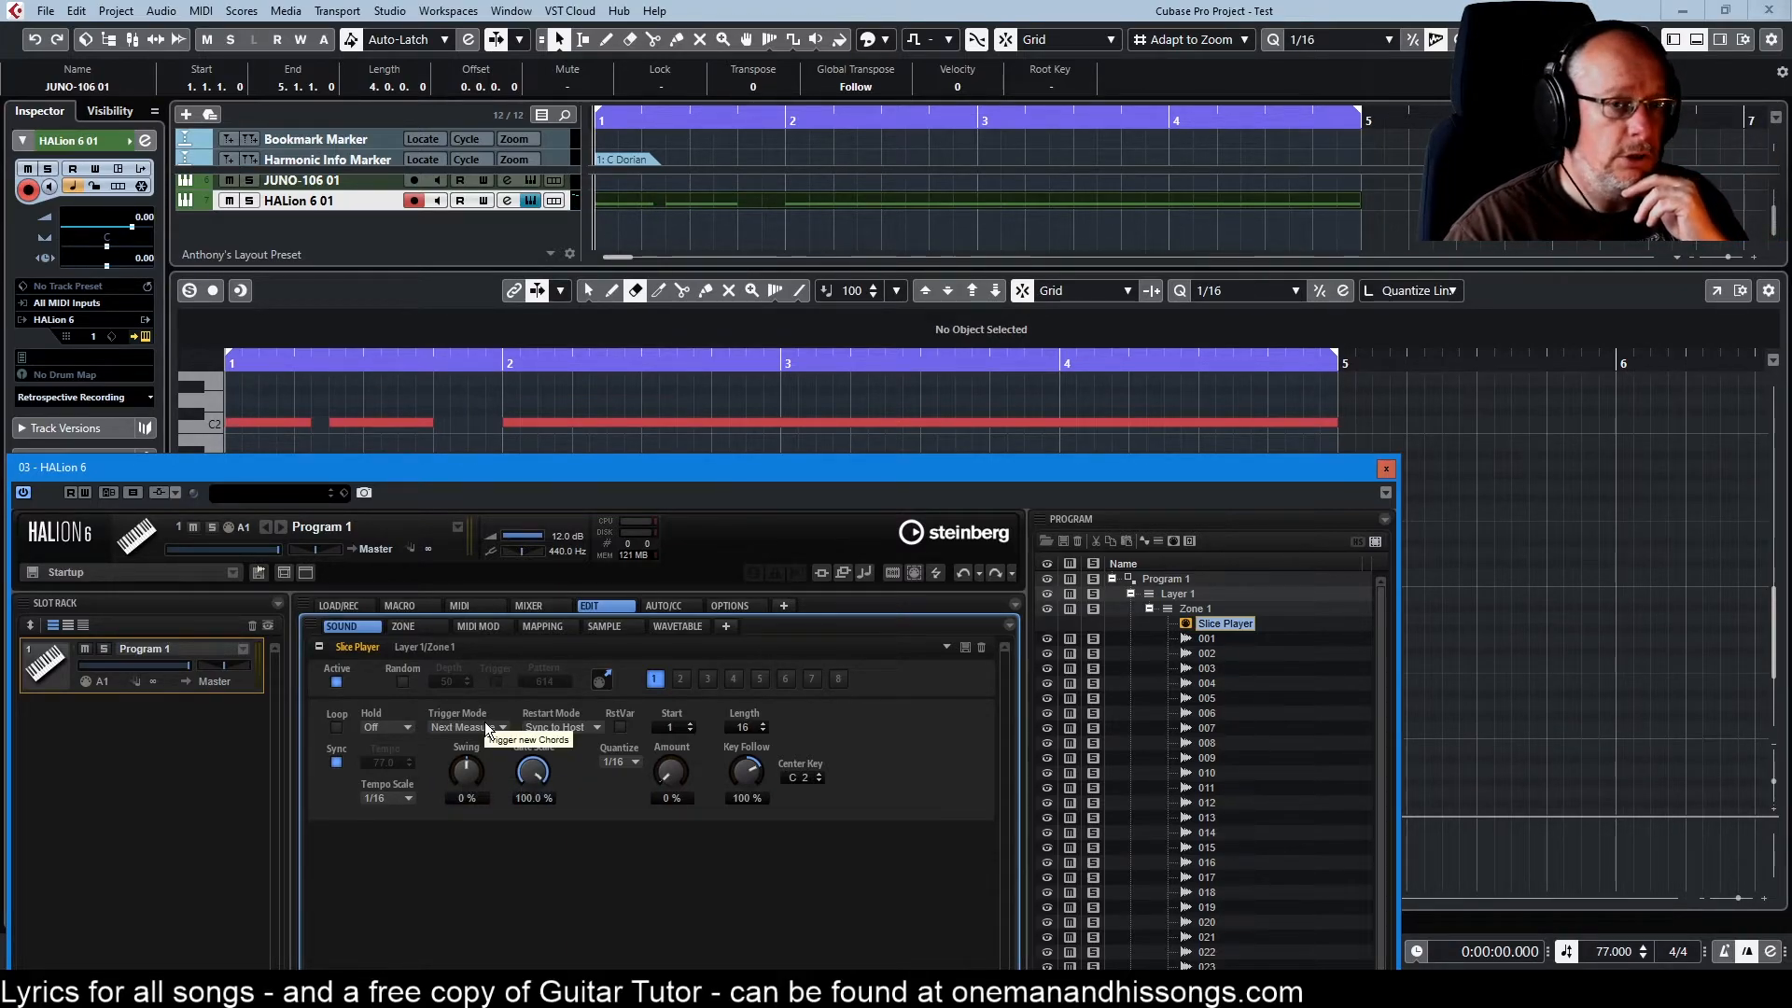
{"action": "key", "text": "space"}
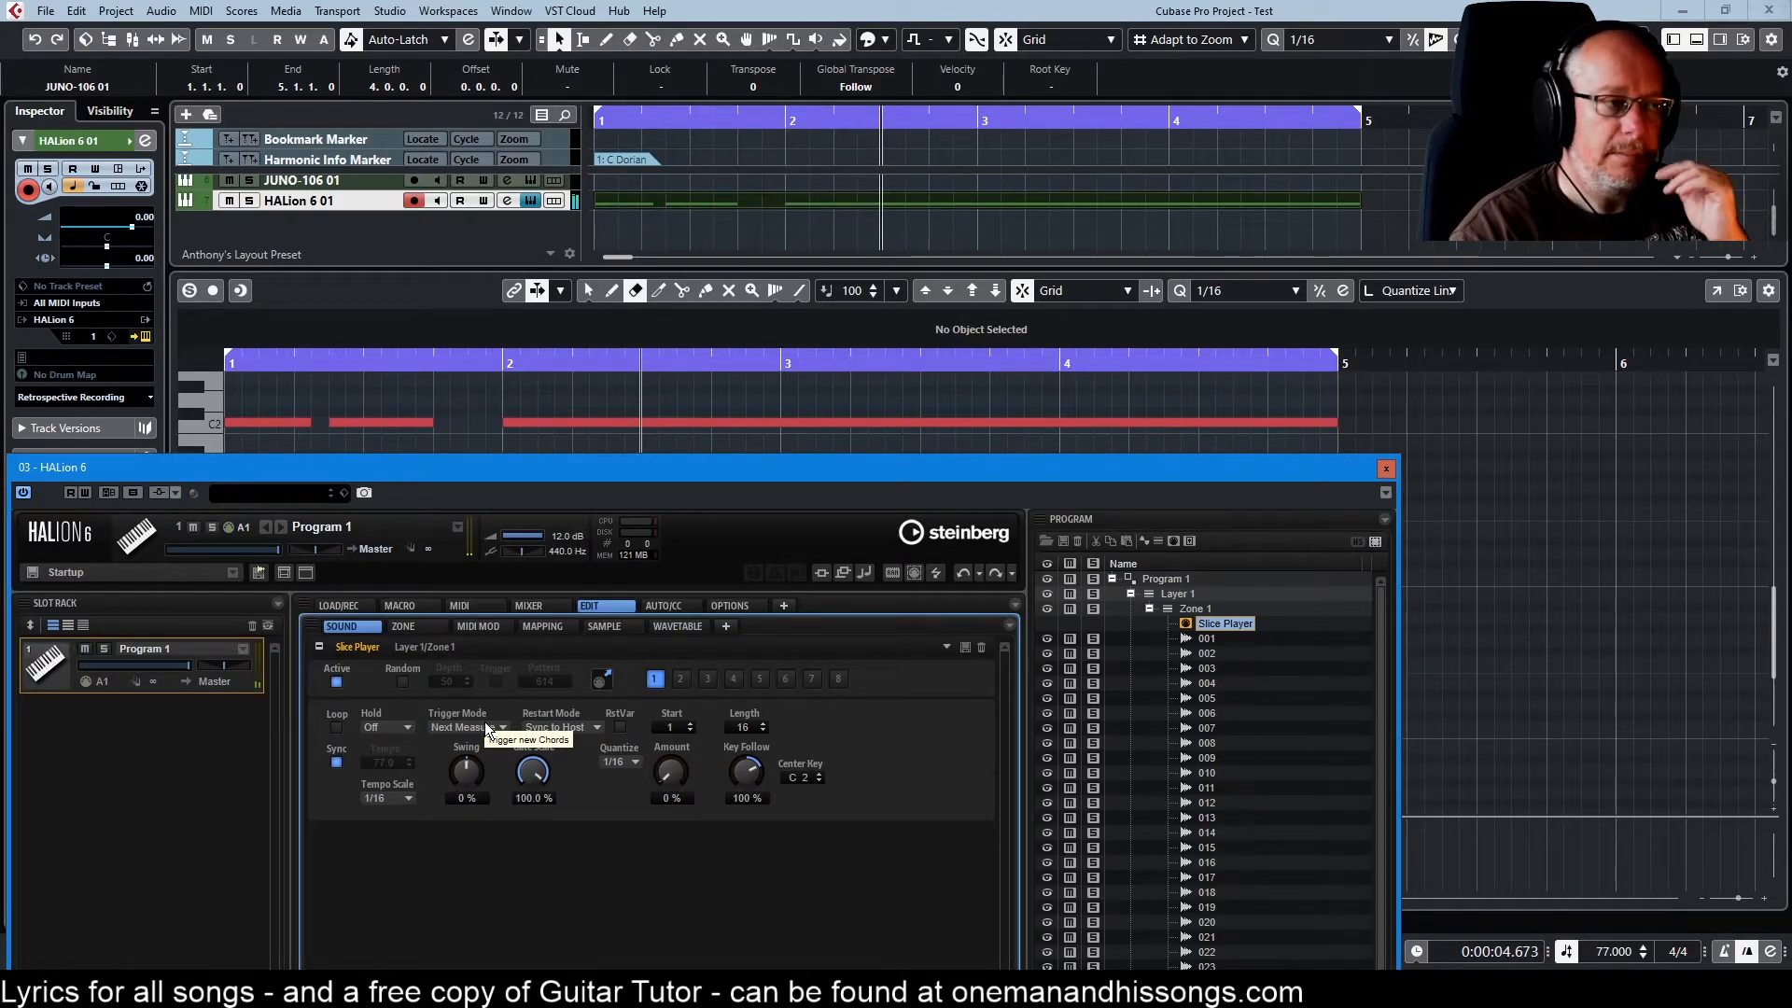
Glue the second and third C2 notes into one and play the part from the start.
{"action": "right_click", "coordinate": [444, 433]}
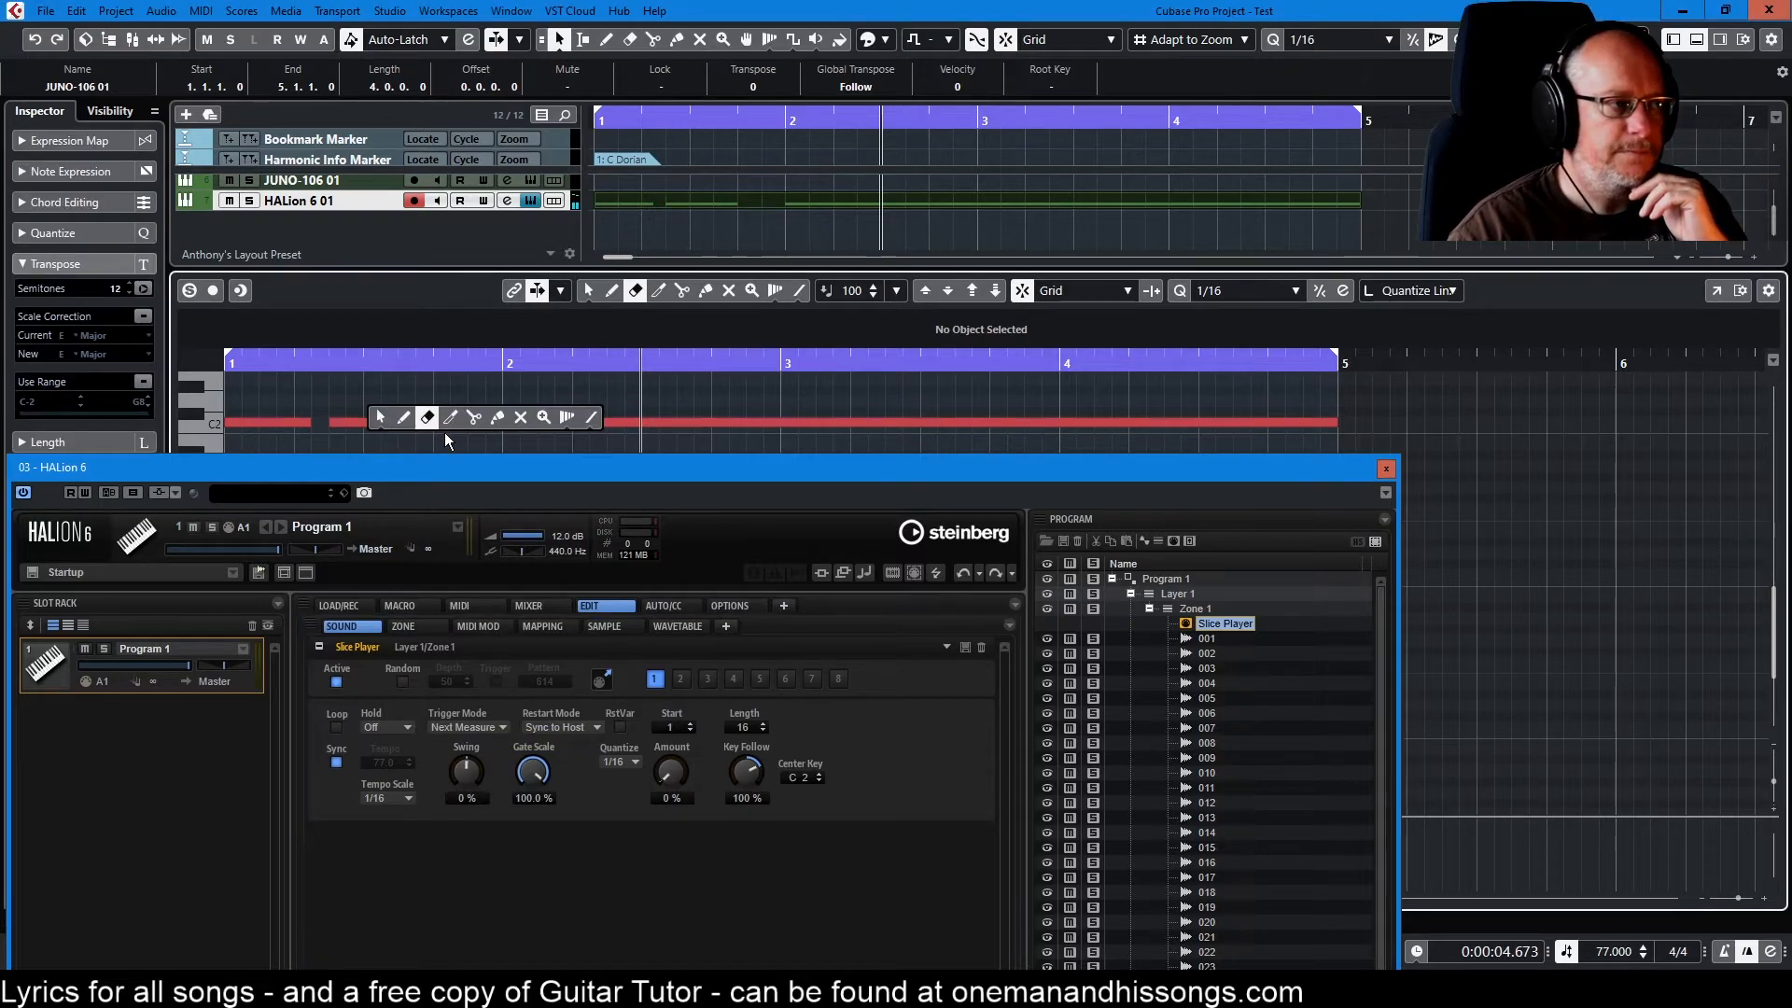
{"action": "left_click", "coordinate": [497, 417]}
{"action": "right_click", "coordinate": [425, 409]}
{"action": "left_click", "coordinate": [426, 409]}
{"action": "key", "text": "Home"}
{"action": "key", "text": "space"}
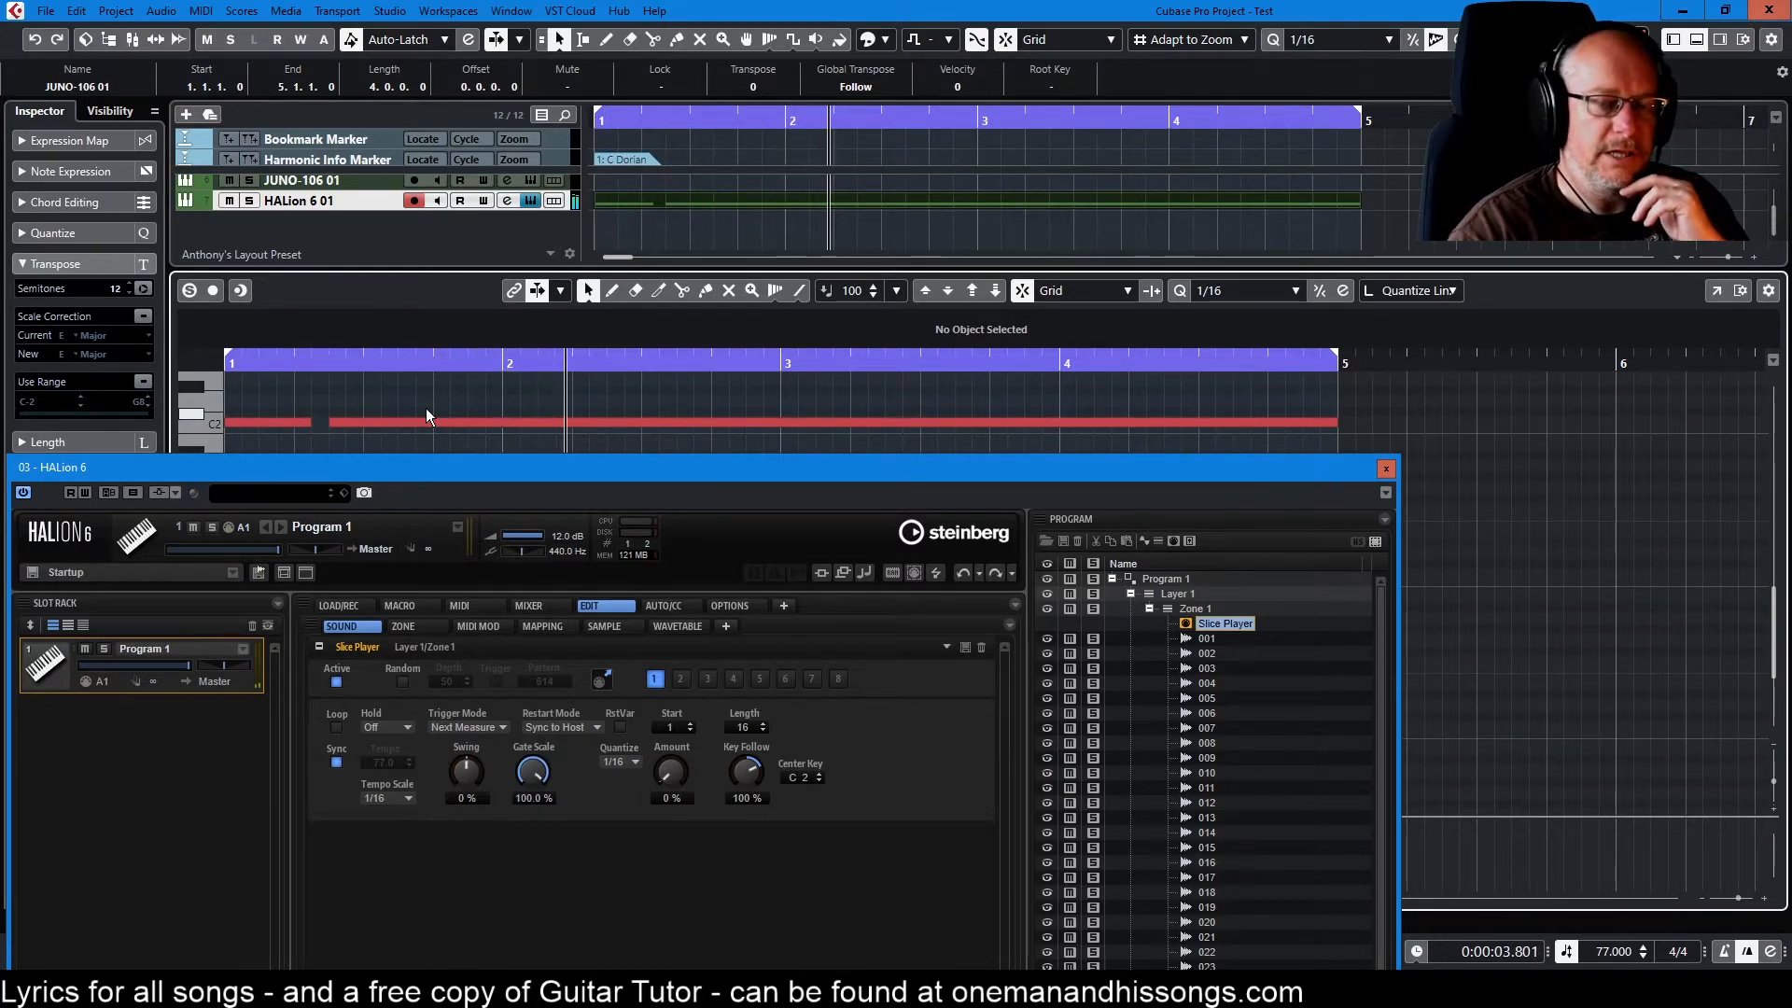
{"action": "key", "text": "space"}
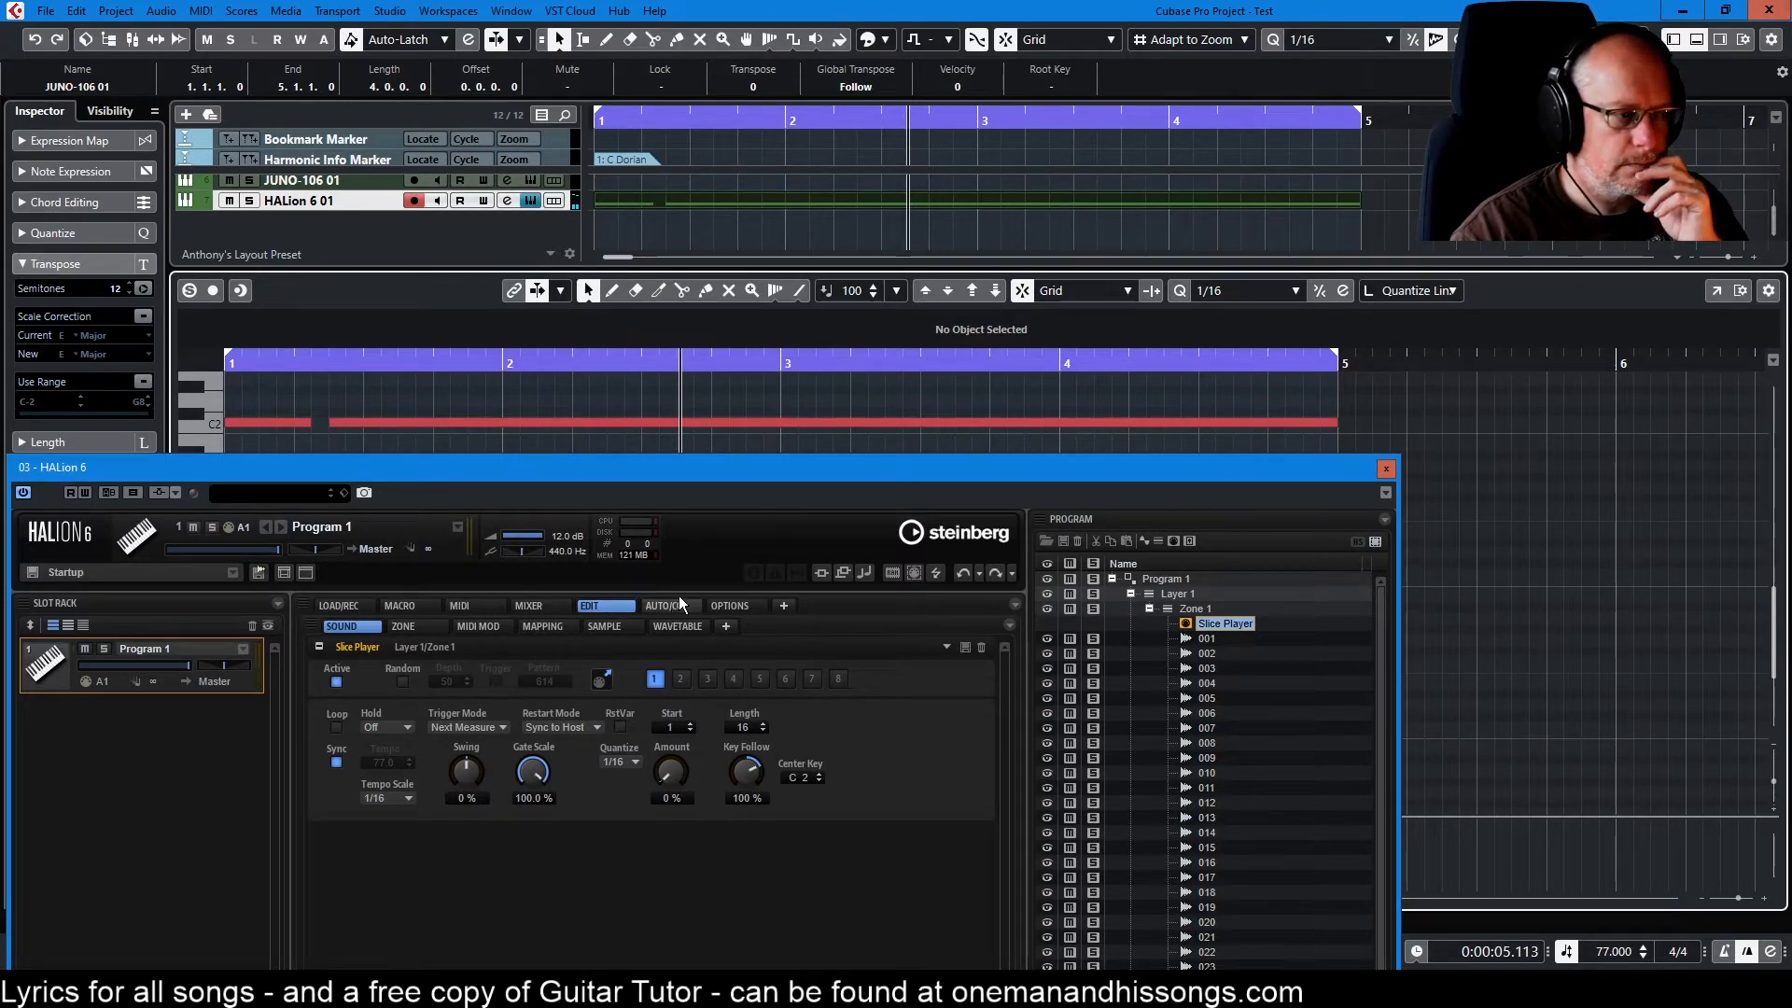
Erase the edited MIDI part from the HALion 6 01 track.
{"action": "right_click", "coordinate": [836, 199]}
{"action": "left_click", "coordinate": [910, 202]}
{"action": "left_click", "coordinate": [902, 198]}
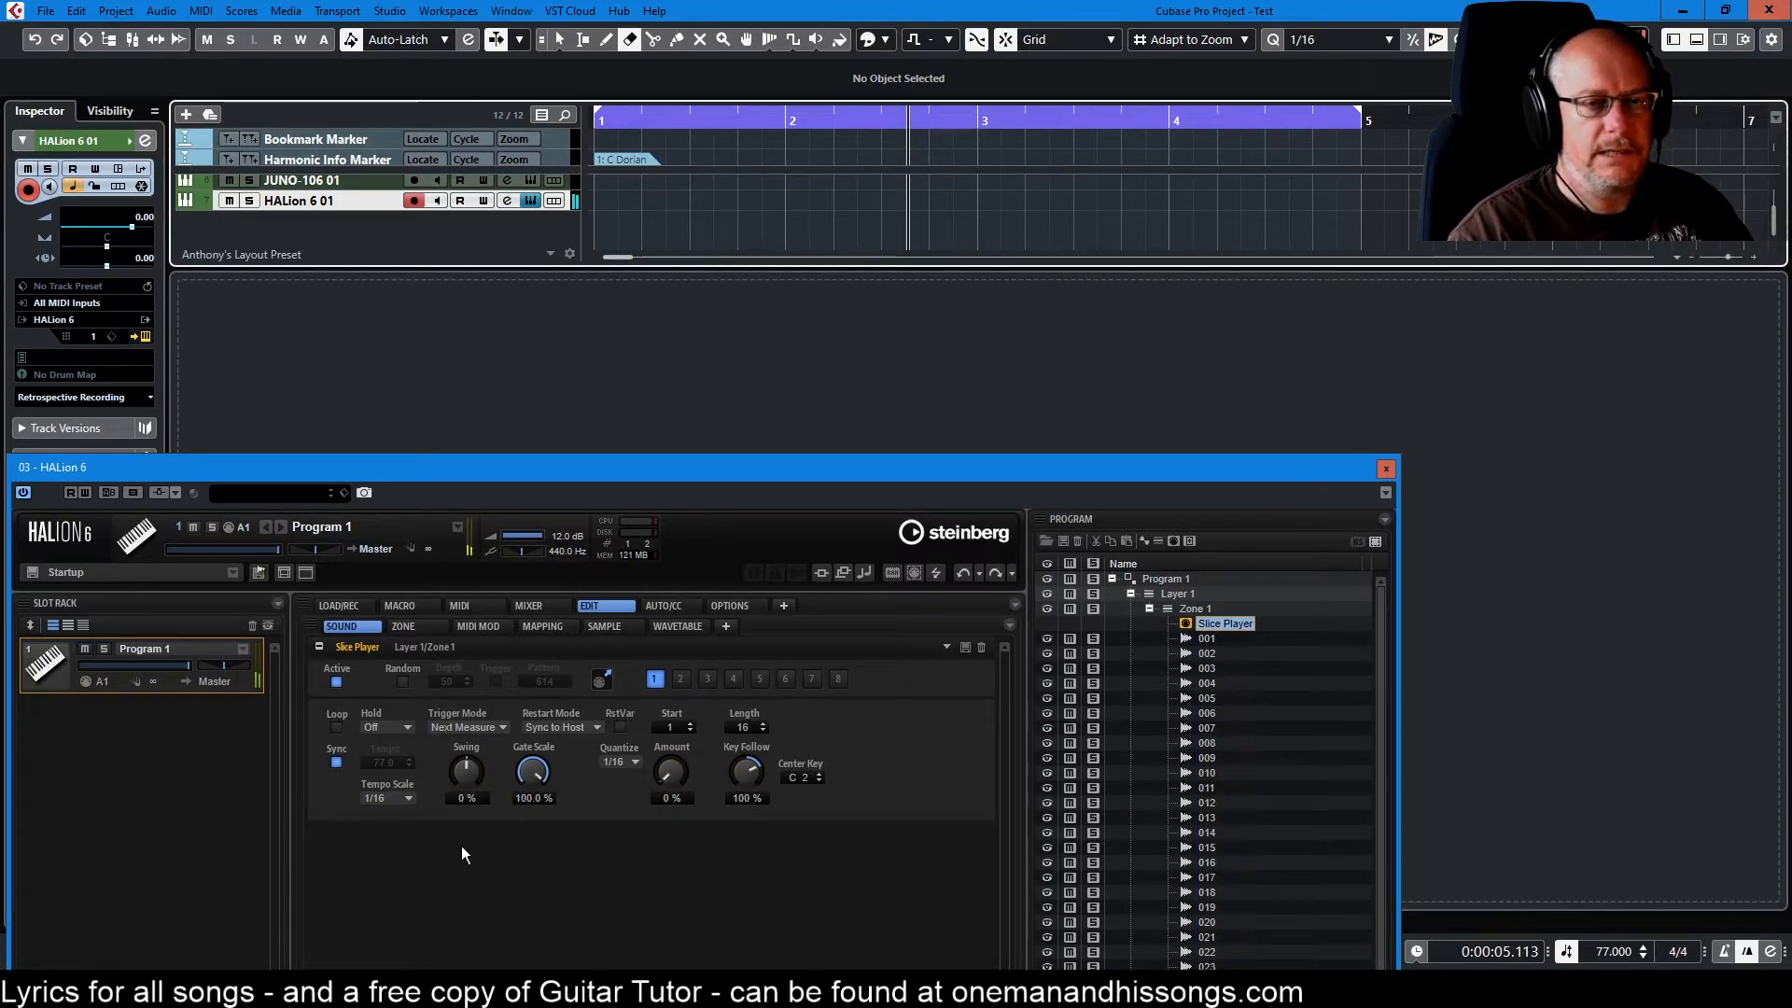
Lower the Slice Player's Gate Scale to 27 %.
{"action": "left_click_drag", "start_coordinate": [532, 773], "coordinate": [535, 848]}
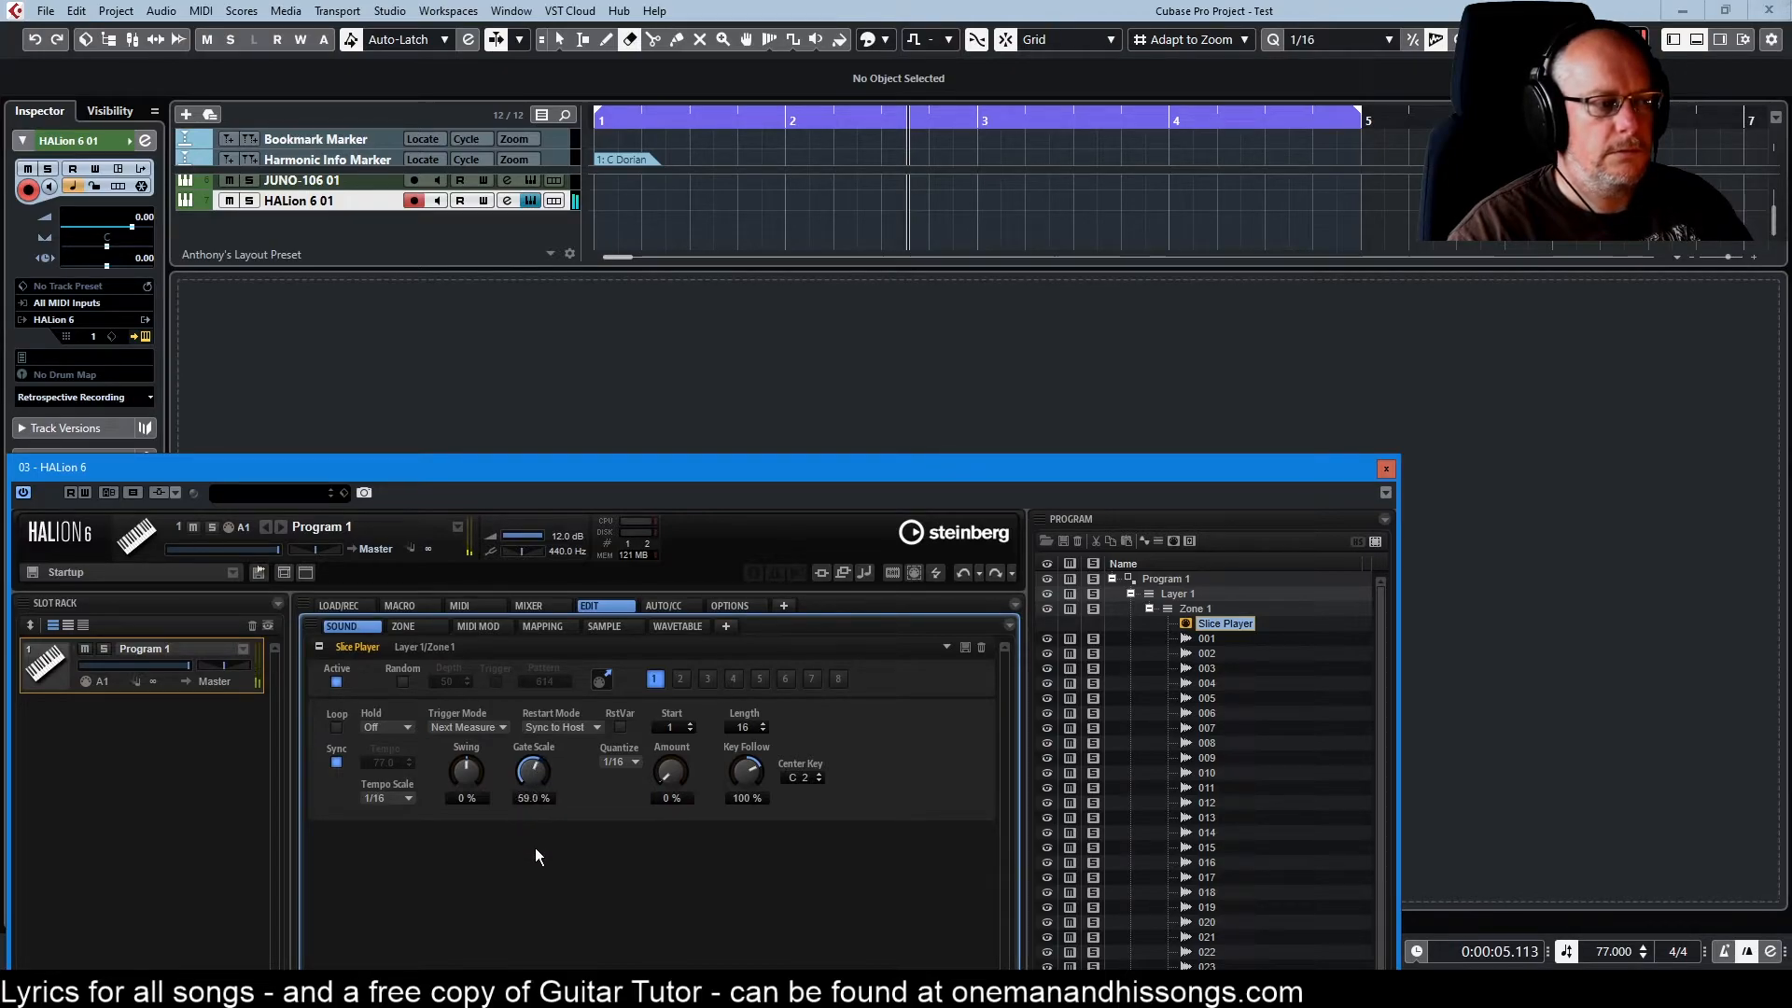
{"action": "left_click_drag", "start_coordinate": [543, 905], "coordinate": [545, 907]}
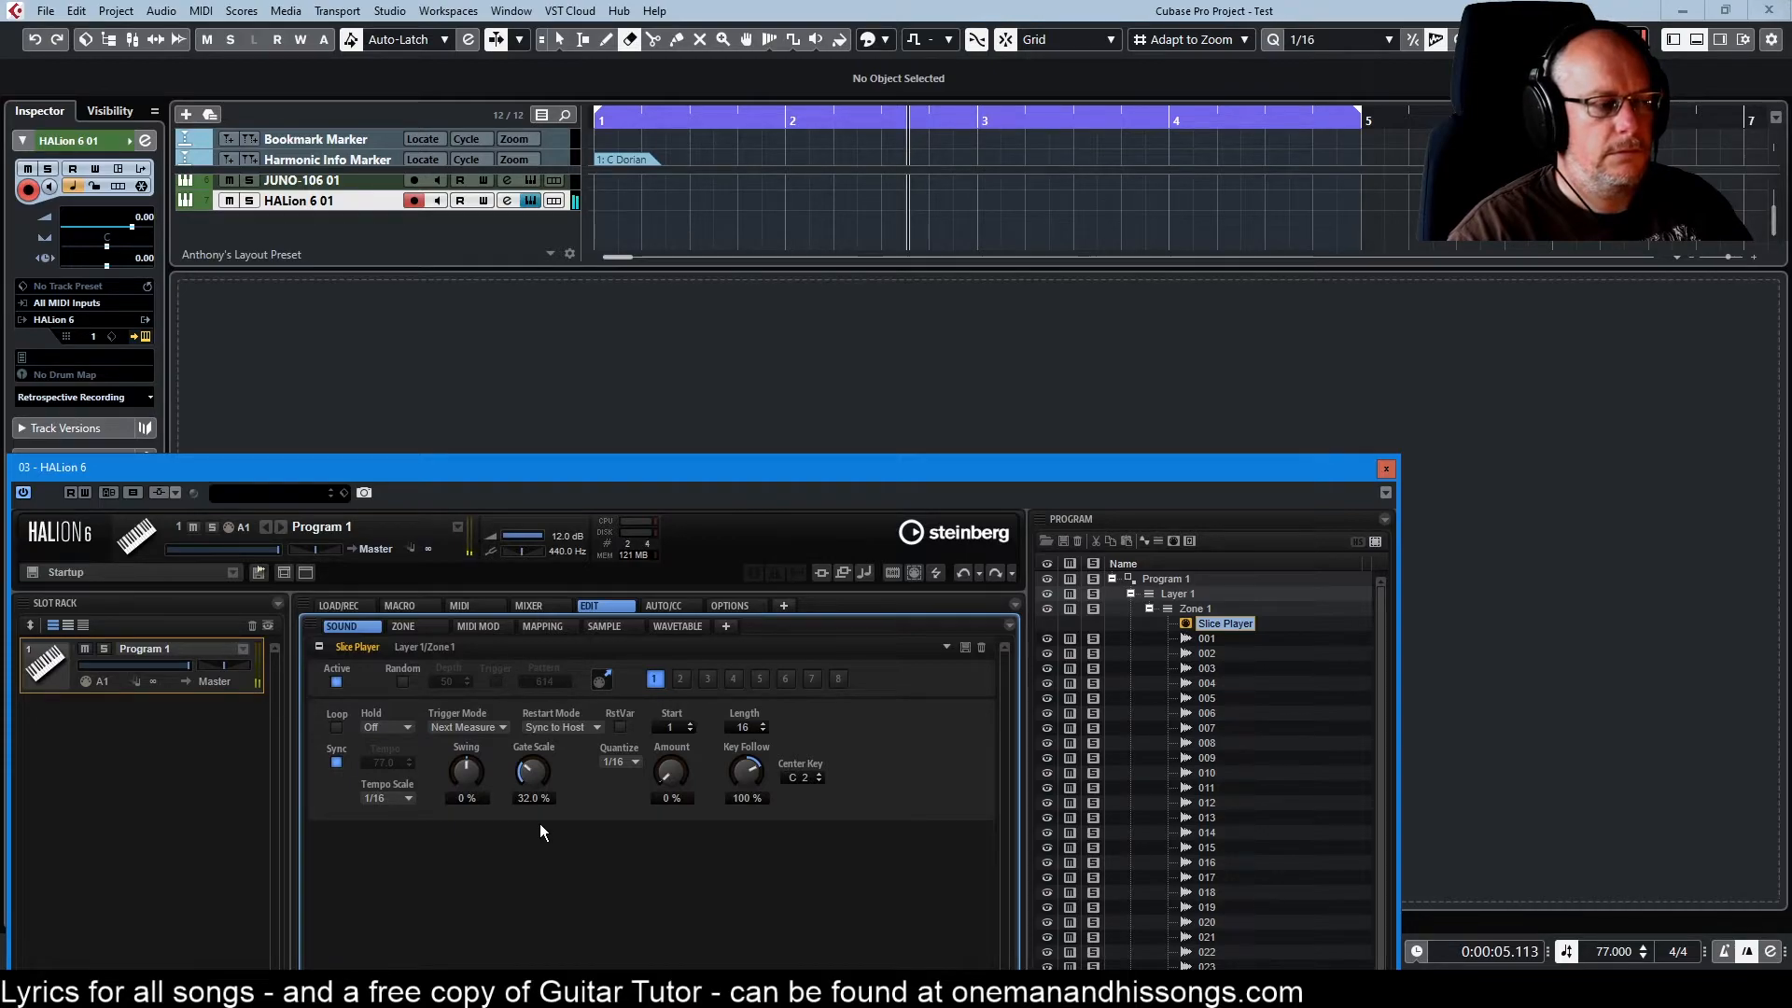
{"action": "left_click_drag", "start_coordinate": [533, 775], "coordinate": [532, 784]}
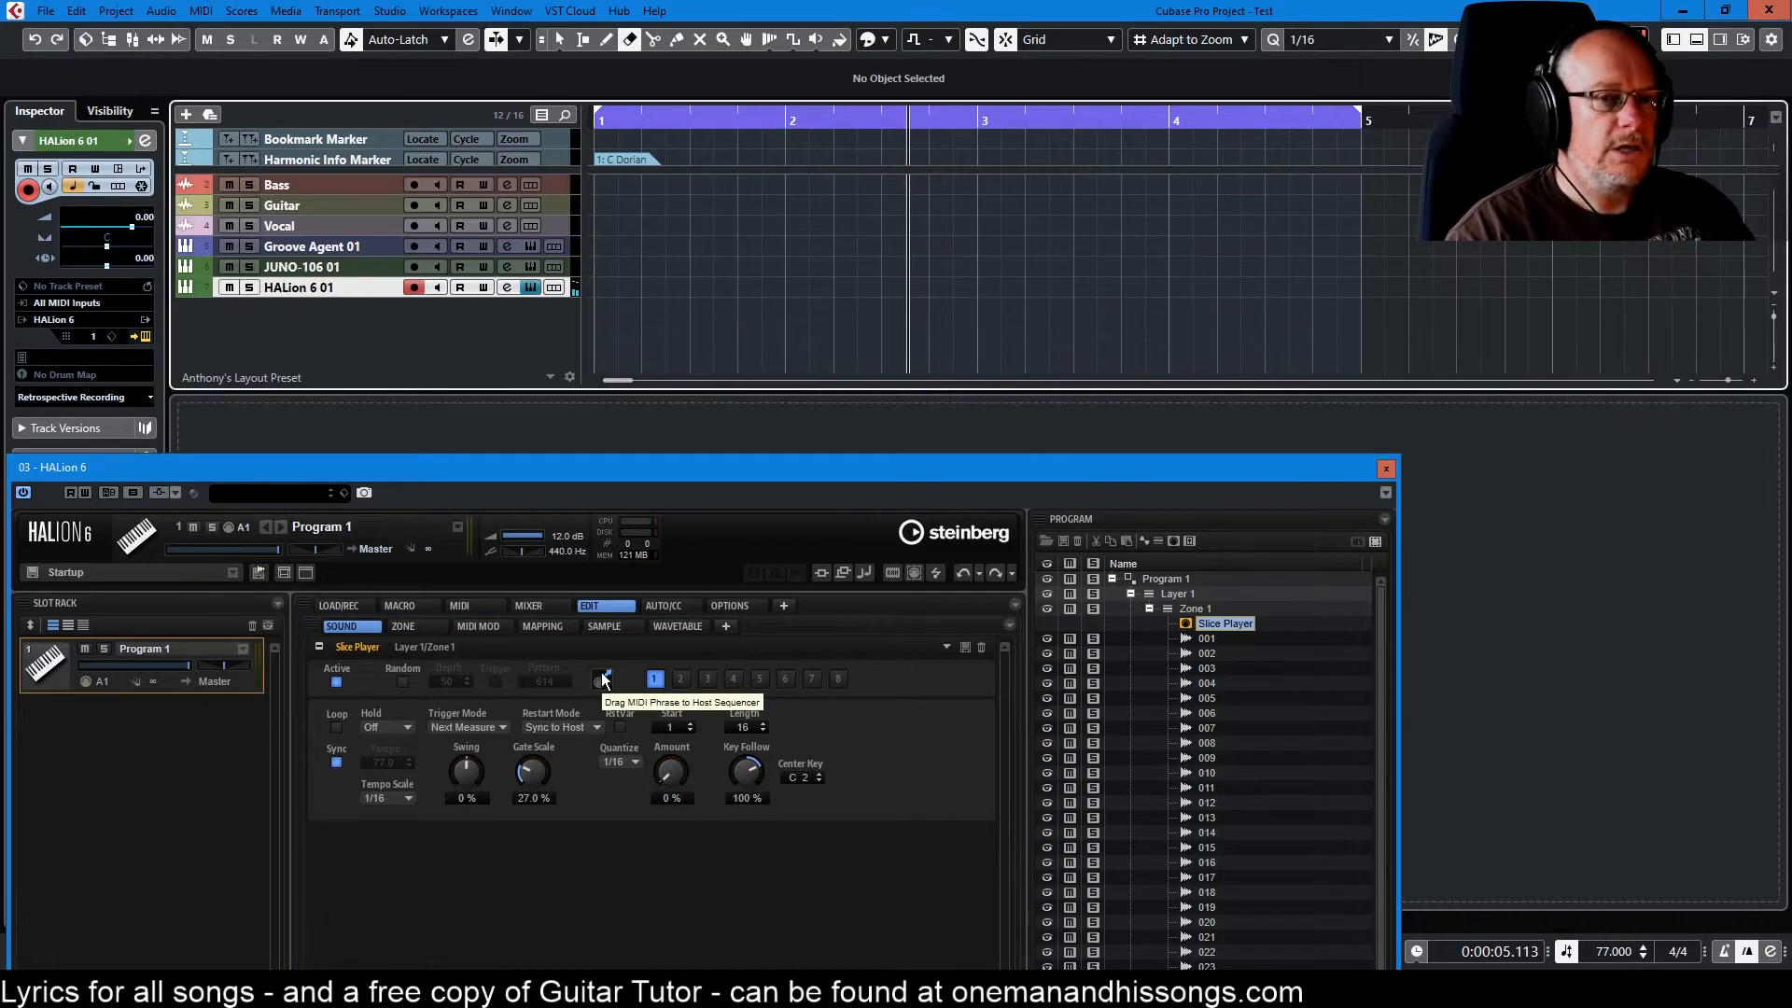
Transfer the Slice Player's MIDI phrase to bar 1 of the HALion 6 01 track, inspect its notes, and play it from the start.
{"action": "left_click_drag", "start_coordinate": [601, 679], "coordinate": [601, 287]}
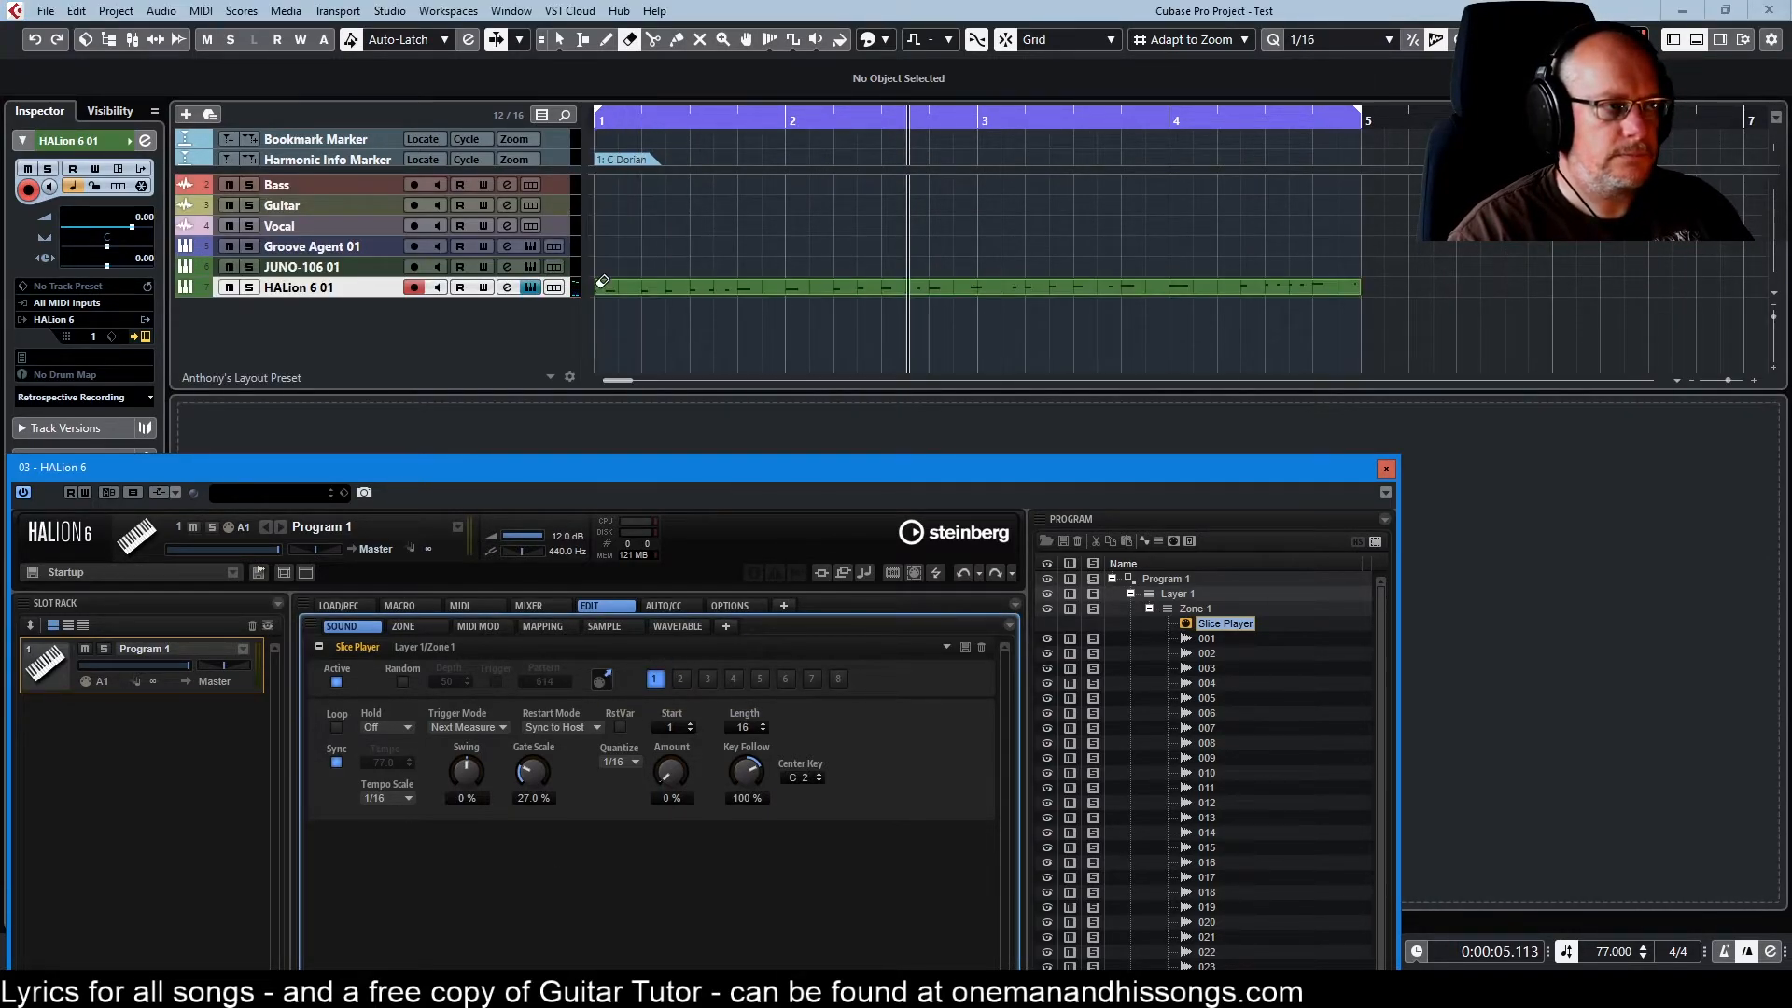
{"action": "double_click", "coordinate": [741, 284]}
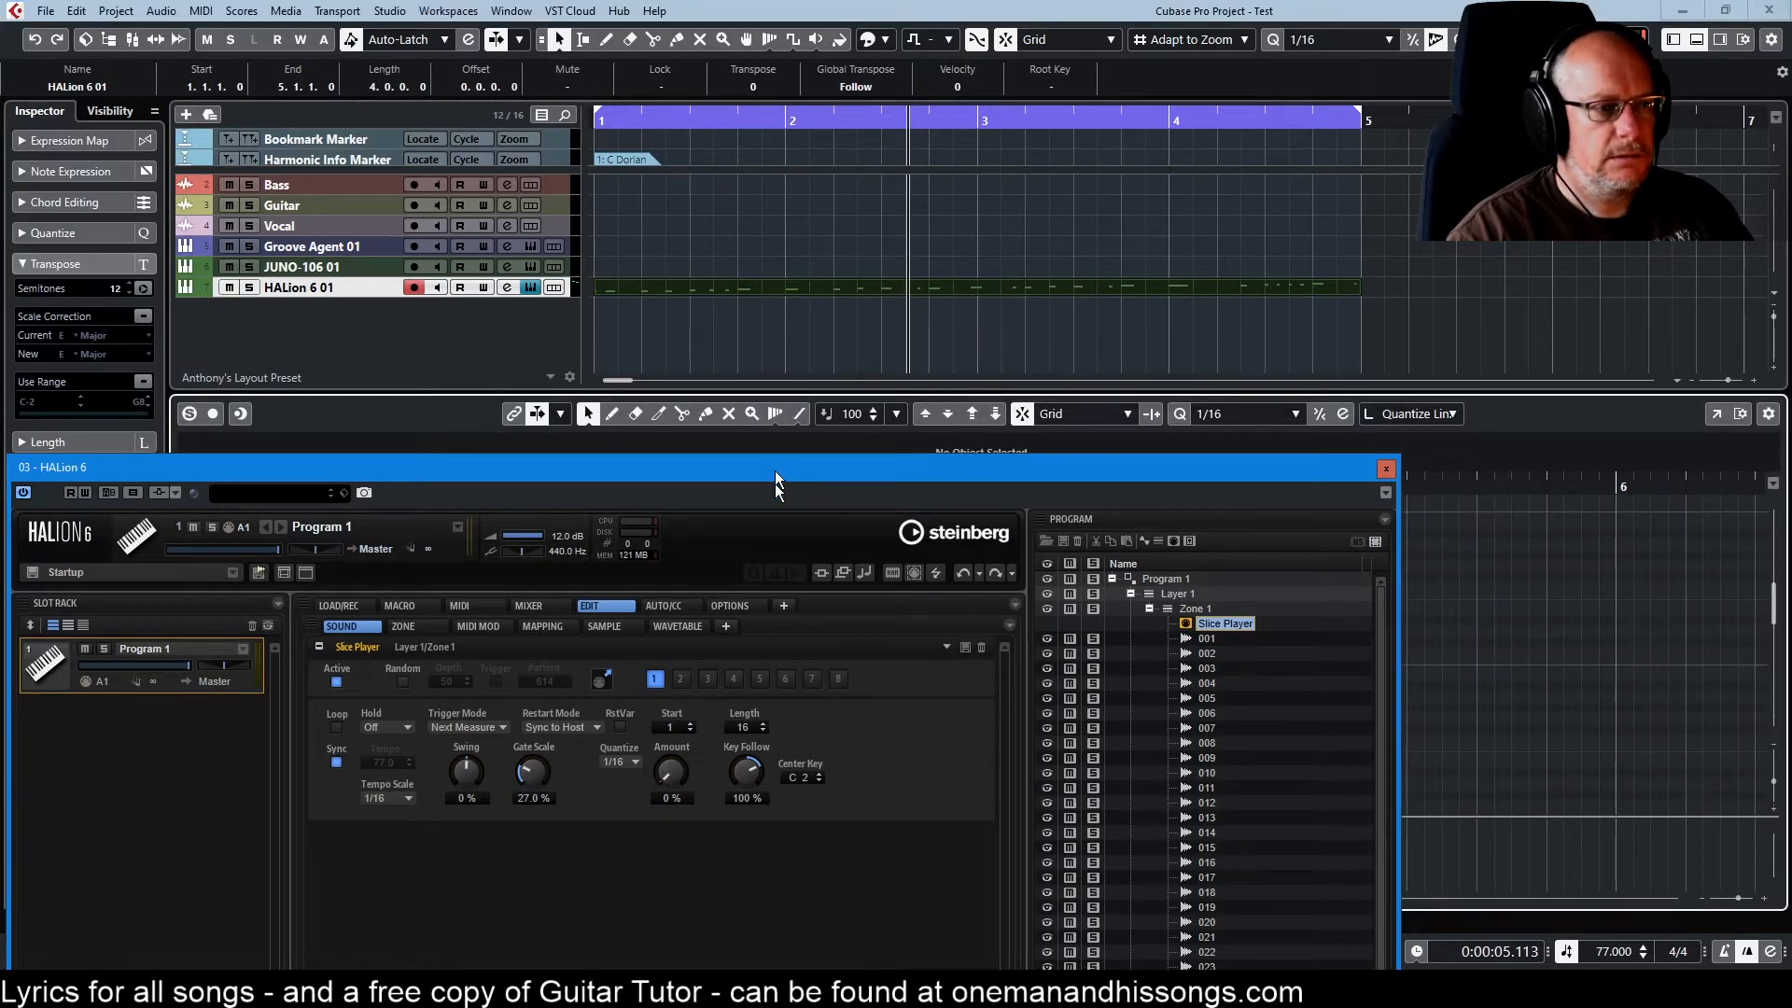
{"action": "left_click_drag", "start_coordinate": [775, 470], "coordinate": [802, 775]}
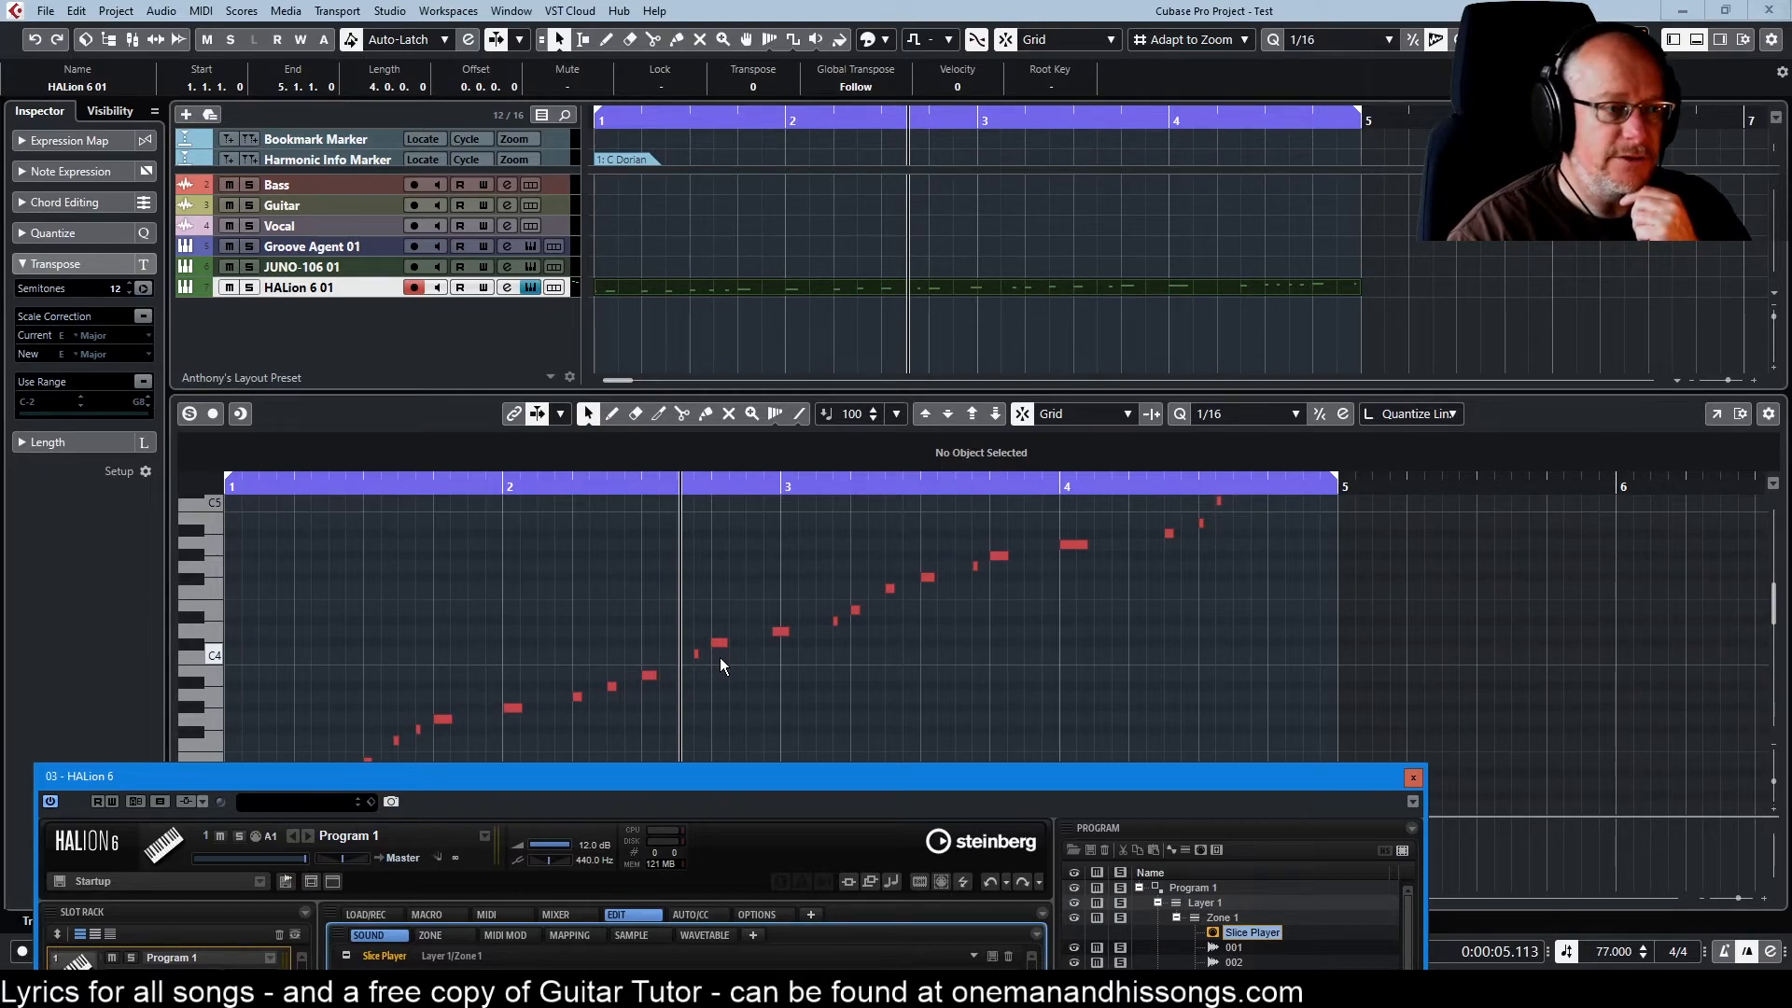
{"action": "left_click_drag", "start_coordinate": [848, 778], "coordinate": [851, 457]}
{"action": "key", "text": "KP_Decimal"}
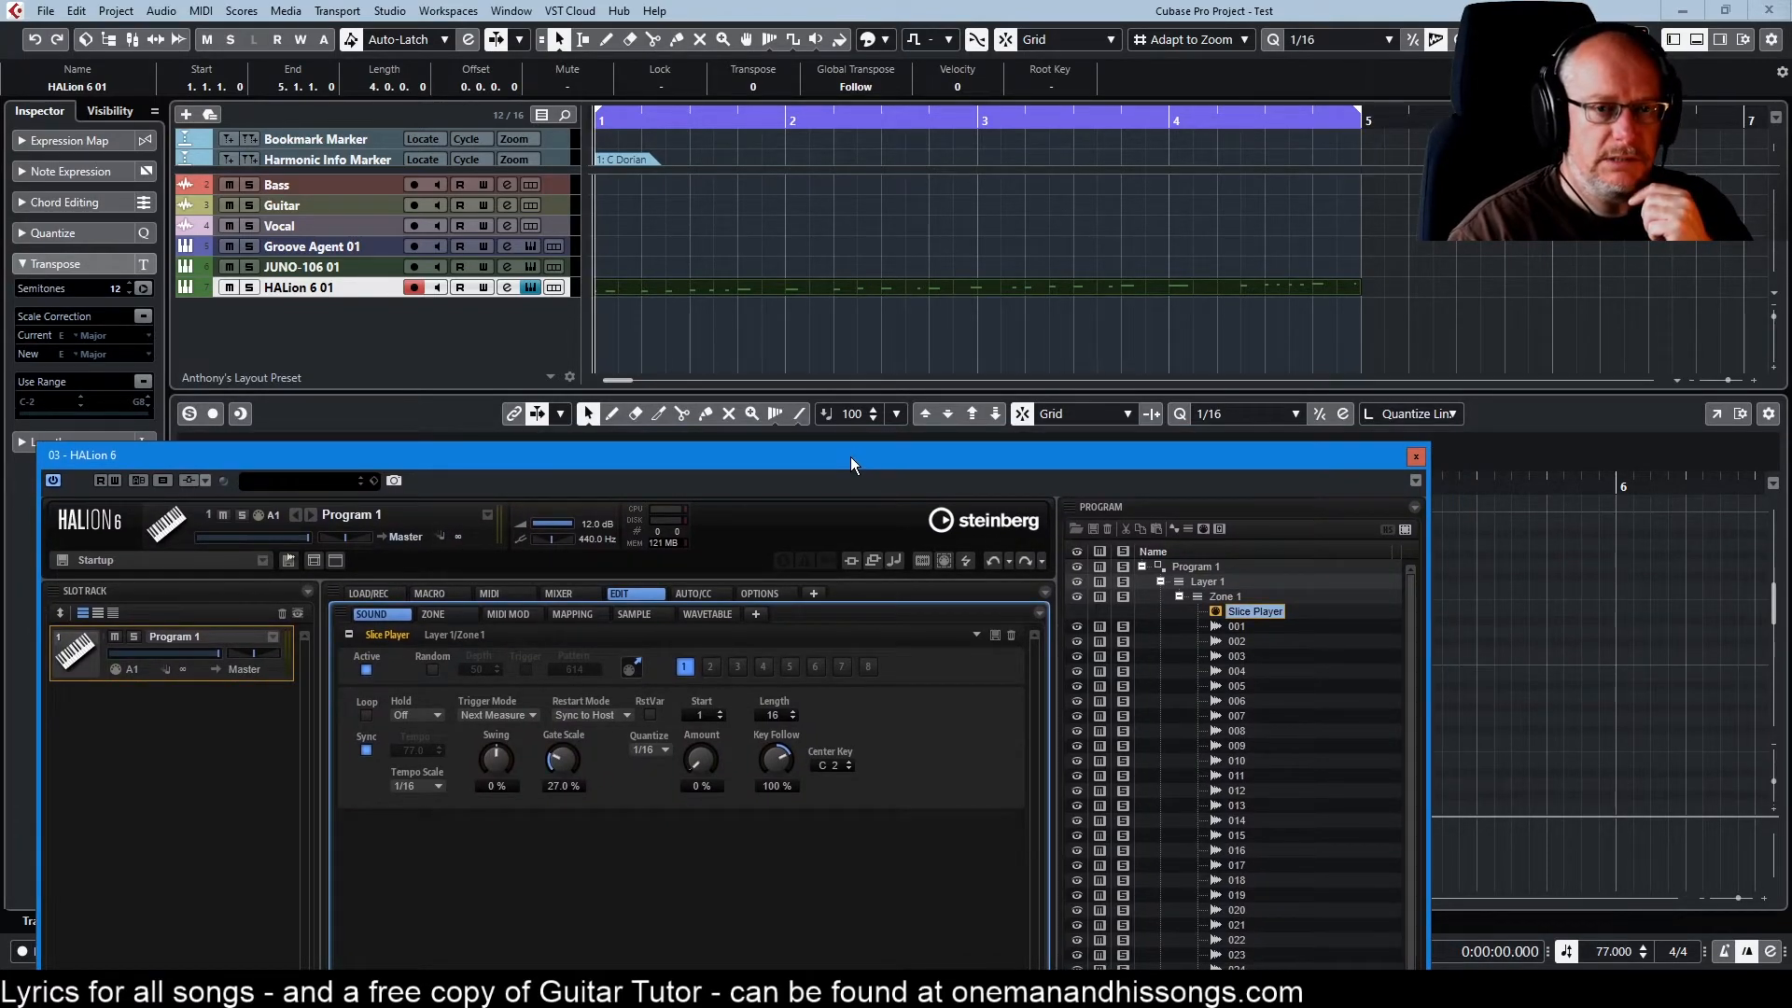
{"action": "key", "text": "space"}
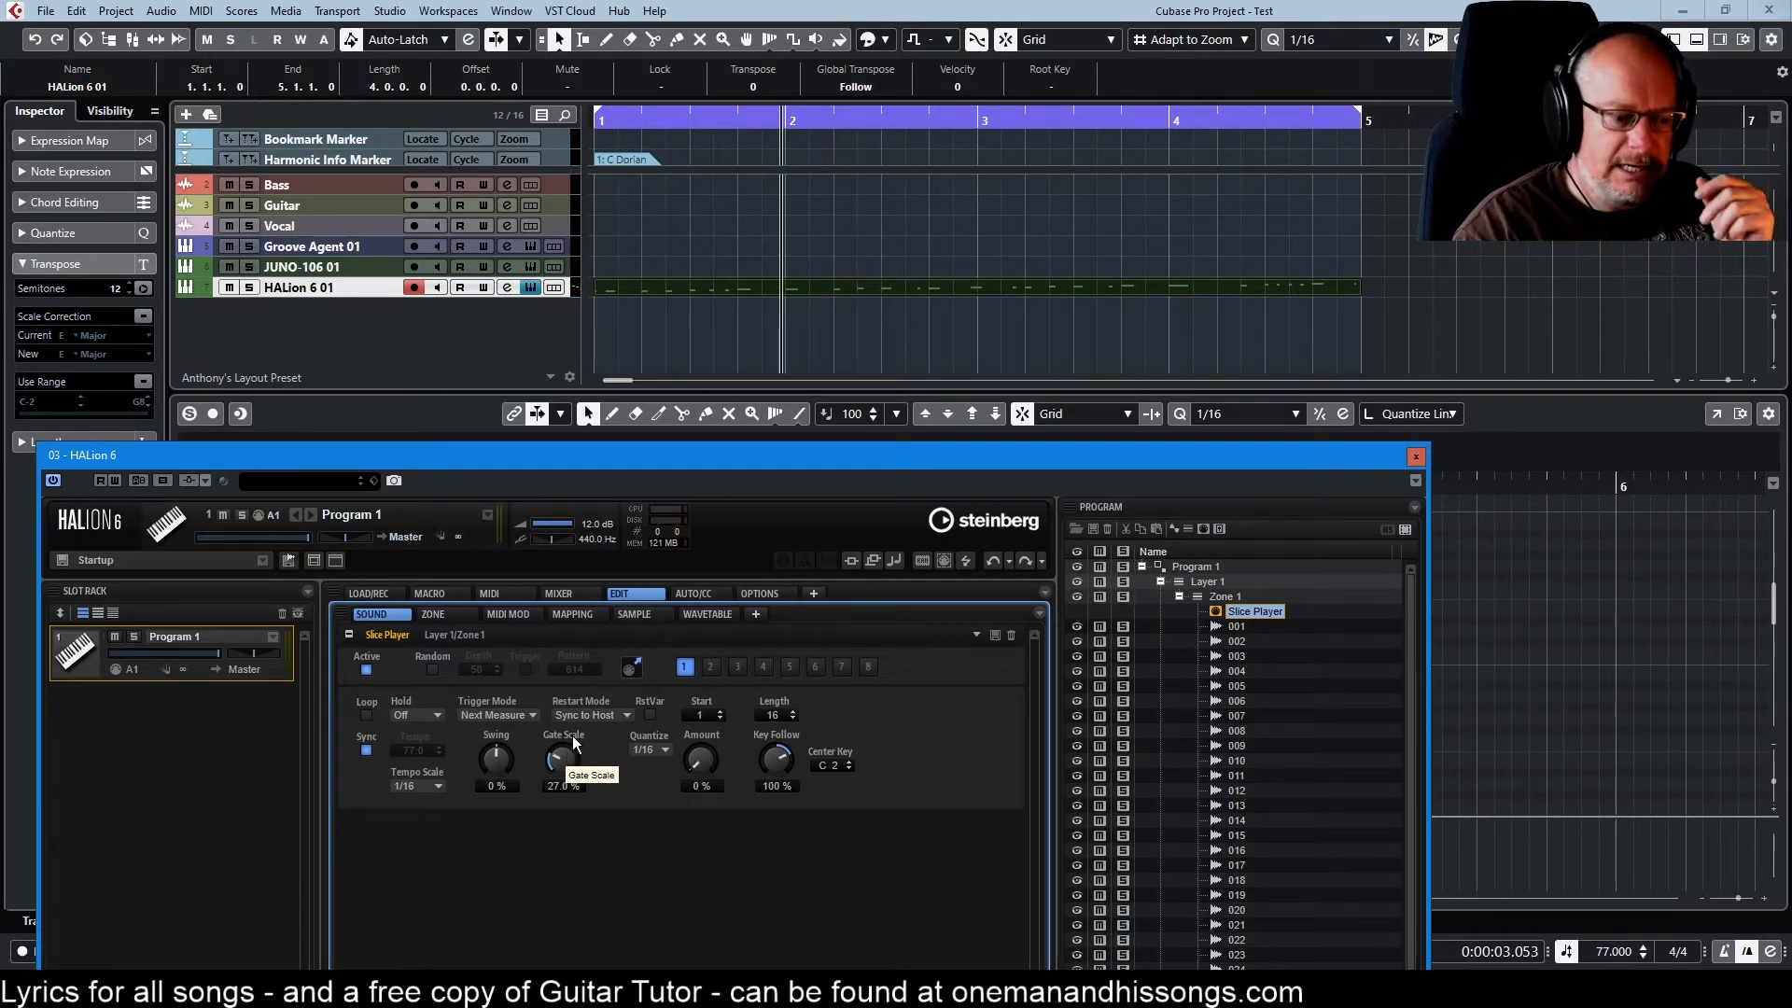
Erase the transferred phrase with the 27 % gate from the HALion 6 01 track.
{"action": "right_click", "coordinate": [938, 290]}
{"action": "left_click", "coordinate": [1010, 292]}
{"action": "left_click", "coordinate": [1011, 284]}
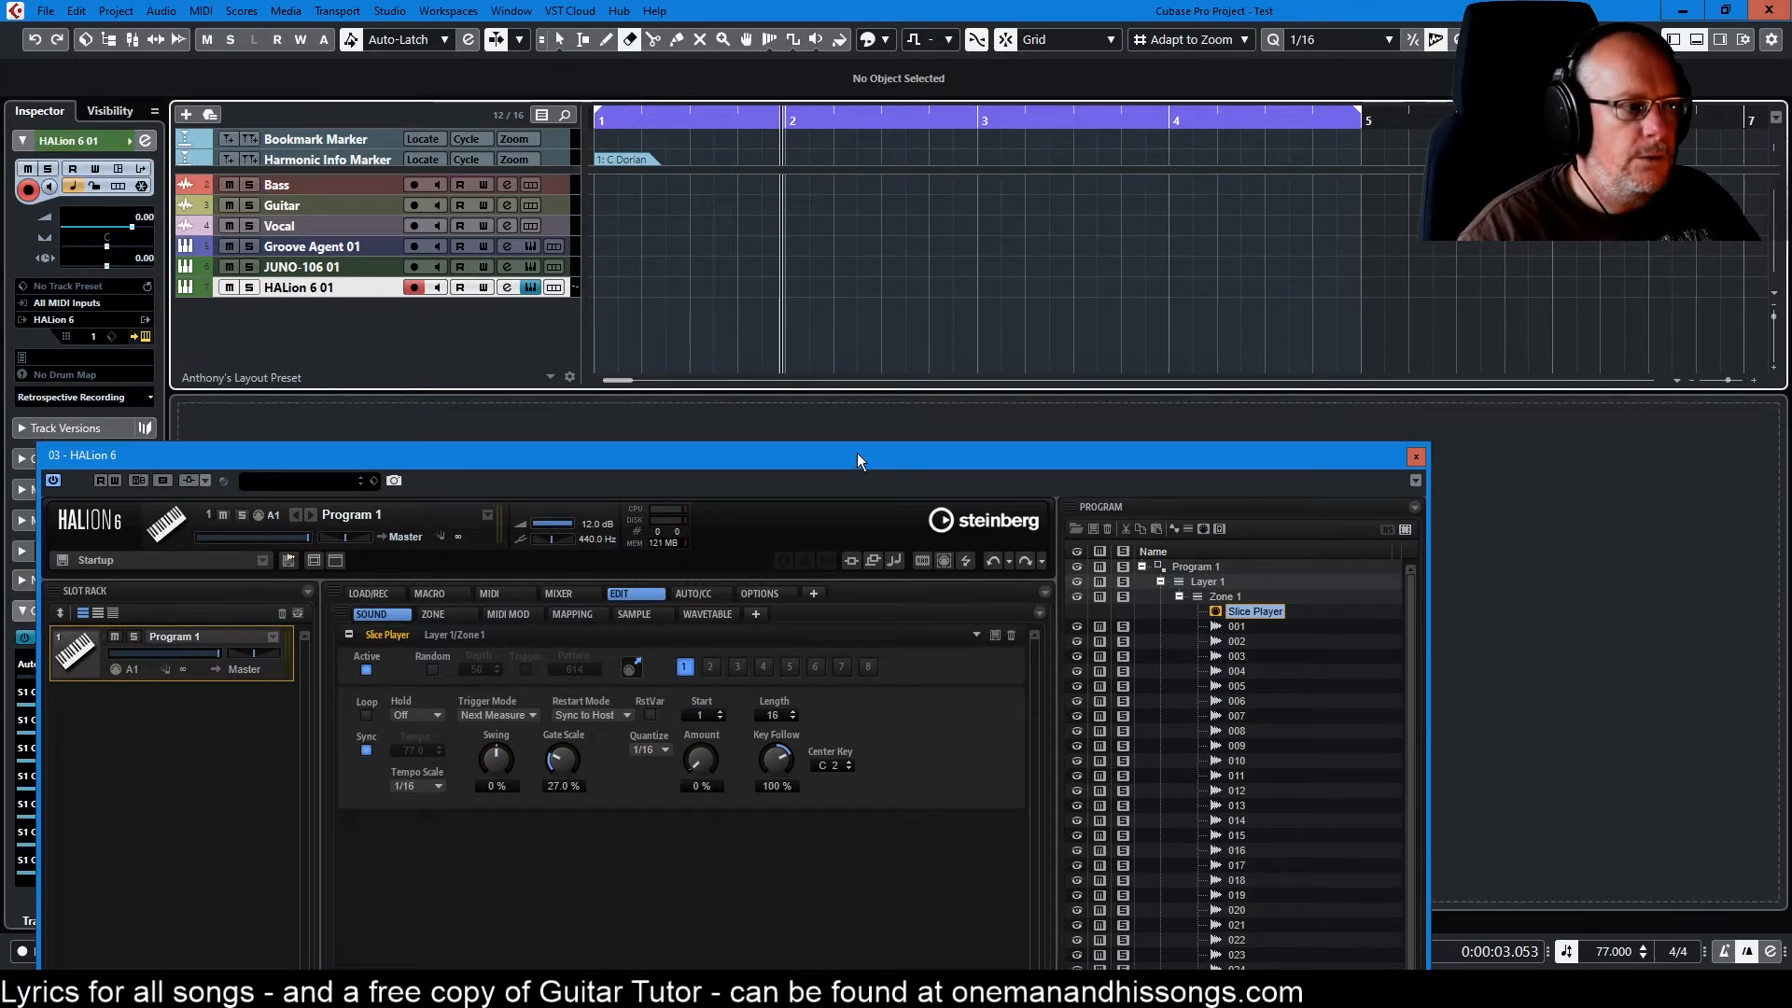
Set Gate Scale to 37.5 %, and try a Swing of 23 % before resetting Swing to 0 %.
{"action": "left_click_drag", "start_coordinate": [748, 453], "coordinate": [731, 340]}
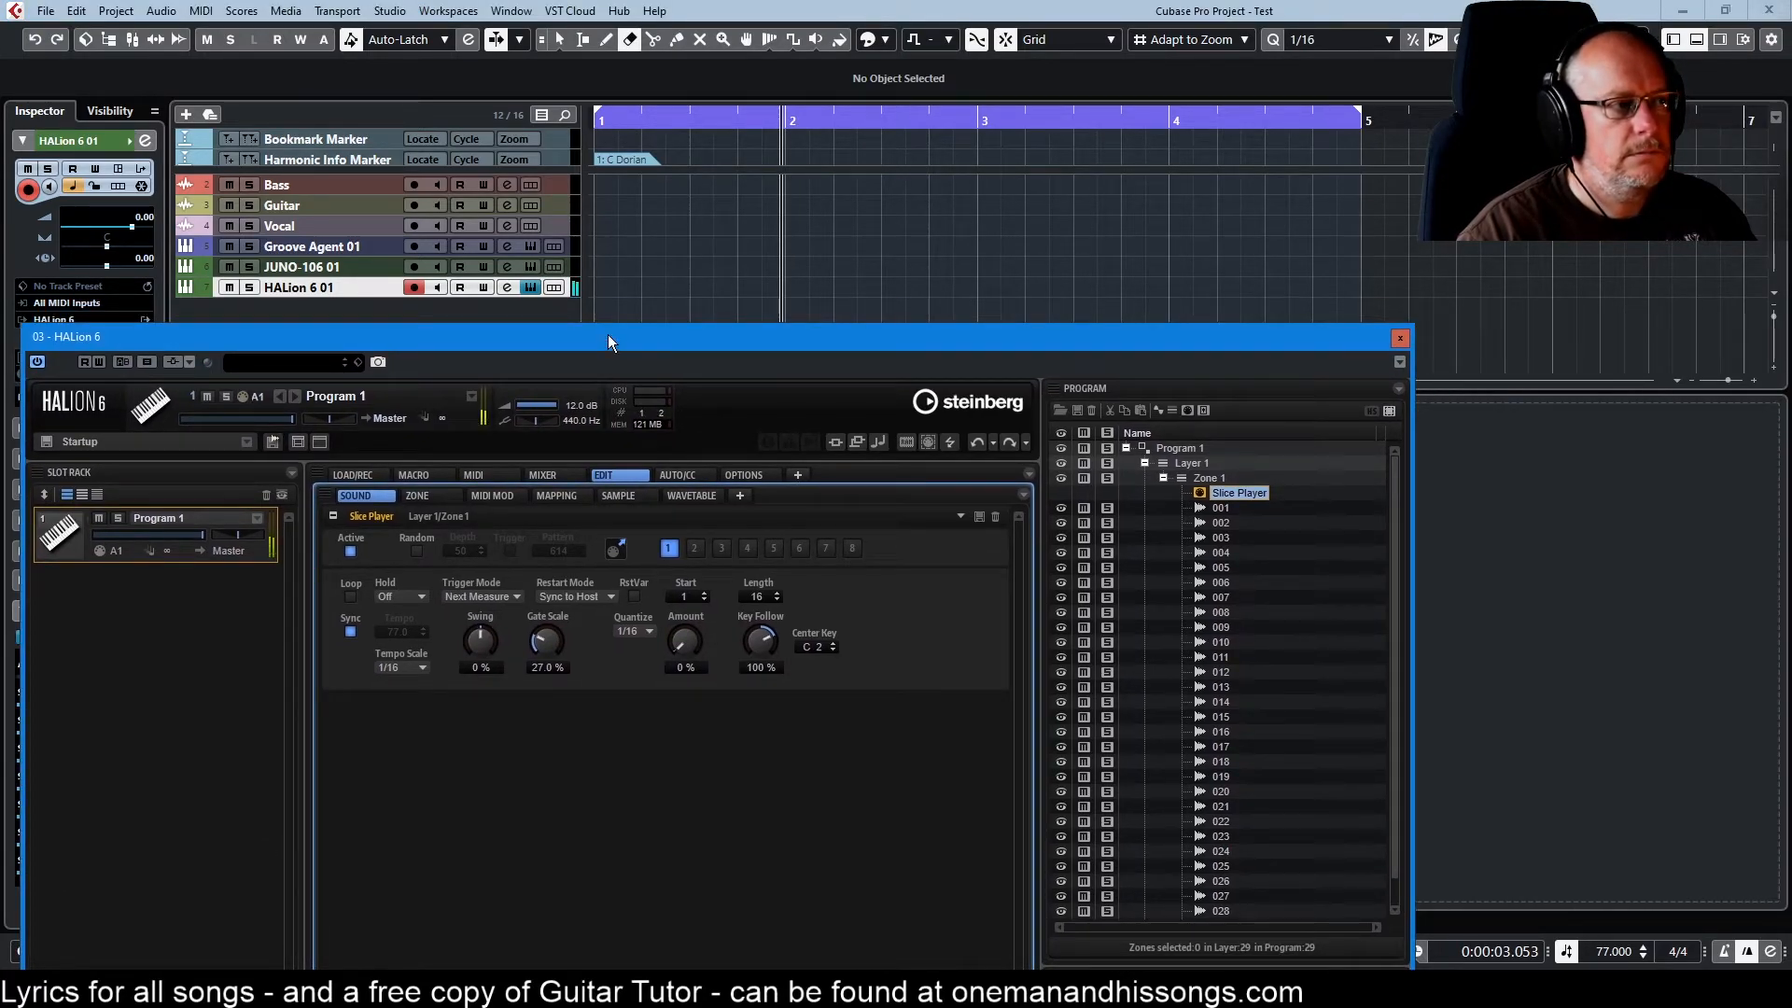
{"action": "left_click_drag", "start_coordinate": [608, 336], "coordinate": [607, 363]}
{"action": "left_click_drag", "start_coordinate": [552, 679], "coordinate": [481, 646]}
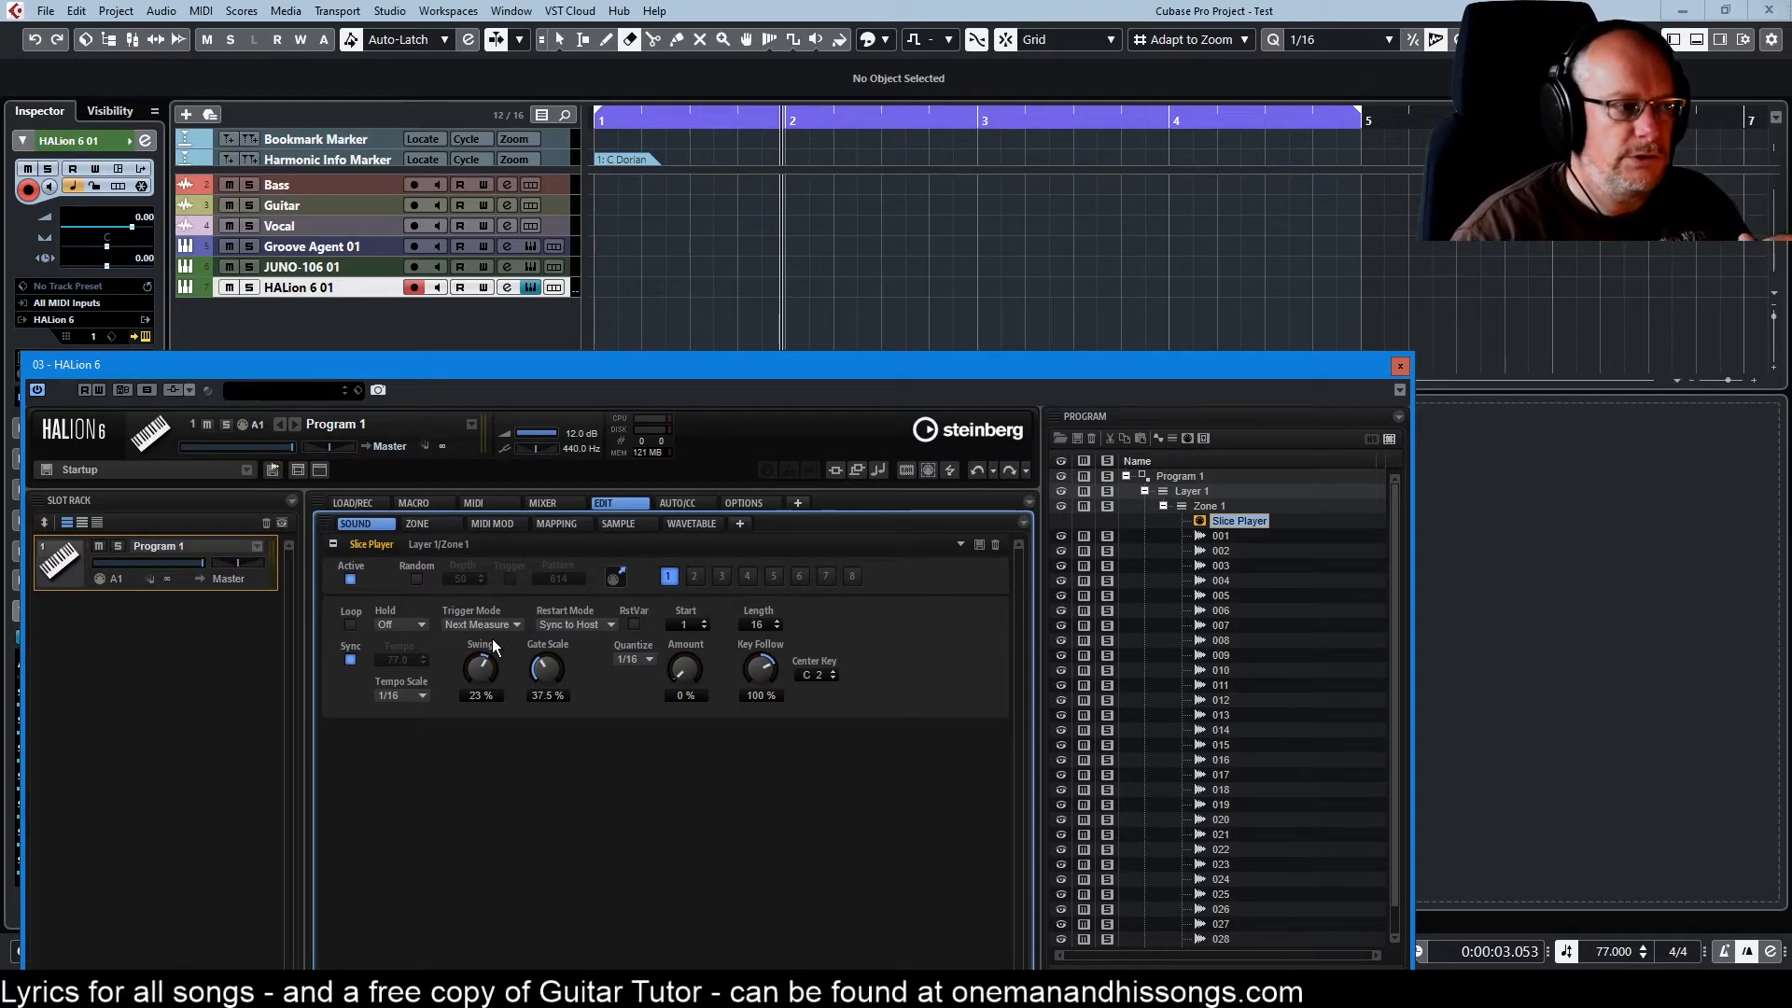
{"action": "left_click", "coordinate": [487, 669], "text": "ctrl"}
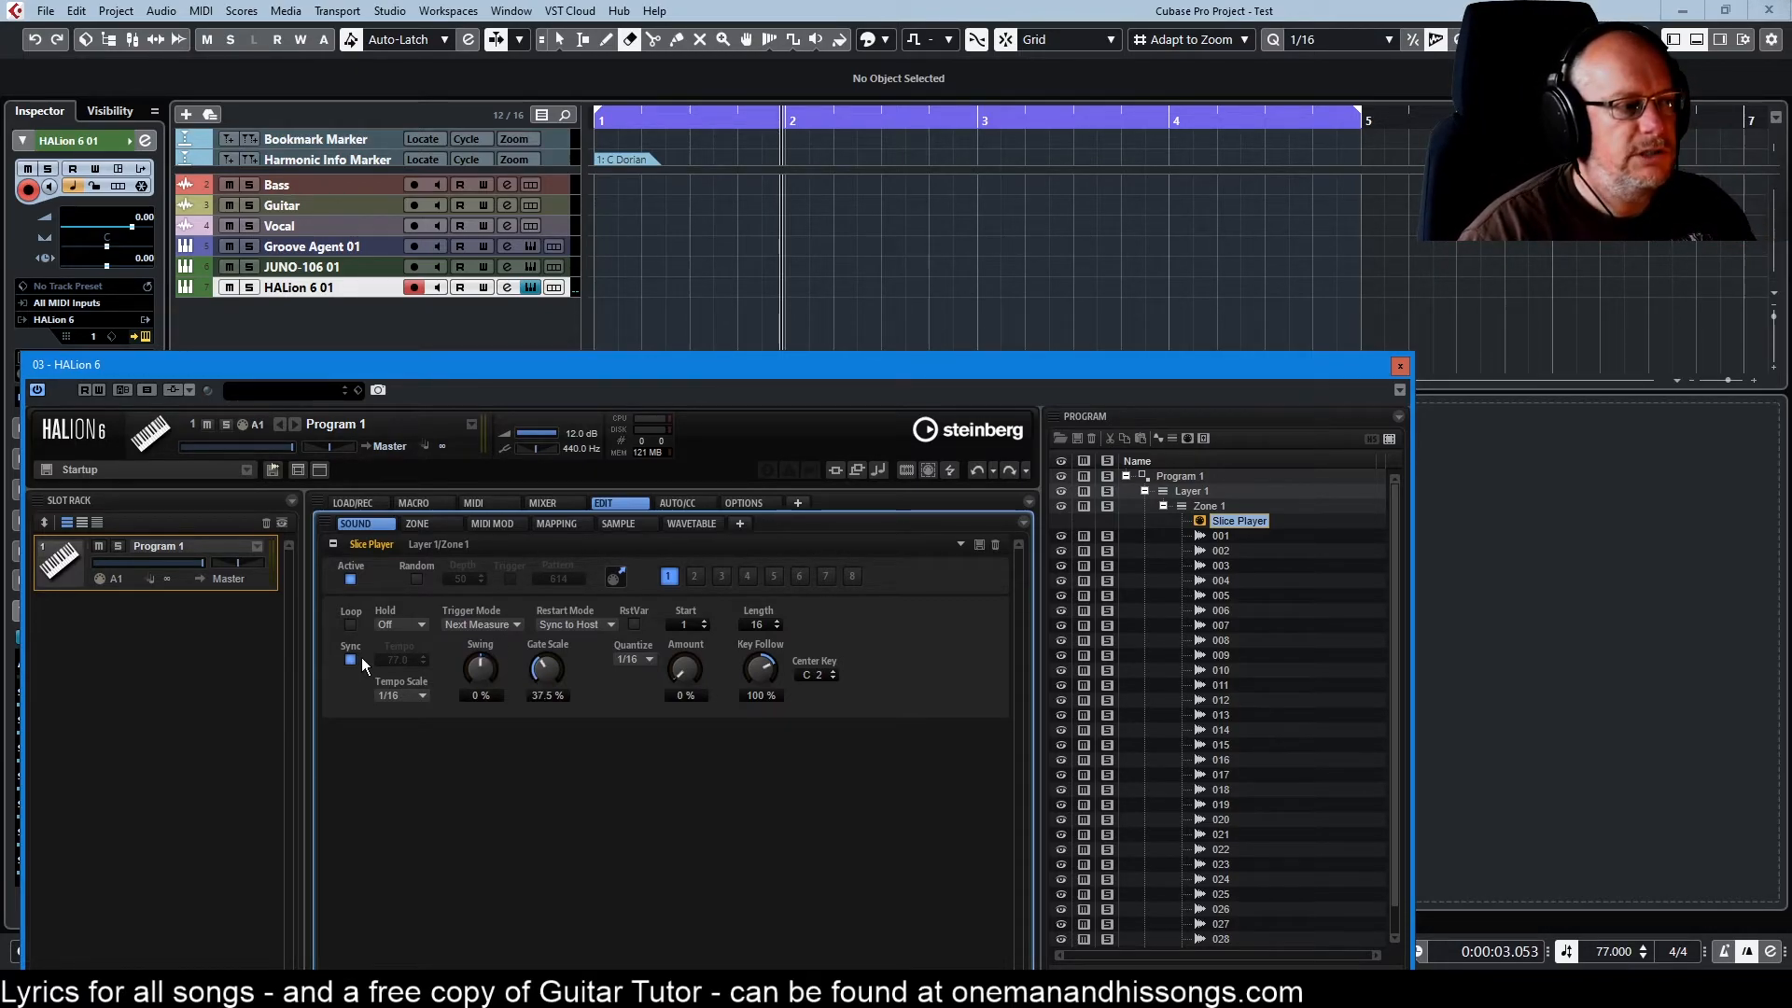
Switch the Slice Player's Sync off and back on.
{"action": "left_click", "coordinate": [353, 658]}
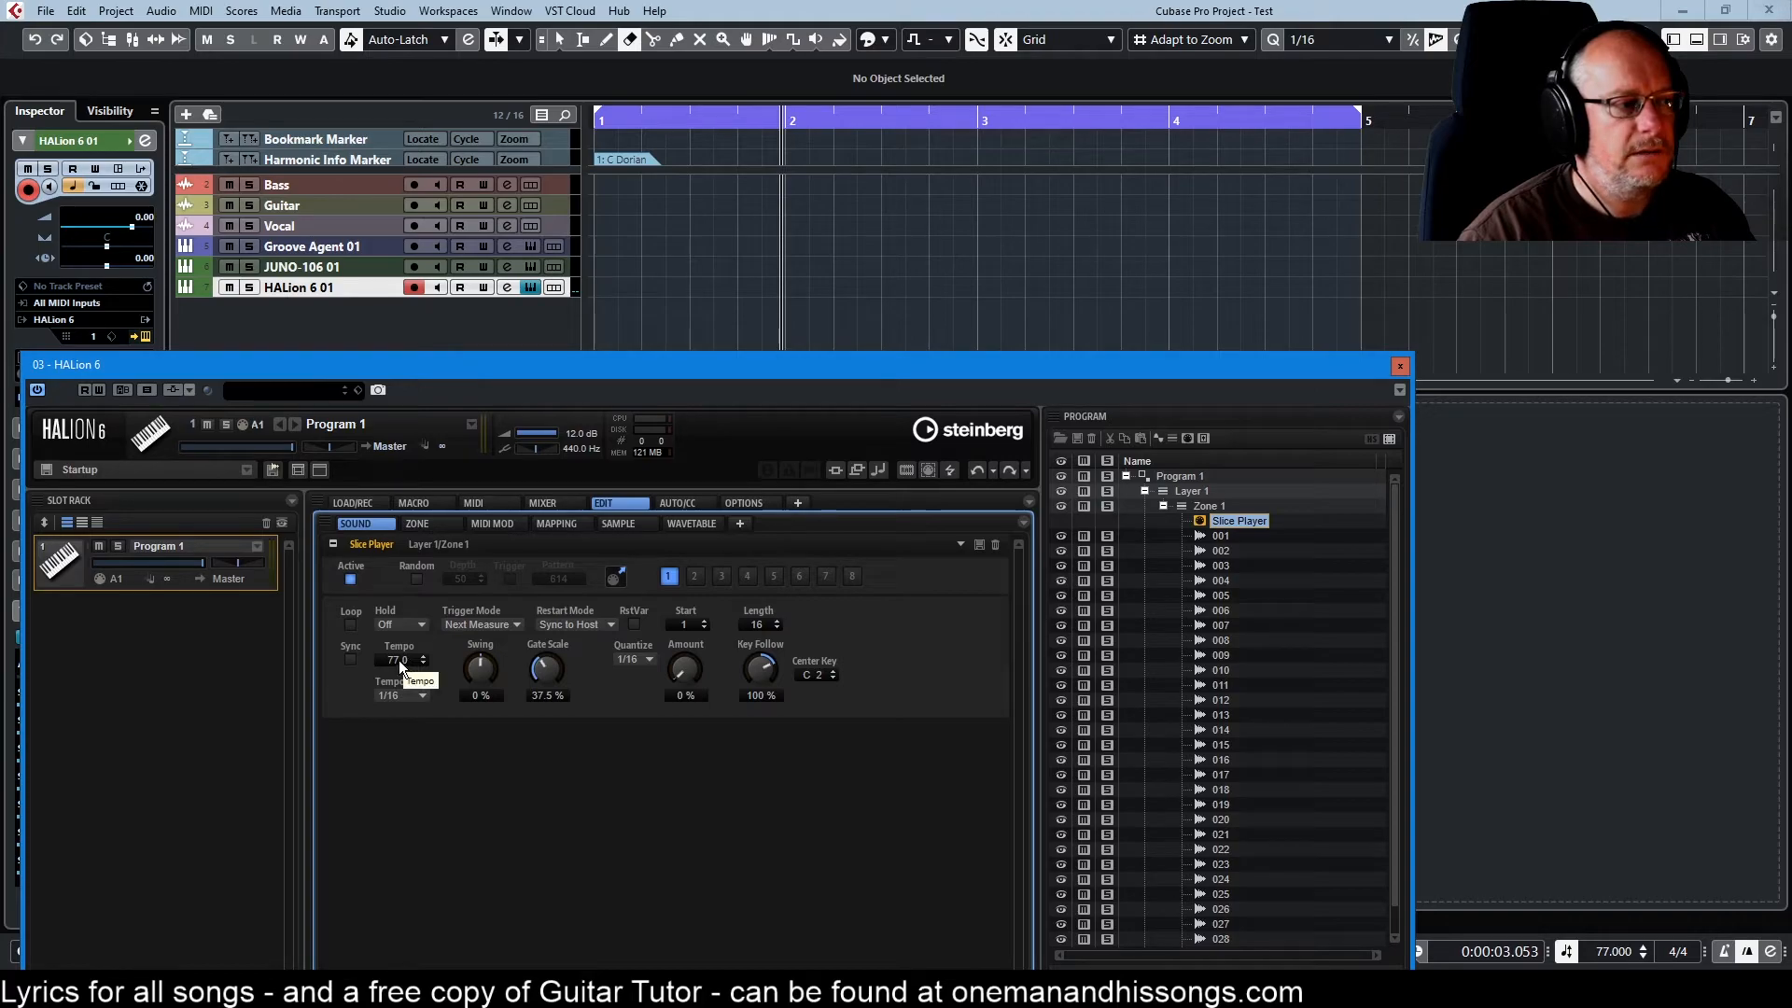
{"action": "left_click", "coordinate": [351, 659]}
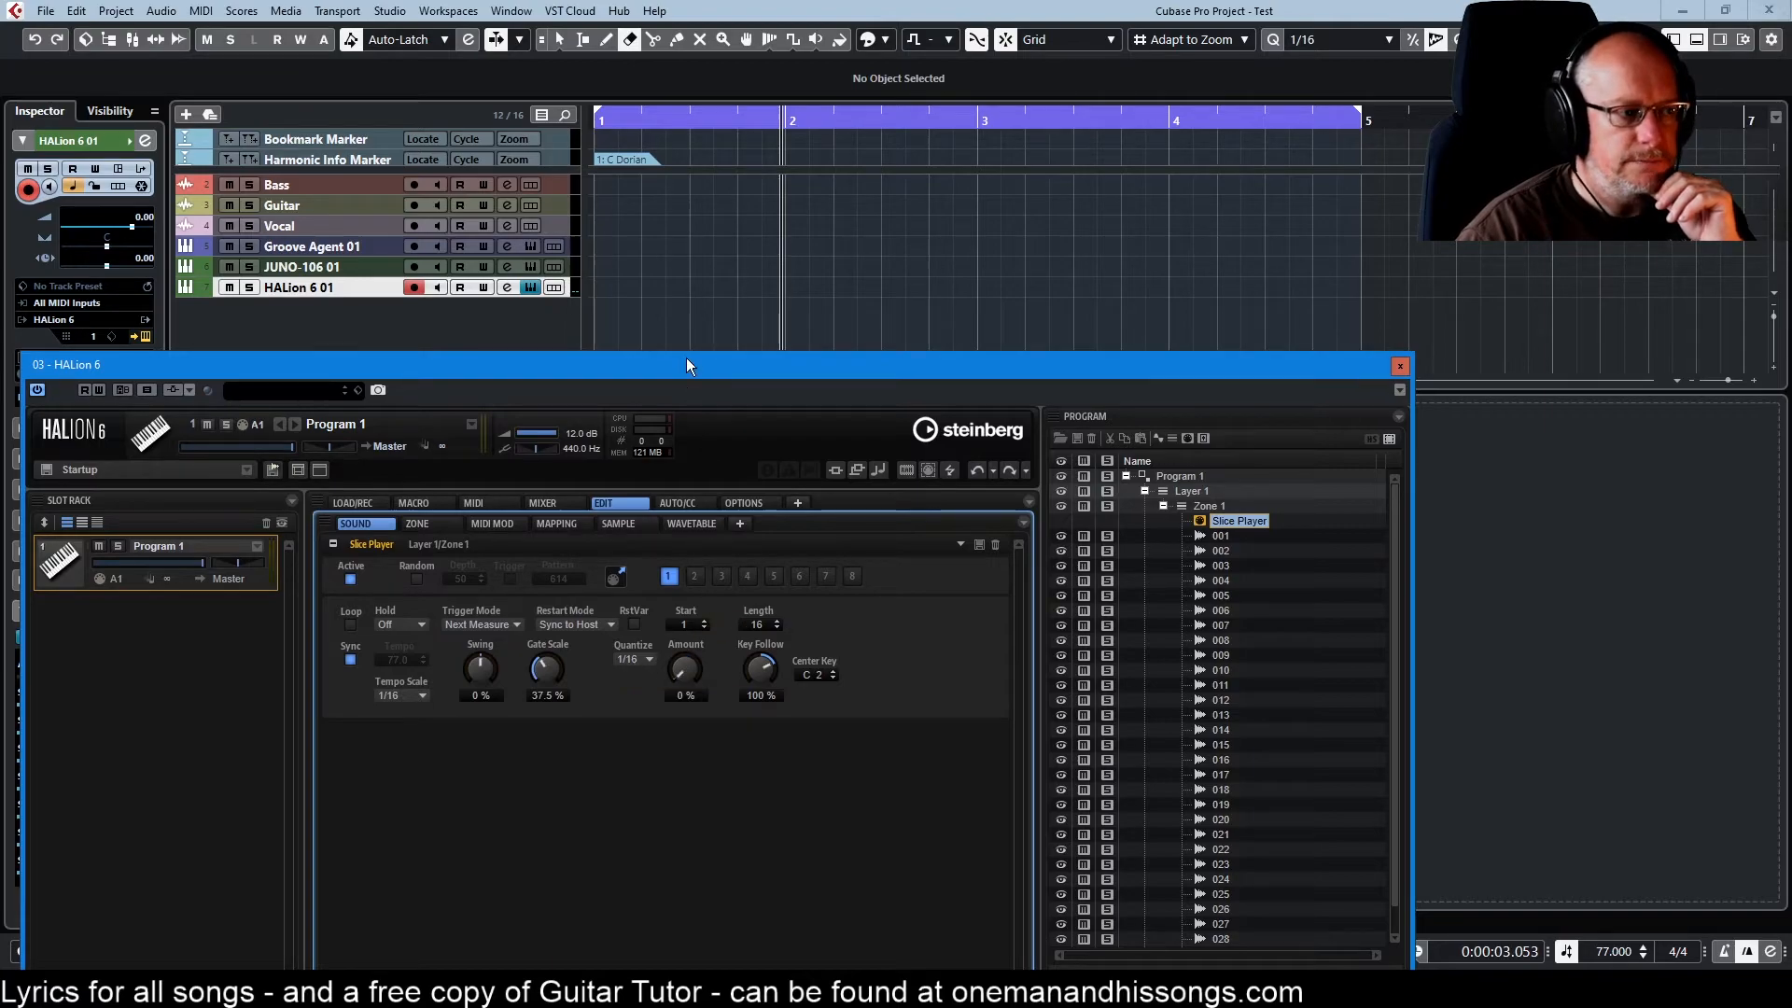
Set the Slice Player's Gate Scale to 100 %.
{"action": "left_click_drag", "start_coordinate": [686, 356], "coordinate": [649, 478]}
{"action": "type", "text": "100"}
{"action": "key", "text": "Return"}
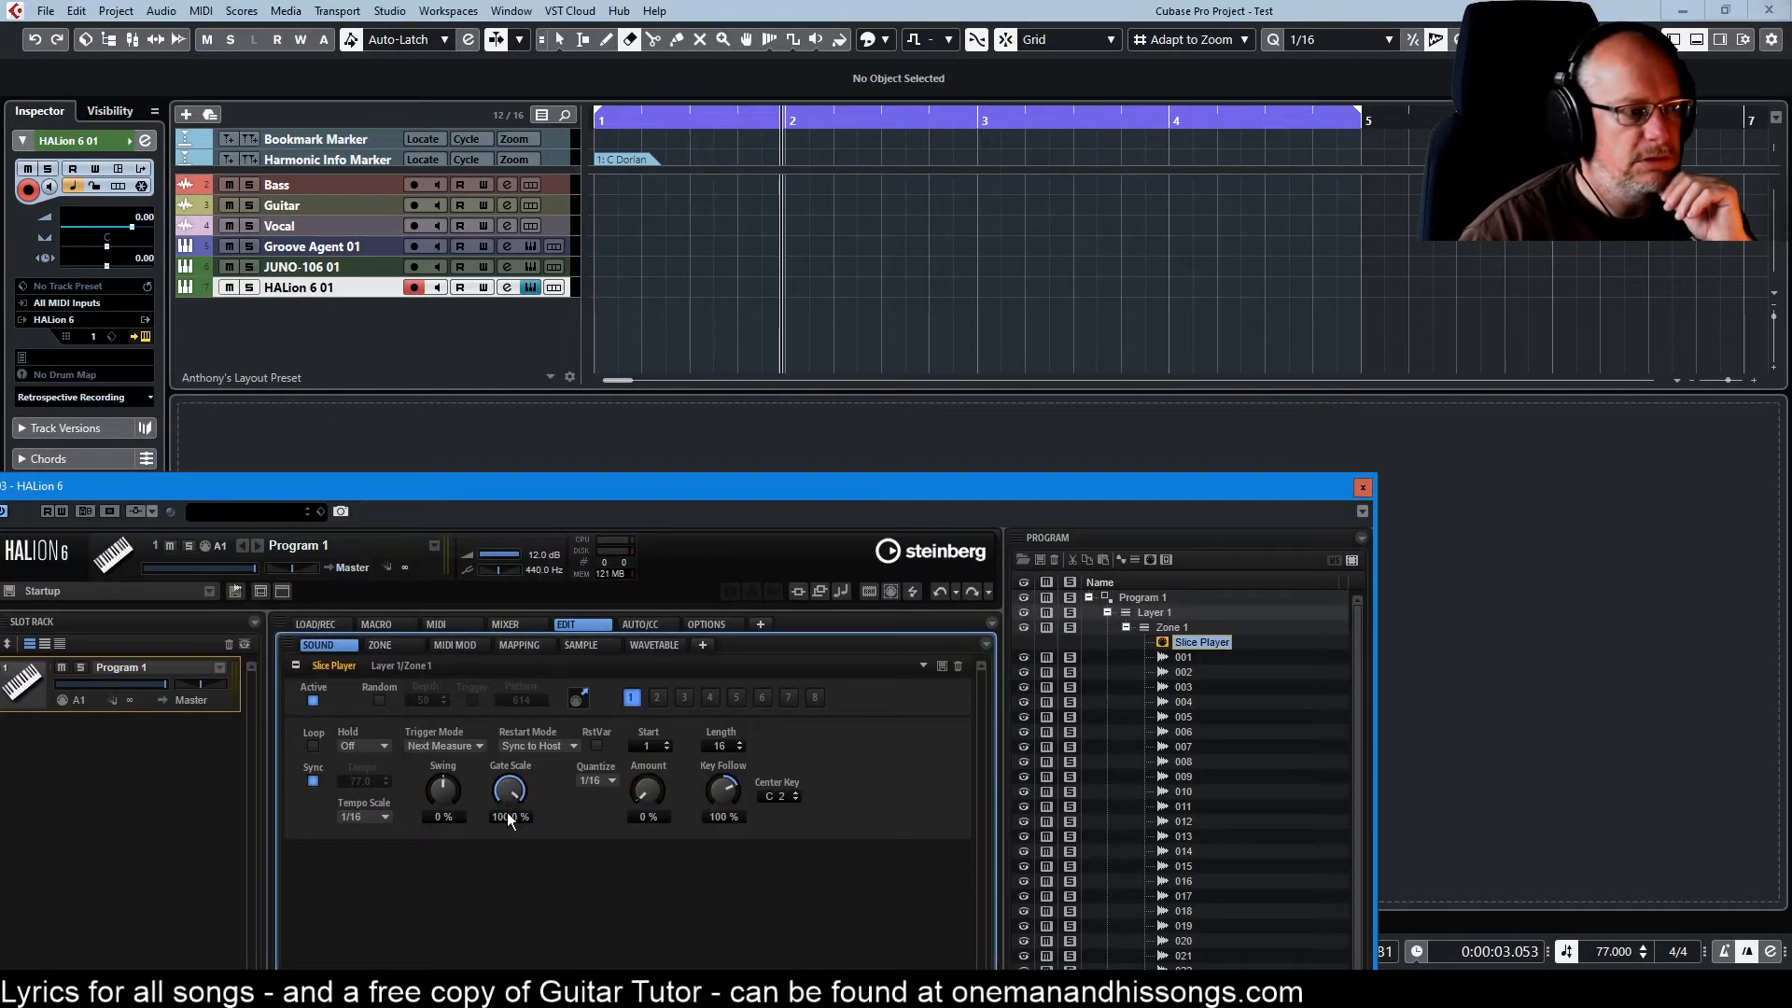
Transfer the full-gate MIDI phrase to bar 1 of the HALion 6 01 track to inspect its notes, and erase the part.
{"action": "left_click_drag", "start_coordinate": [577, 699], "coordinate": [601, 284]}
{"action": "double_click", "coordinate": [780, 282]}
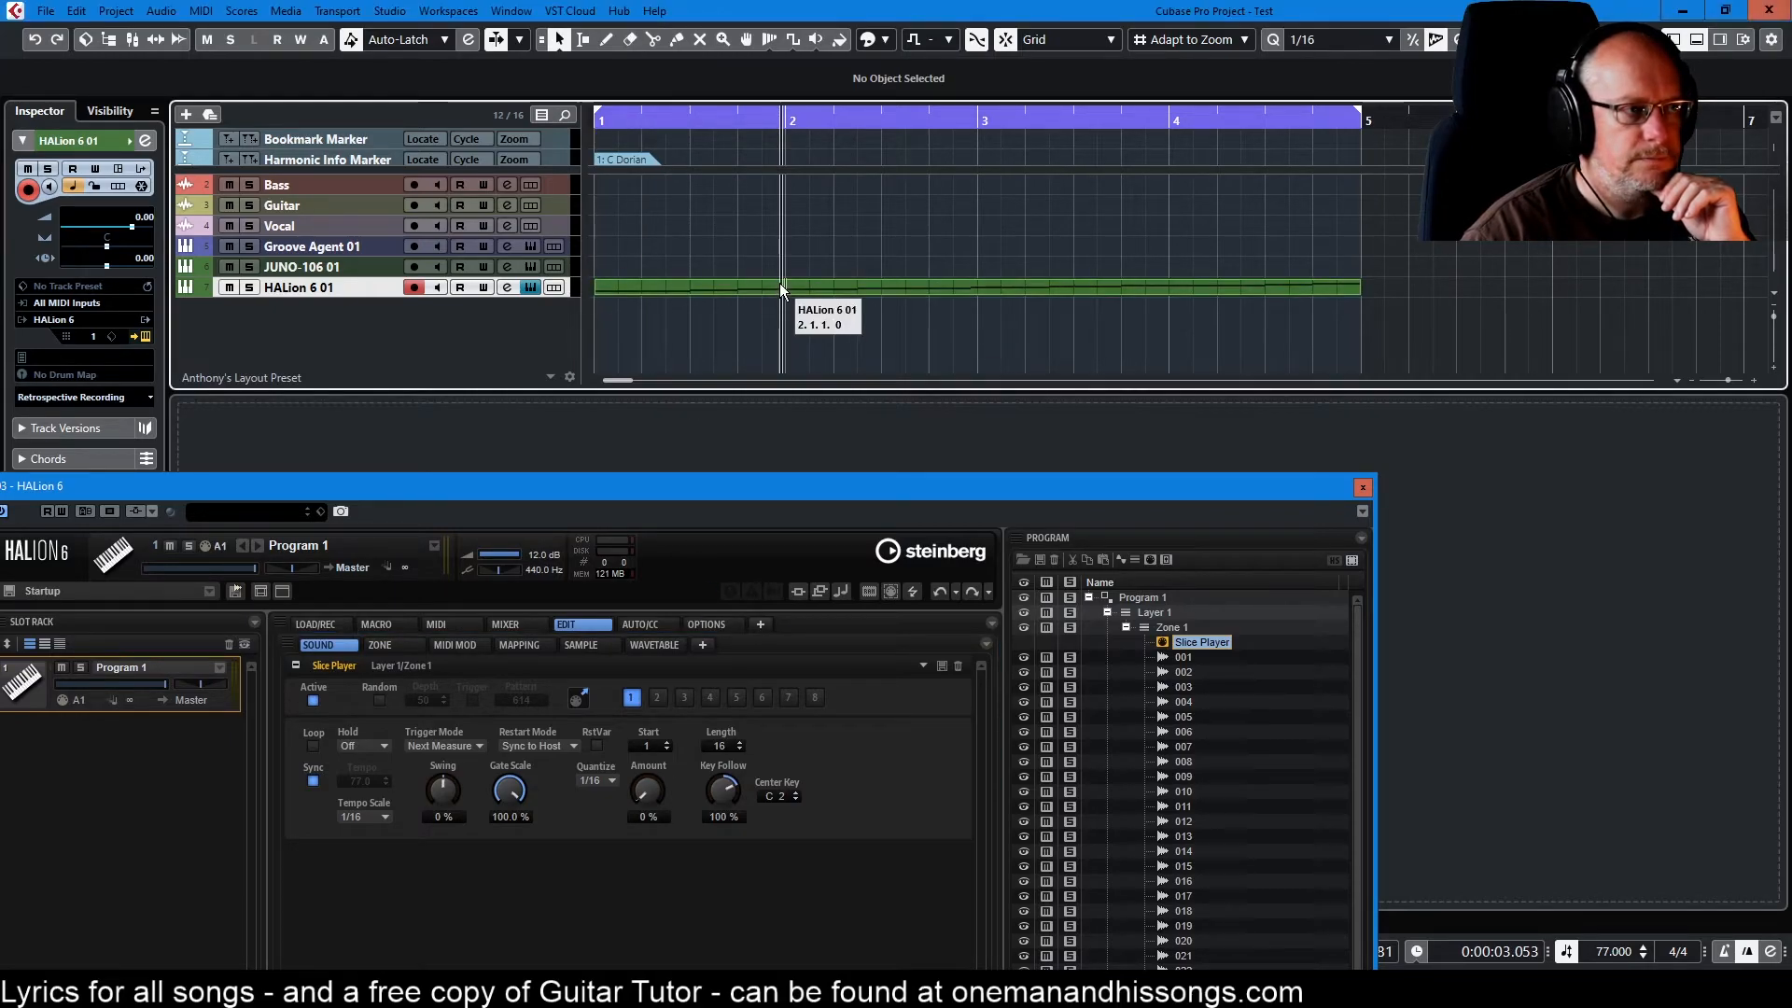
{"action": "left_click_drag", "start_coordinate": [814, 495], "coordinate": [831, 774]}
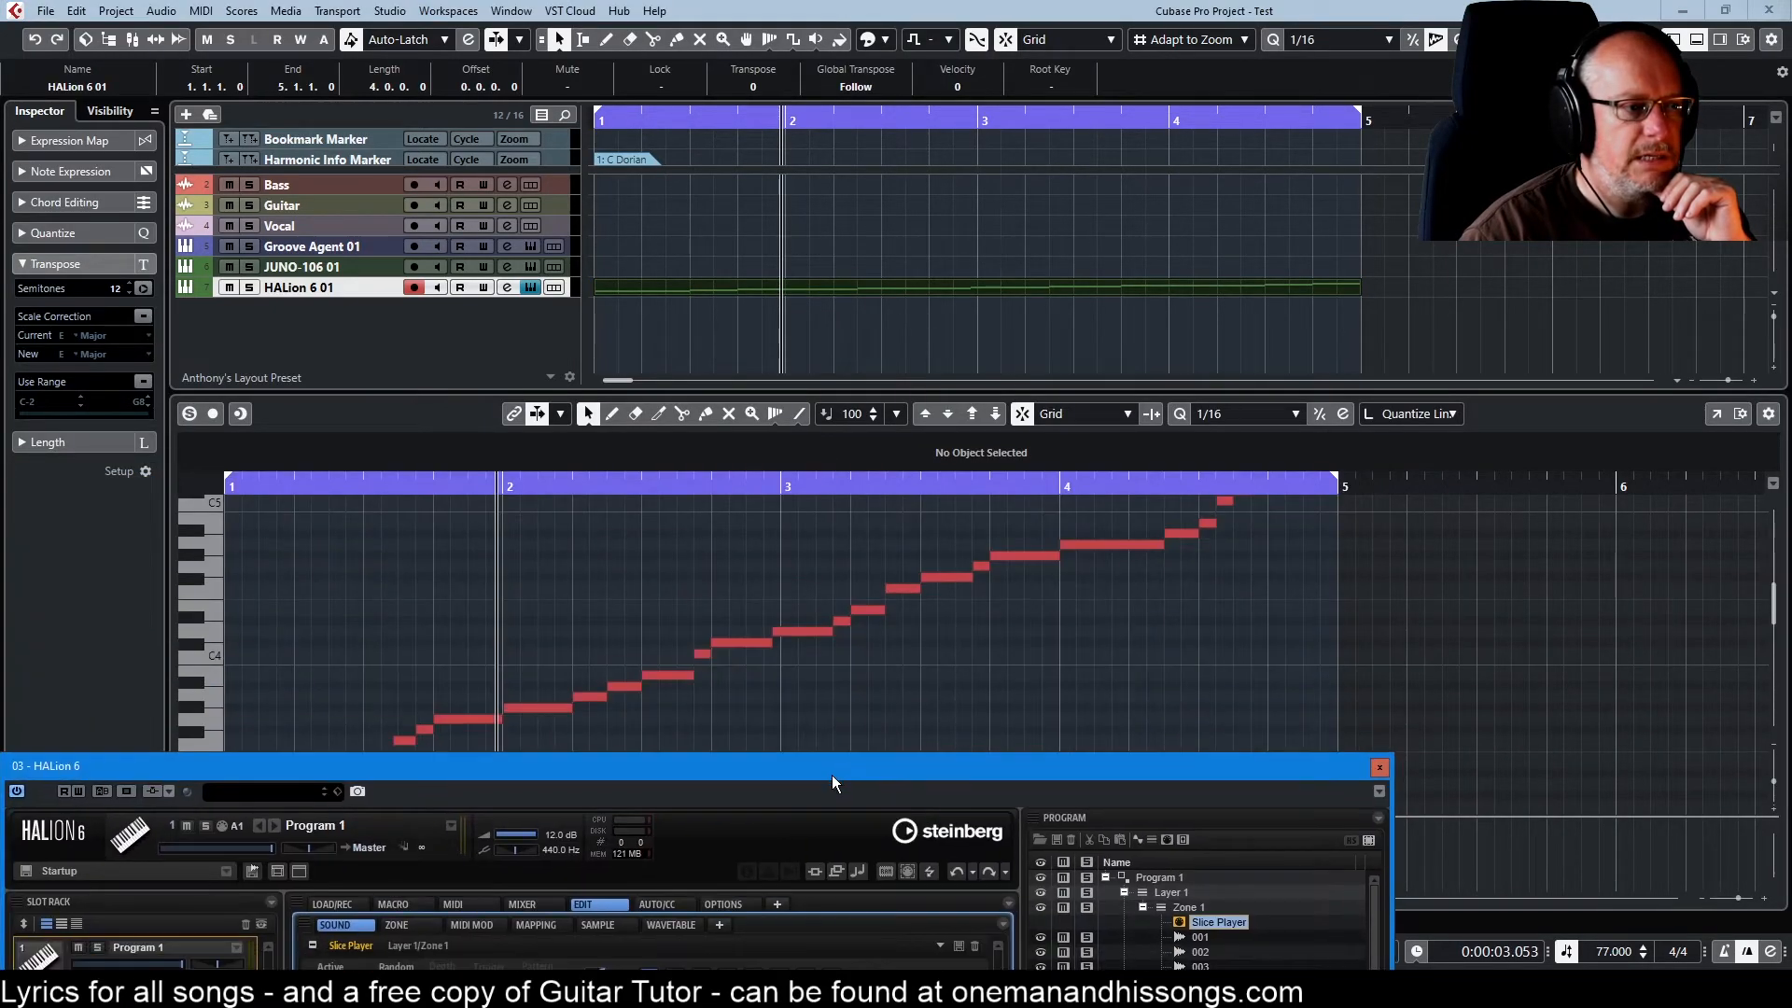
{"action": "right_click", "coordinate": [827, 282]}
{"action": "left_click", "coordinate": [910, 279]}
{"action": "left_click", "coordinate": [906, 282]}
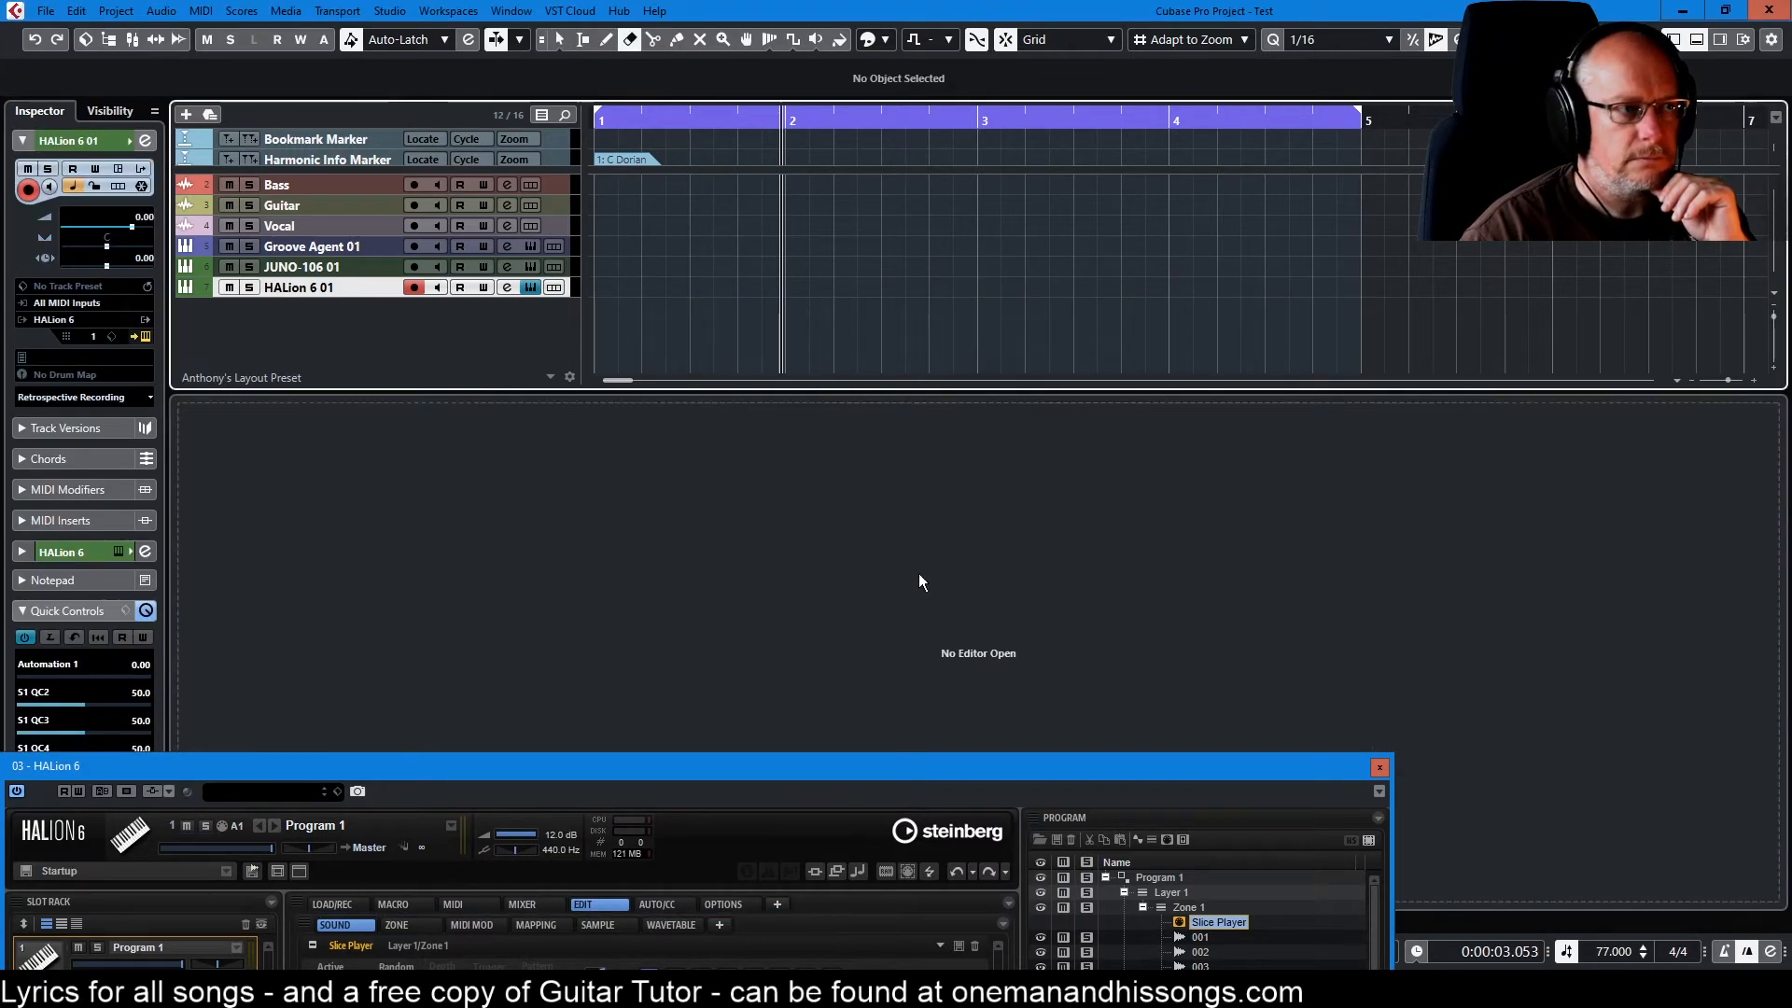
Set the Slice Player's Quantize value to 1/8.
{"action": "left_click_drag", "start_coordinate": [860, 758], "coordinate": [836, 388]}
{"action": "left_click", "coordinate": [596, 688]}
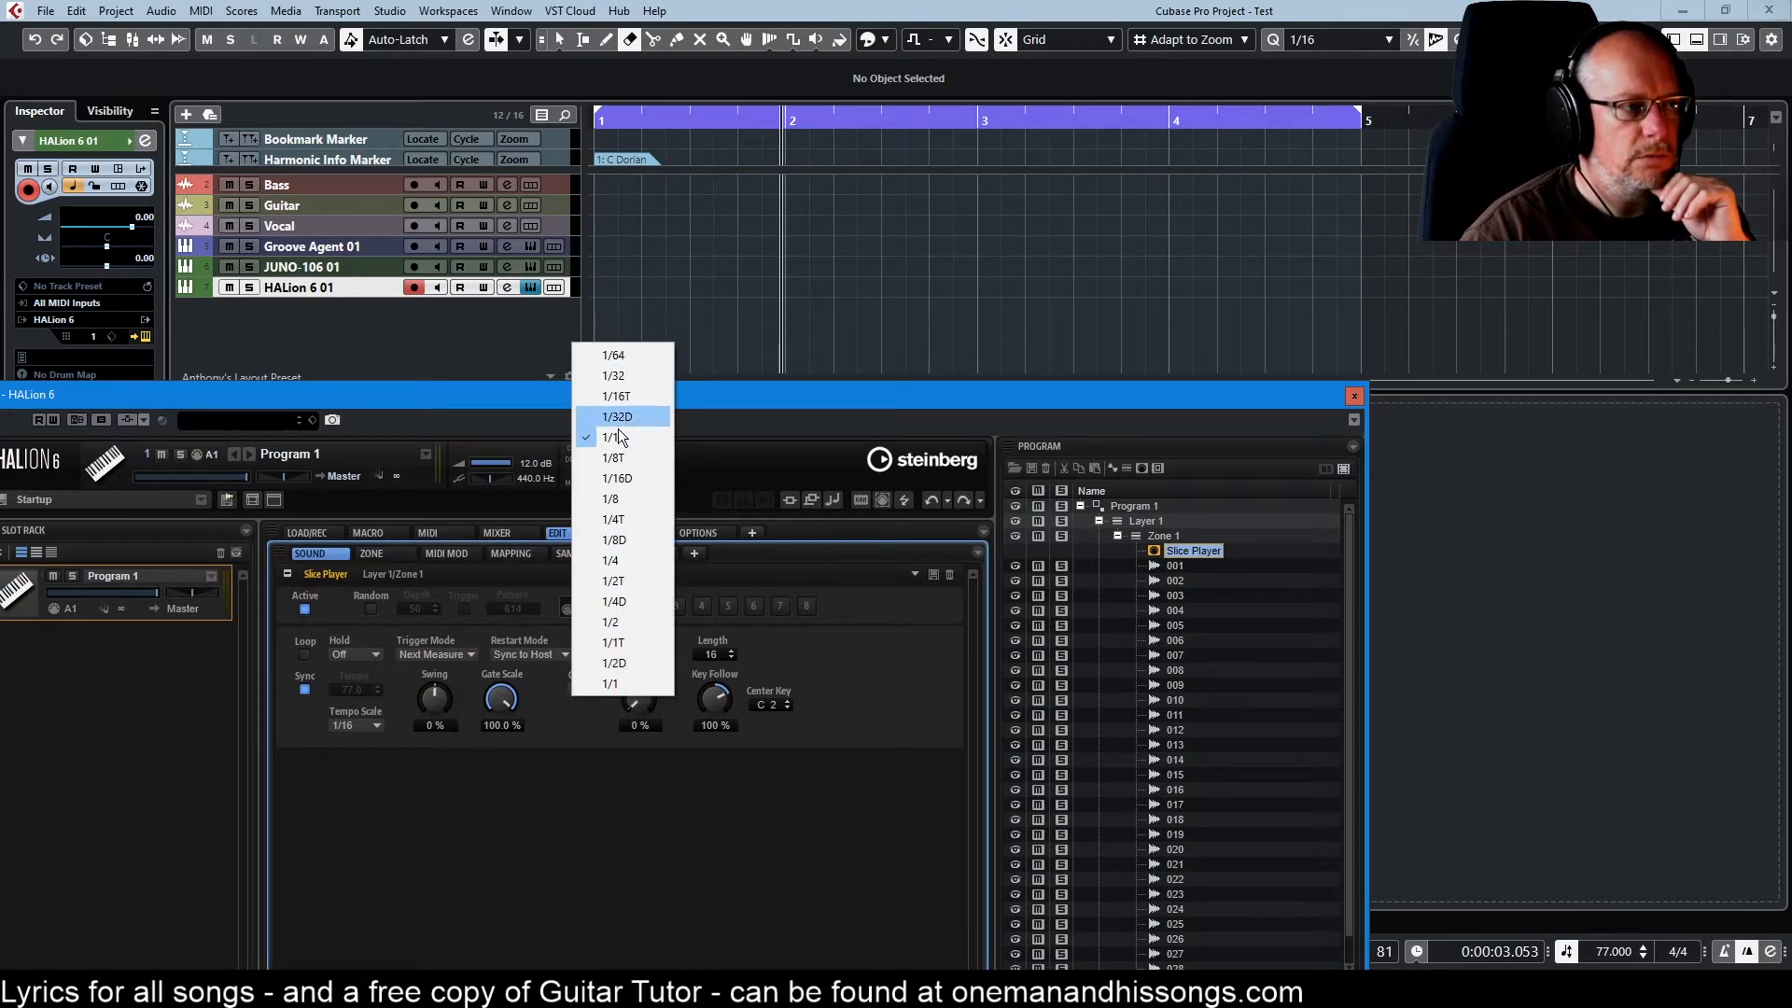
{"action": "left_click", "coordinate": [611, 498]}
{"action": "left_click_drag", "start_coordinate": [652, 394], "coordinate": [660, 552]}
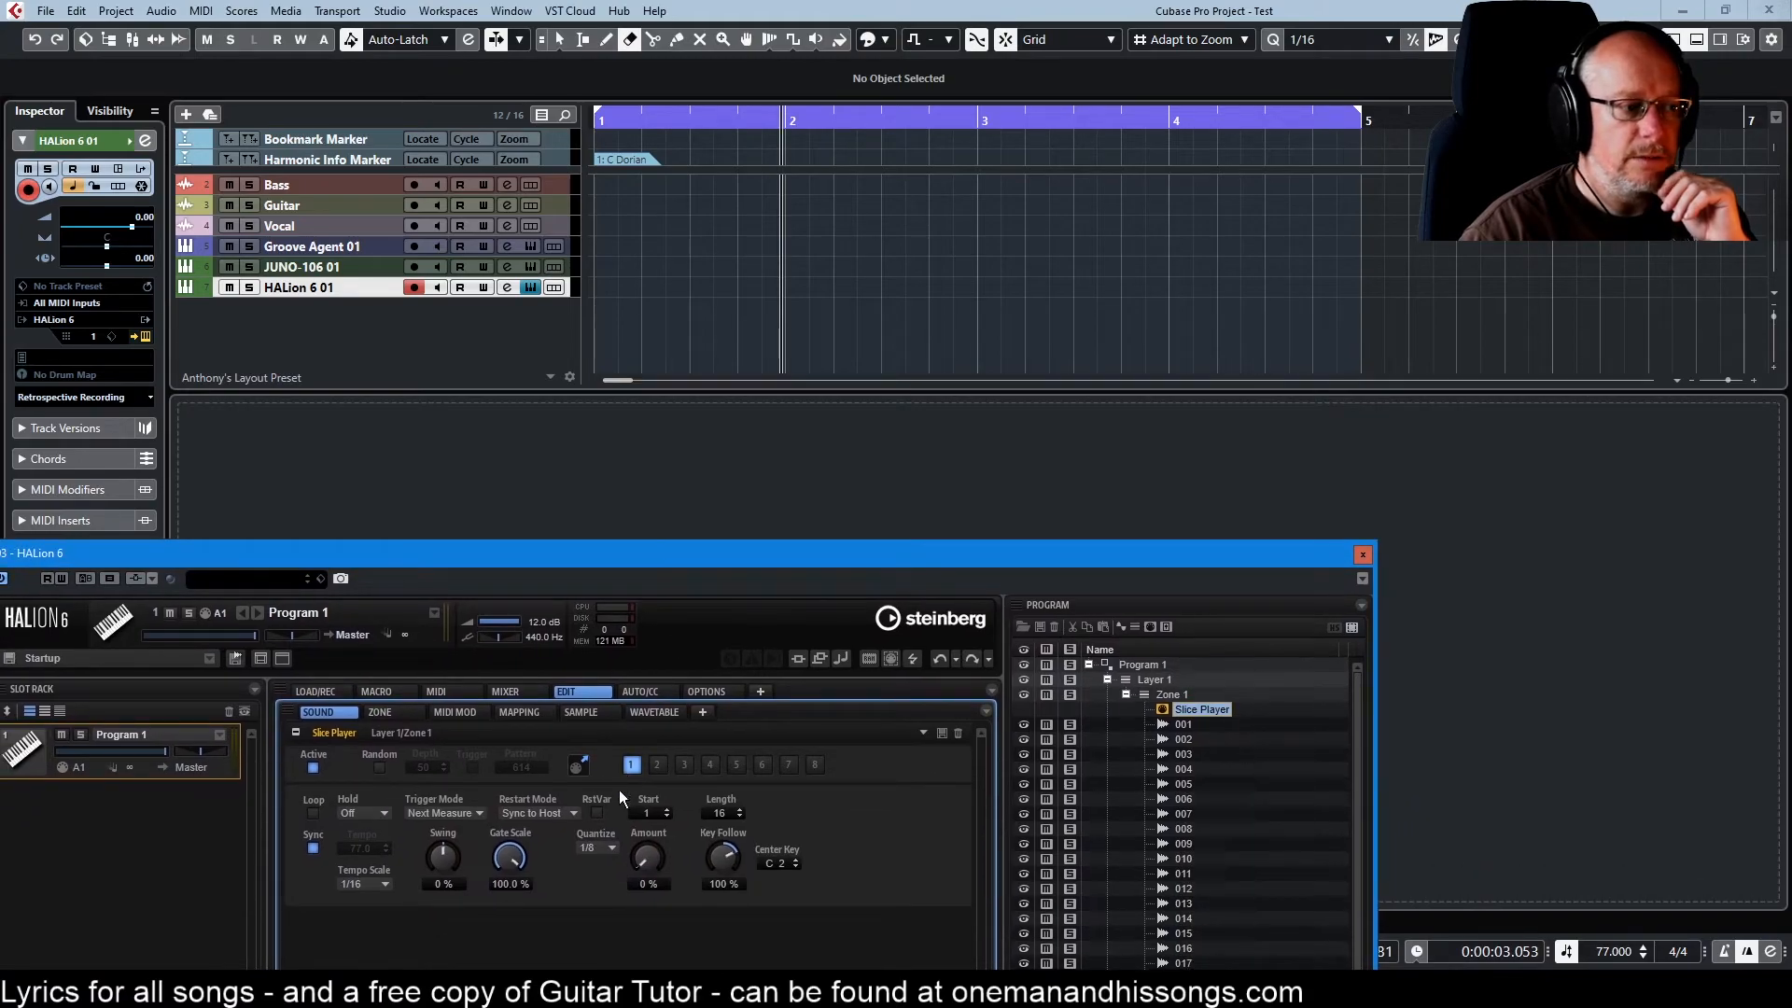
Transfer the phrase with 1/8 Quantize to the HALion 6 01 track to check its note timing, and erase the part.
{"action": "left_click_drag", "start_coordinate": [590, 775], "coordinate": [602, 284]}
{"action": "left_click", "coordinate": [742, 289]}
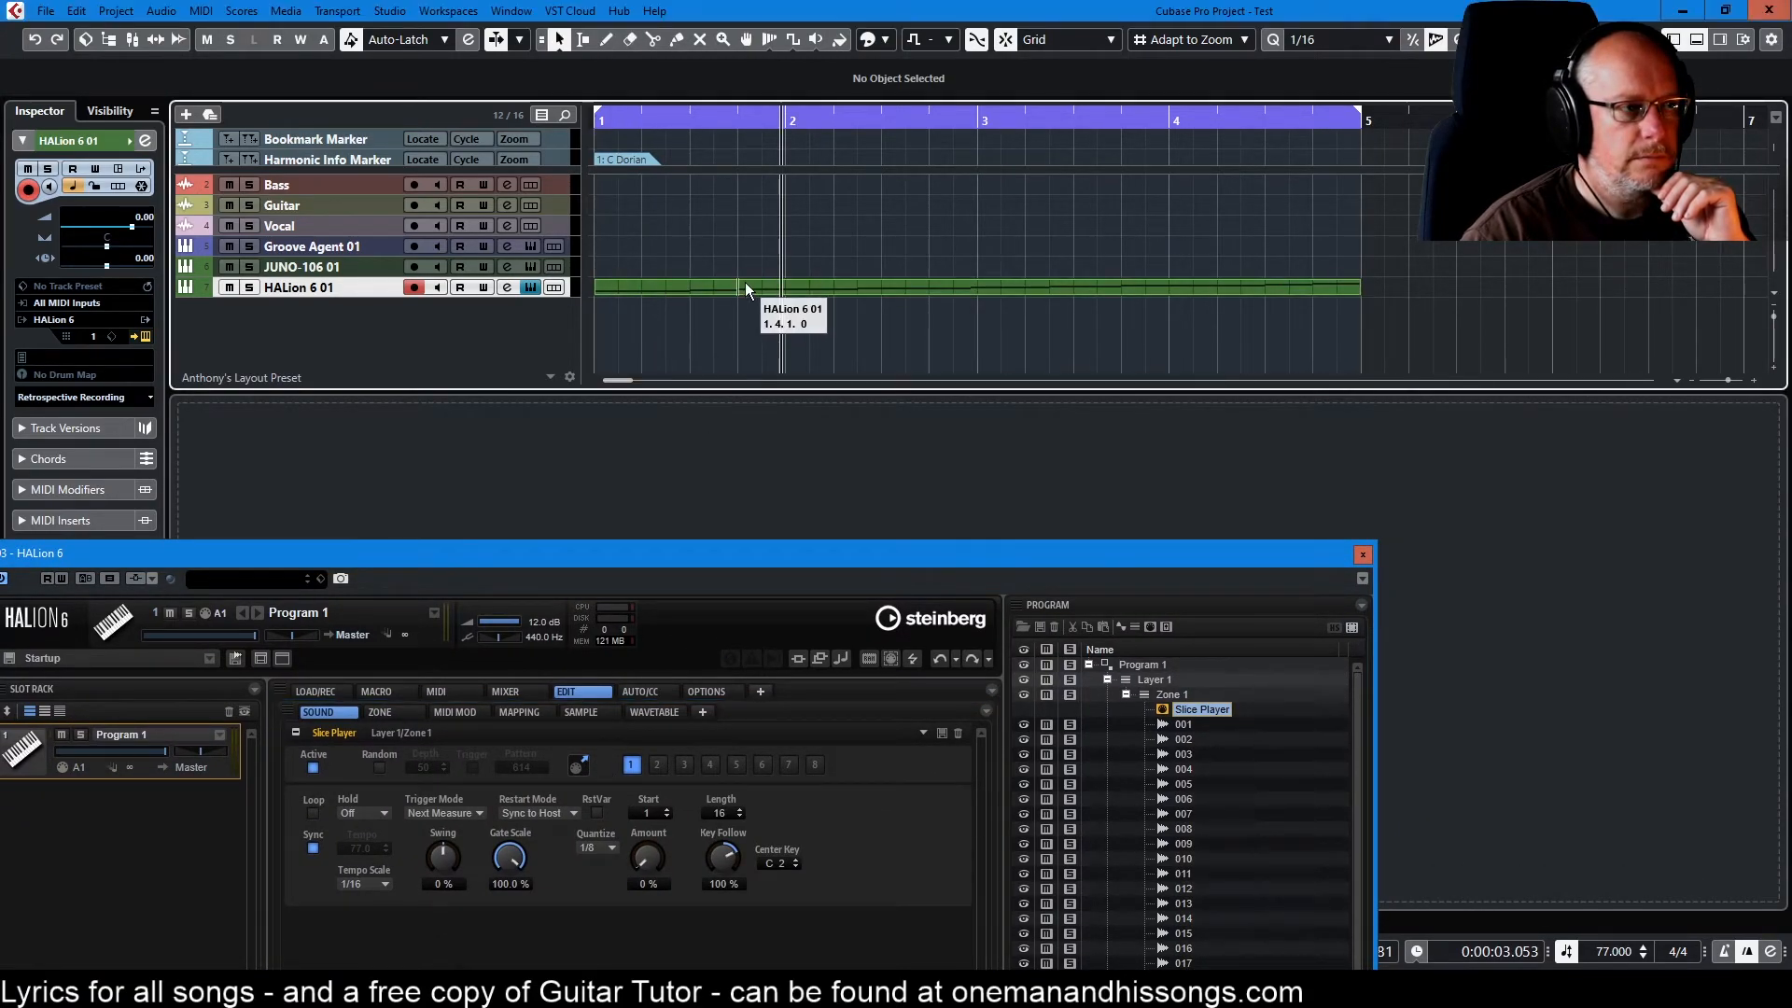
{"action": "left_click_drag", "start_coordinate": [812, 549], "coordinate": [823, 788]}
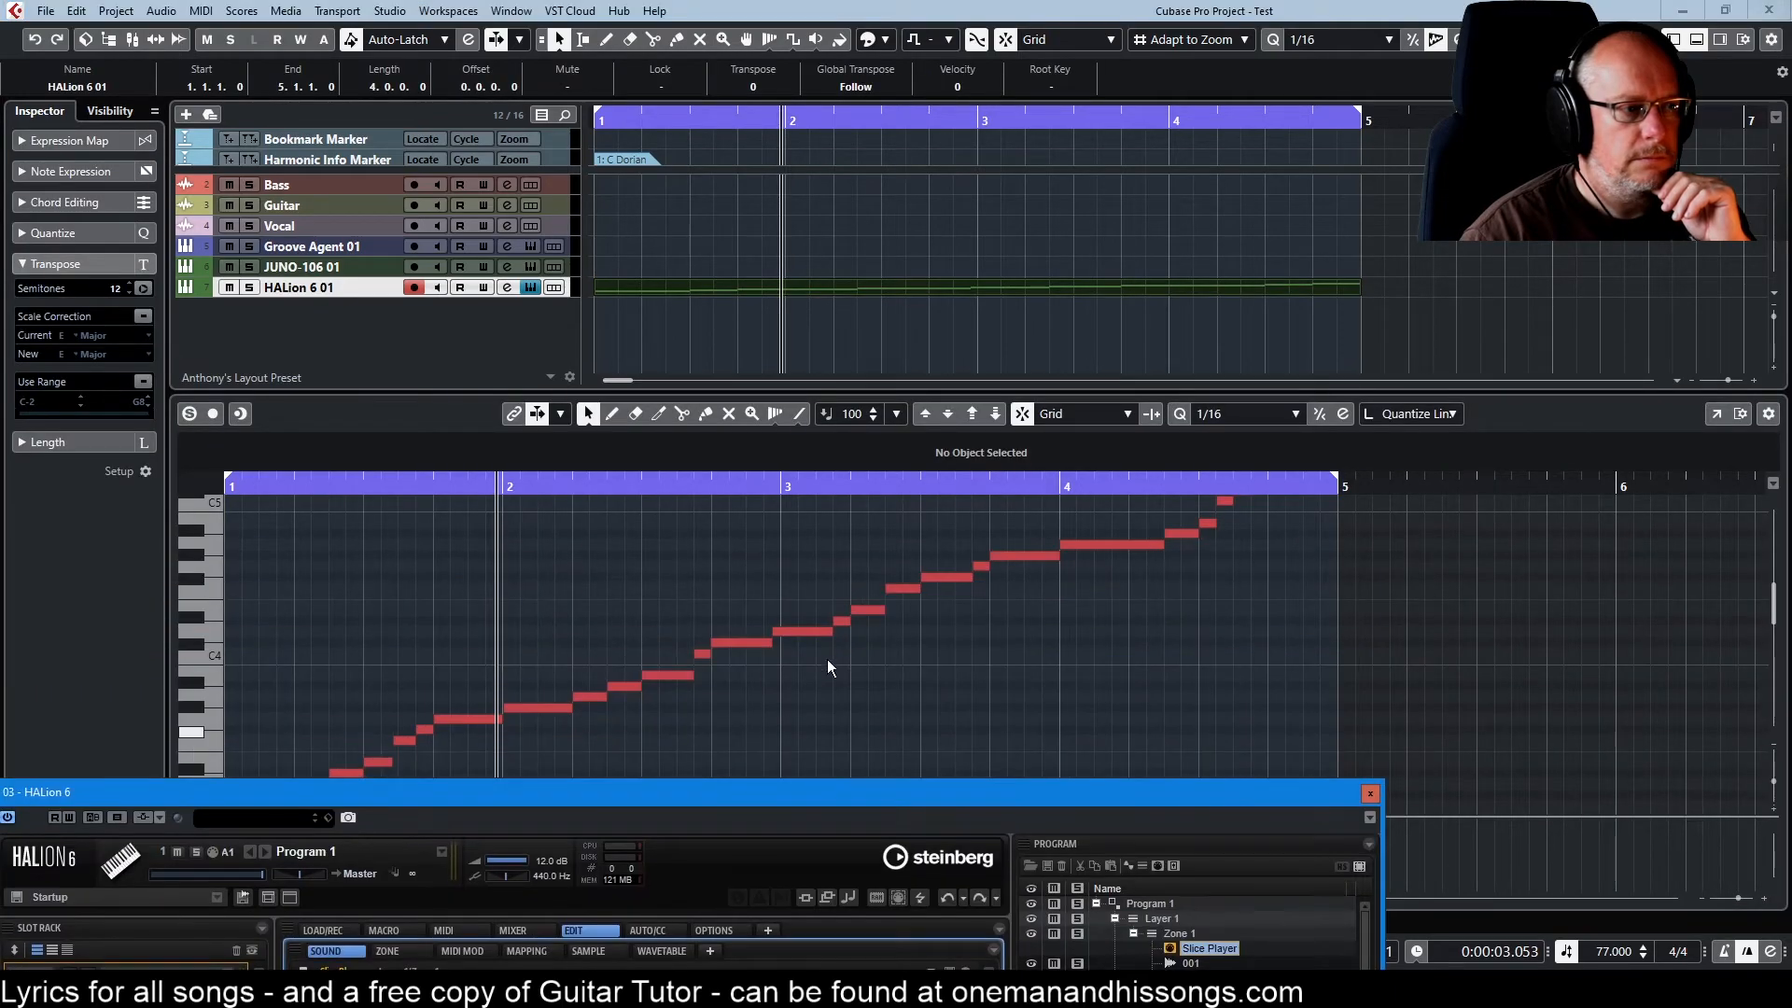
{"action": "right_click", "coordinate": [763, 292]}
{"action": "left_click", "coordinate": [838, 296]}
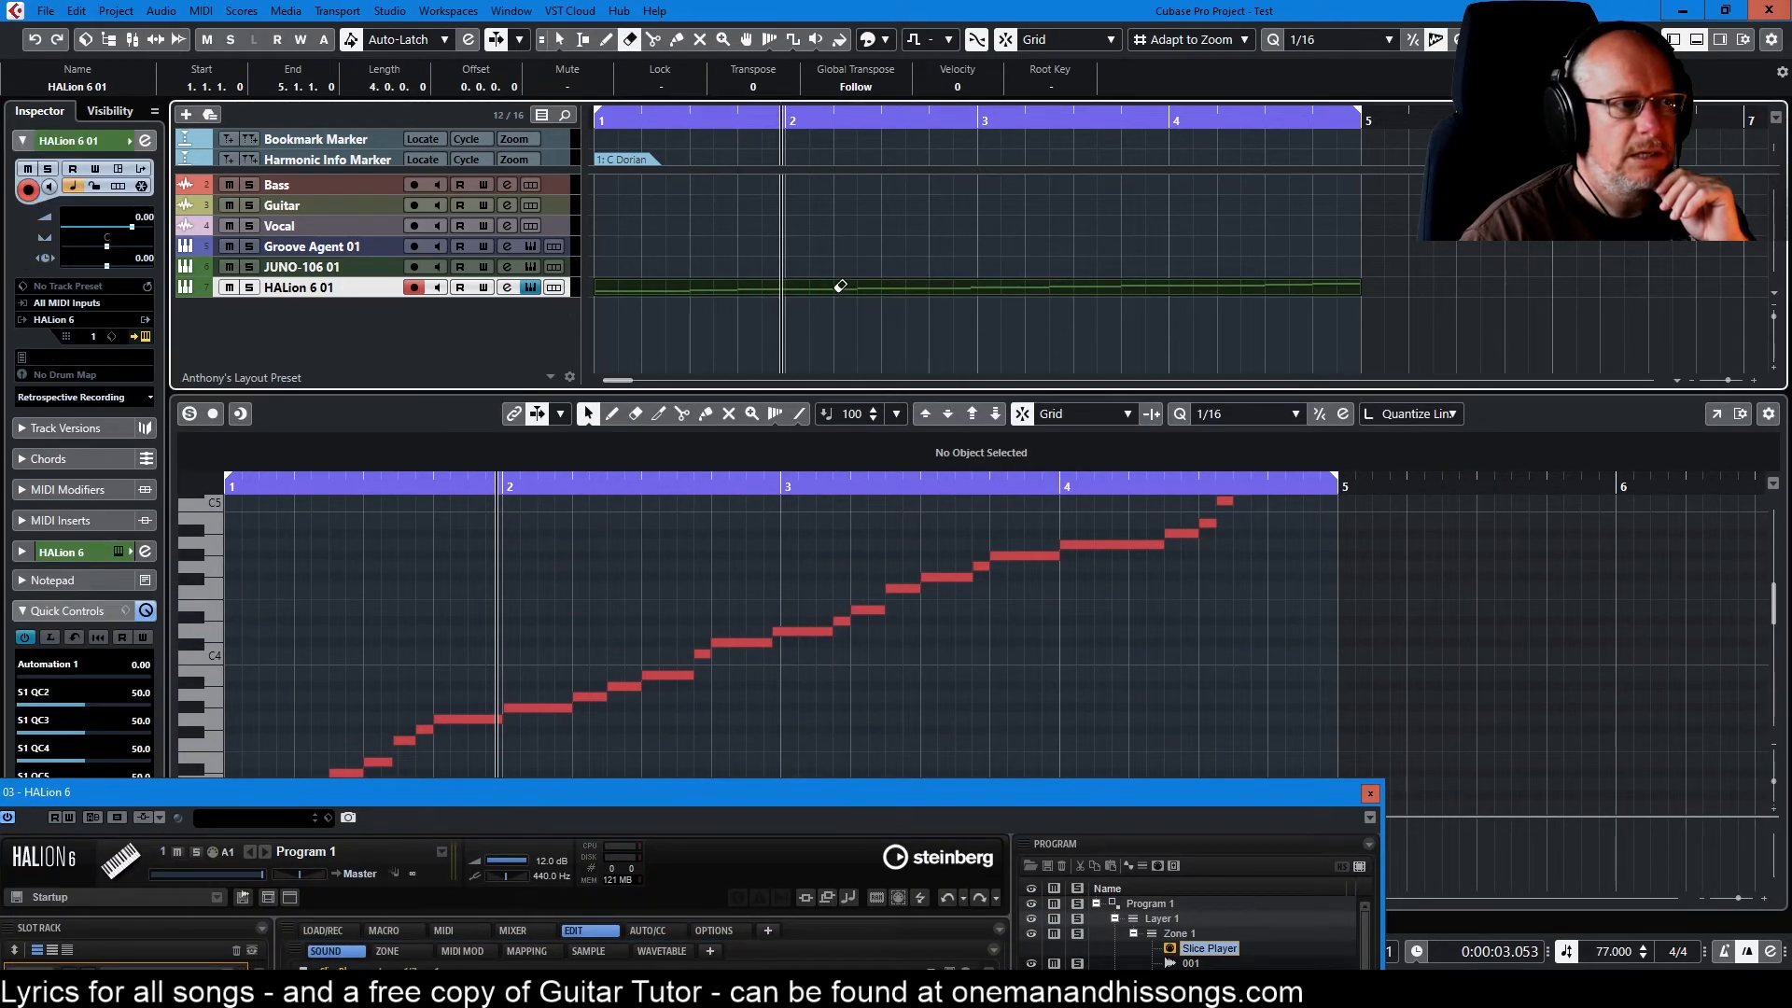
{"action": "left_click", "coordinate": [839, 286]}
Set the Quantize Amount to 100 % and transfer the MIDI phrase to bar 1 of the HALion 6 01 track.
{"action": "left_click_drag", "start_coordinate": [831, 791], "coordinate": [832, 417]}
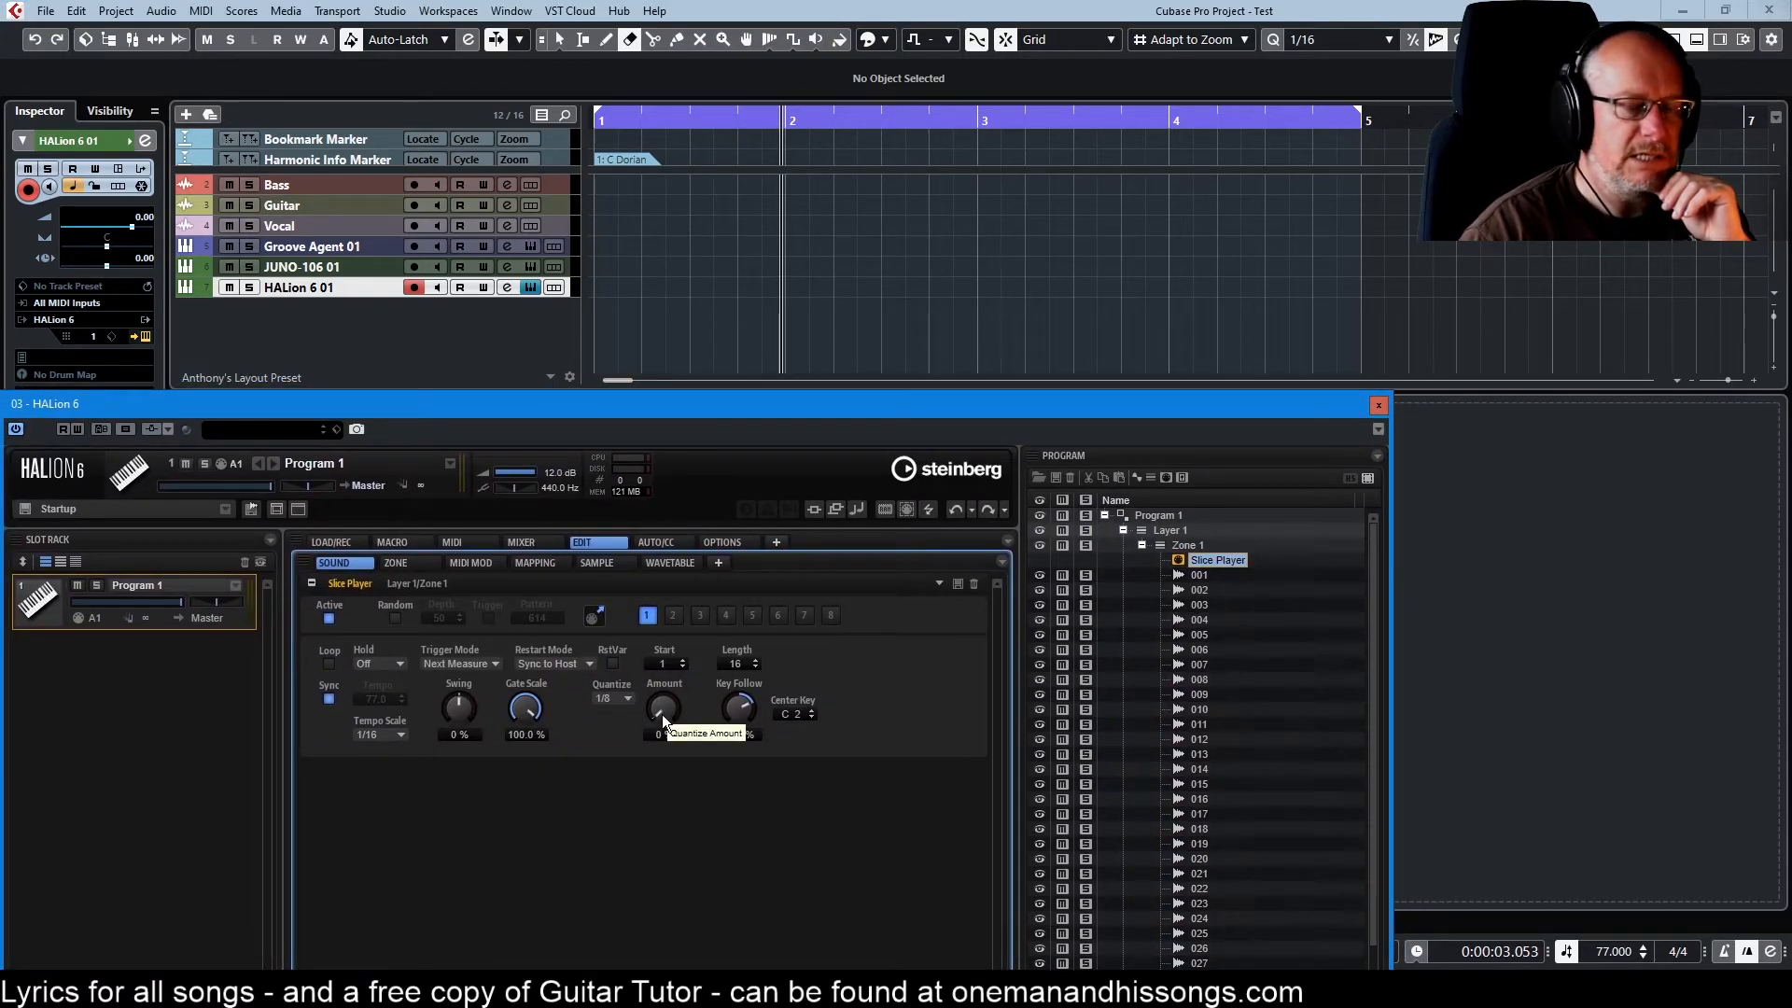
{"action": "left_click_drag", "start_coordinate": [660, 723], "coordinate": [752, 672]}
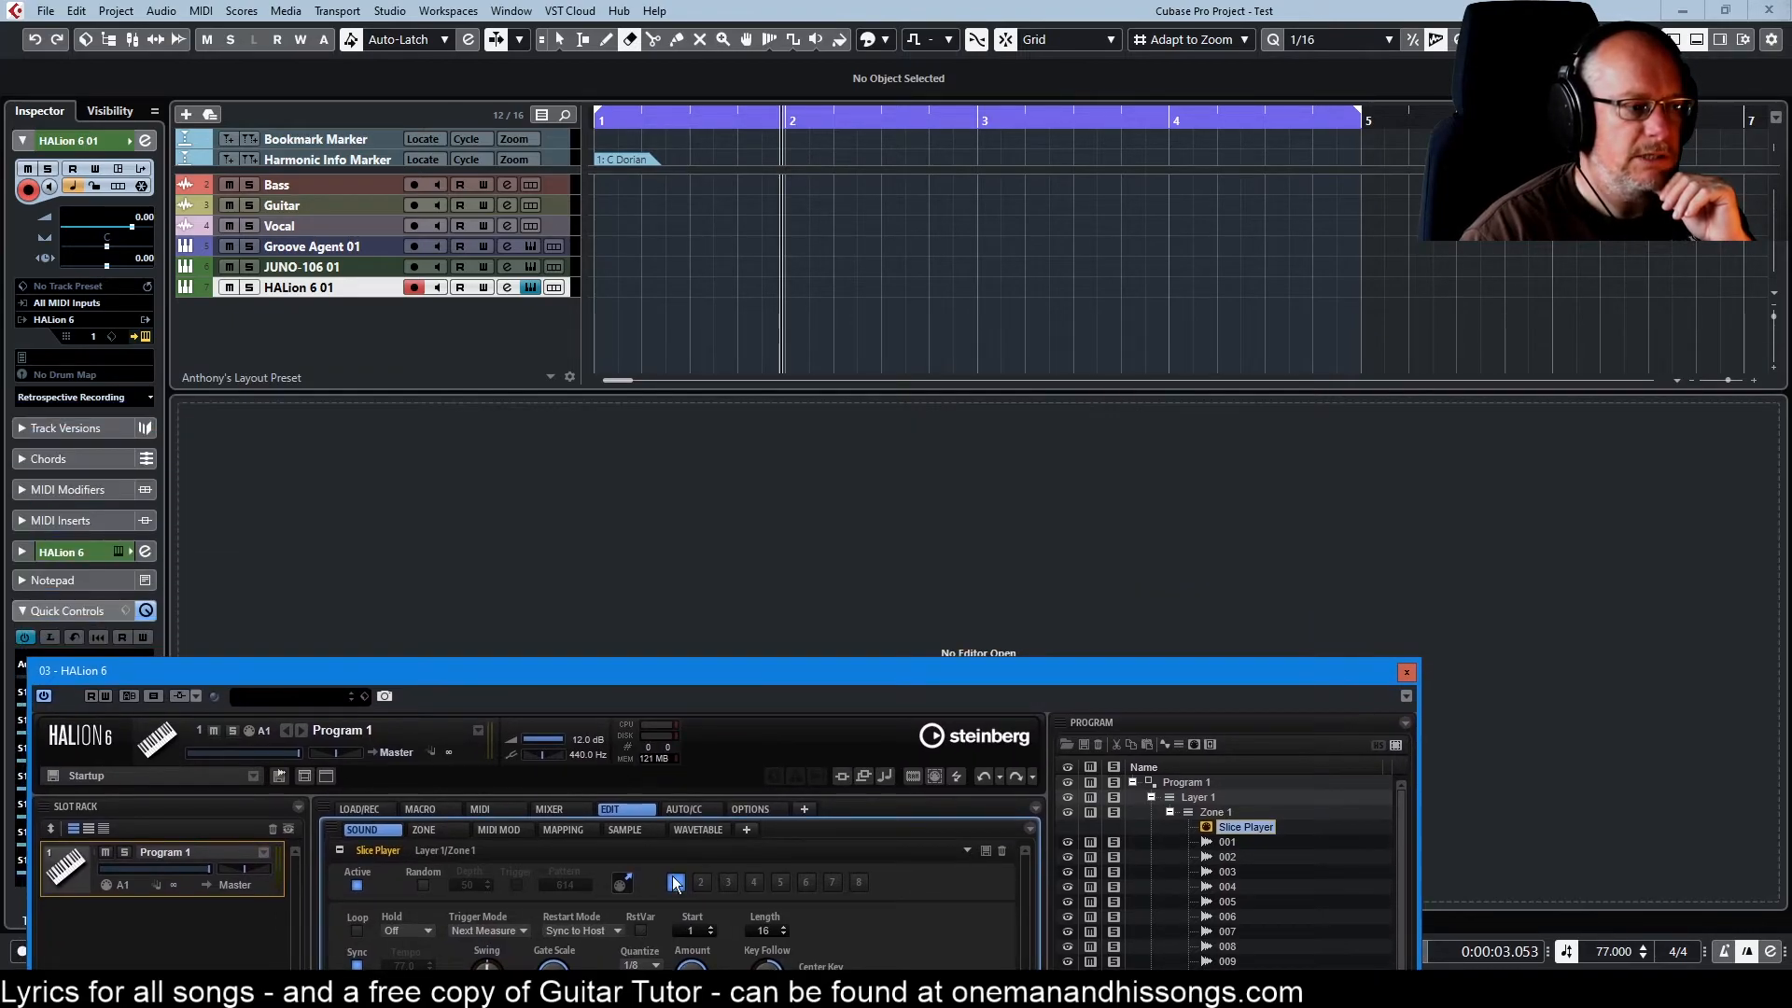
{"action": "left_click_drag", "start_coordinate": [625, 881], "coordinate": [602, 284]}
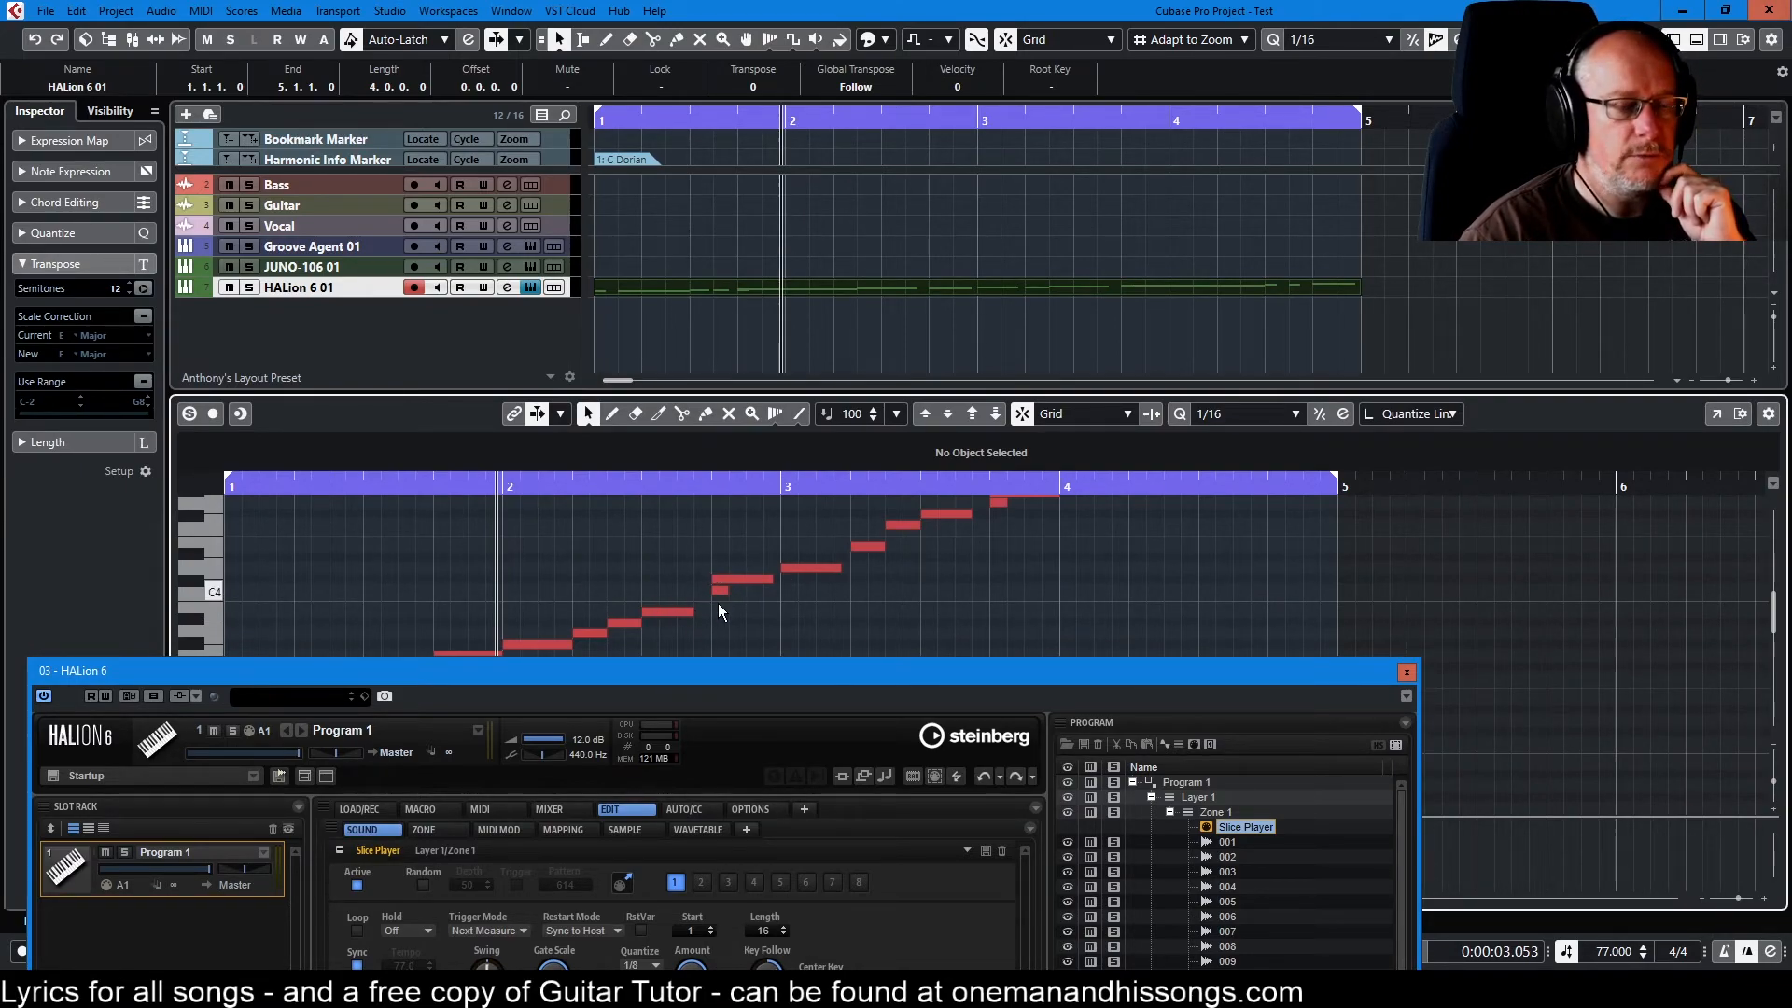
Erase the fully quantized phrase from the HALion 6 01 track.
{"action": "right_click", "coordinate": [749, 300]}
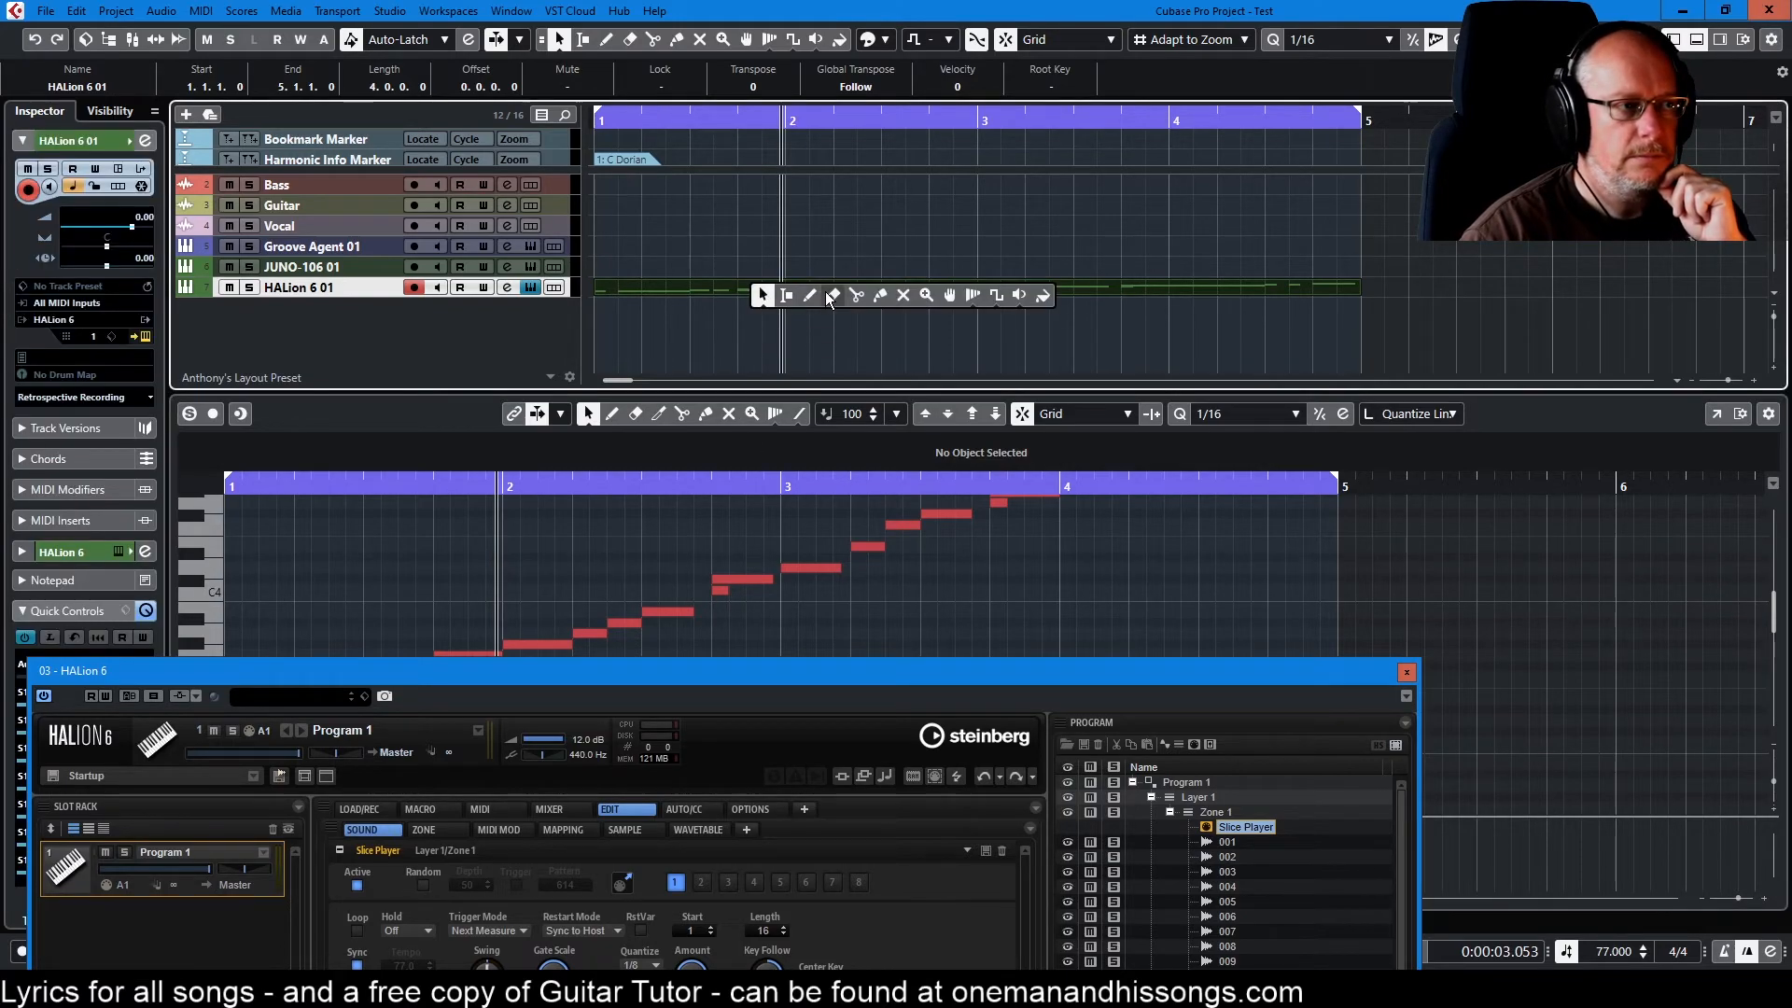
{"action": "left_click", "coordinate": [829, 297]}
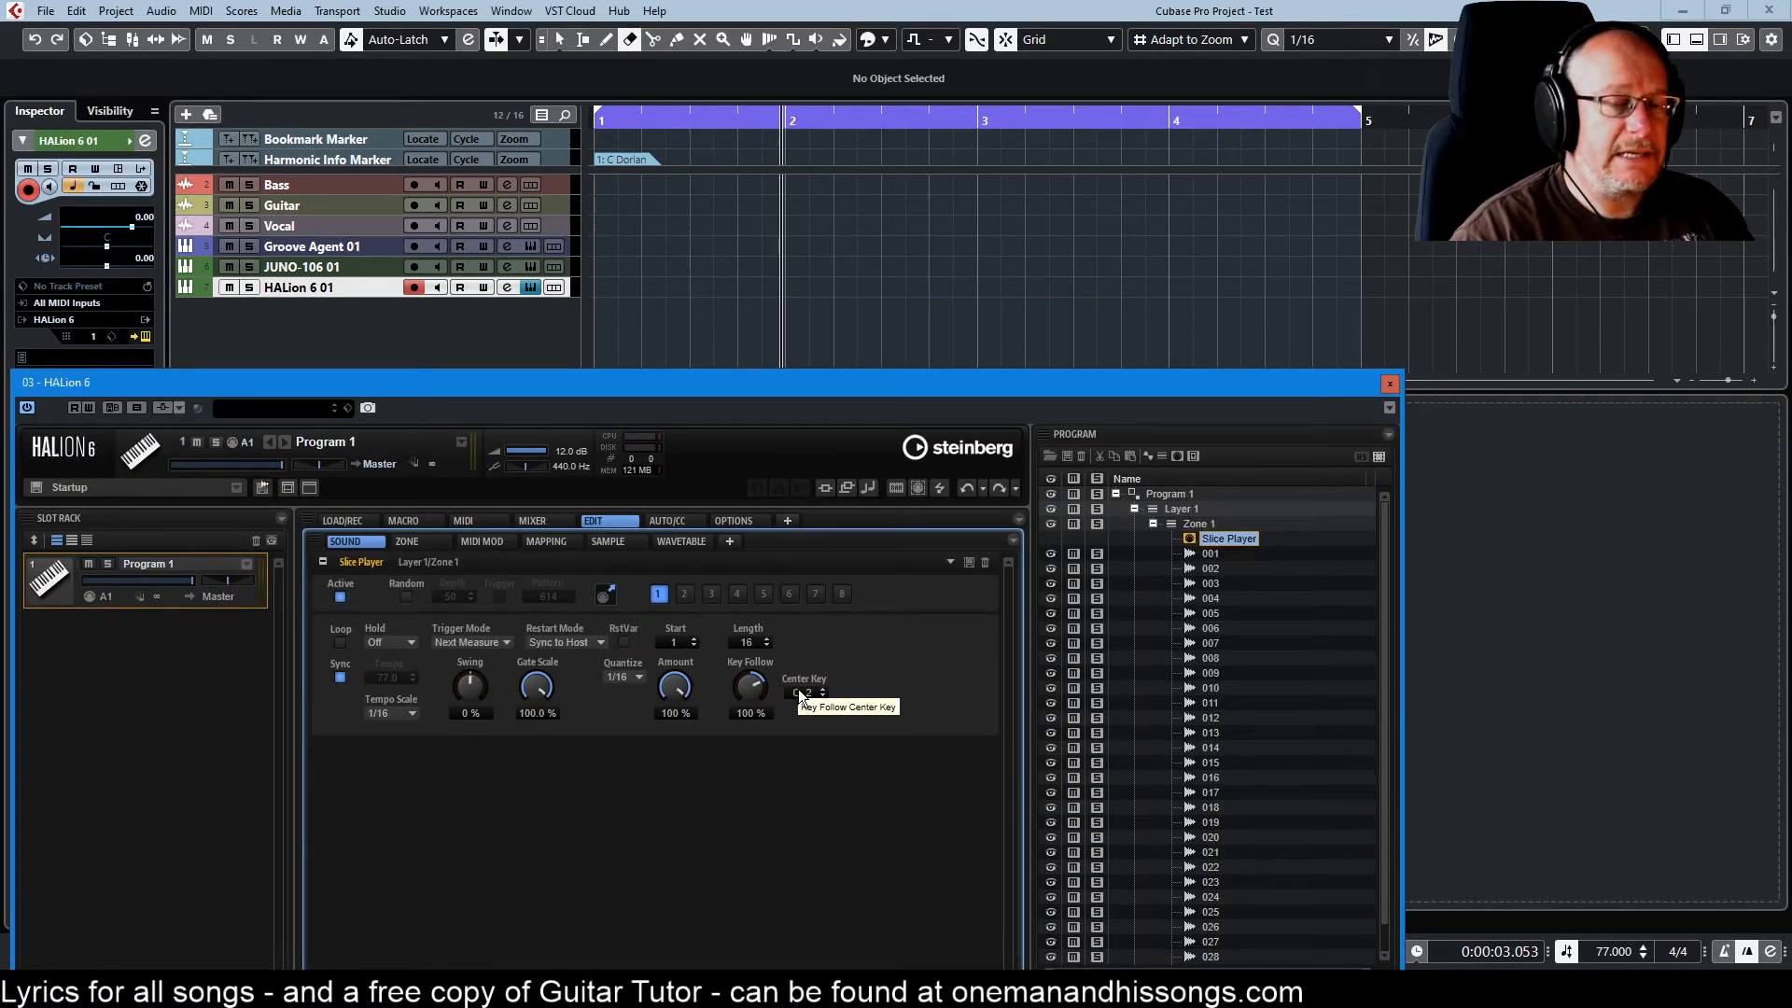
Lower the Slice Player's Key Follow to 52 %, and set it to 0 %.
{"action": "left_click_drag", "start_coordinate": [784, 380], "coordinate": [776, 76]}
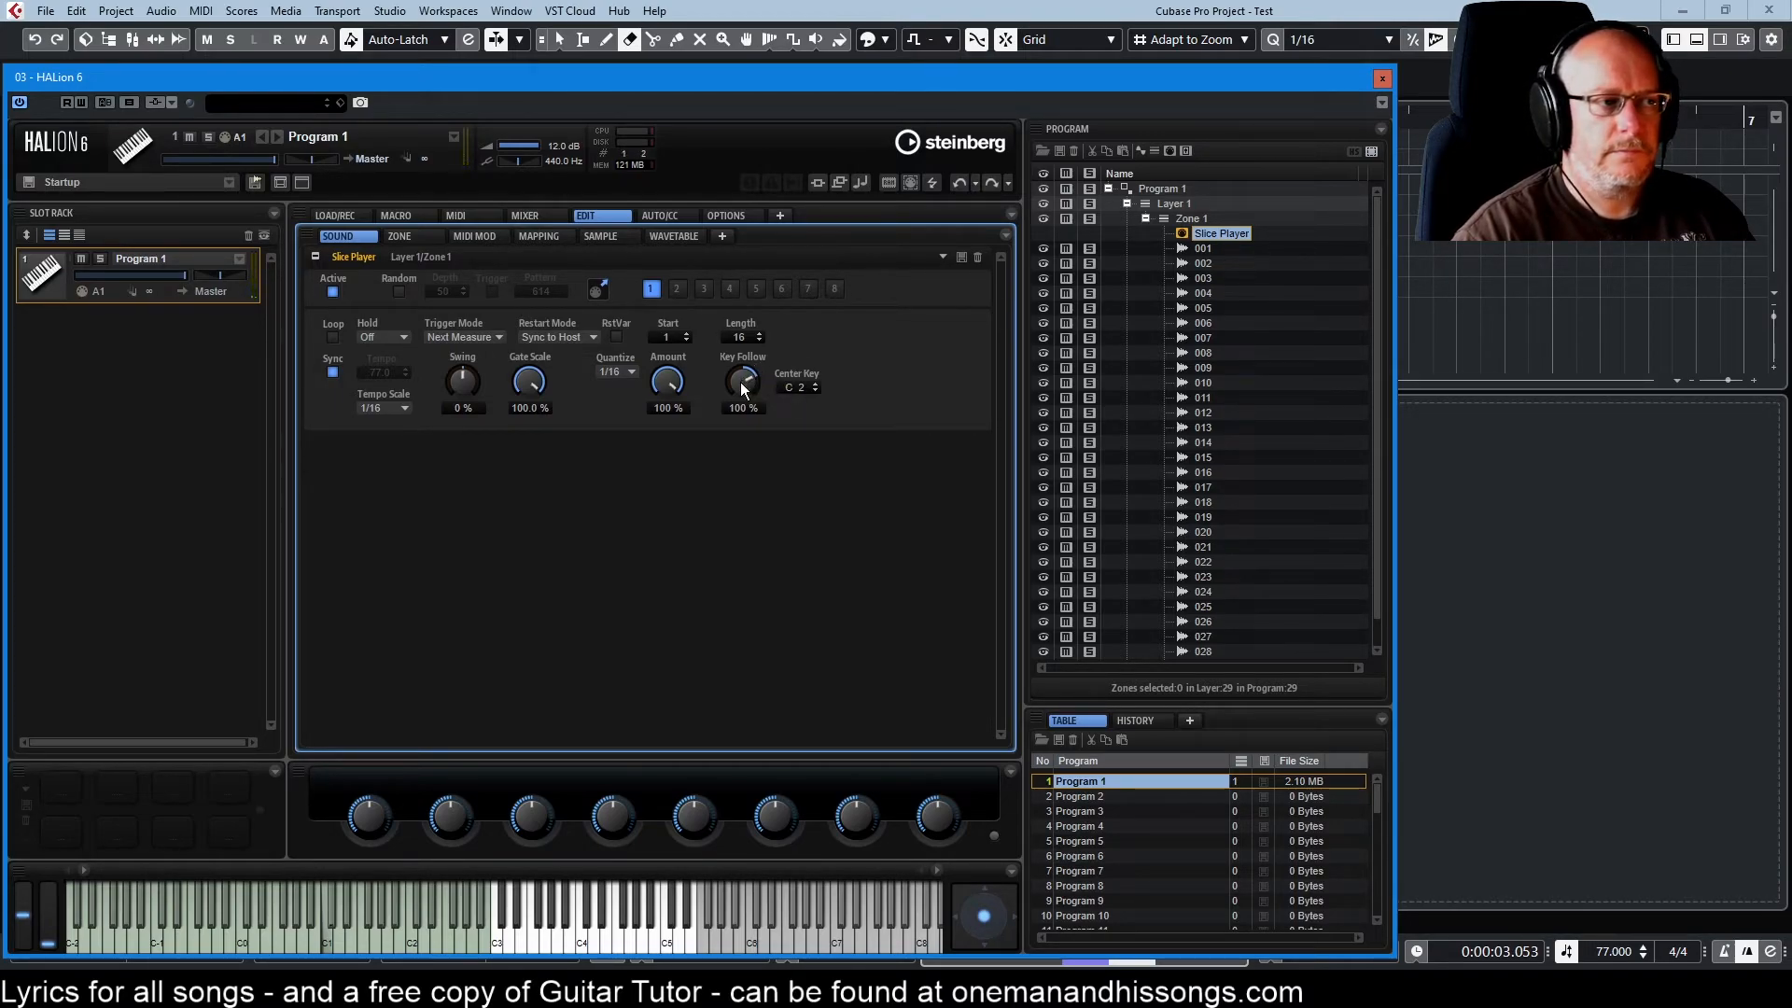
{"action": "left_click_drag", "start_coordinate": [741, 385], "coordinate": [746, 416]}
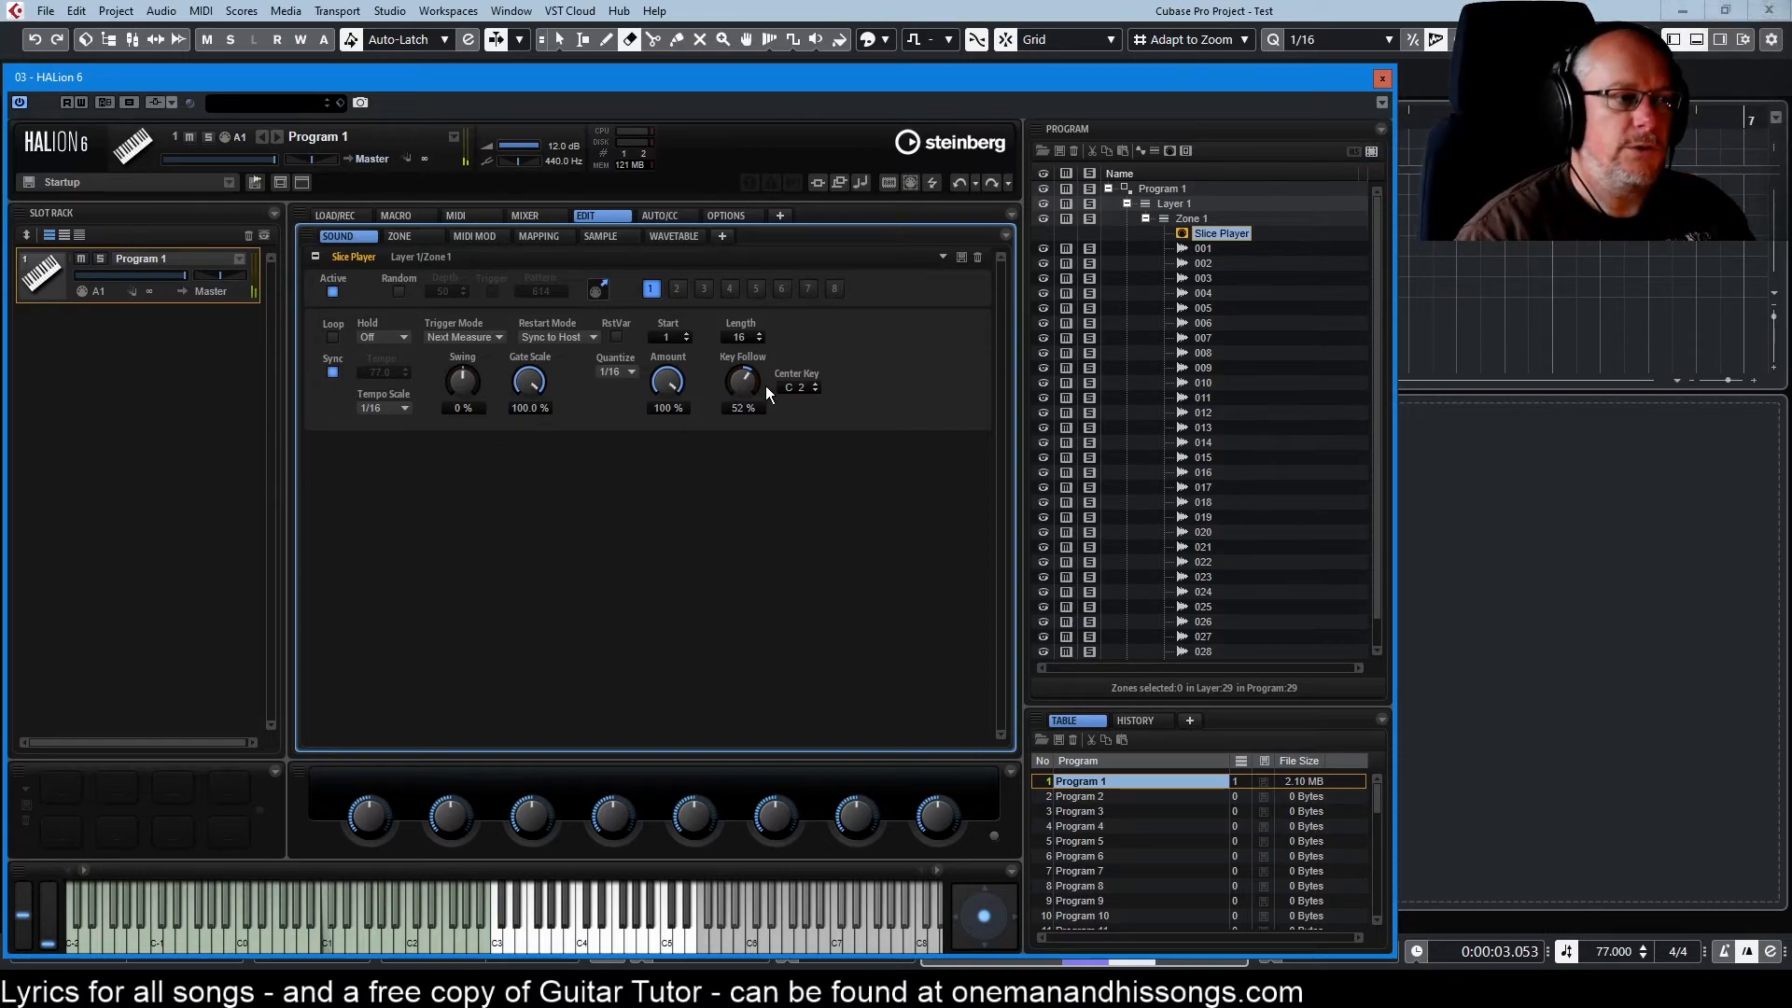
{"action": "double_click", "coordinate": [738, 408]}
{"action": "type", "text": "0"}
{"action": "key", "text": "Return"}
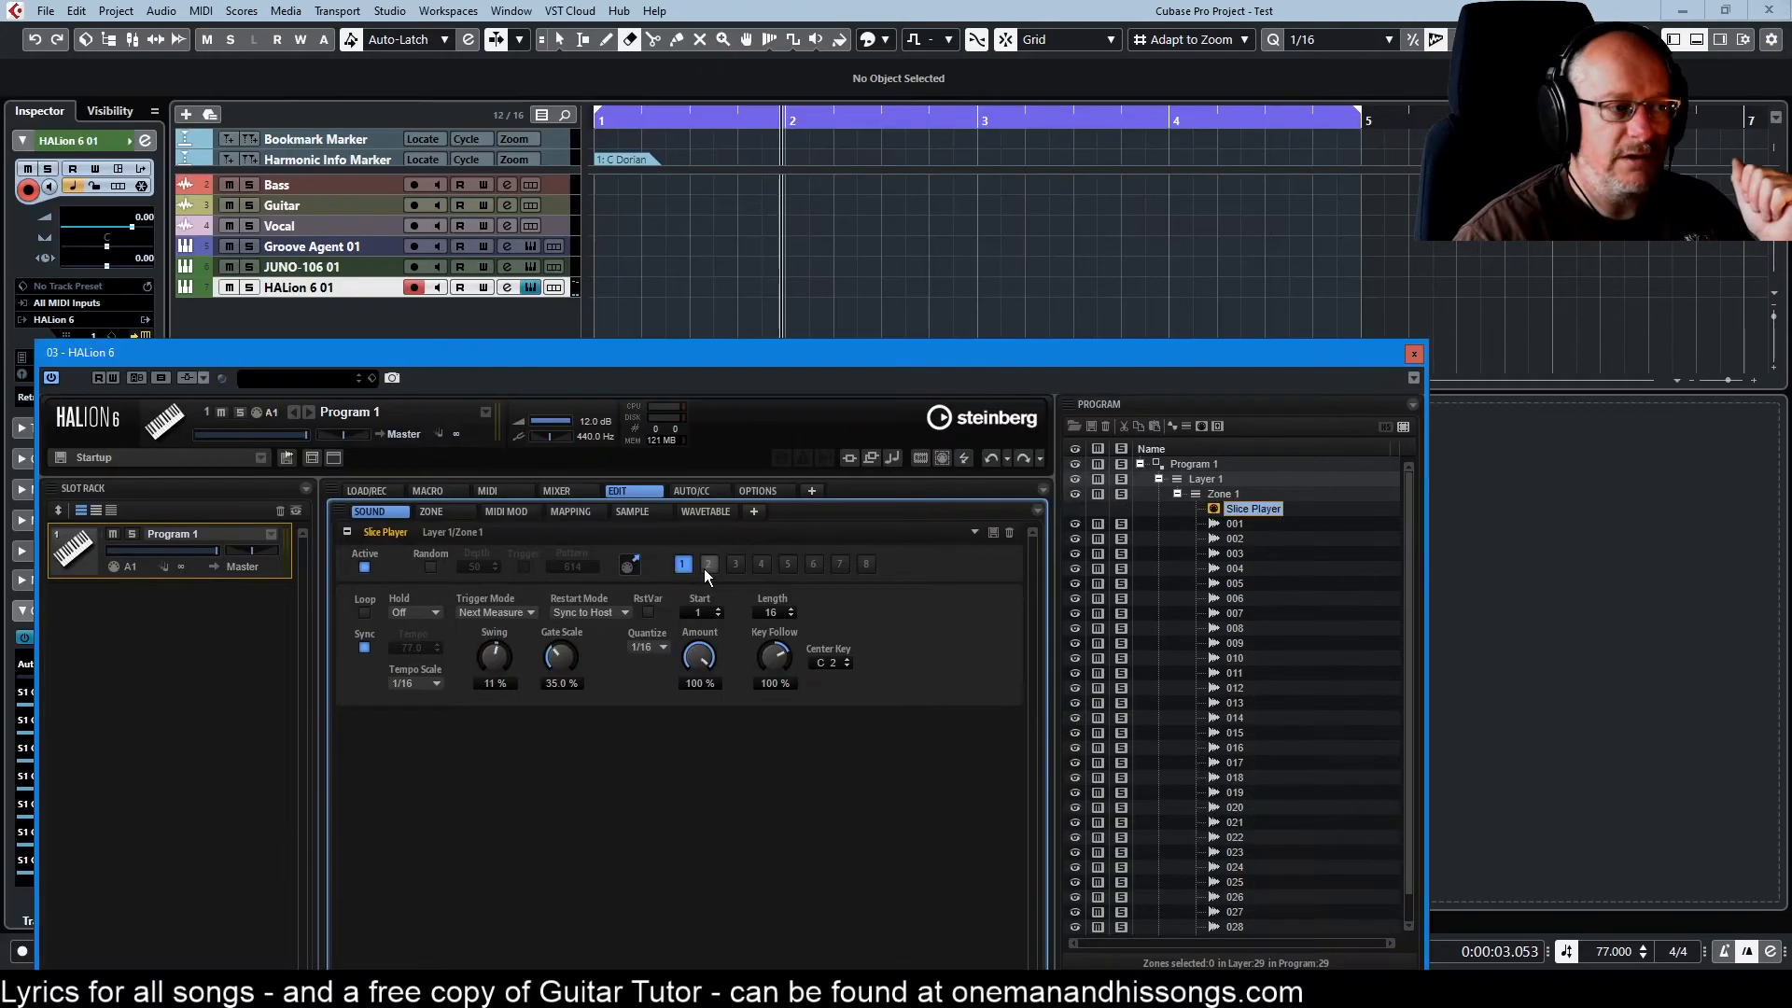
Enable Random in the Slice Player's variation 2, and switch back to variation 1 to compare.
{"action": "left_click", "coordinate": [708, 564]}
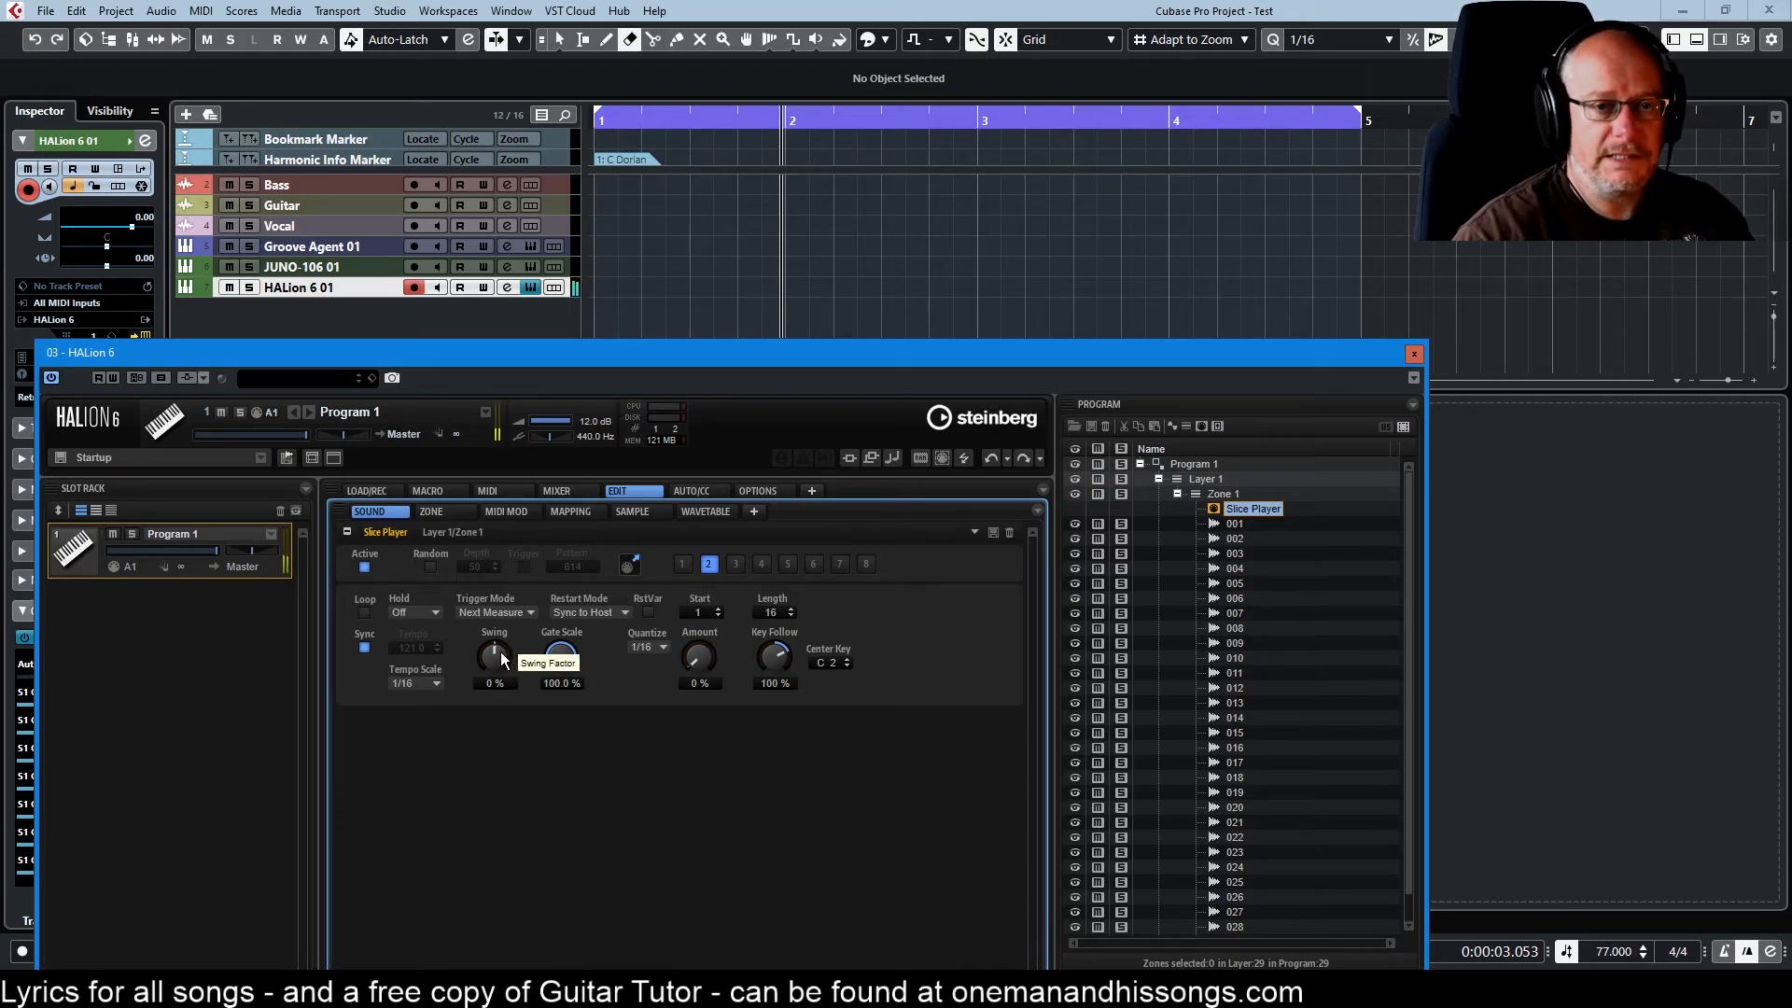
{"action": "left_click", "coordinate": [429, 566]}
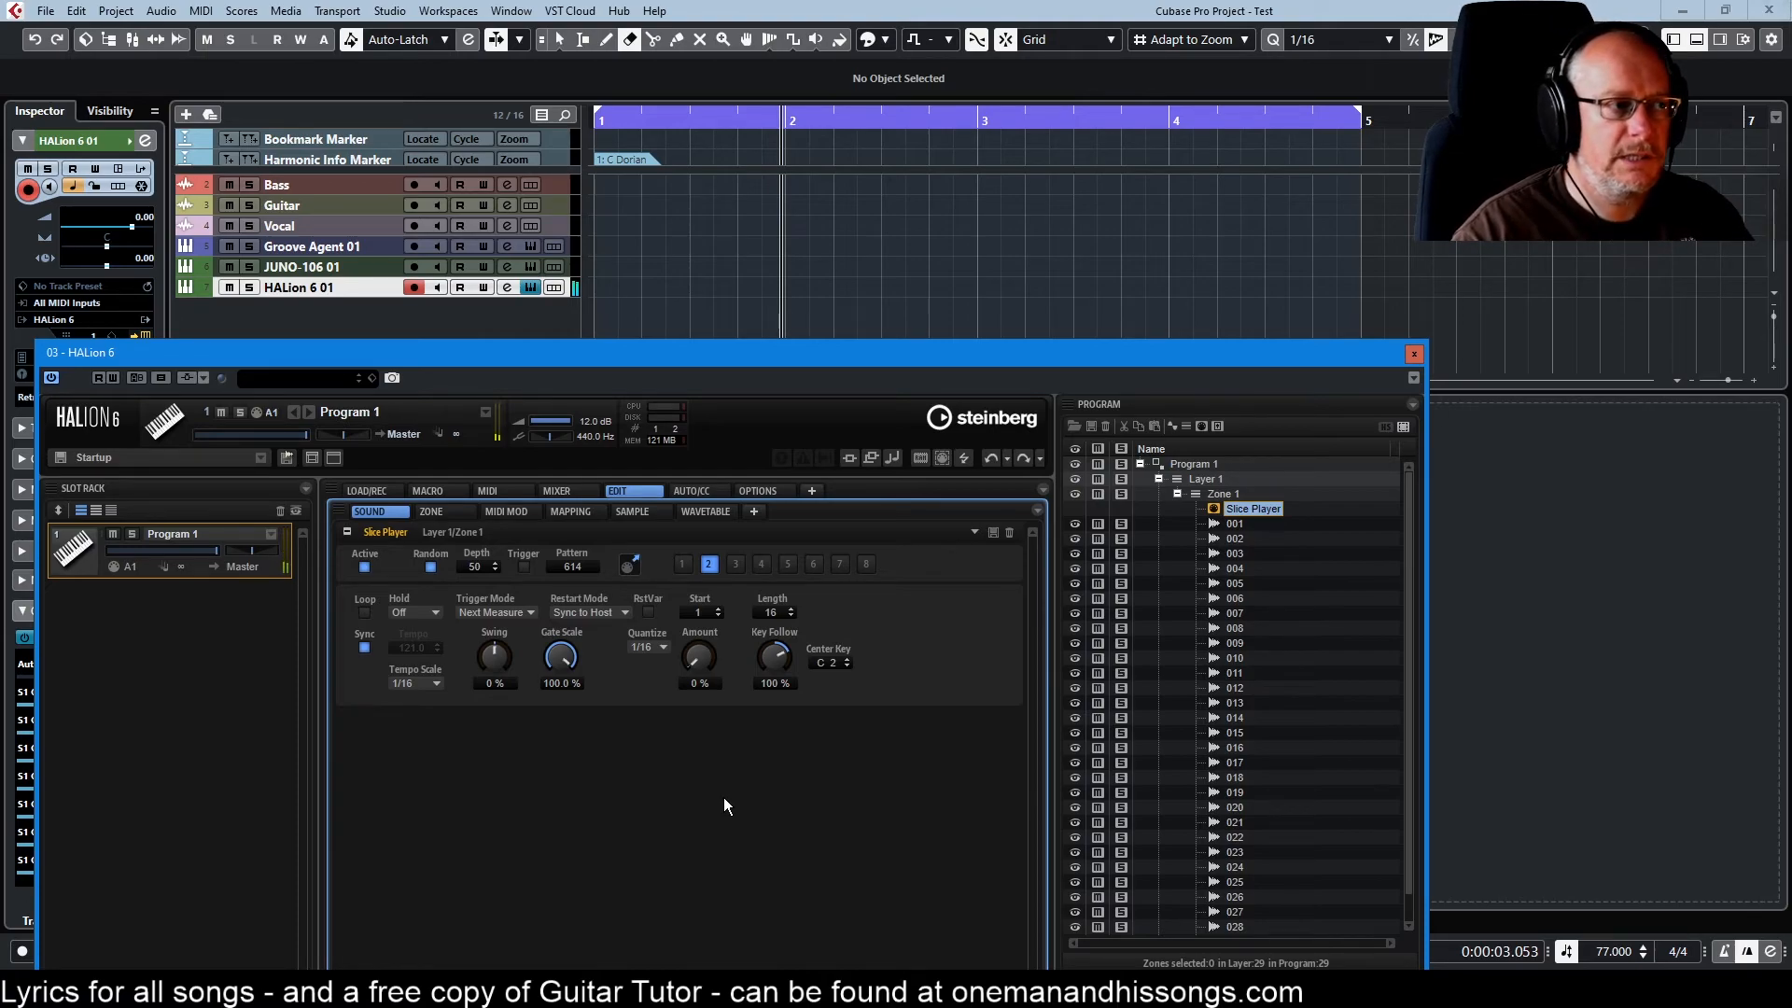
{"action": "left_click", "coordinate": [682, 563]}
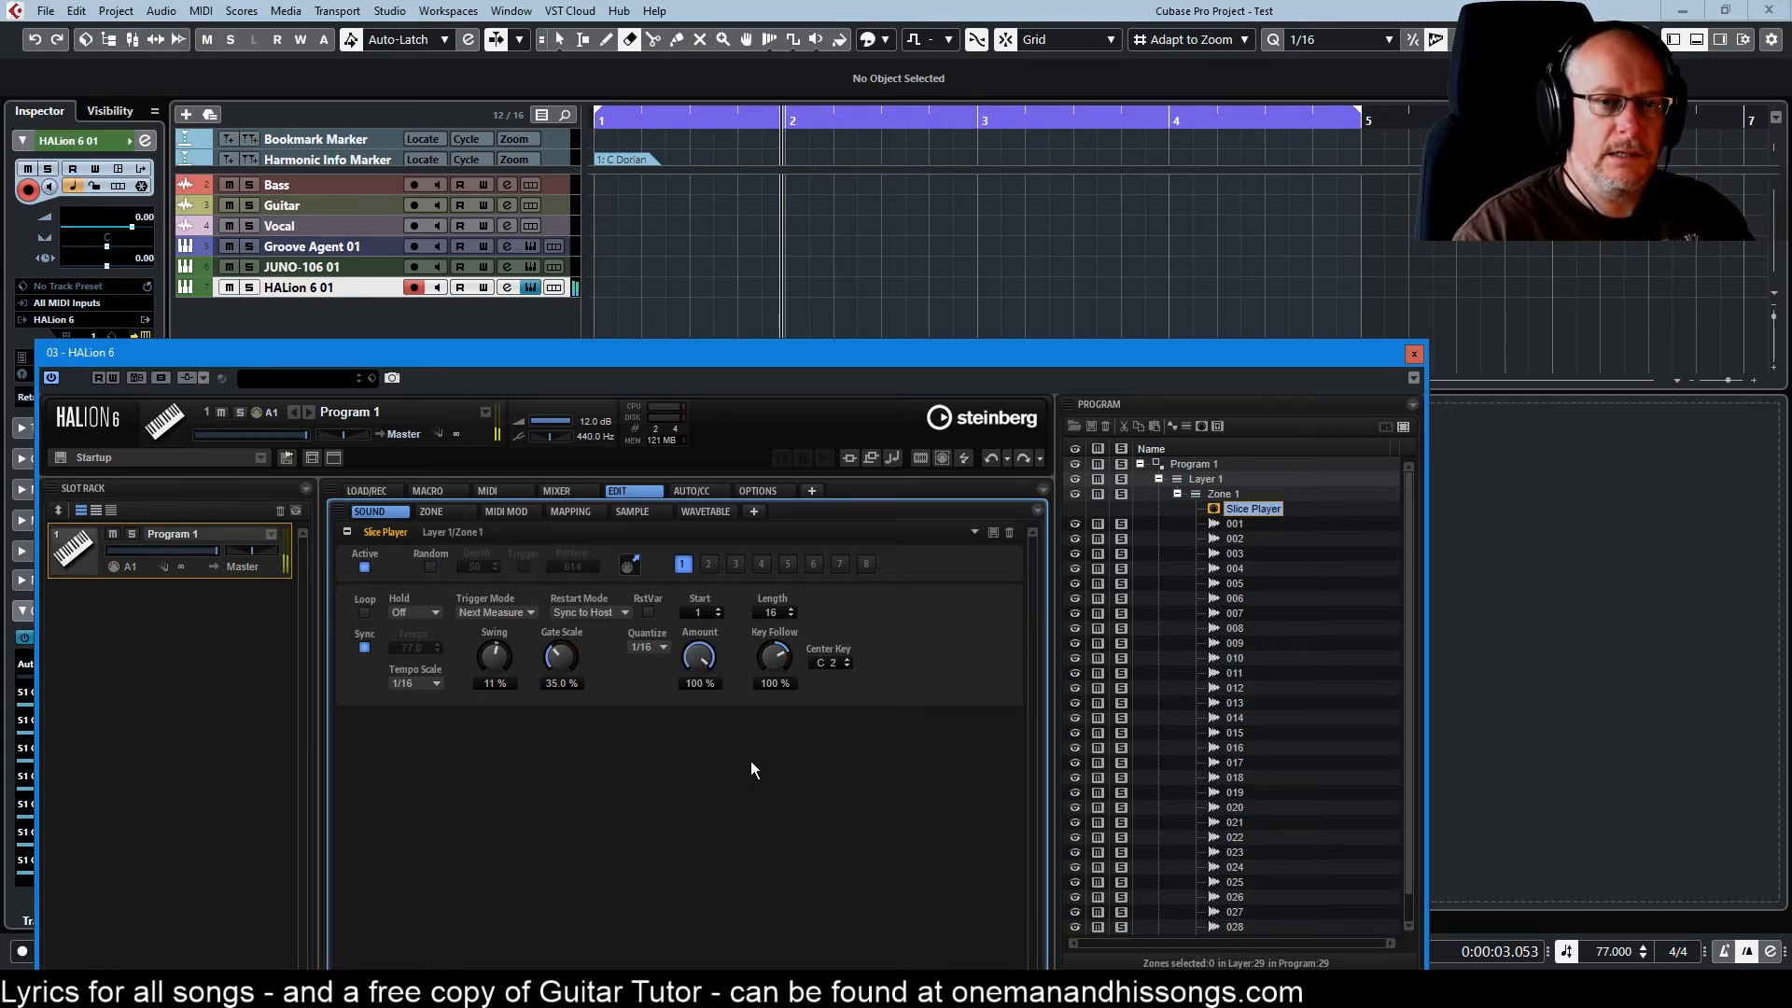
Transfer variation 2's randomized phrase to bar 1 of the HALion 6 01 track and show its notes in the enlarged editor.
{"action": "left_click", "coordinate": [710, 565]}
{"action": "left_click_drag", "start_coordinate": [629, 567], "coordinate": [601, 283]}
{"action": "left_click_drag", "start_coordinate": [768, 360], "coordinate": [988, 522]}
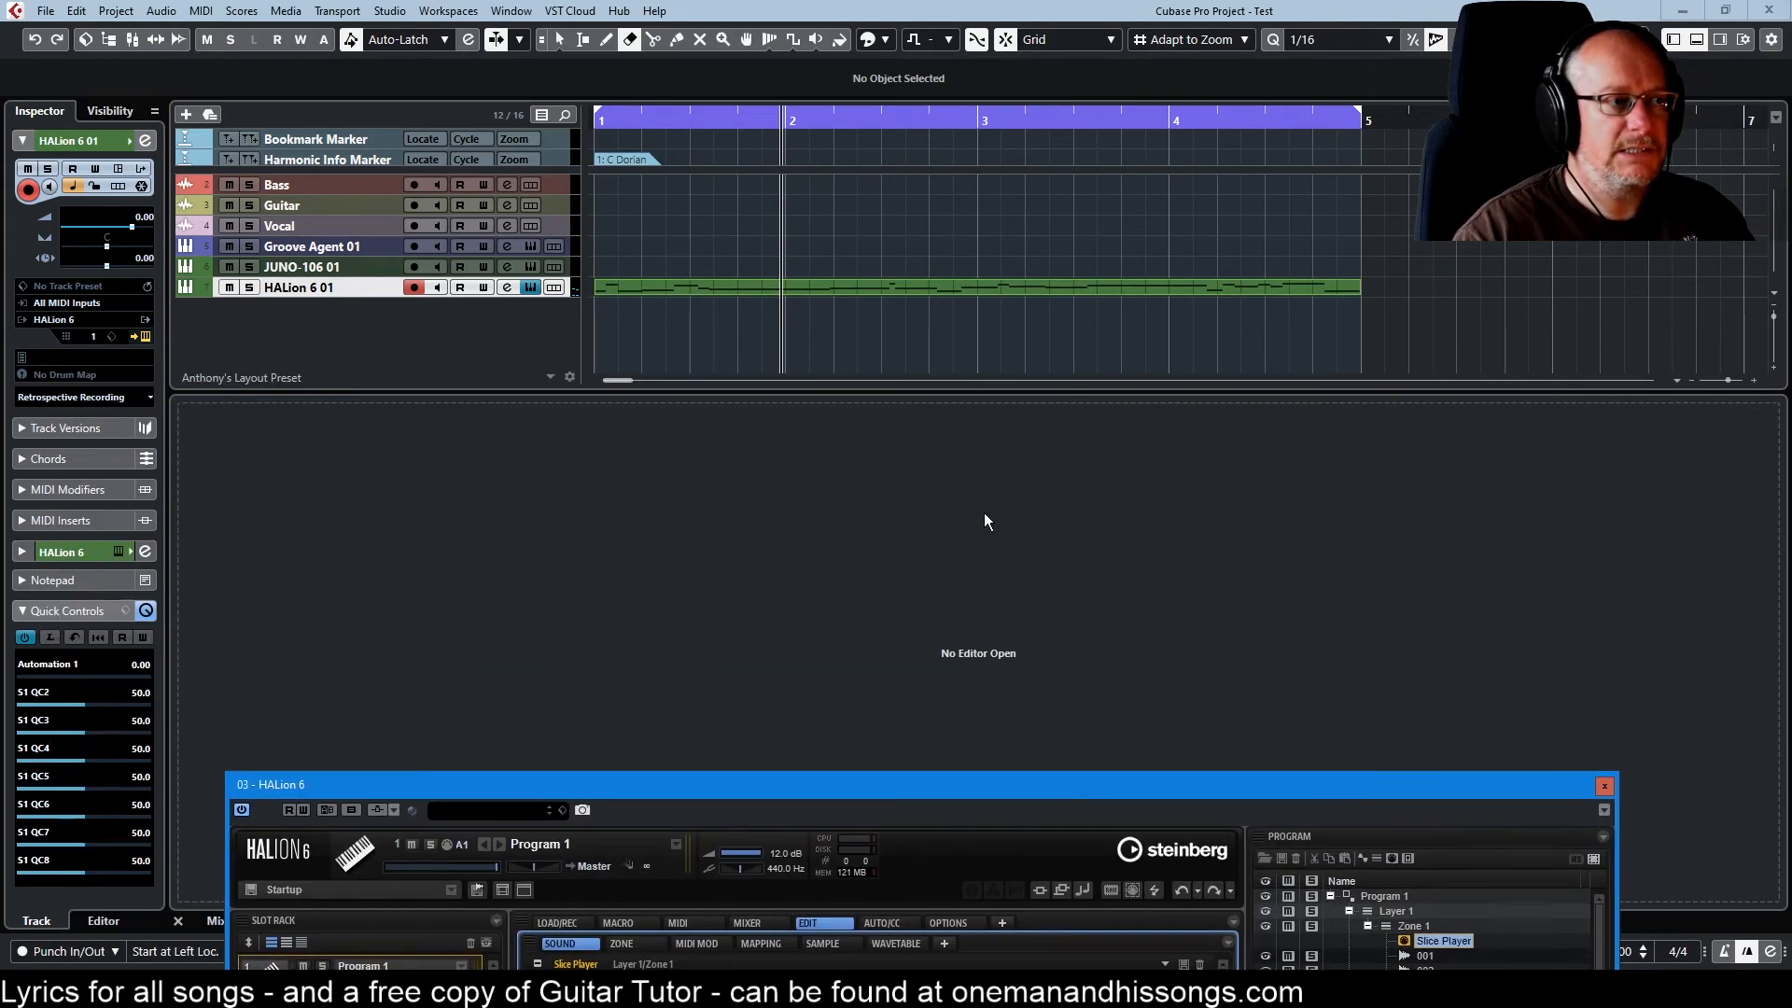
{"action": "double_click", "coordinate": [972, 287]}
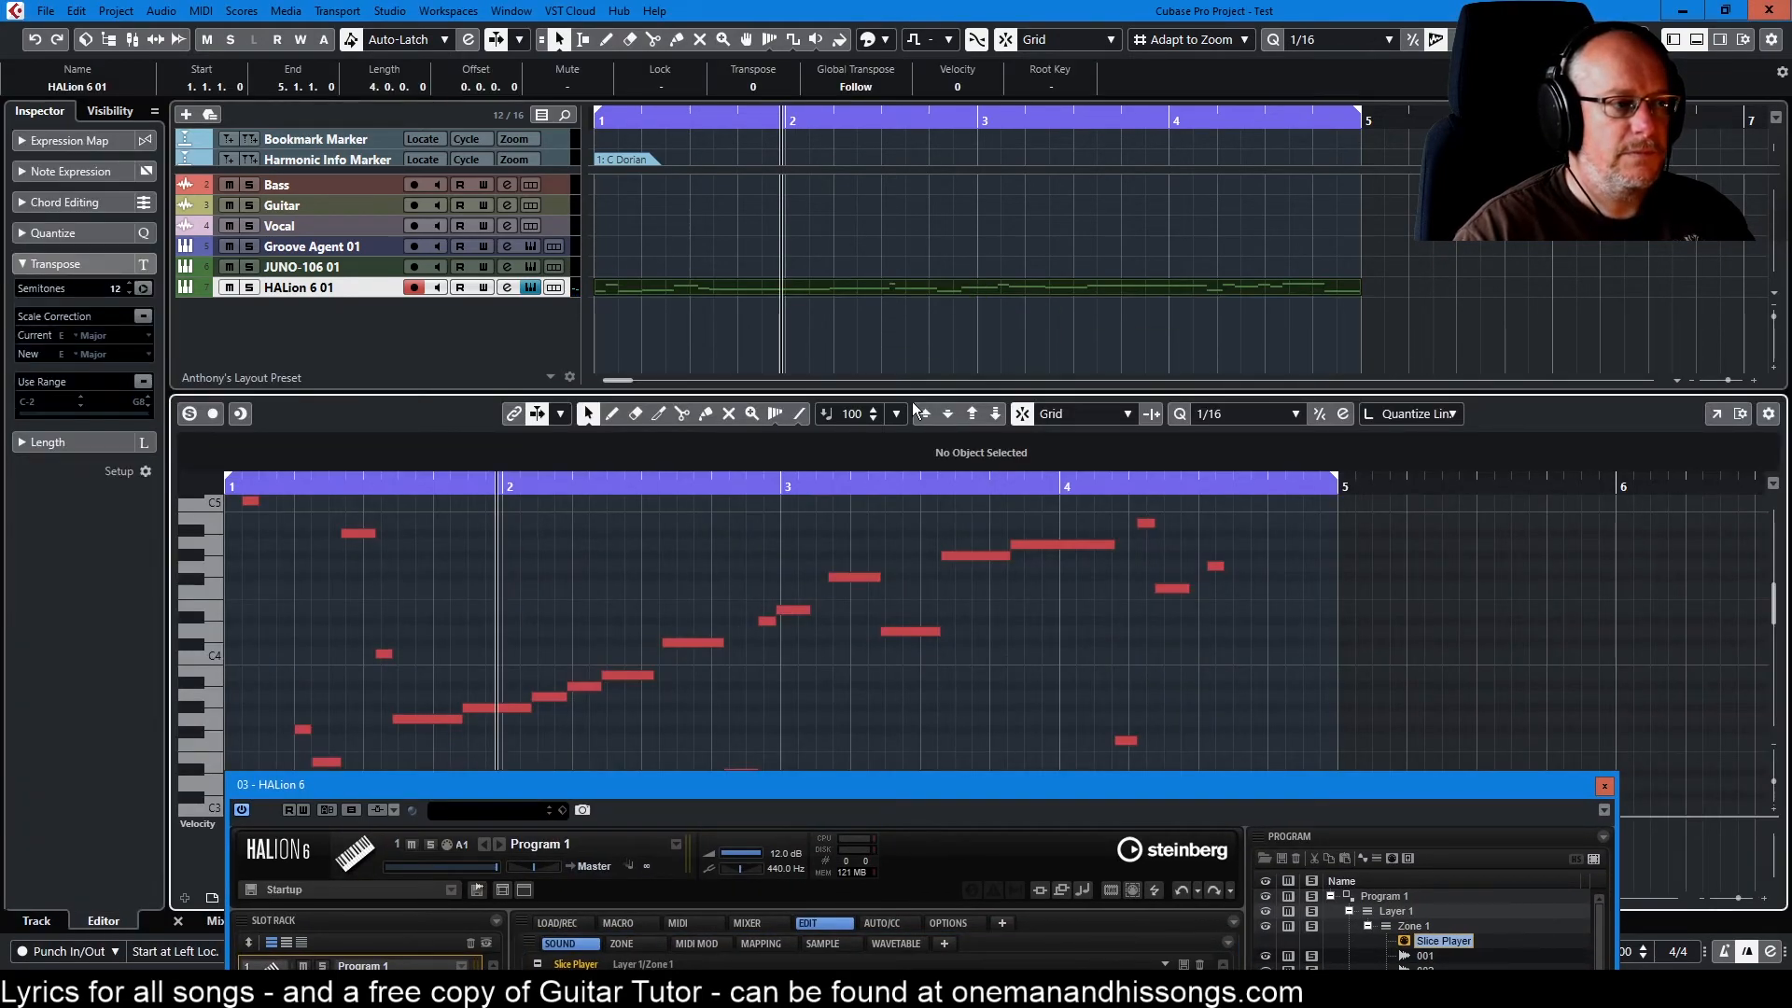
{"action": "left_click_drag", "start_coordinate": [913, 390], "coordinate": [916, 256]}
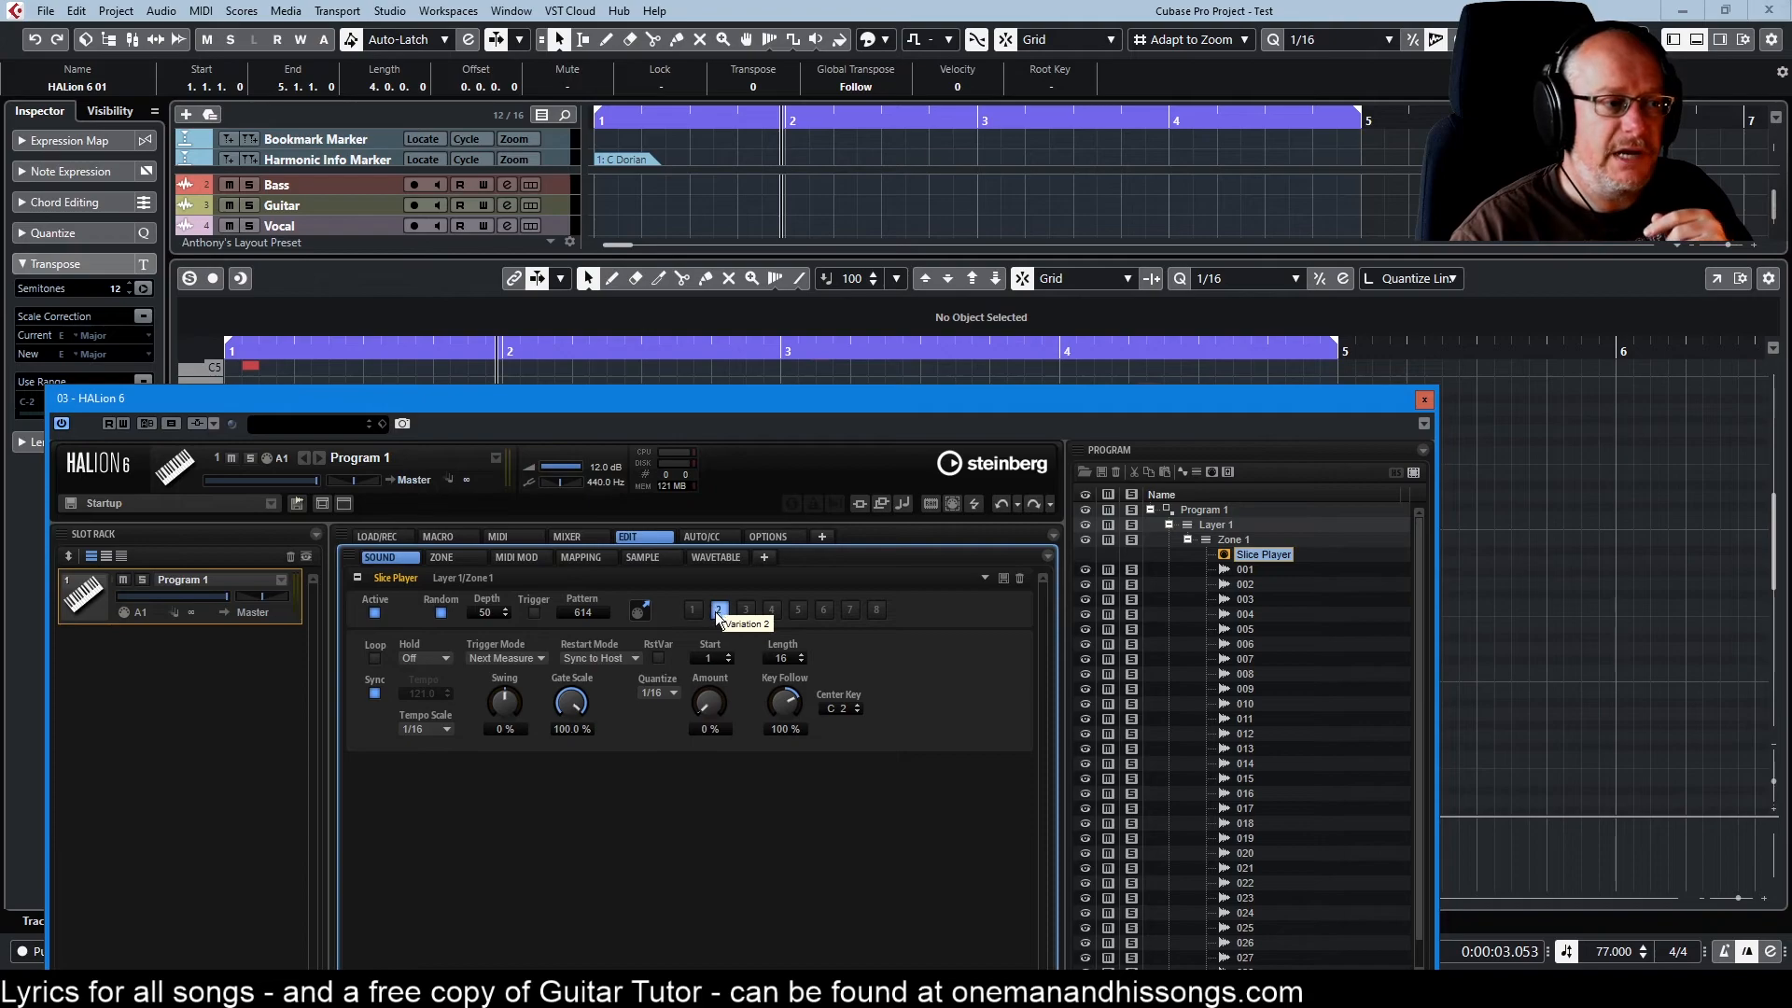
Compare variations 3 and 4, trigger a new random pattern in variation 4, and return to variation 3.
{"action": "left_click", "coordinate": [743, 609]}
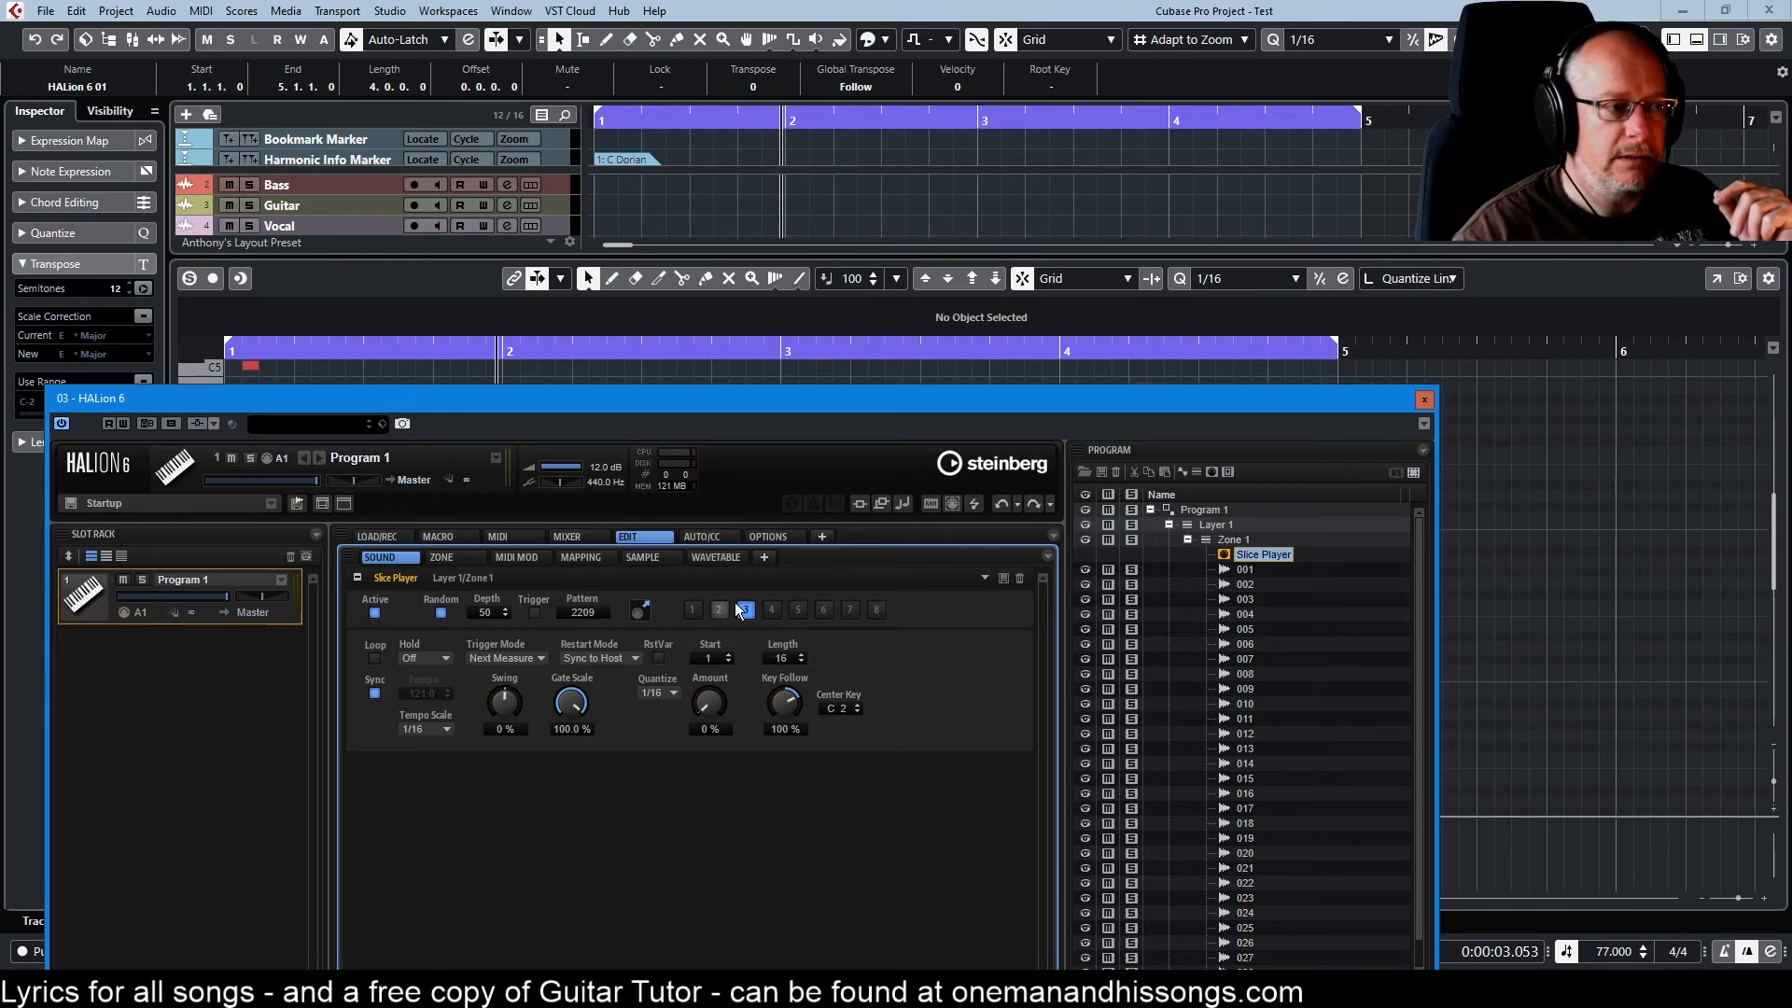
{"action": "left_click", "coordinate": [774, 612]}
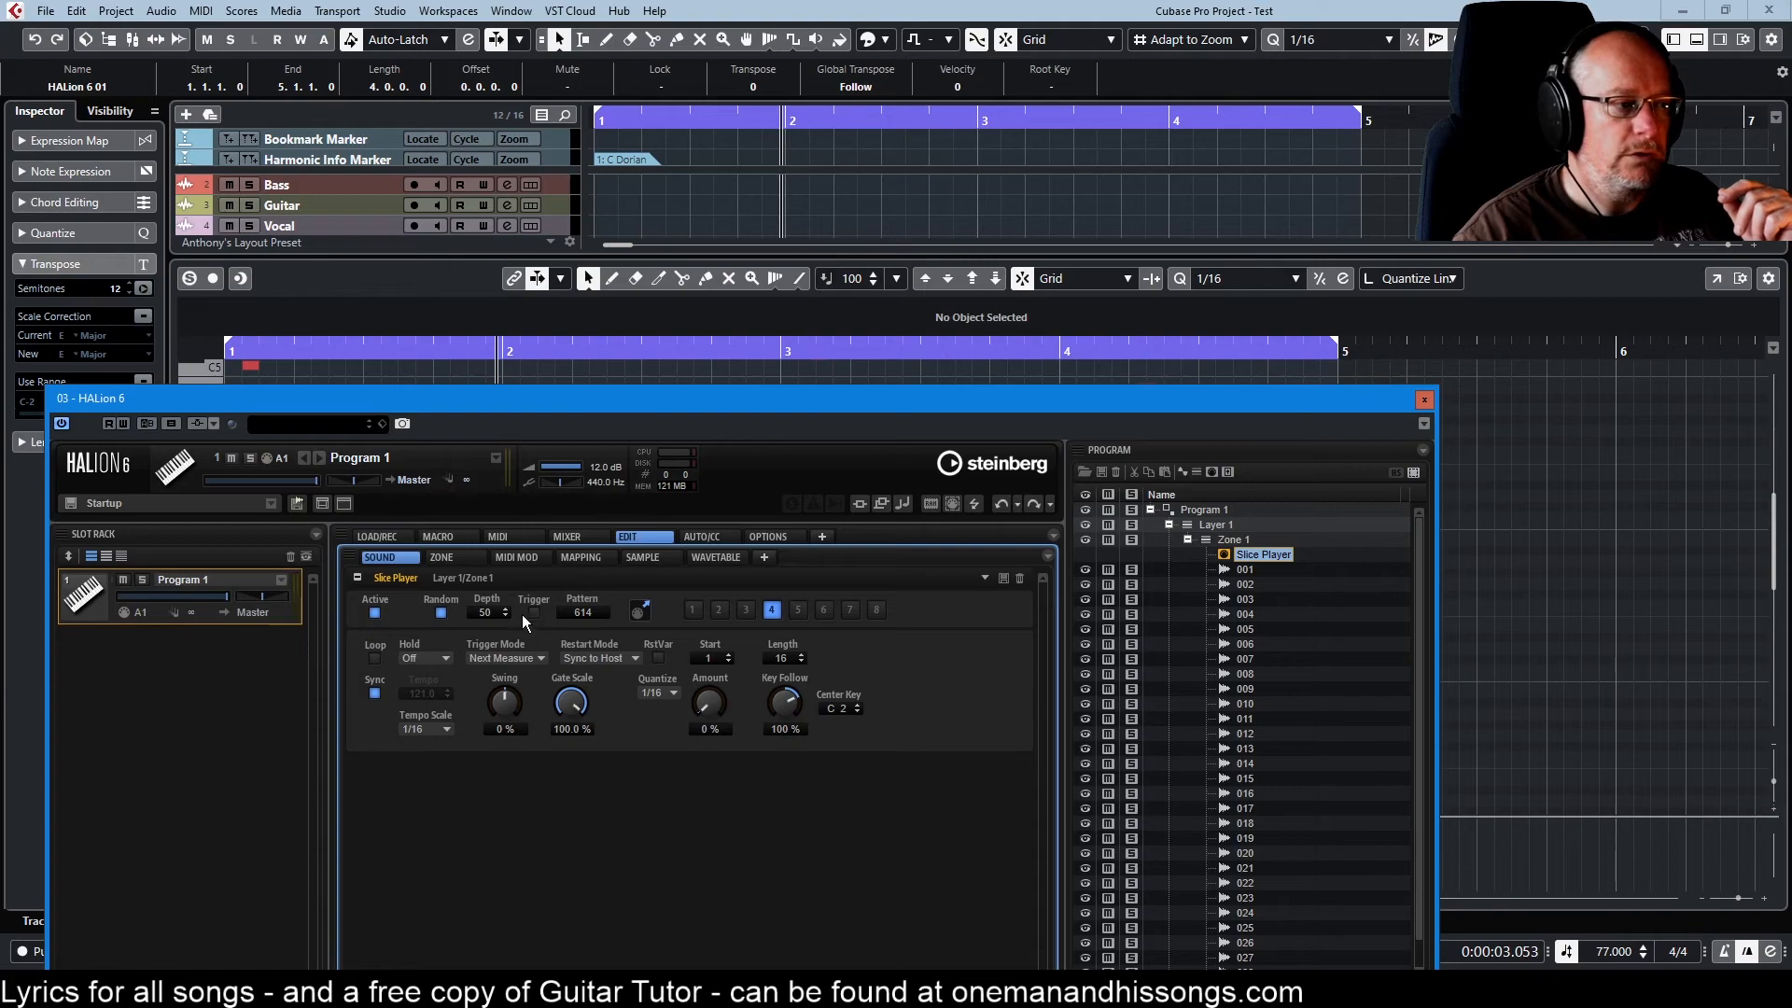
{"action": "left_click", "coordinate": [532, 611]}
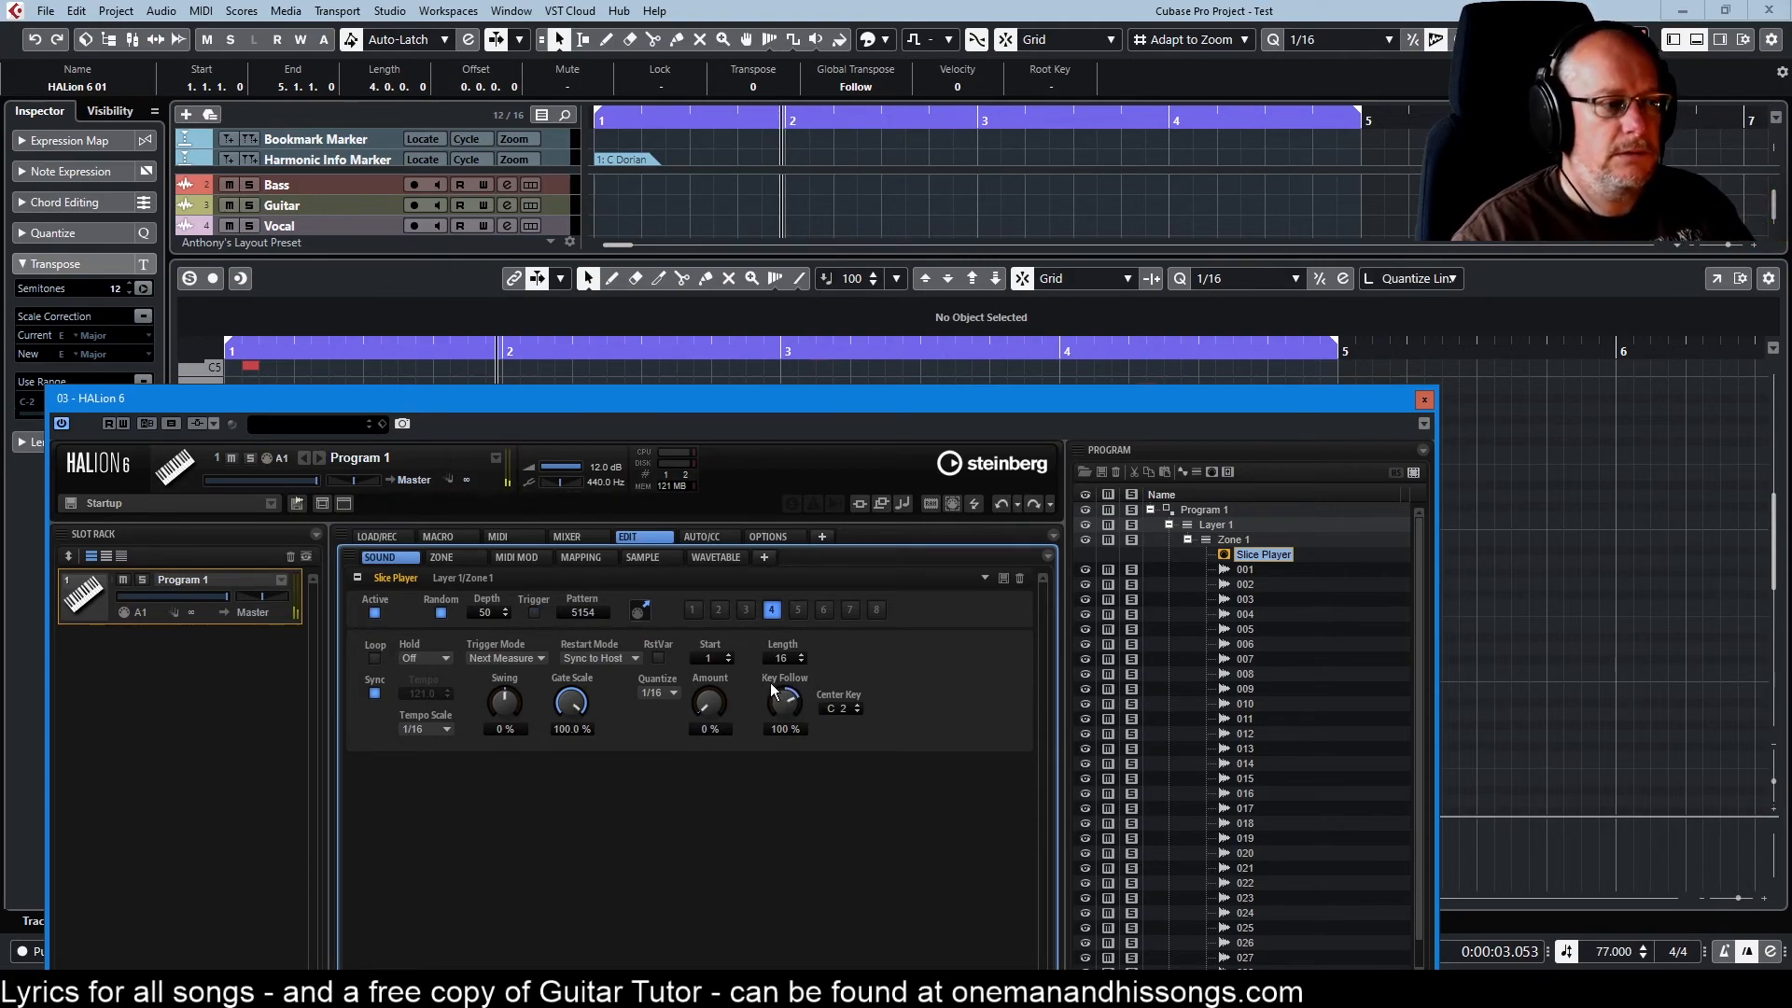
{"action": "left_click", "coordinate": [748, 612]}
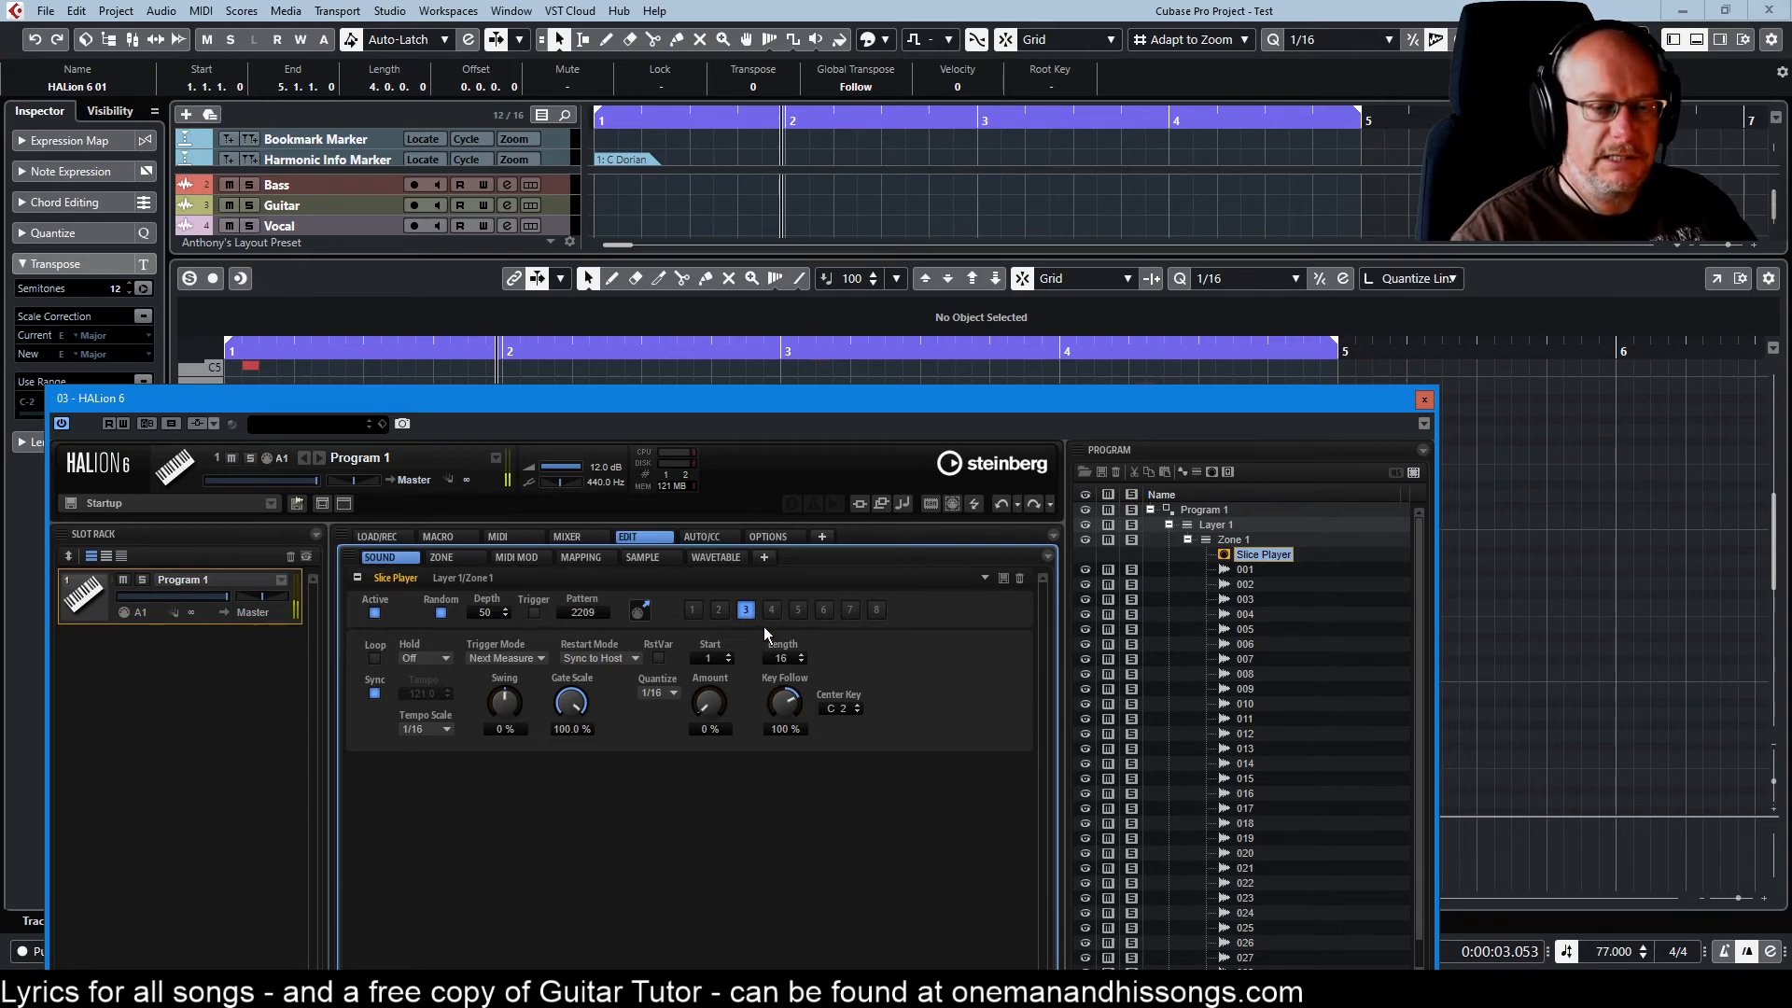
Erase the variation 2 phrase from the HALion 6 01 track.
{"action": "left_click_drag", "start_coordinate": [914, 397], "coordinate": [927, 609]}
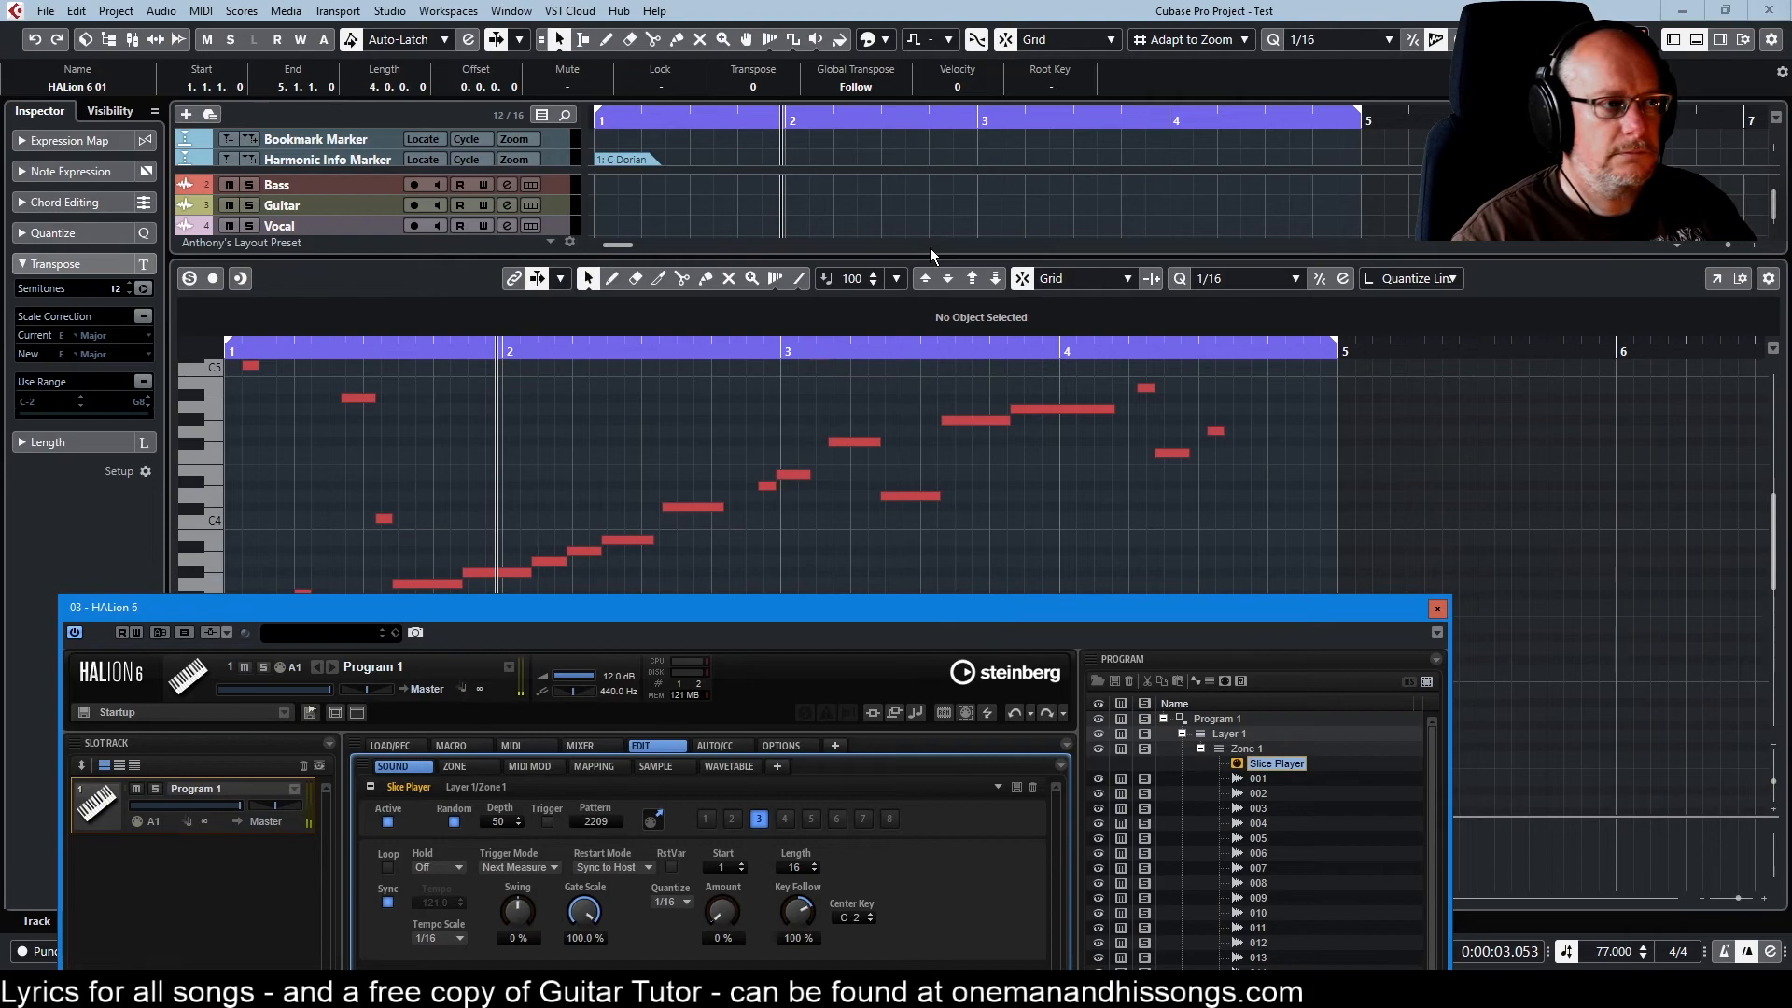
{"action": "left_click_drag", "start_coordinate": [926, 255], "coordinate": [929, 457]}
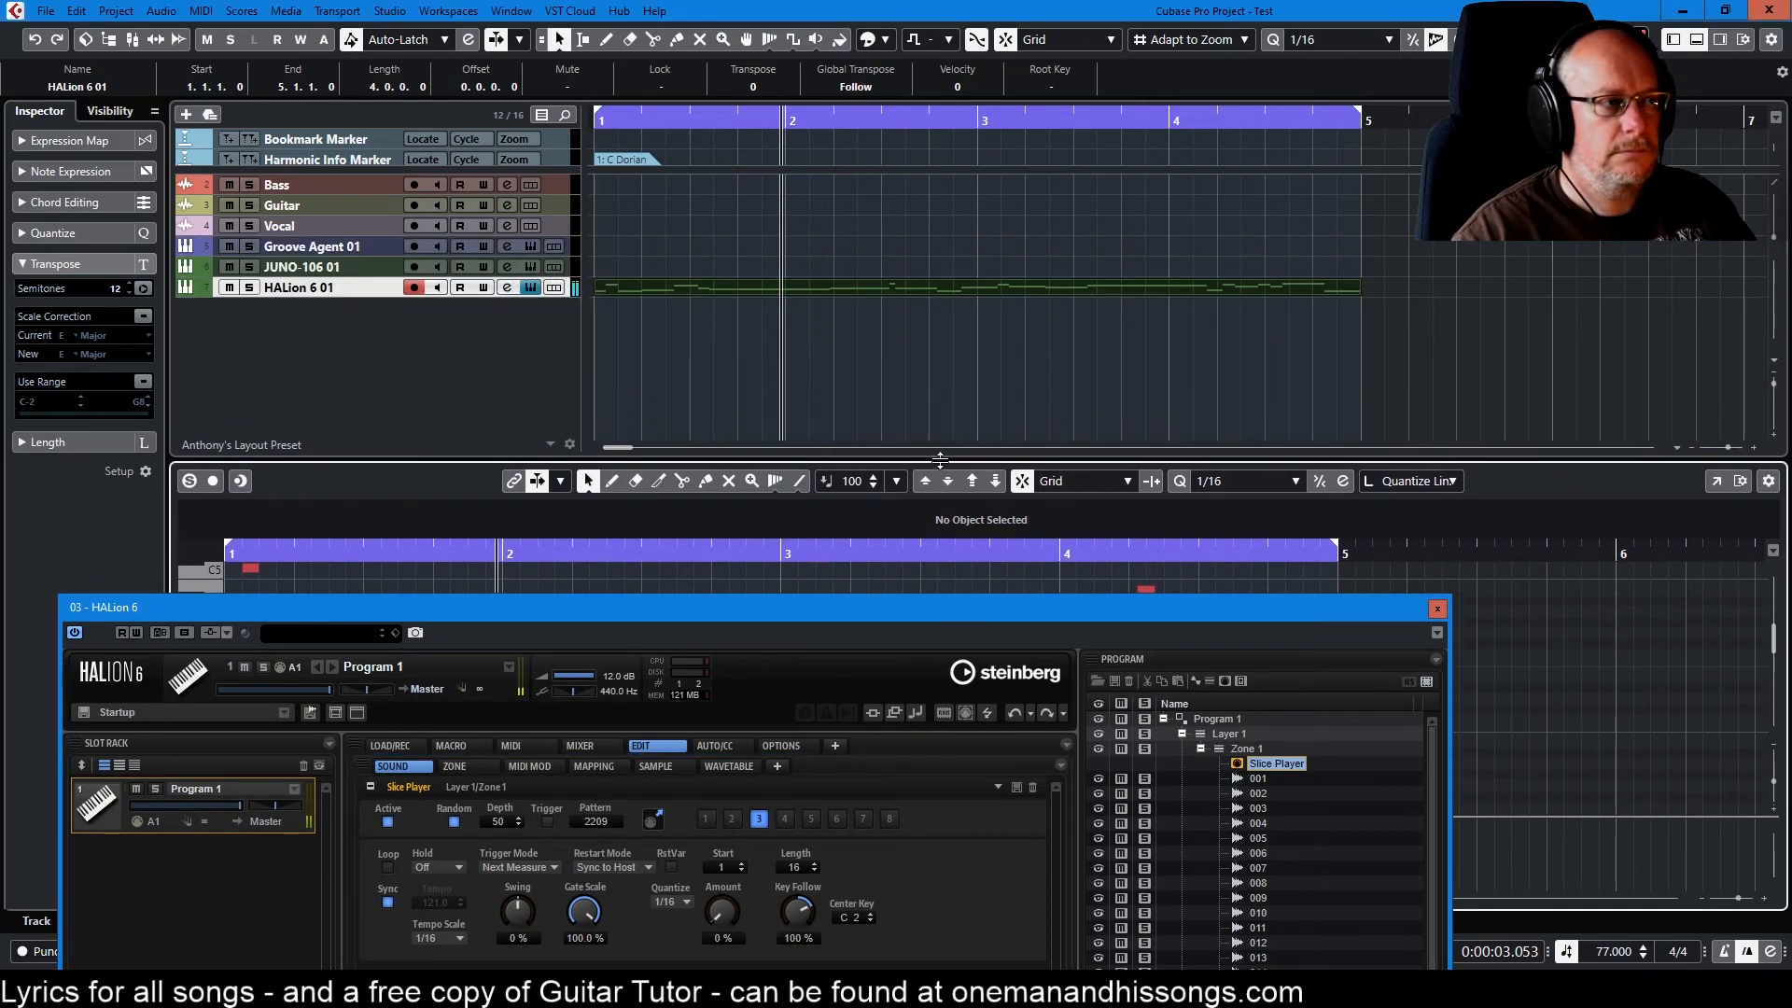
{"action": "right_click", "coordinate": [900, 325]}
{"action": "left_click", "coordinate": [971, 321]}
{"action": "left_click", "coordinate": [949, 285]}
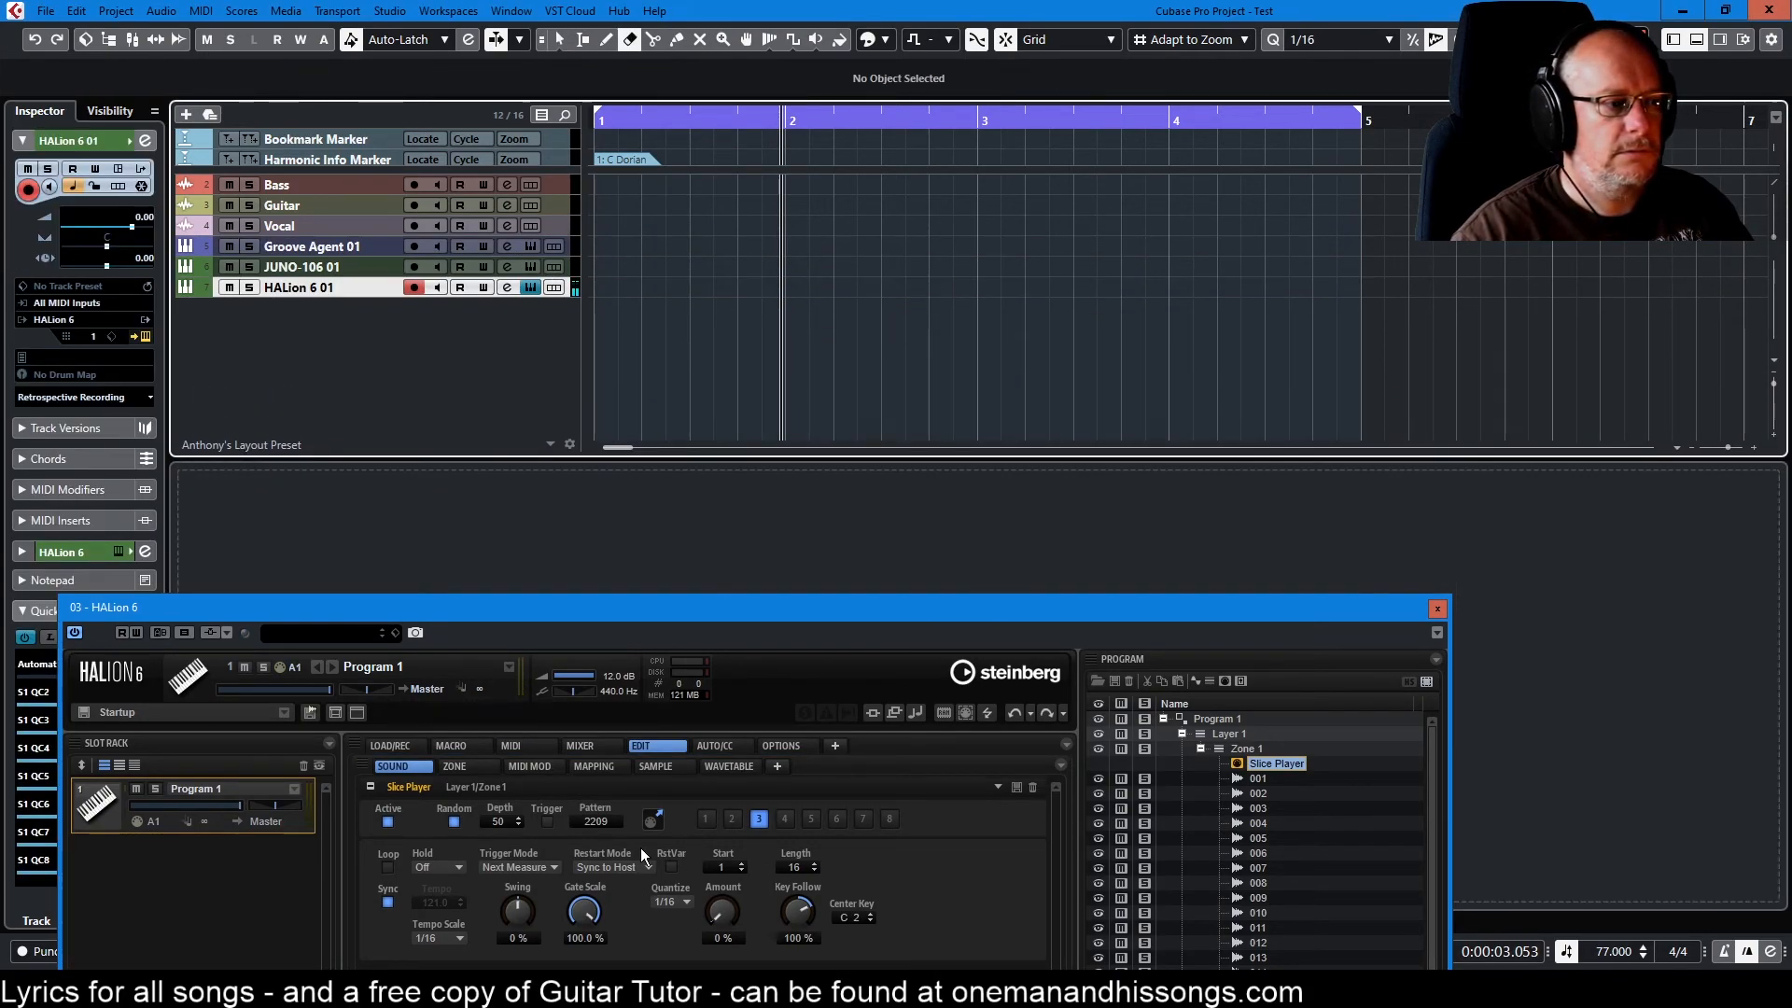
Transfer variation 3's randomized phrase to bar 1 of the HALion 6 01 track and show its notes in the enlarged editor.
{"action": "left_click_drag", "start_coordinate": [653, 820], "coordinate": [601, 287]}
{"action": "key", "text": "1"}
{"action": "double_click", "coordinate": [747, 284]}
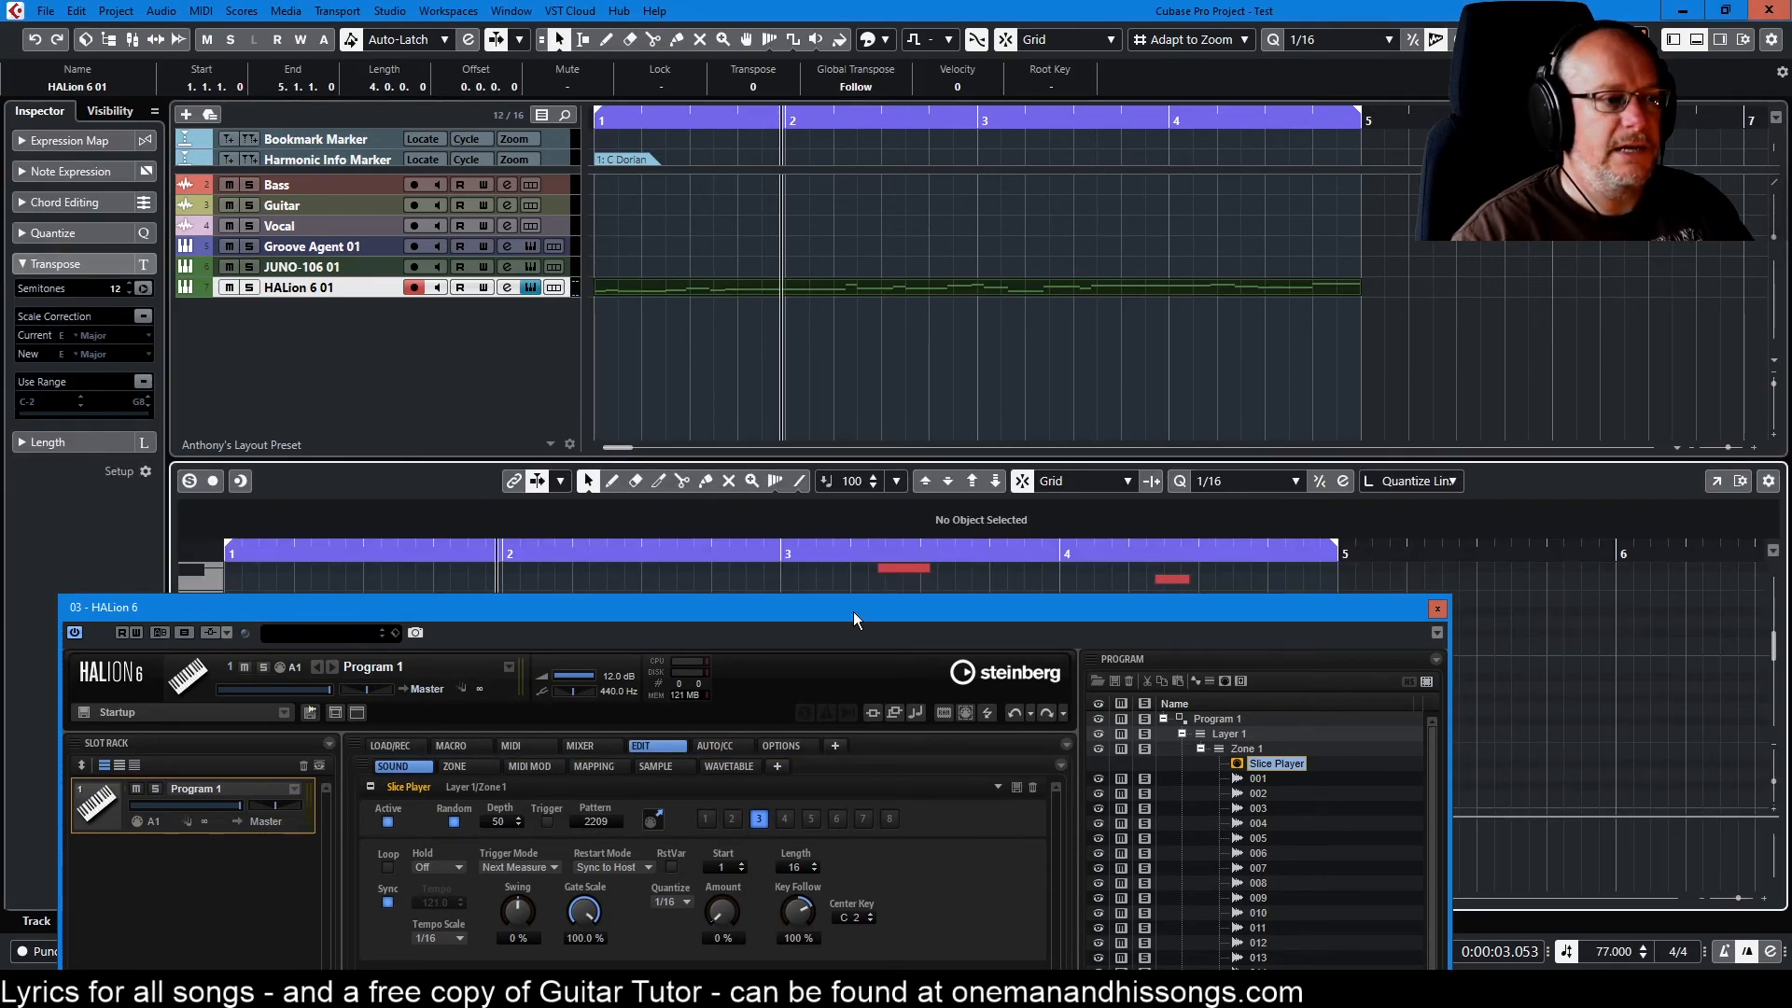
{"action": "left_click_drag", "start_coordinate": [834, 461], "coordinate": [834, 244]}
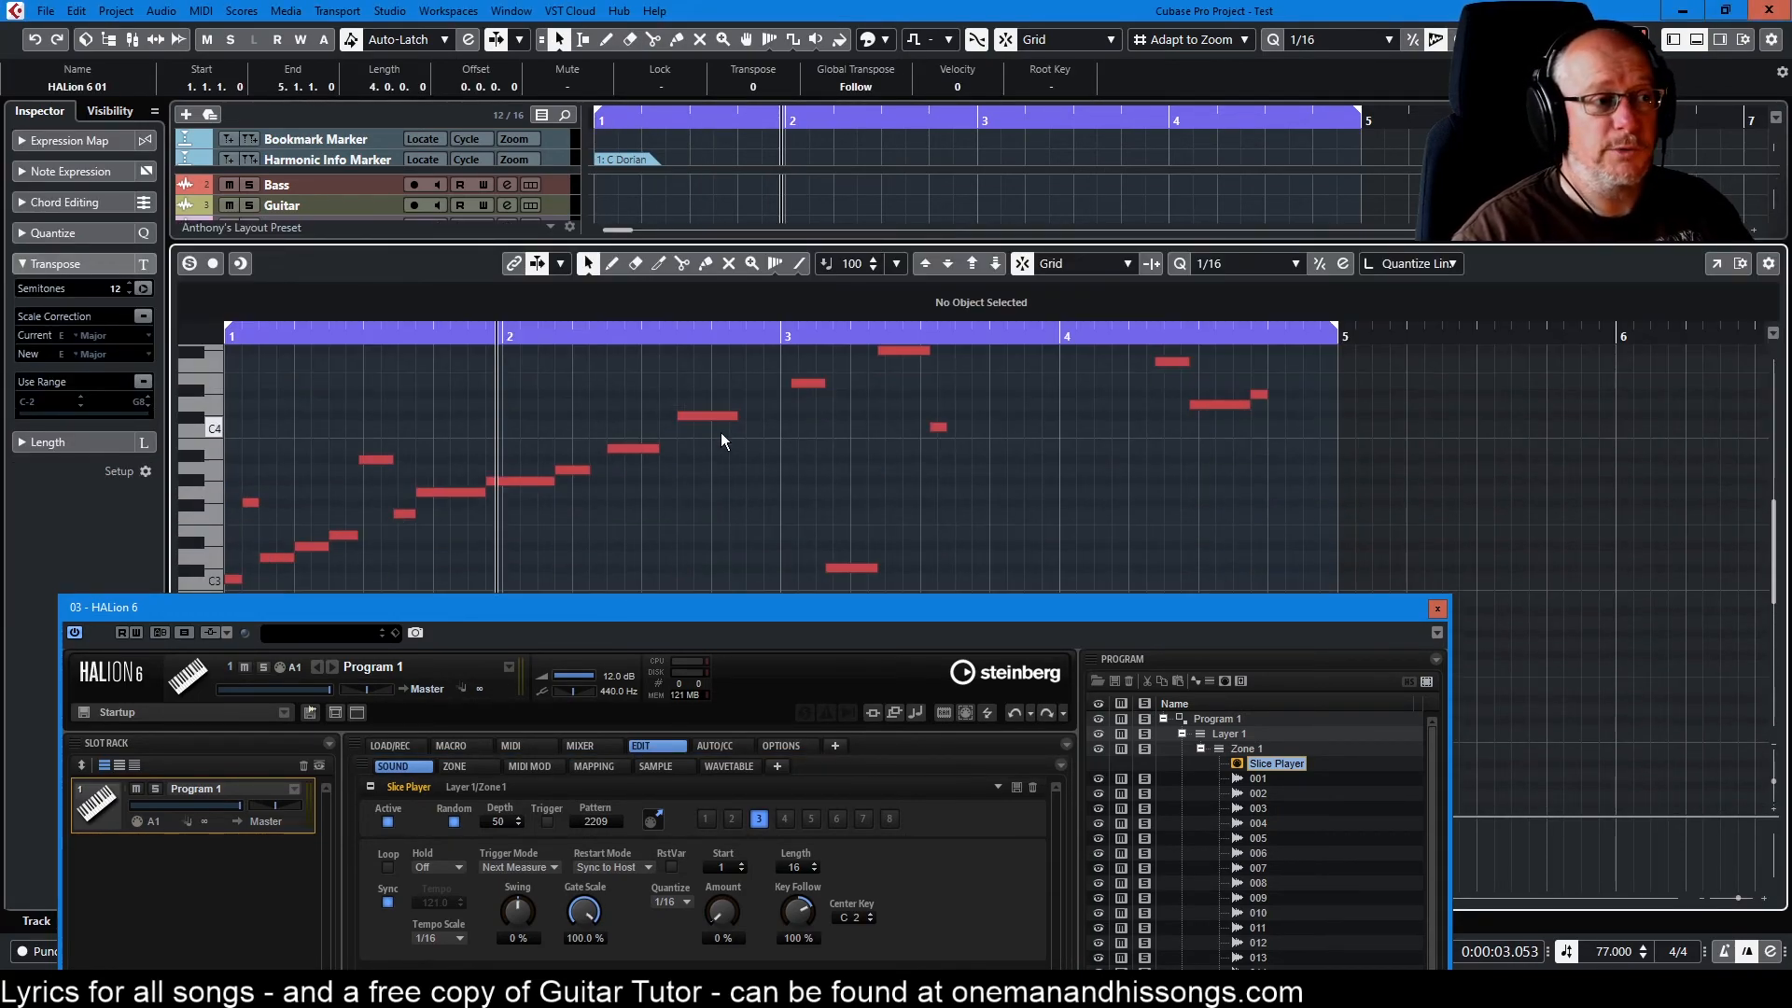
{"action": "left_click_drag", "start_coordinate": [707, 422], "coordinate": [713, 479]}
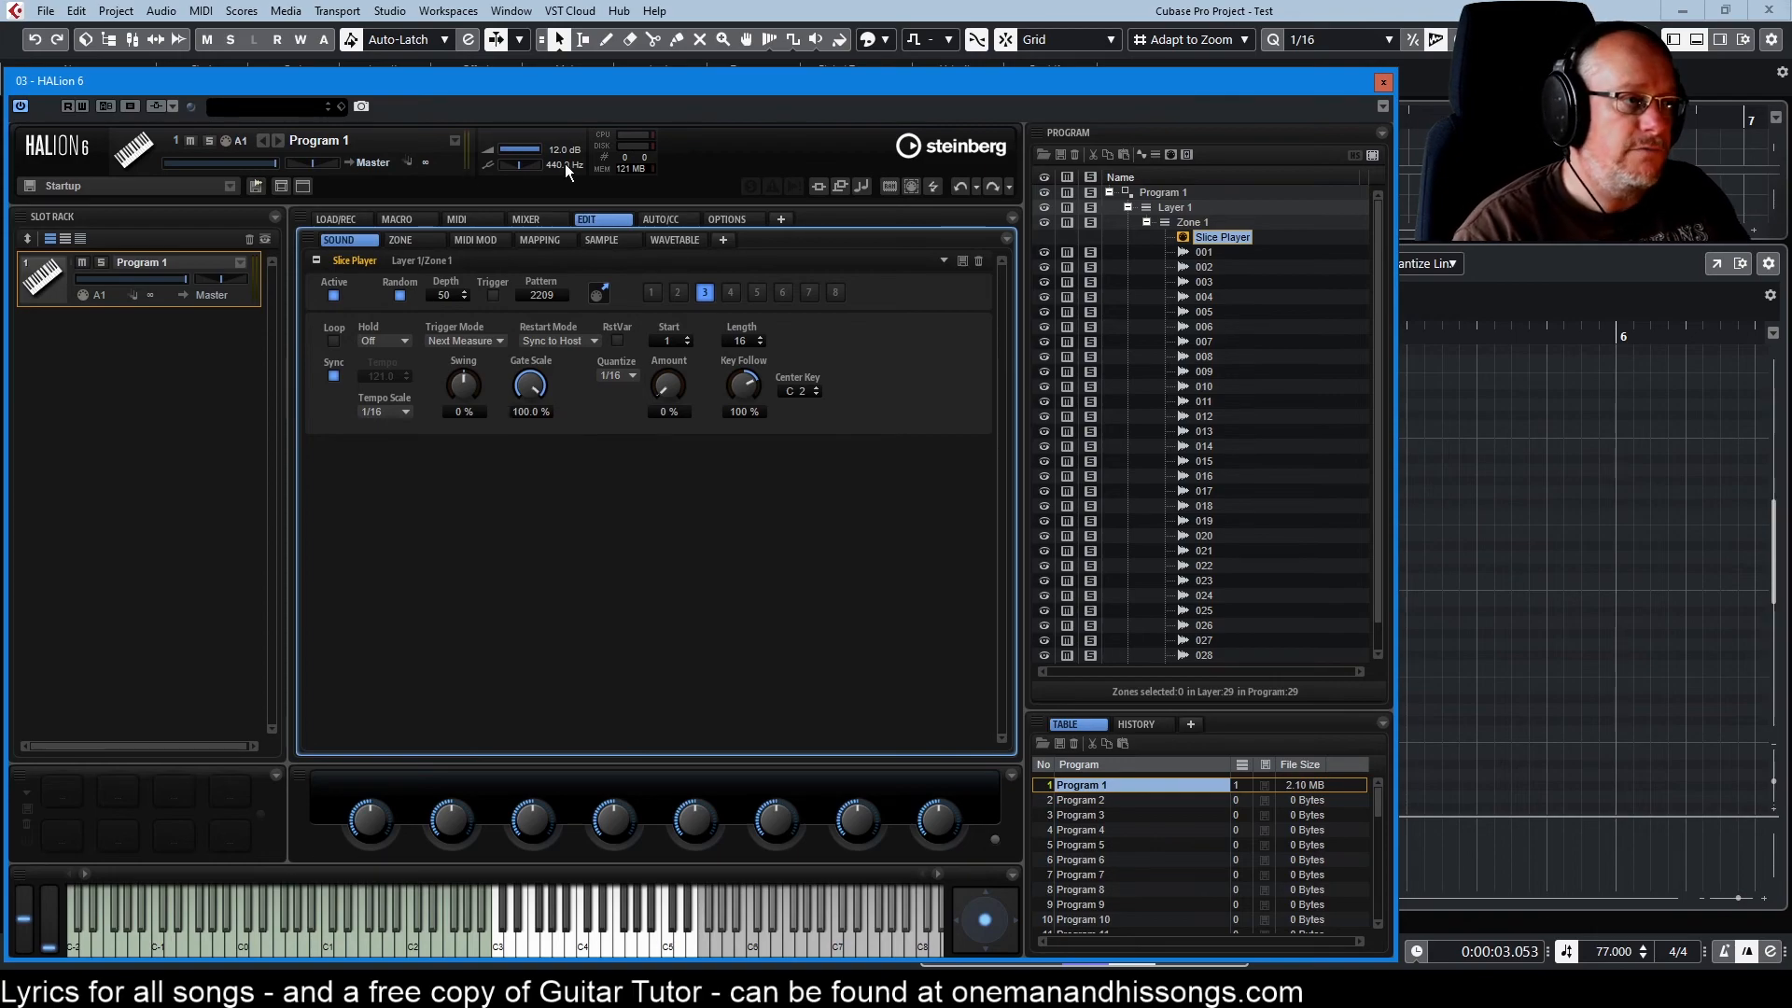
Revert the drum loop's slicing in the sample editor and apply the slices again to rebuild the Slice Player.
{"action": "left_click", "coordinate": [601, 241]}
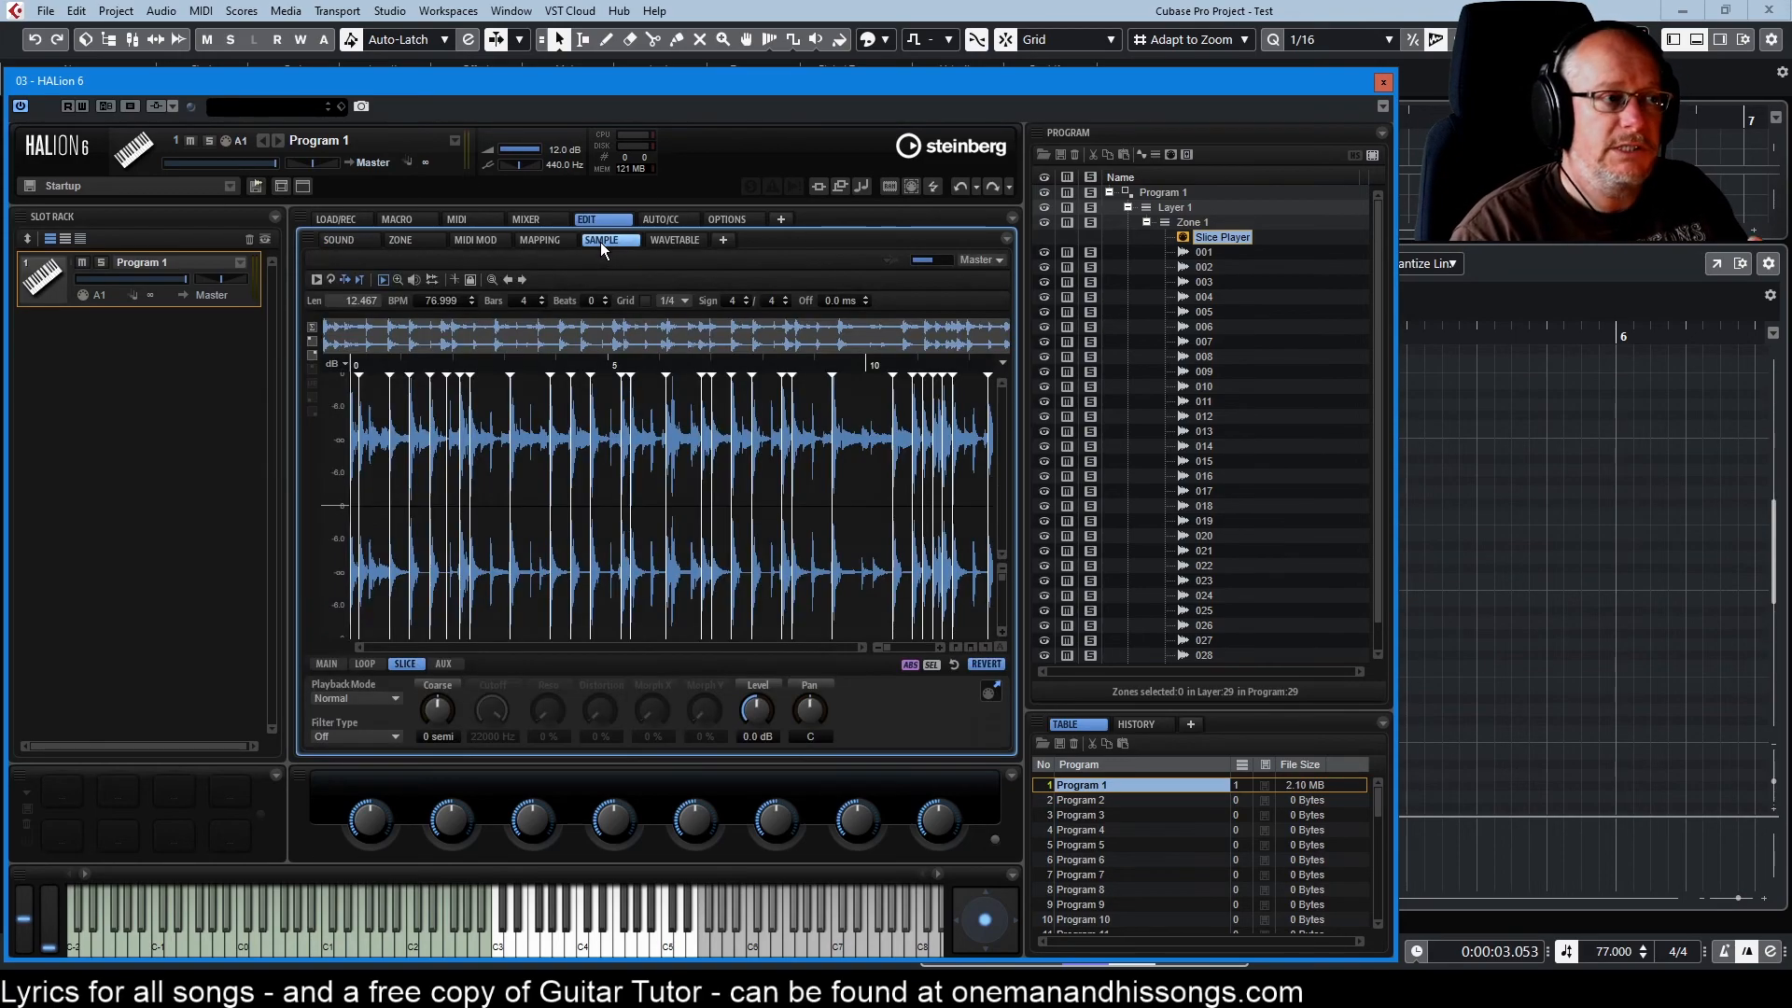
{"action": "left_click", "coordinate": [979, 667]}
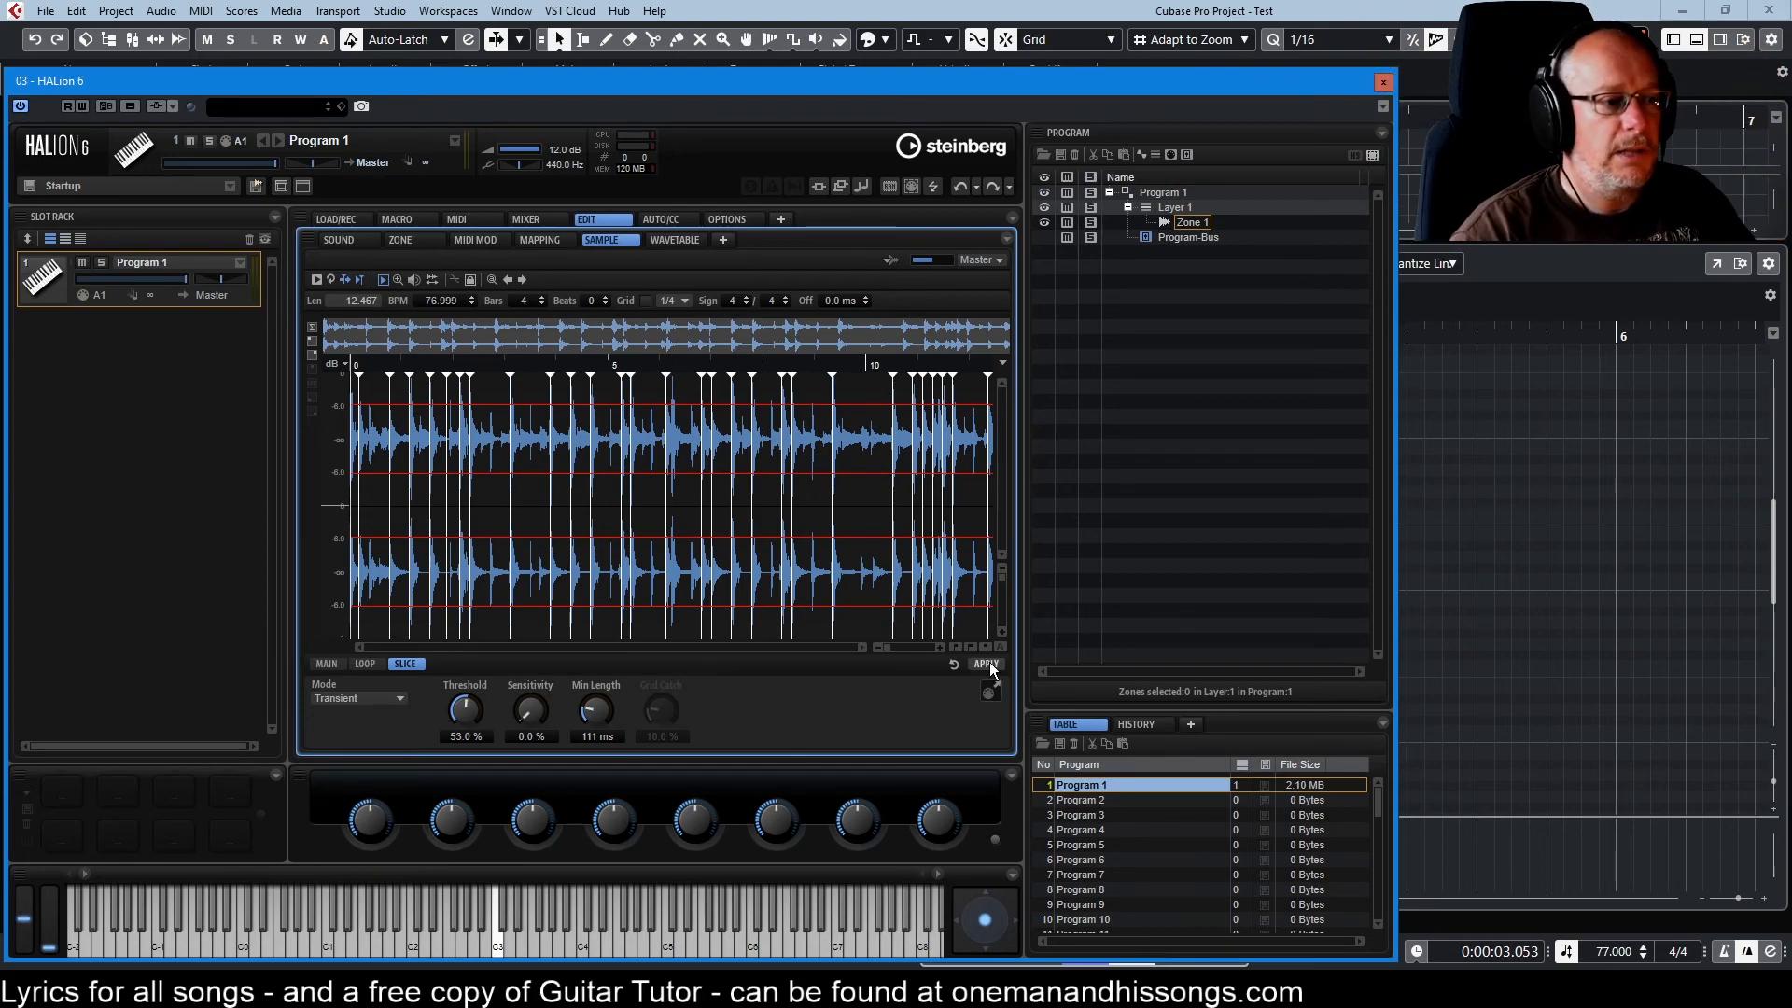
{"action": "left_click", "coordinate": [986, 664]}
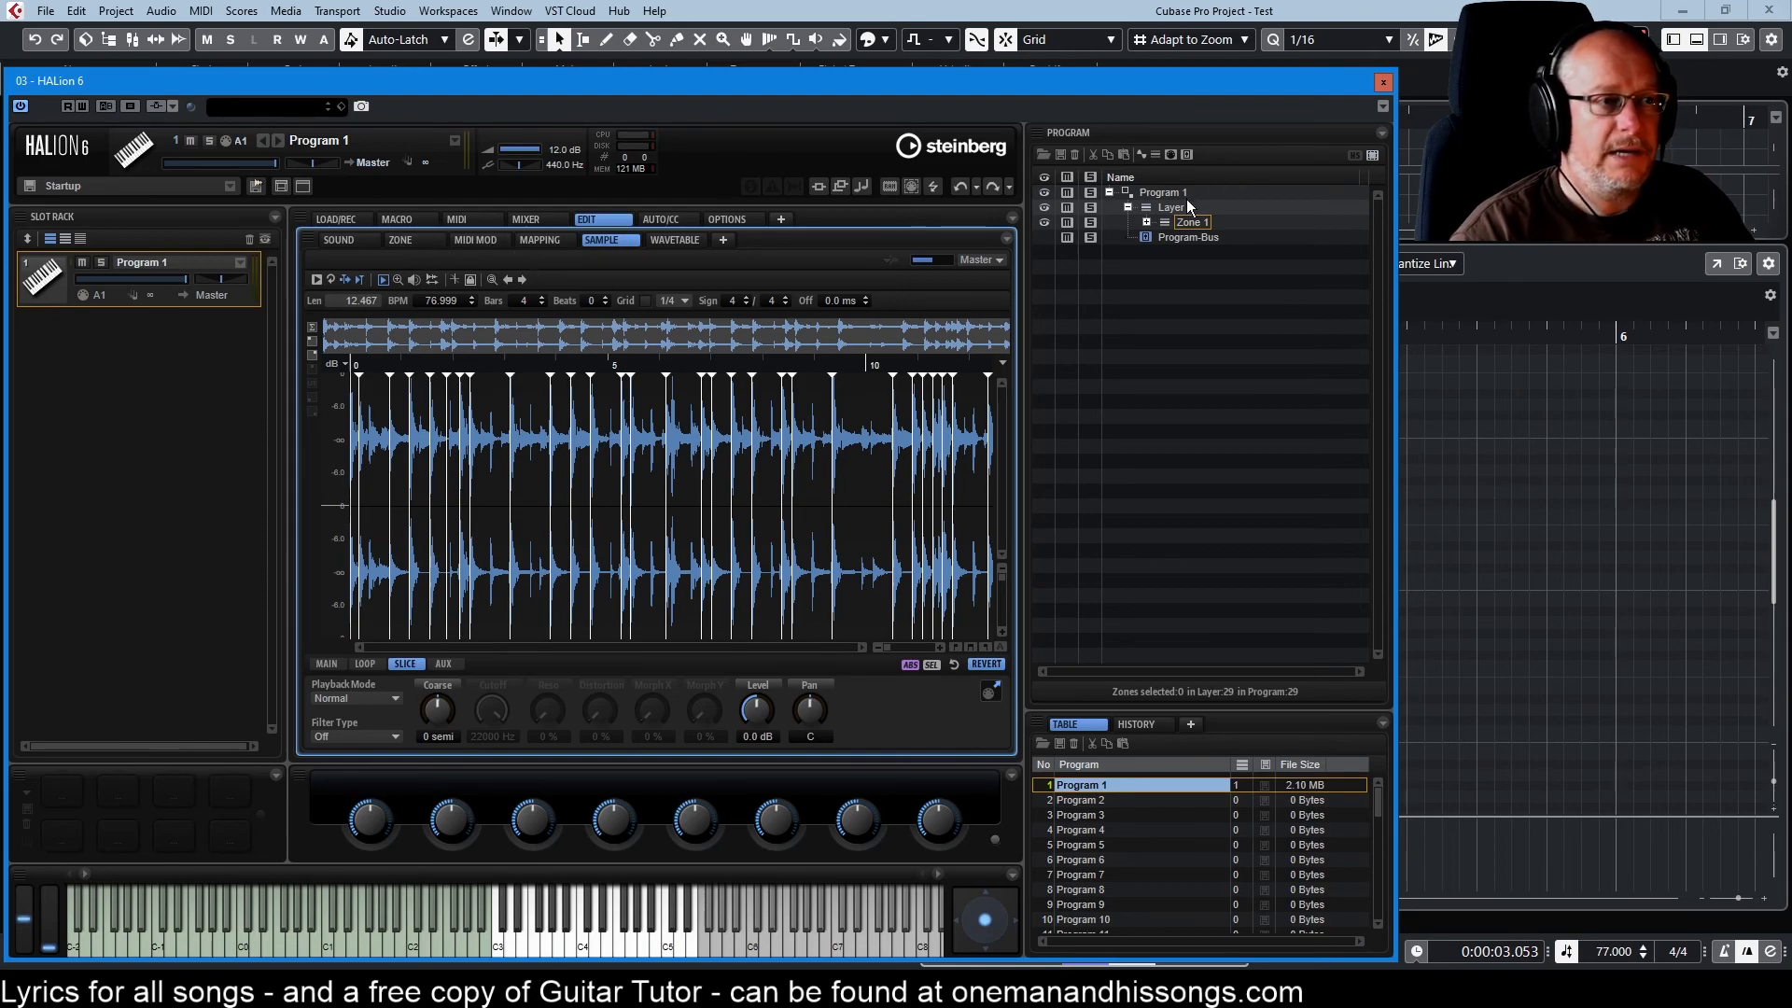
Select the rebuilt Slice Player under Zone 1 and show its sound settings.
{"action": "left_click", "coordinate": [1146, 223]}
{"action": "left_click", "coordinate": [1203, 237]}
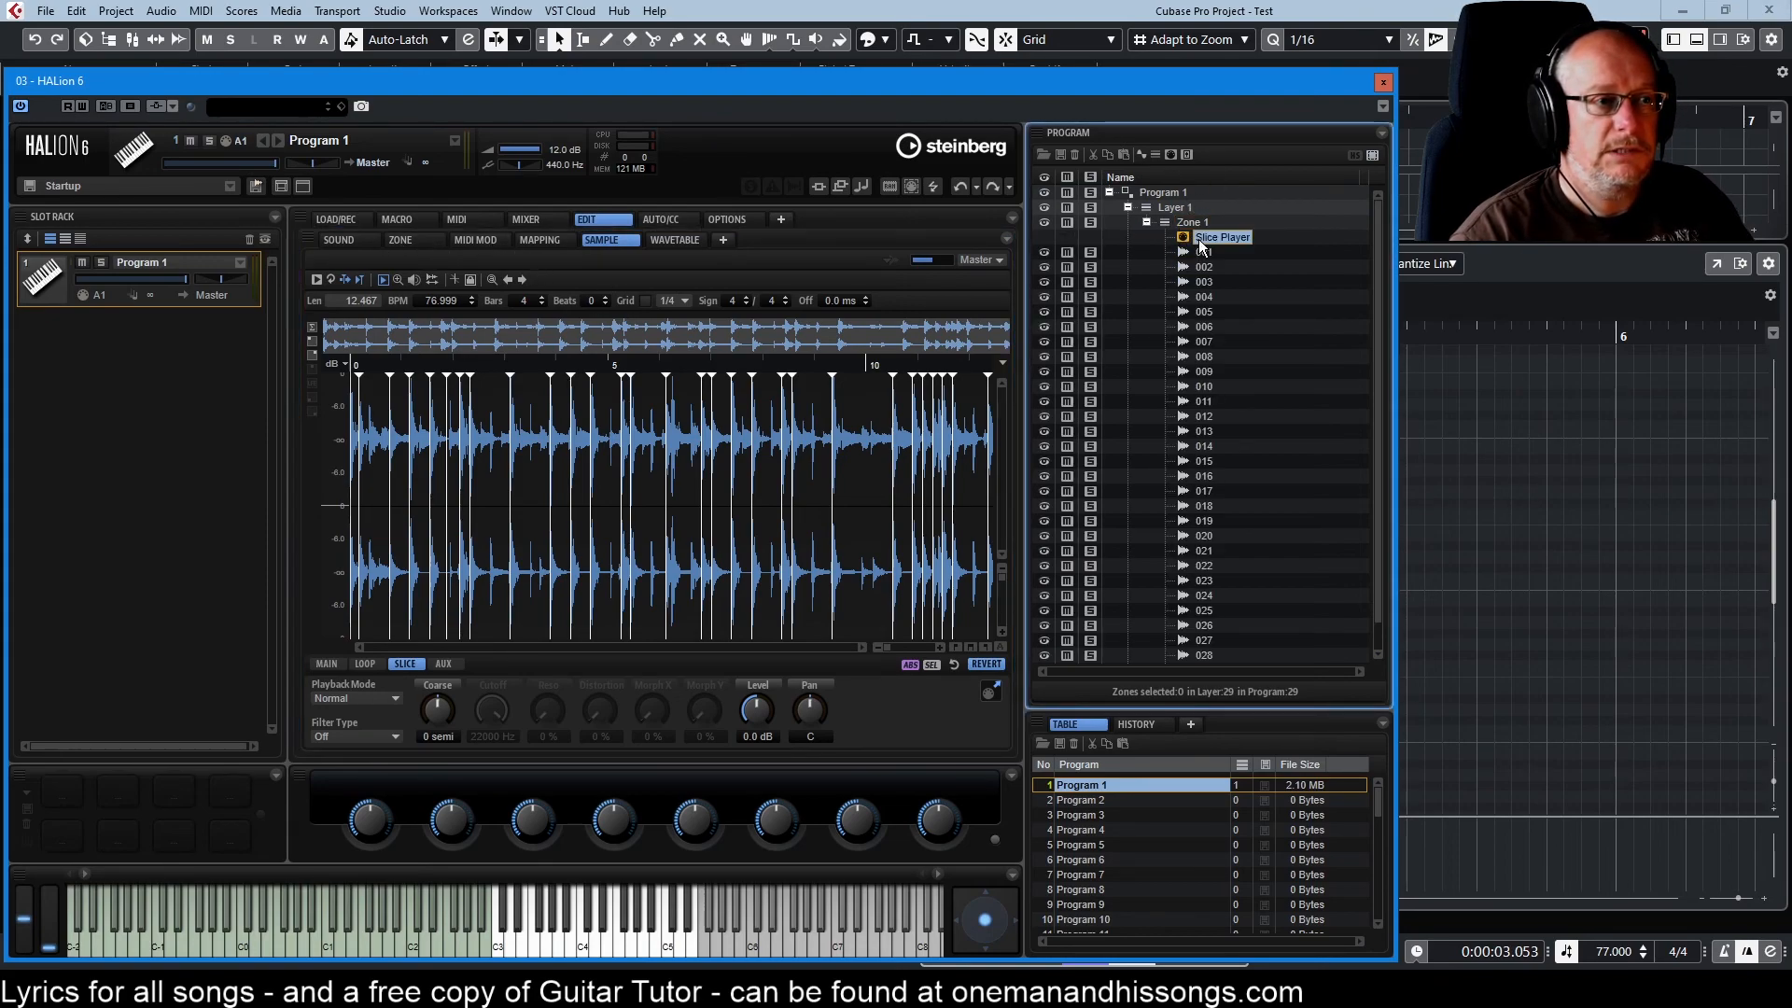
{"action": "left_click", "coordinate": [353, 241]}
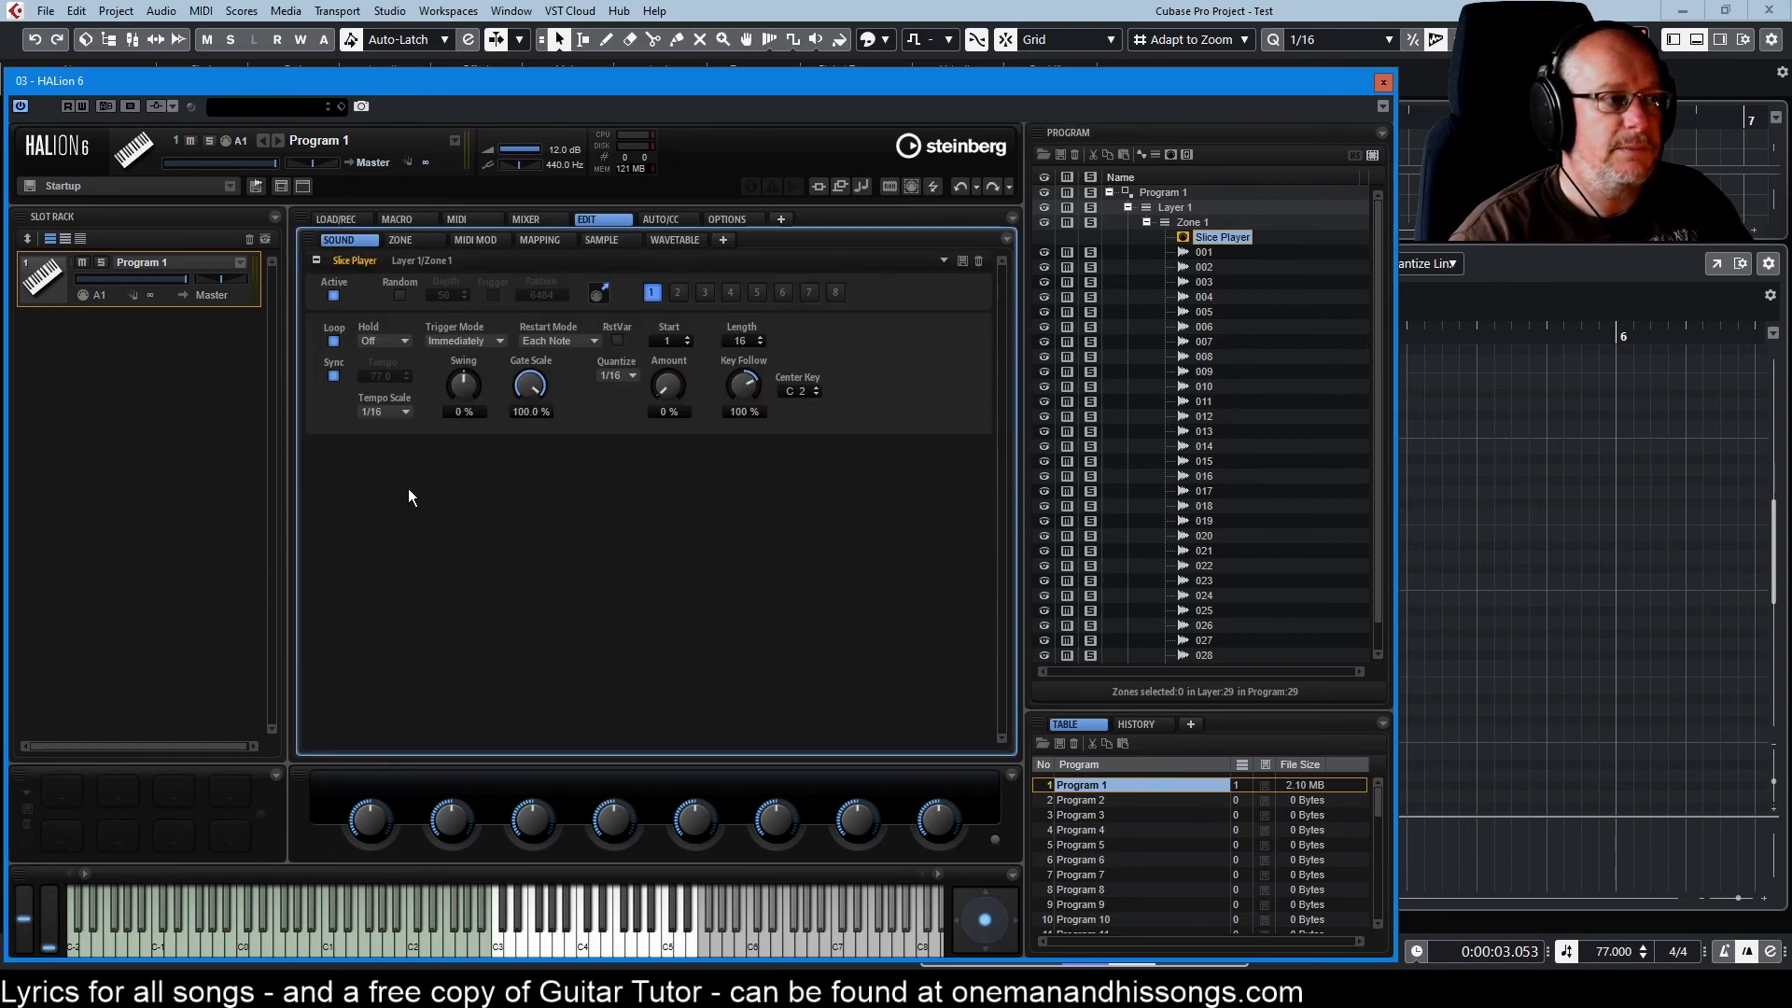